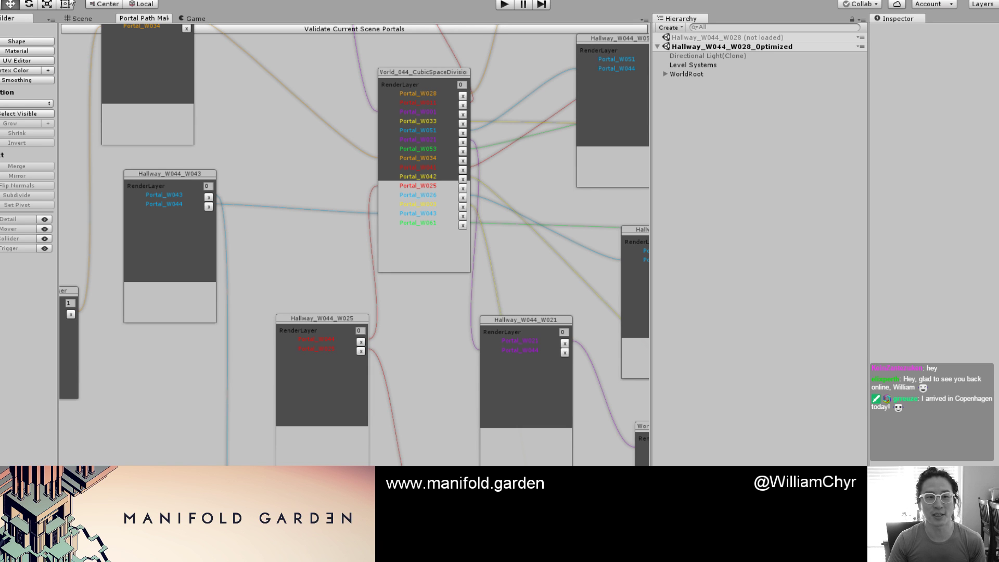
Step: Switch to the web browser and open the Brackeys YouTube channel at youtube.com/brackeys
click(95, 17)
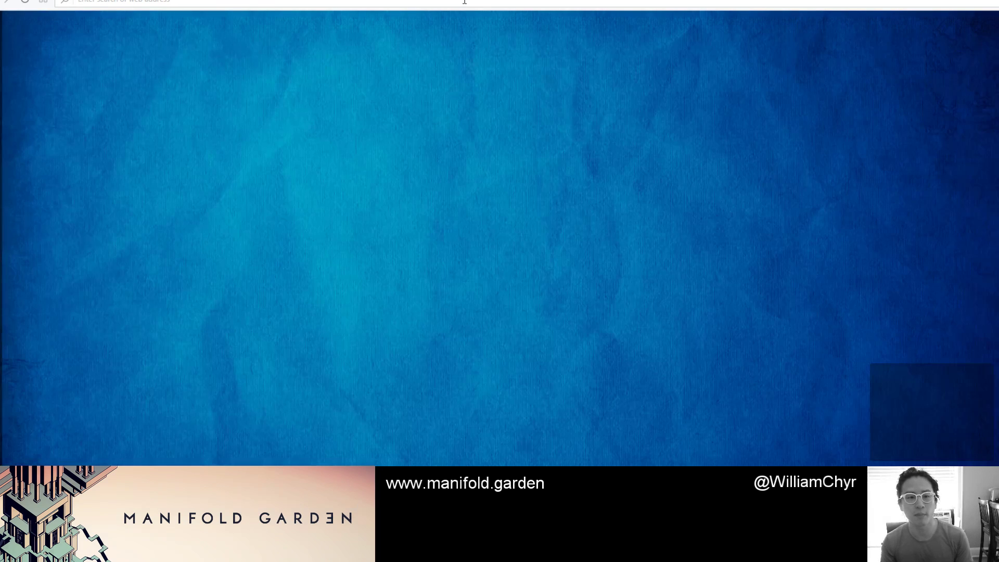
text(y)
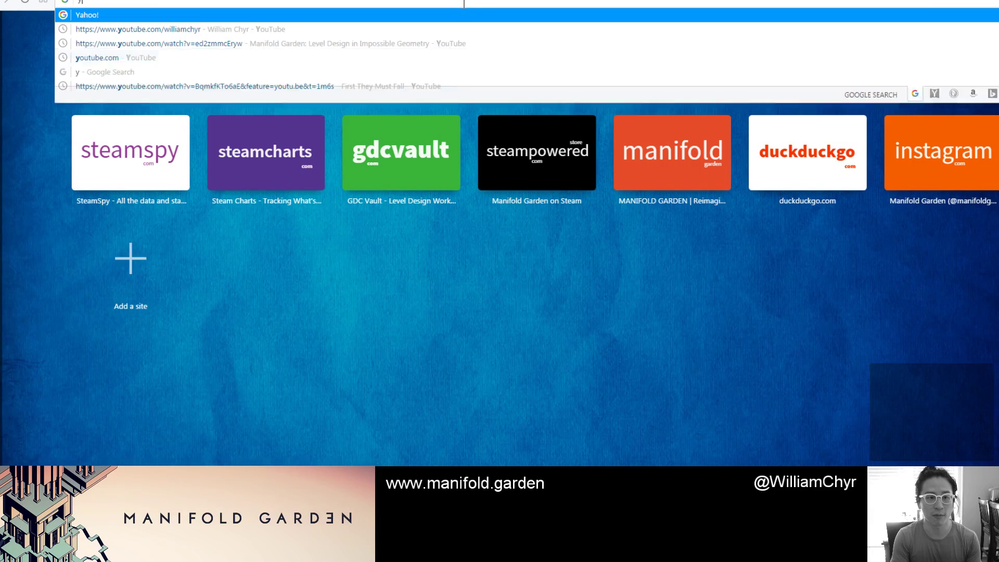
text(outube.com/)
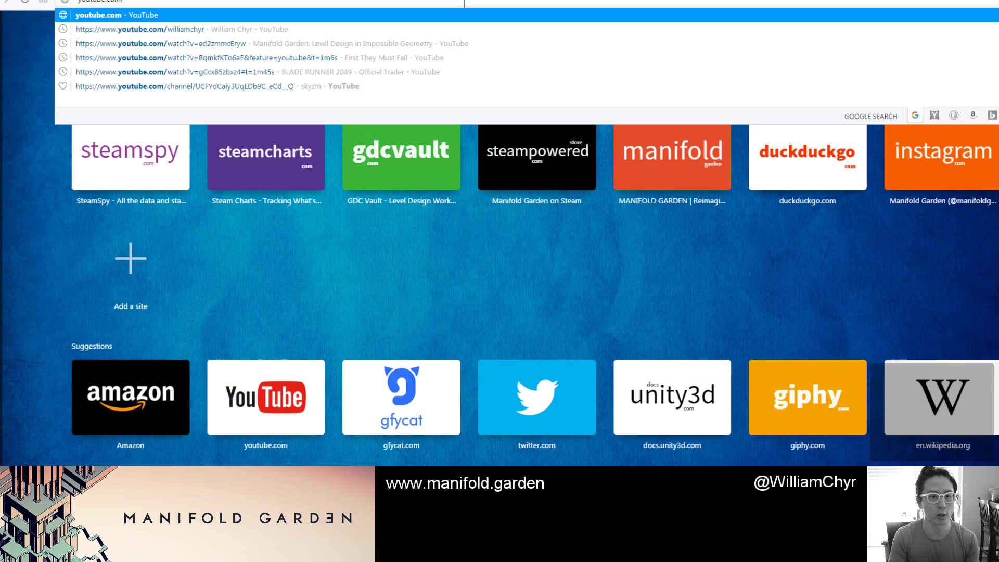
text(brack)
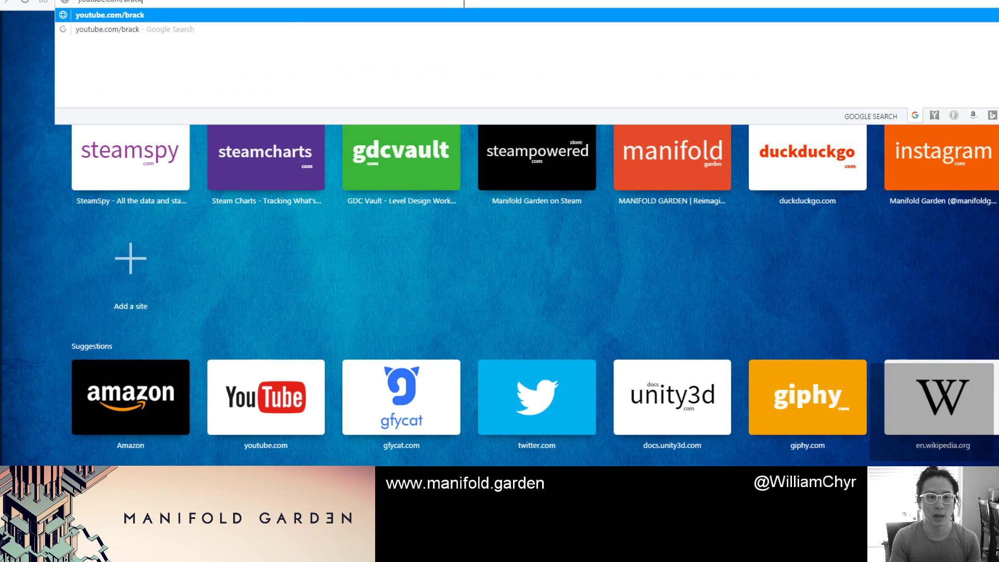
text(eys)
key(Return)
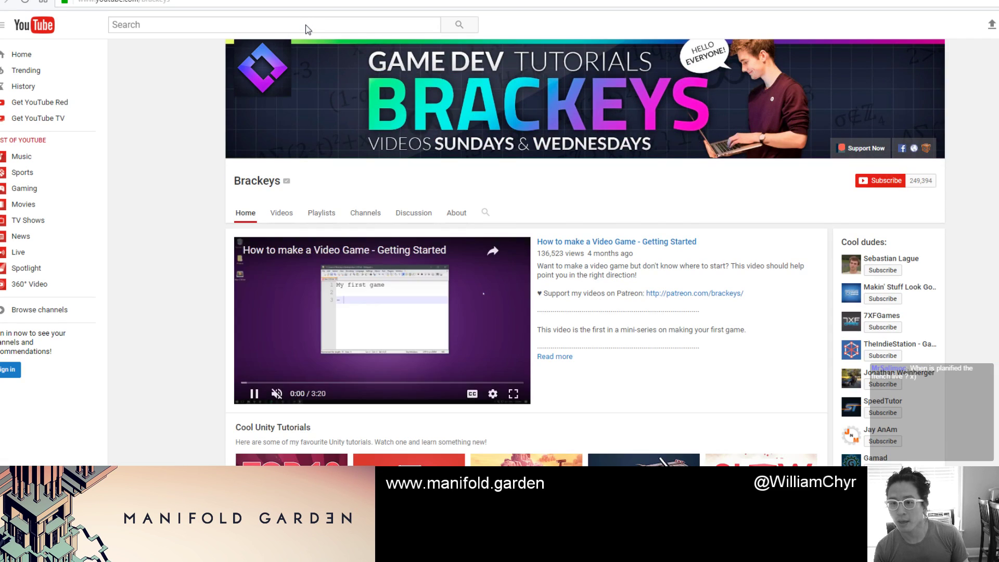
Step: Pause the channel's featured video and look through its Unity tutorials, courses and free asset packs
click(254, 394)
scroll(438, 348, down, 5)
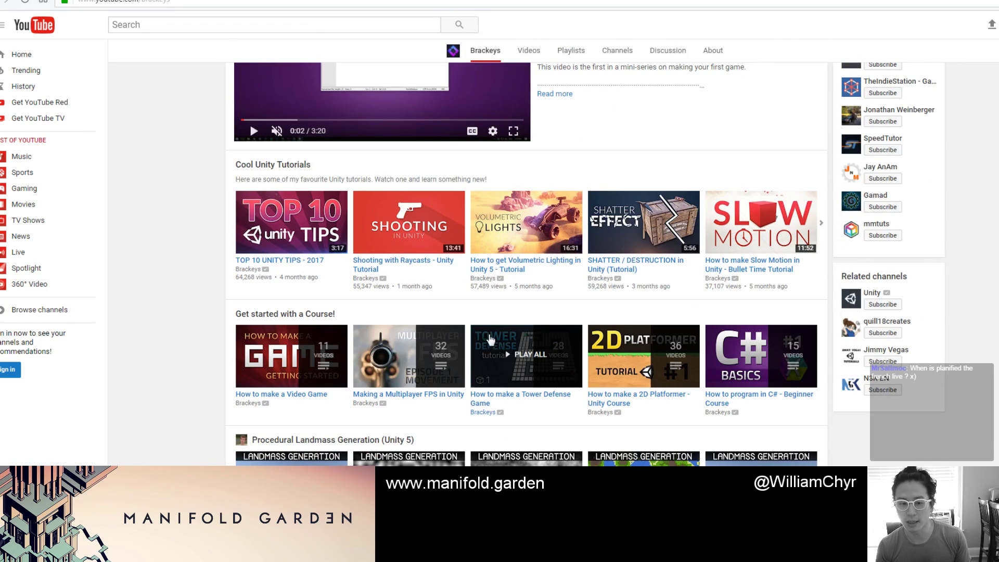
scroll(486, 337, down, 2)
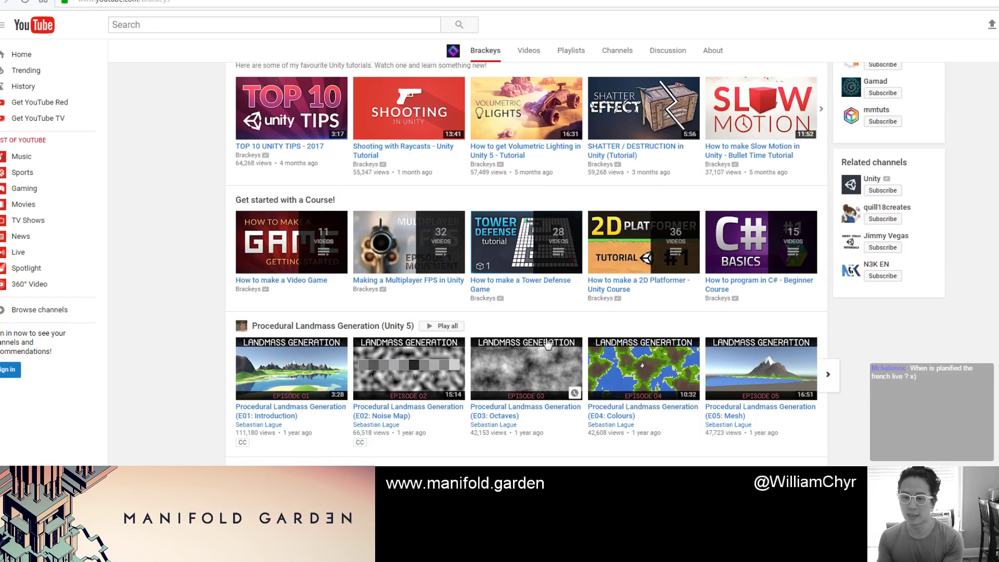
scroll(606, 367, down, 1)
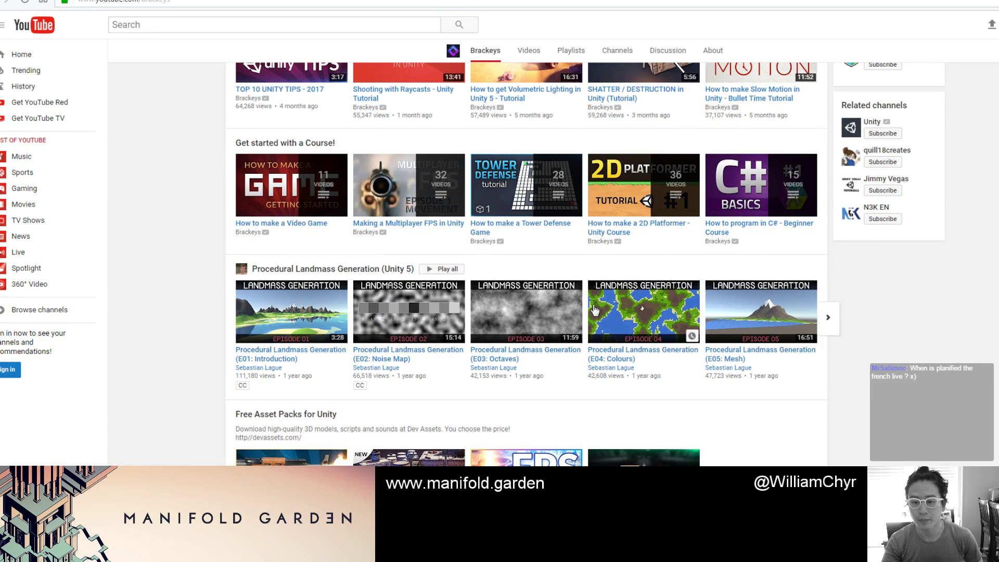
scroll(677, 312, down, 4)
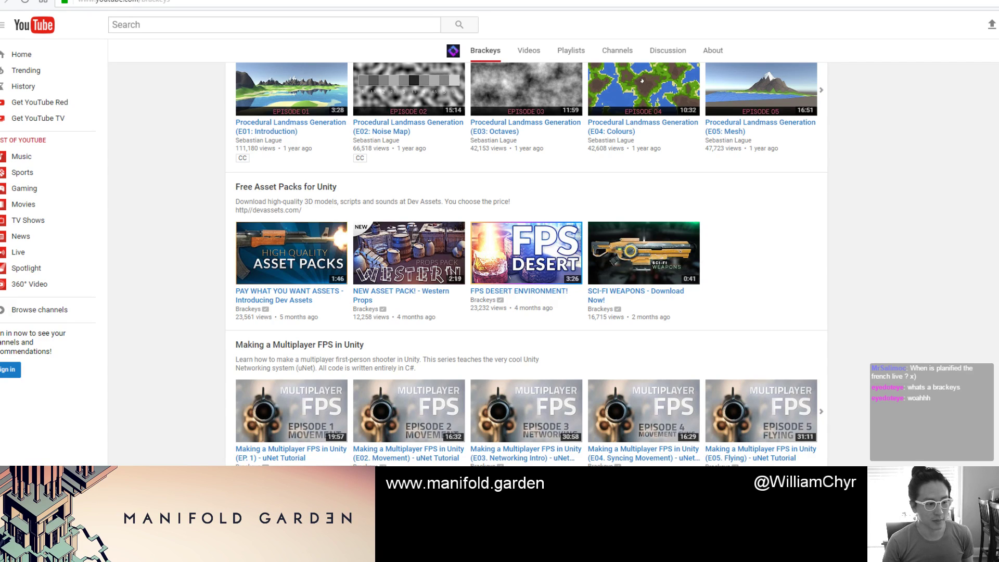
scroll(951, 117, up, 10)
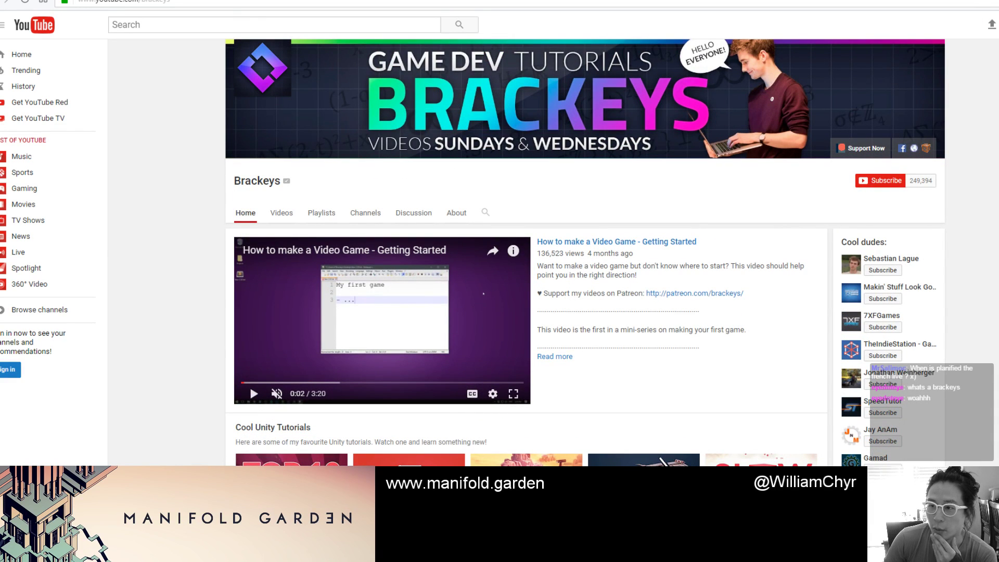
Step: Switch to Unity, expand World Root in TestWorld_06 and frame Scale References in a perspective scene view
key(alt+Tab)
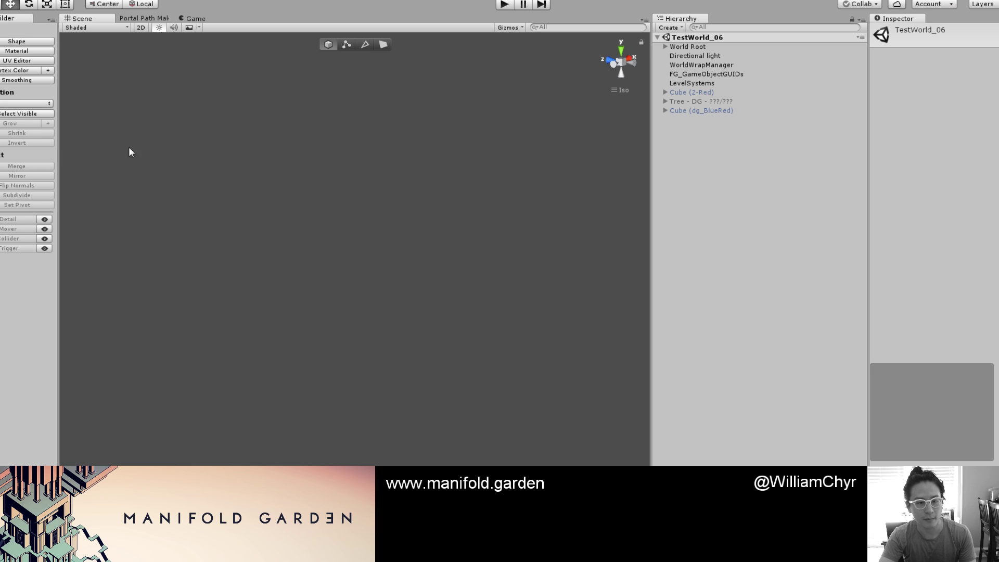
click(207, 156)
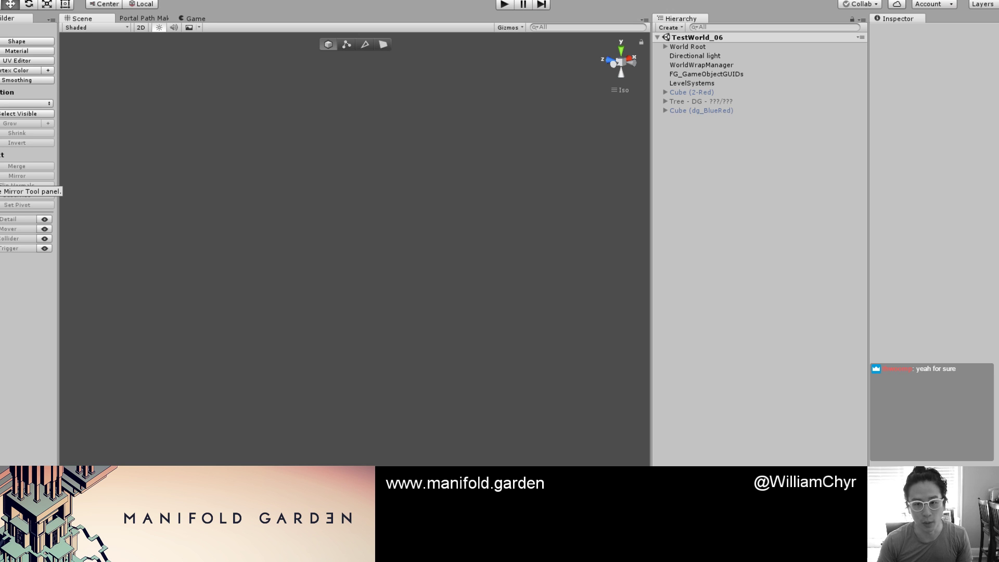
click(665, 47)
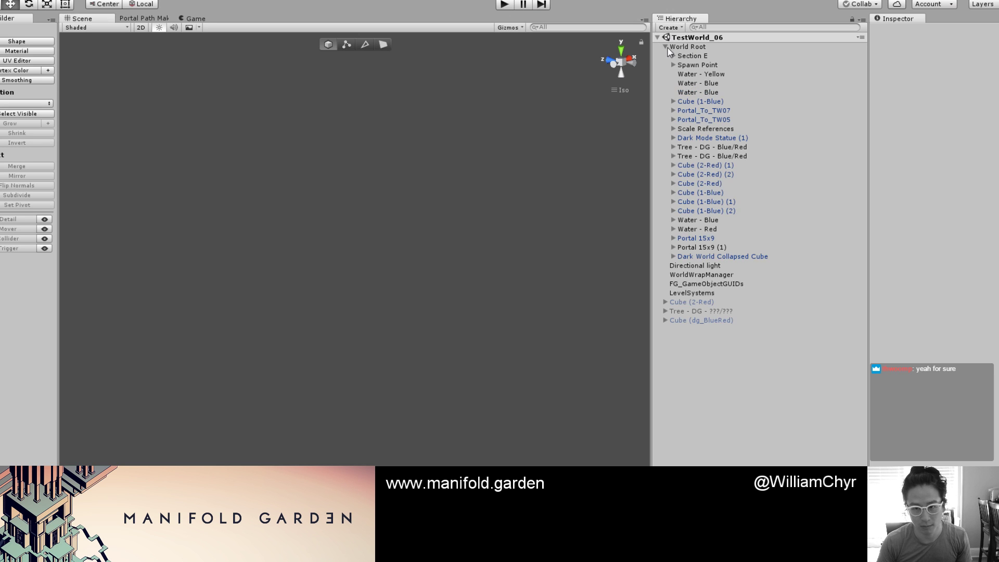
click(704, 119)
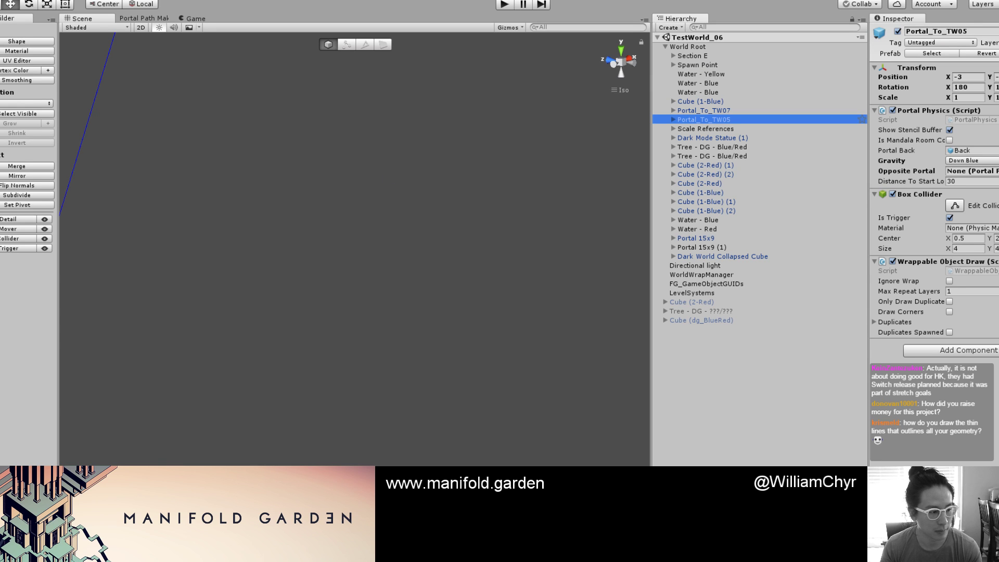
double_click(678, 129)
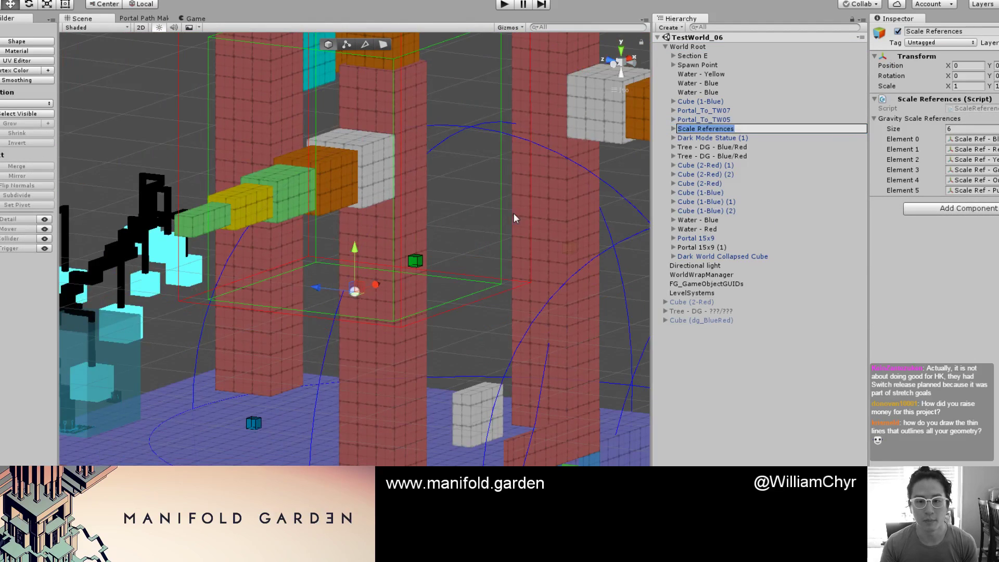
click(622, 65)
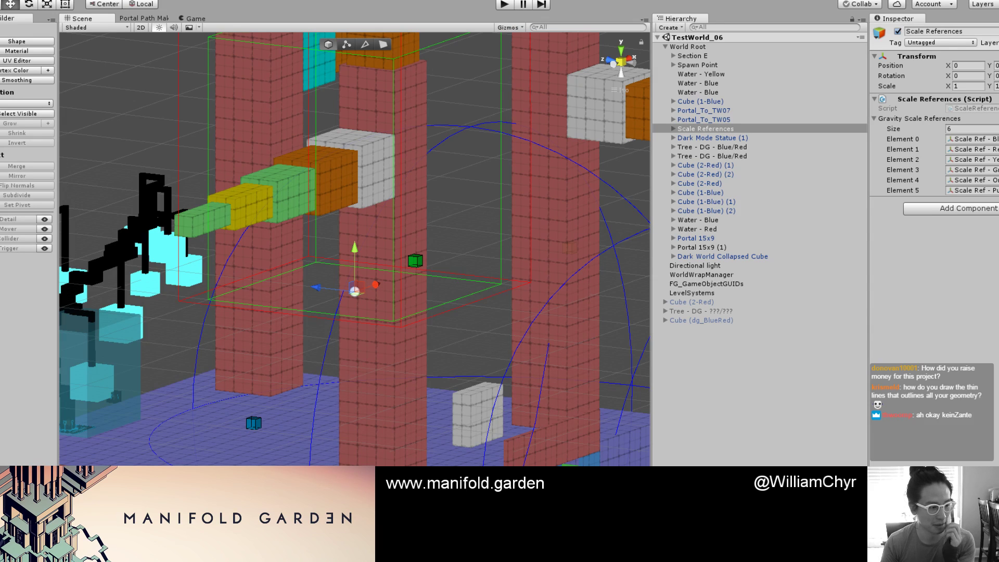
alt+drag(92, 224, 392, 166)
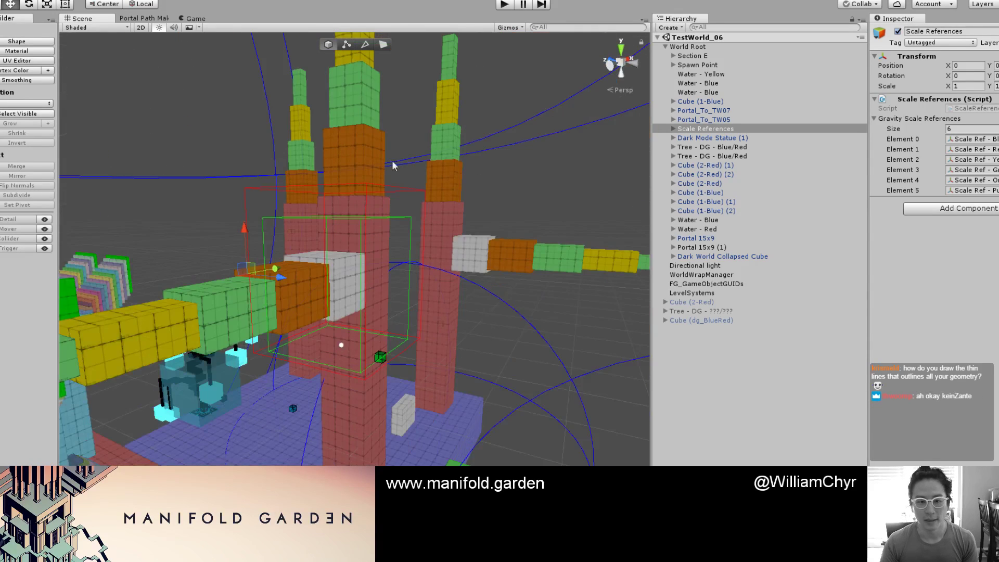
Step: Examine the three pillars and their stepped column tips in the scene from near and far
click(221, 312)
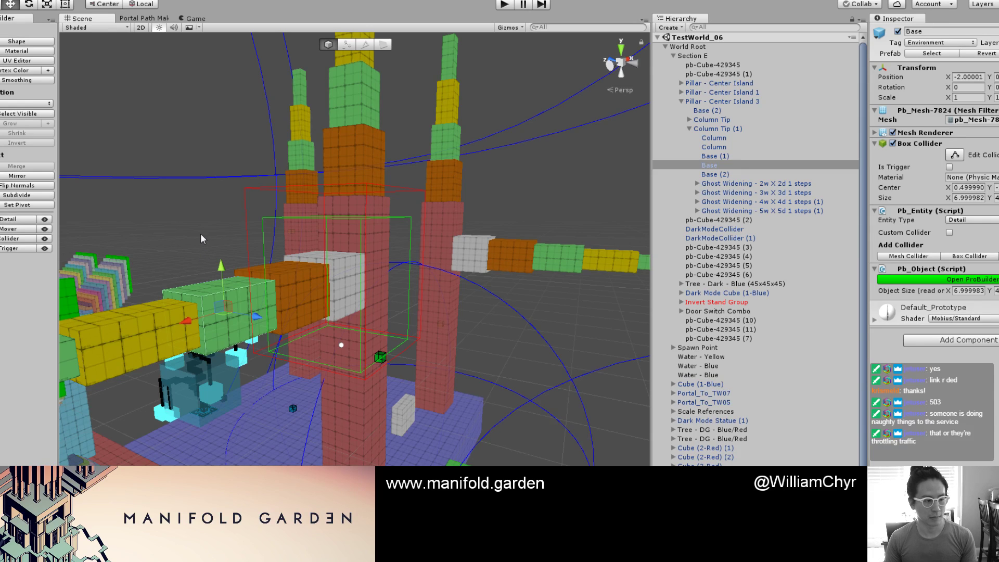
click(211, 204)
scroll(211, 204, up, 2)
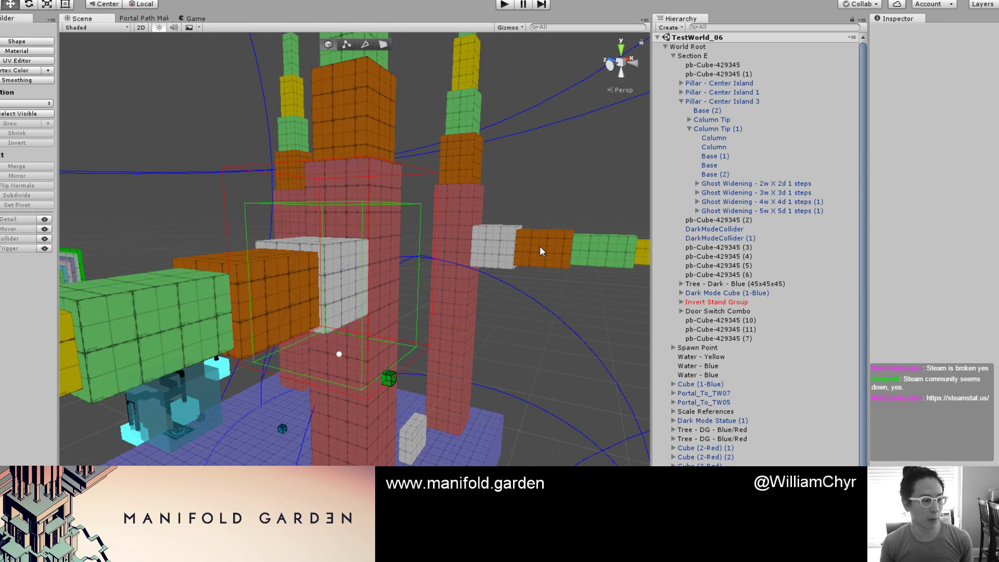
scroll(539, 245, down, 5)
scroll(539, 247, up, 5)
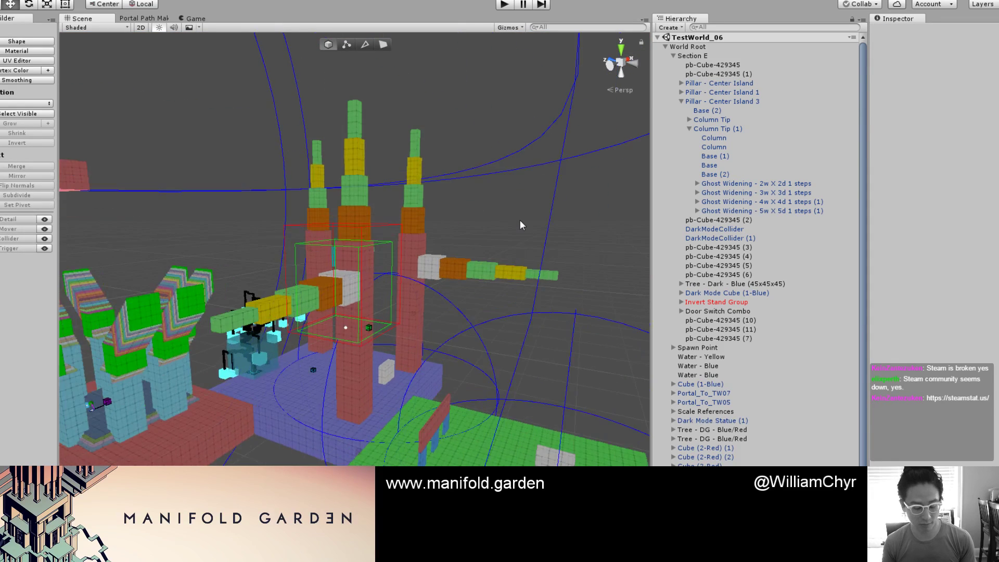
scroll(502, 225, up, 3)
mouse_move(503, 225)
right_down()
mouse_move(488, 224)
mouse_move(397, 344)
right_up()
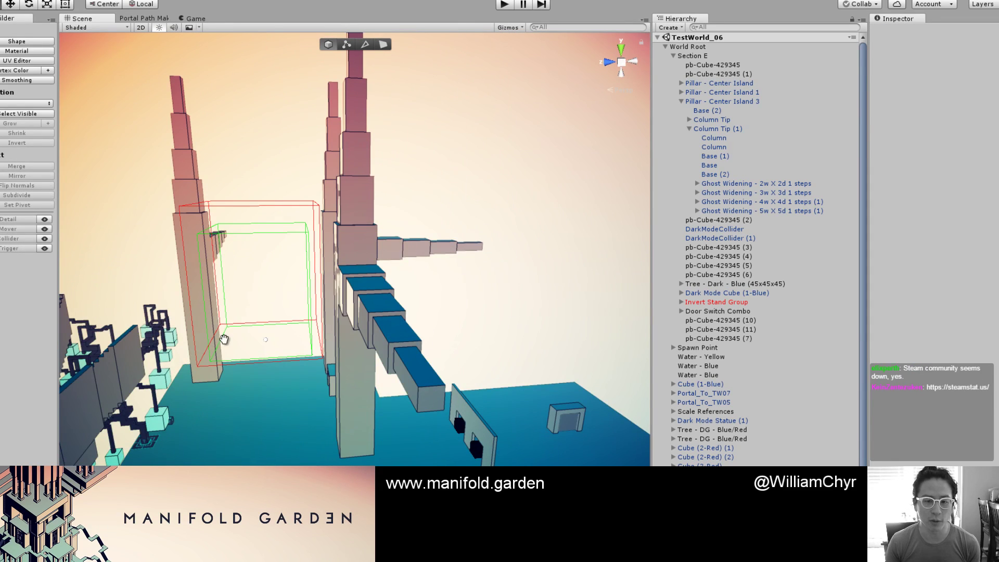
scroll(239, 323, down, 5)
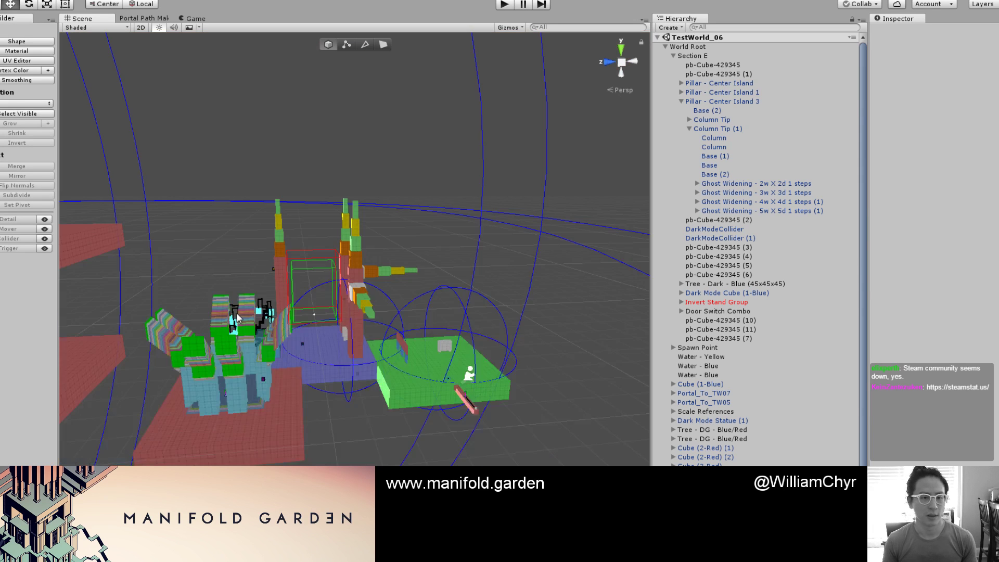
scroll(233, 320, up, 2)
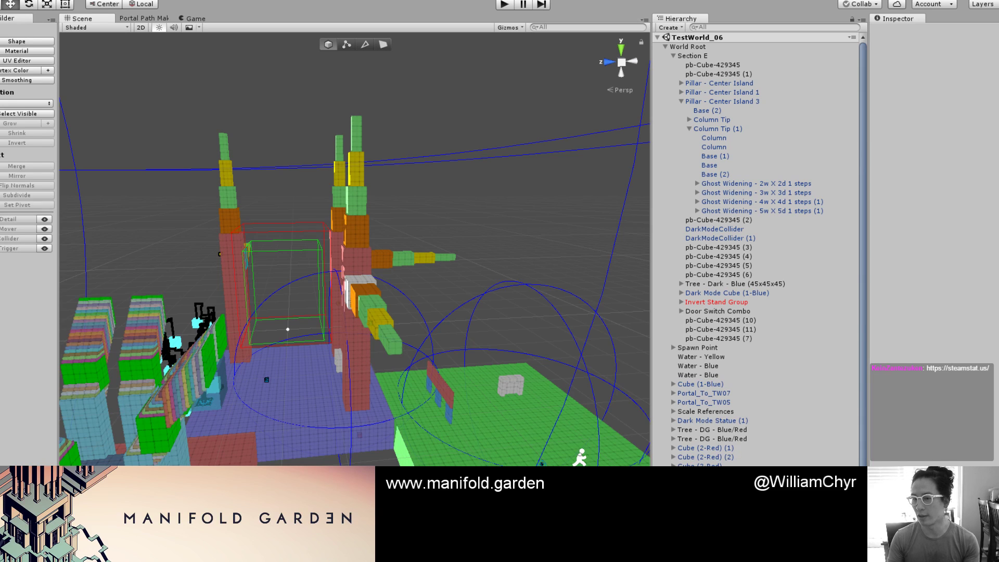
Step: Check the level's outlined rendering in the scene view, glance at the MandalaController and PortalPathMaker scripts in Visual Studio, and return to Unity
key(F5)
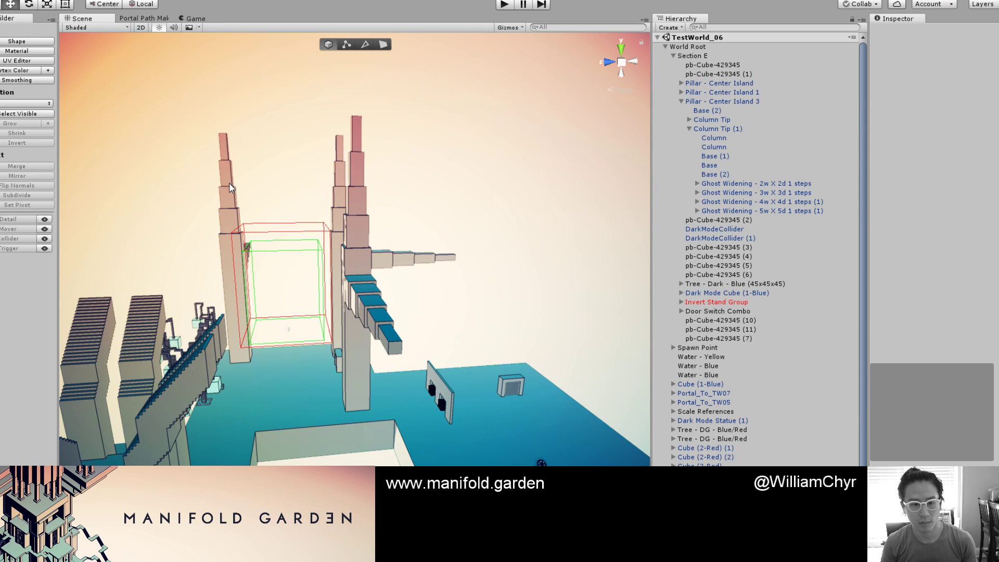
click(160, 29)
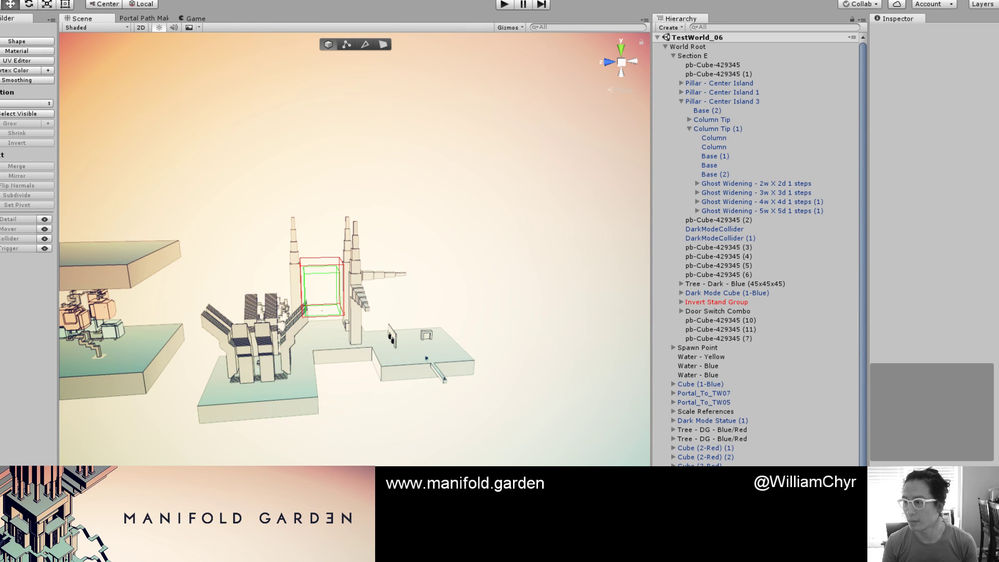
key(alt+Tab)
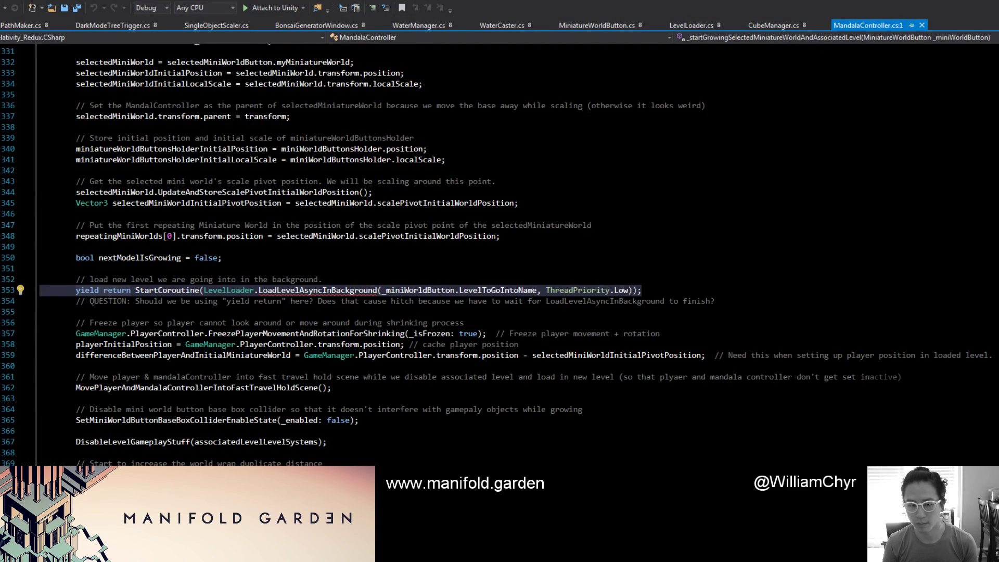
key(alt+Tab)
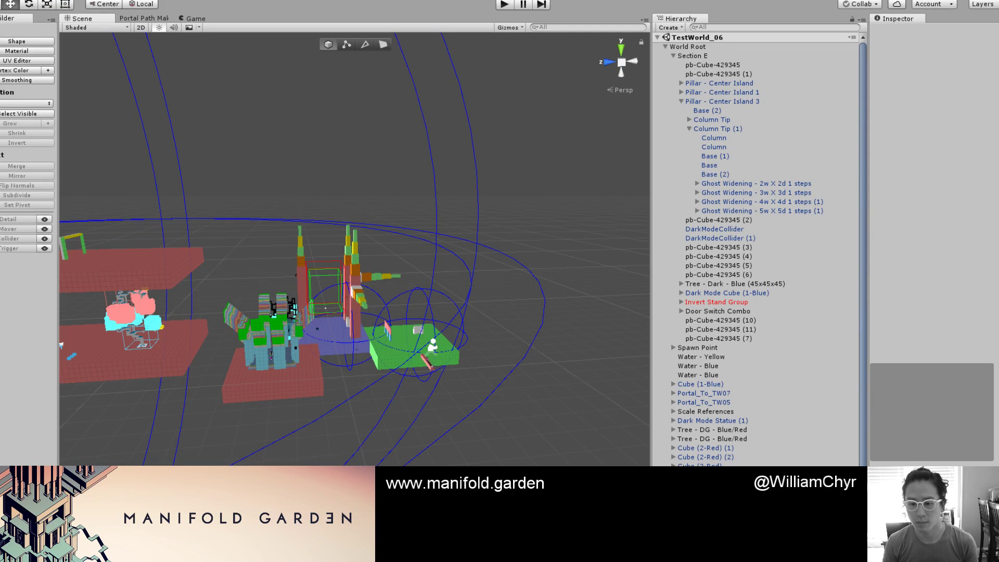
key(alt+Tab)
key(alt+Tab)
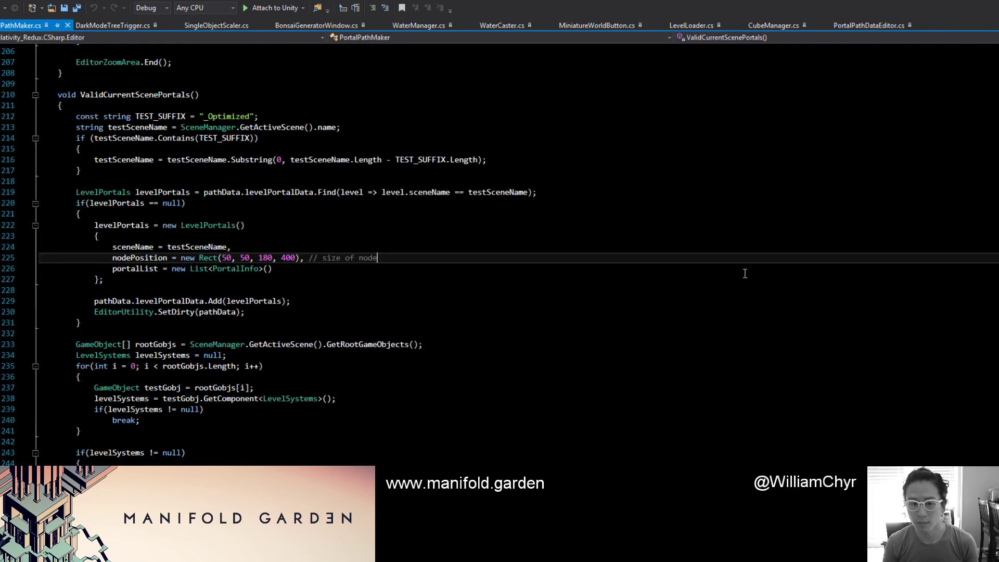
key(alt+Tab)
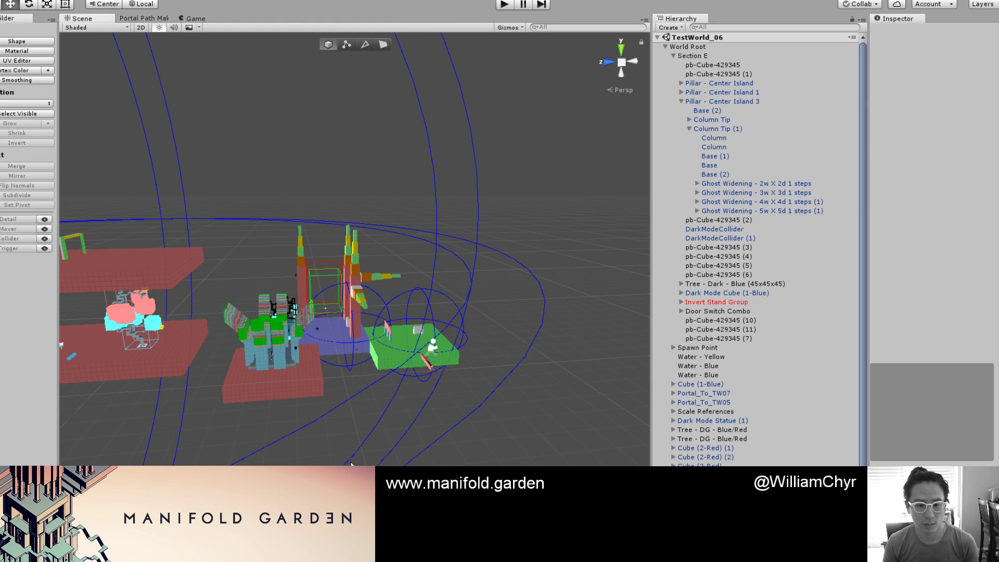
Step: Inspect the stepped tower cluster beside the pillars from several angles in the scene view
scroll(336, 452, up, 5)
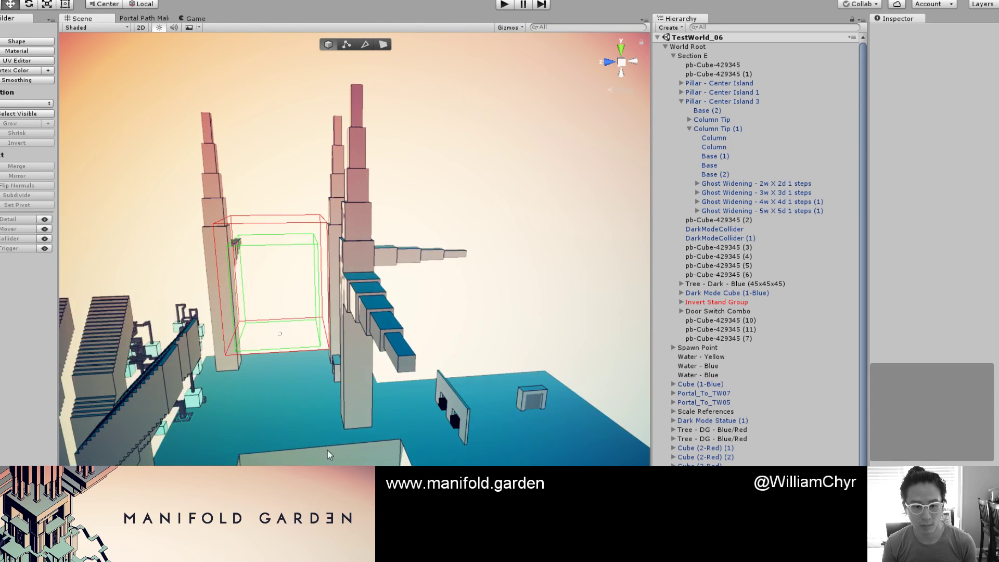
alt+drag(327, 451, 280, 434)
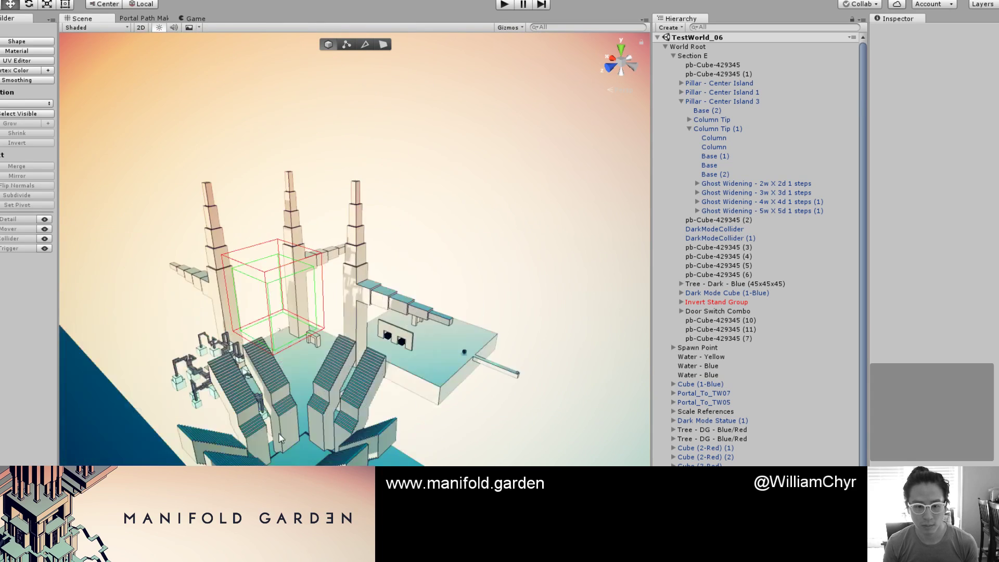
scroll(280, 437, up, 3)
key(f)
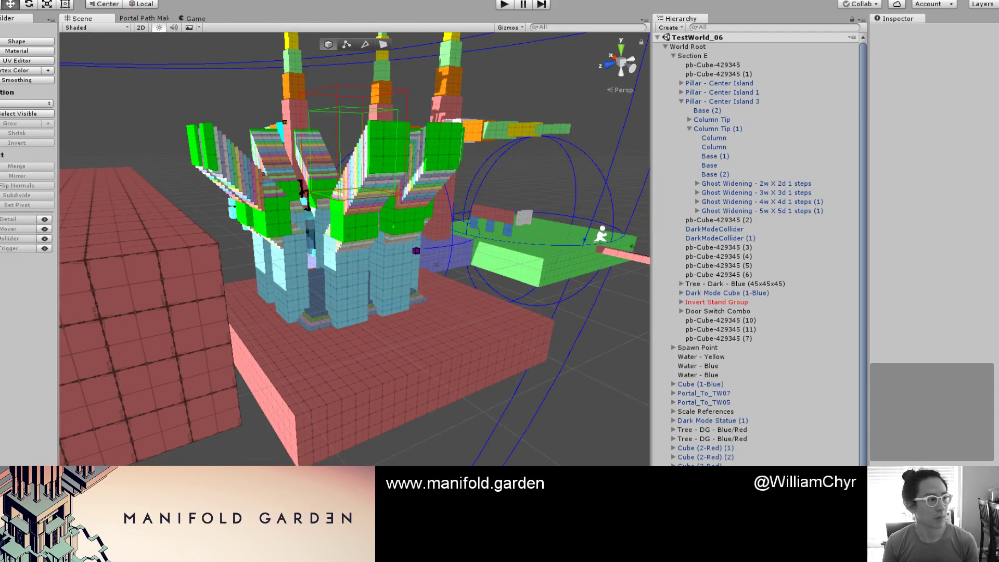
Step: Run TestWorld_06 in play mode, check the LevelLoader script in Visual Studio and return to the running game
click(504, 5)
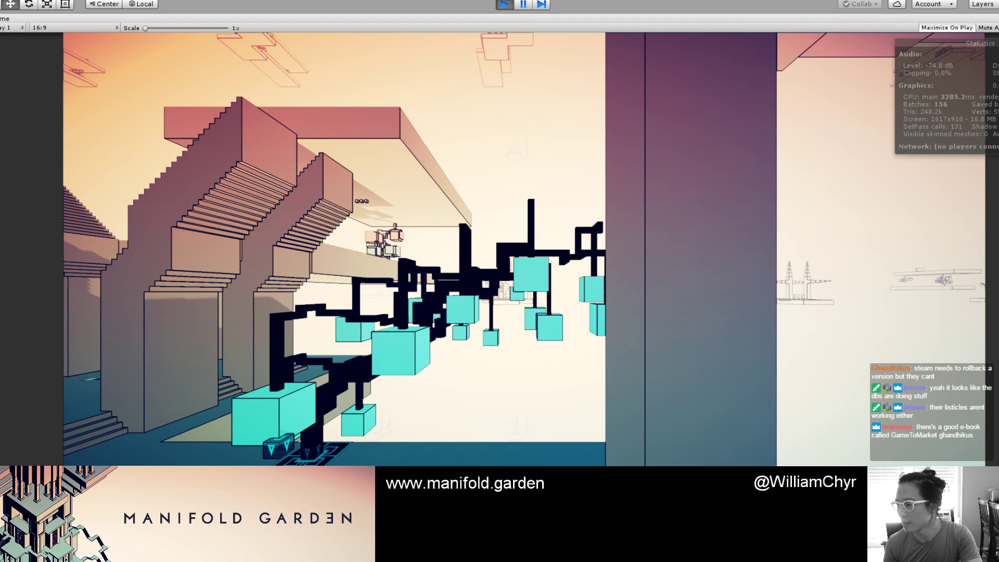
key(alt+Tab)
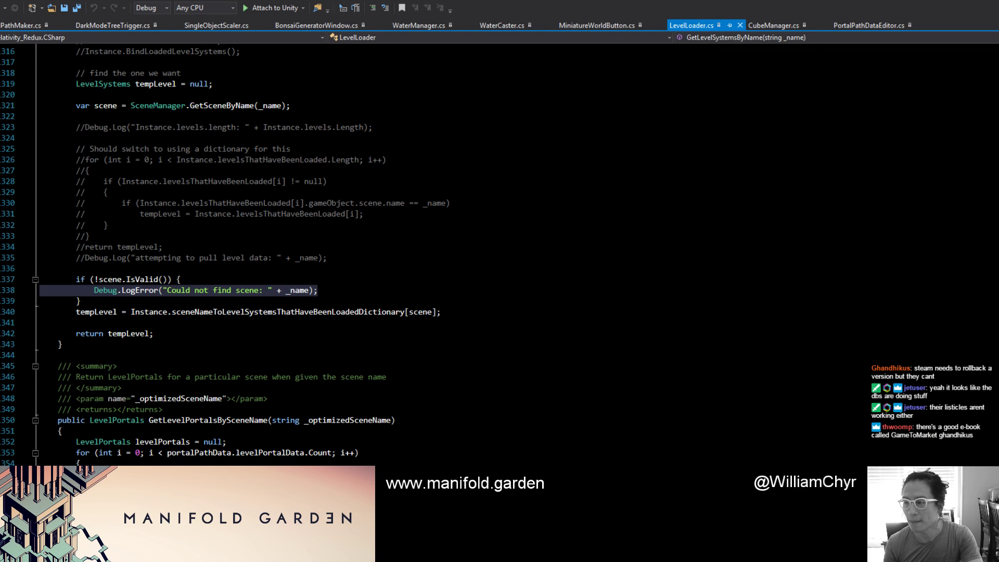
key(alt+Tab)
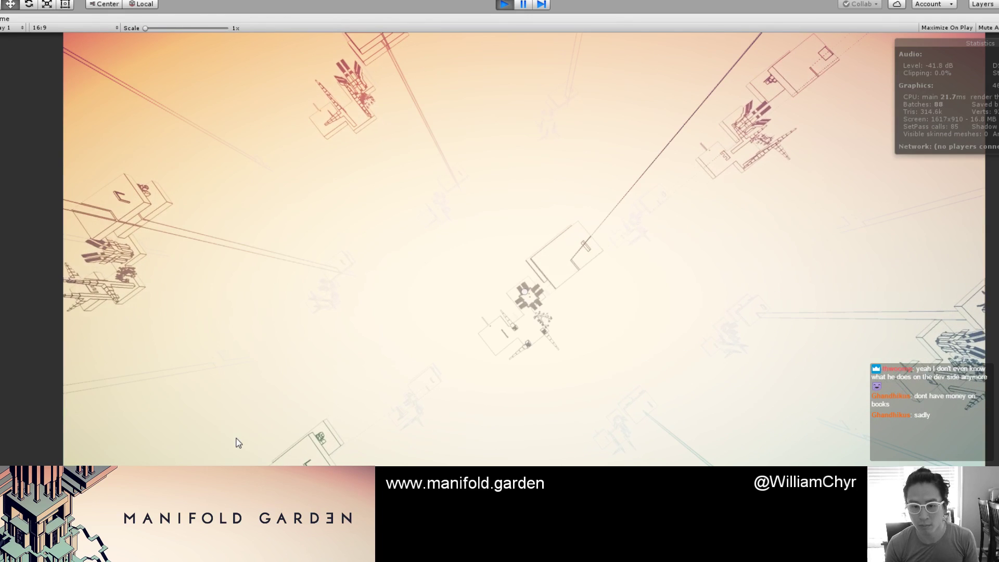
Step: Pause the running TestWorld_06, check the level in the scene view, and resume playing it in the game view
key(ctrl+shift+p)
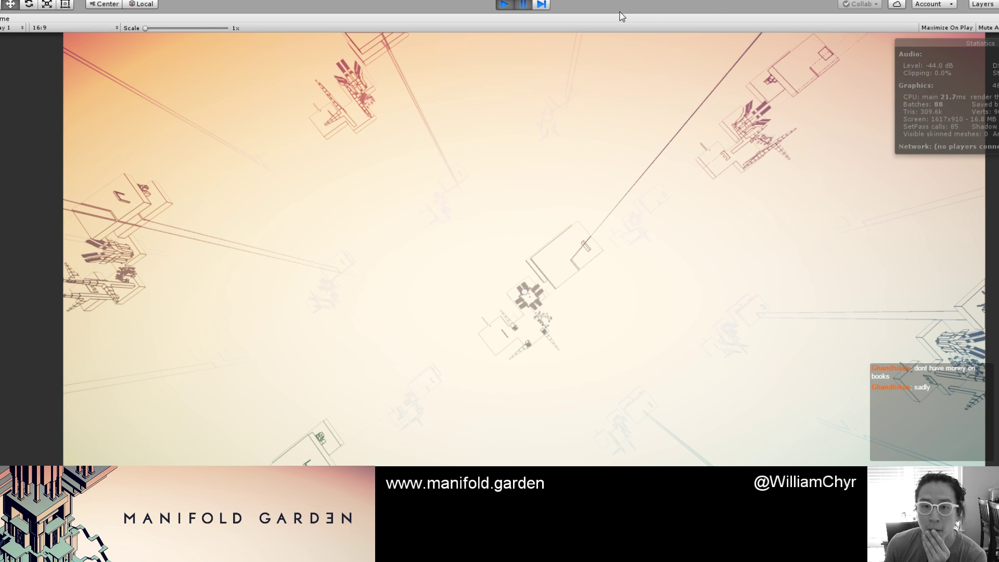
click(524, 6)
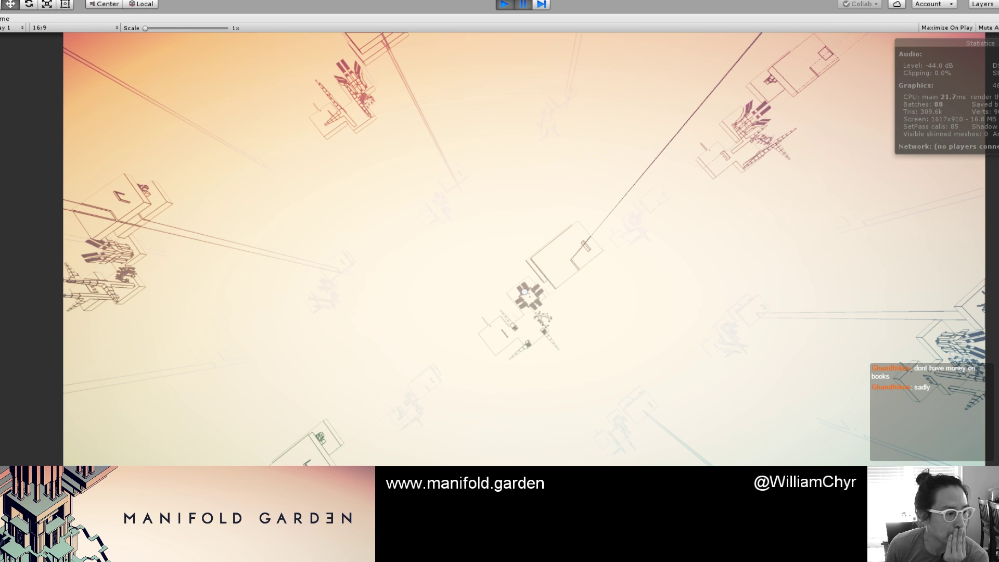
key(ctrl+1)
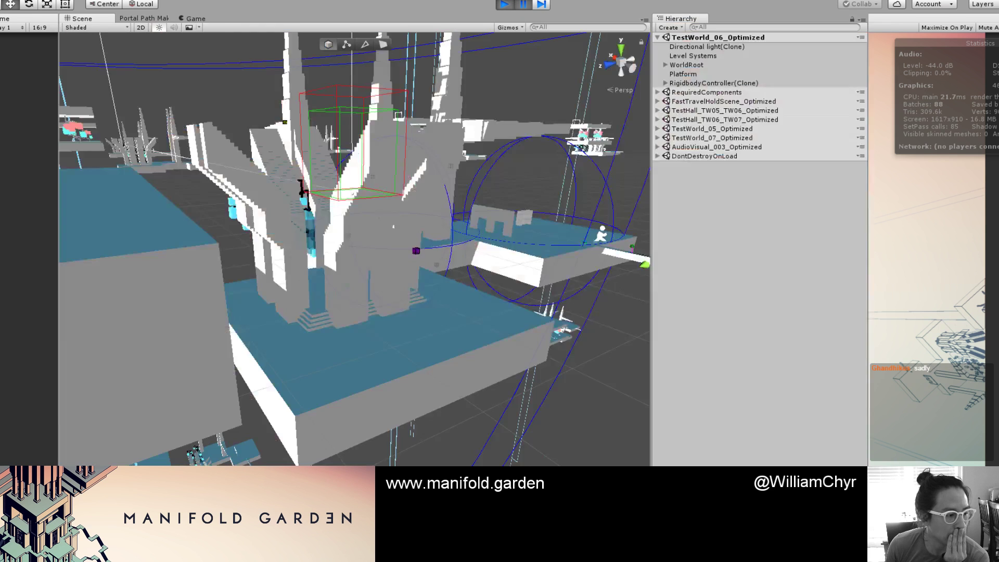
click(523, 5)
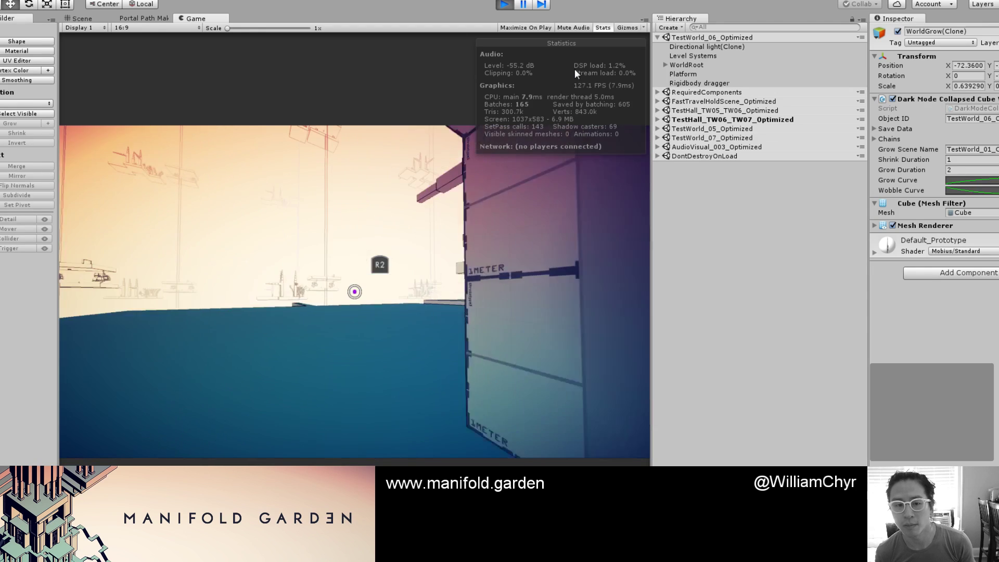
click(354, 292)
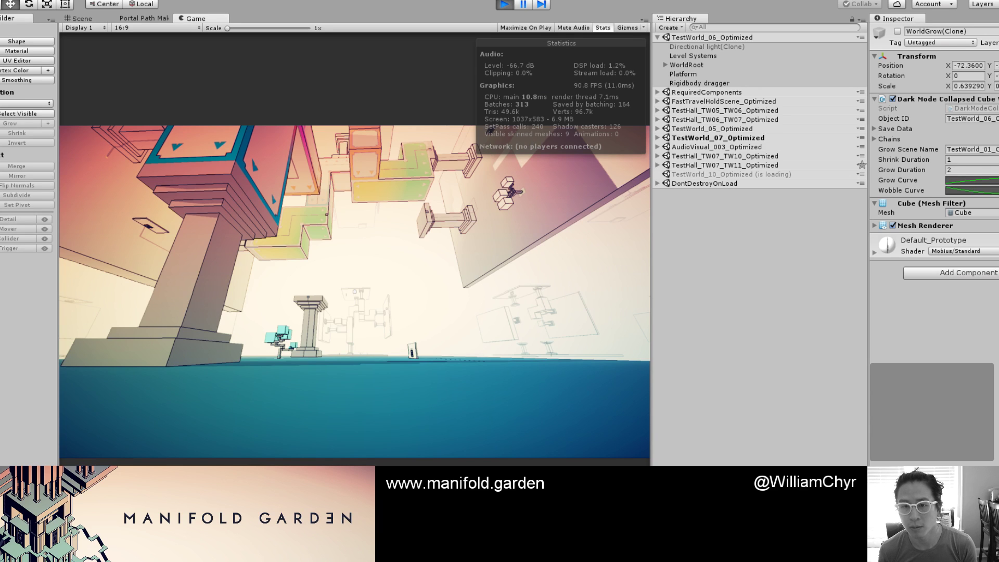
Step: Stop play mode, open the TestWorld_01_Collapsed scene while saving TestWorld_06, and inspect its floating walls and trees
click(505, 5)
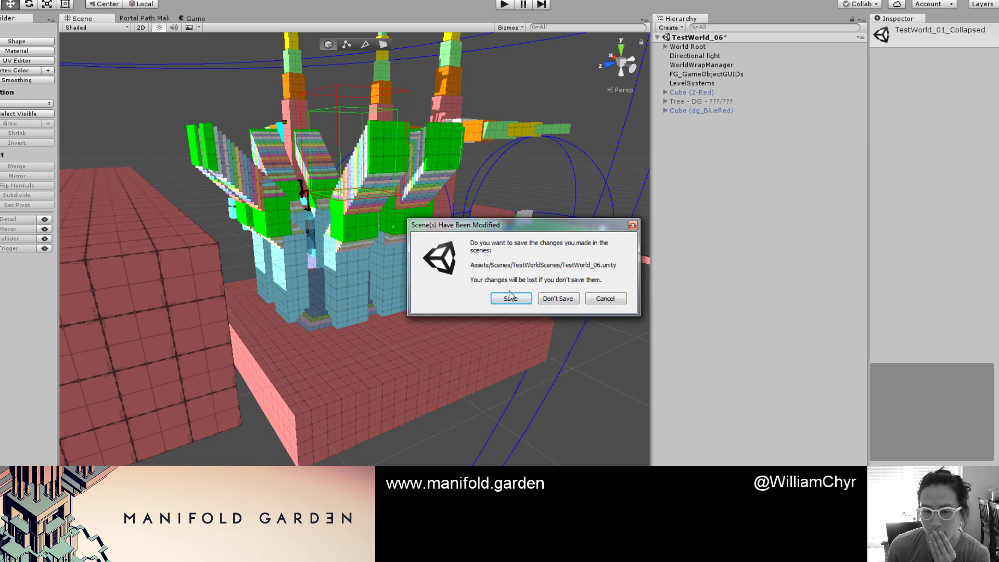
click(511, 300)
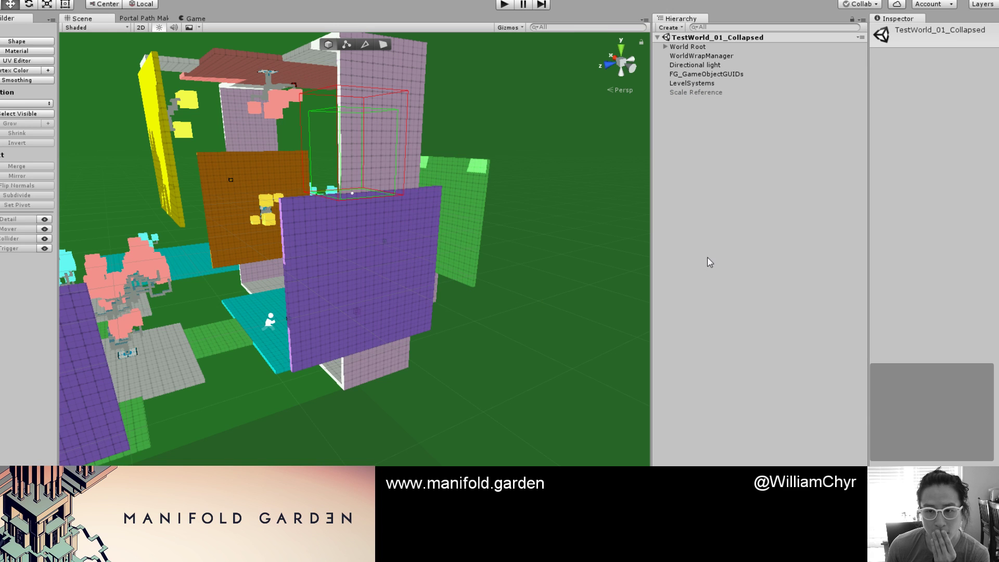
scroll(366, 285, down, 10)
scroll(366, 285, up, 10)
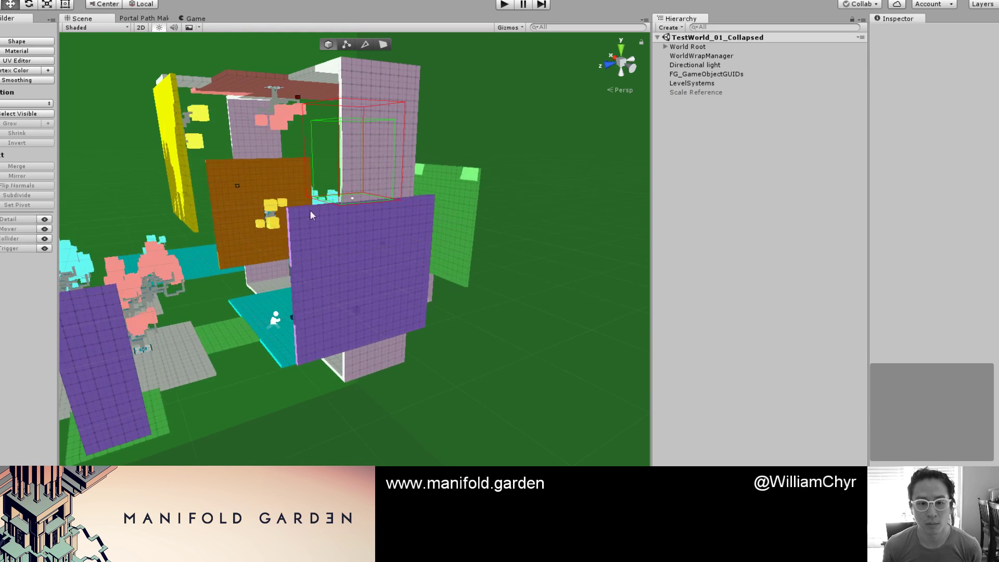
alt+drag(495, 67, 651, 104)
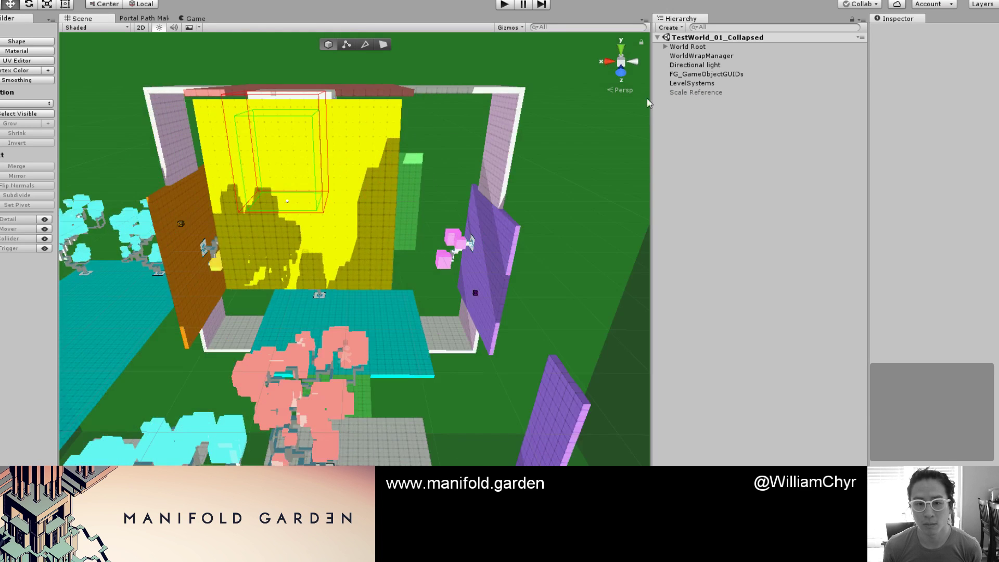
Step: Run TestWorld_01_Collapsed in play mode, stop it, and save the scene while reopening TestWorld_06
click(501, 5)
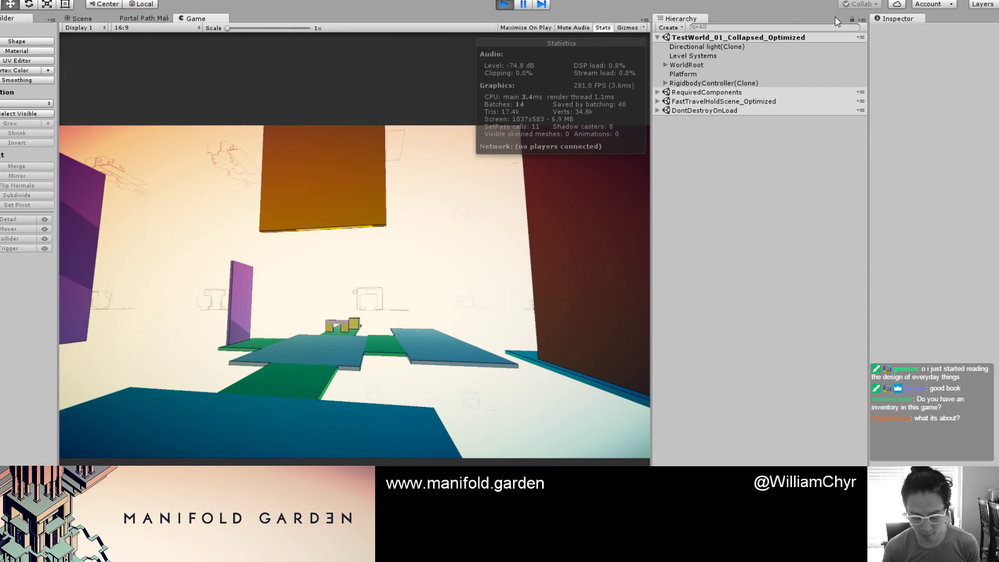
key(ctrl+p)
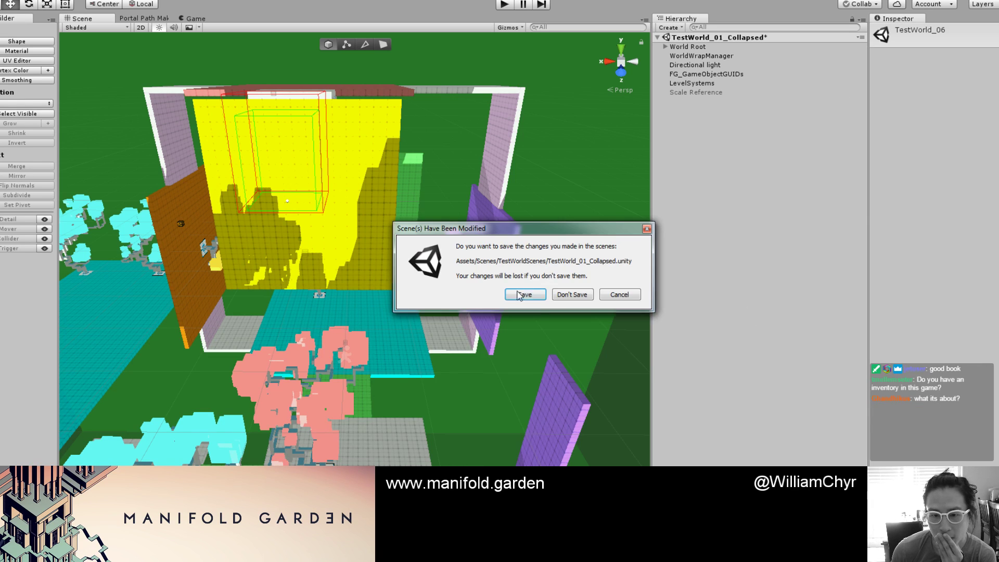
click(516, 294)
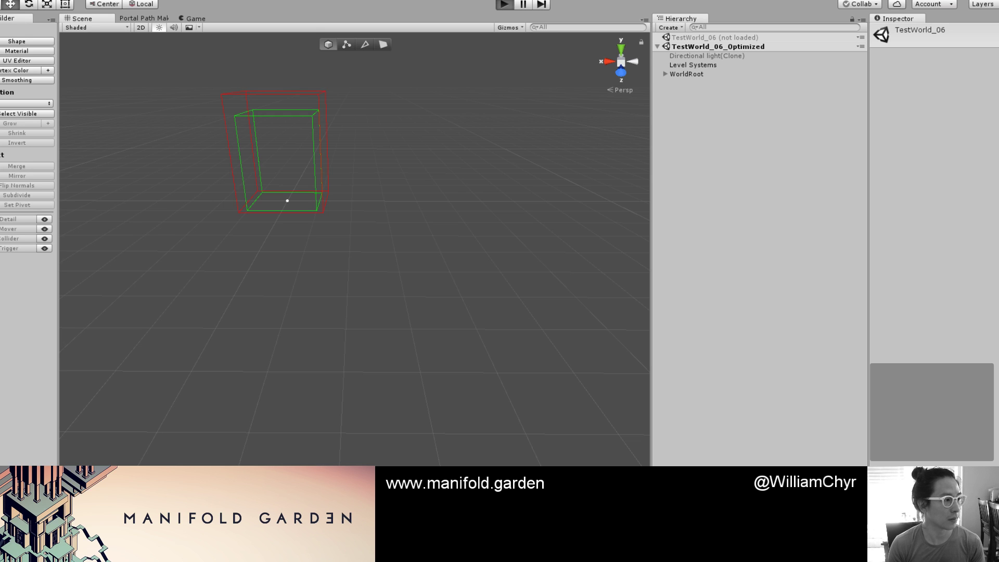
Step: Play TestWorld_06 with the game audio muted and demonstrate the world growing out of the cyan cube in an enlarged game view
key(ctrl+p)
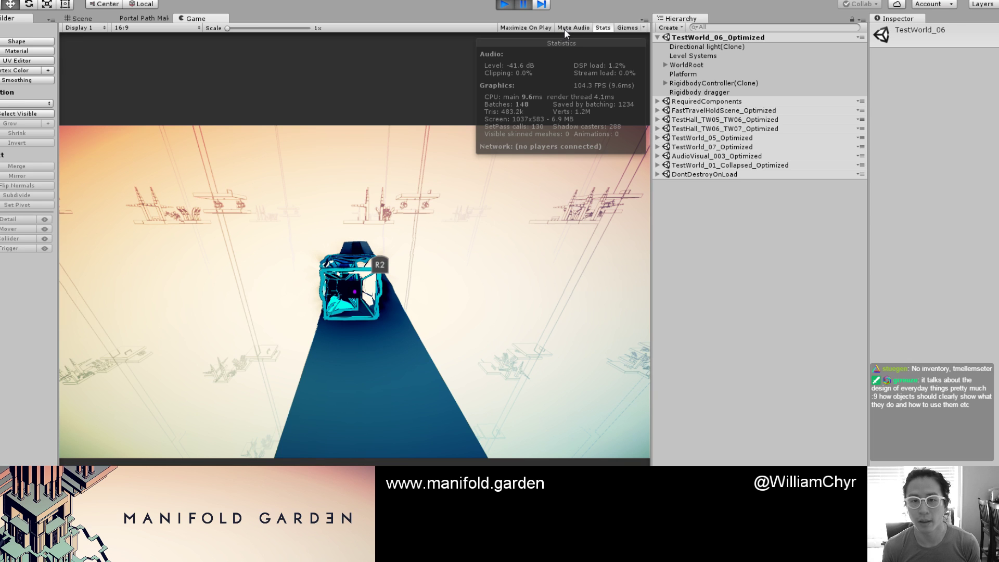
key(ctrl+1)
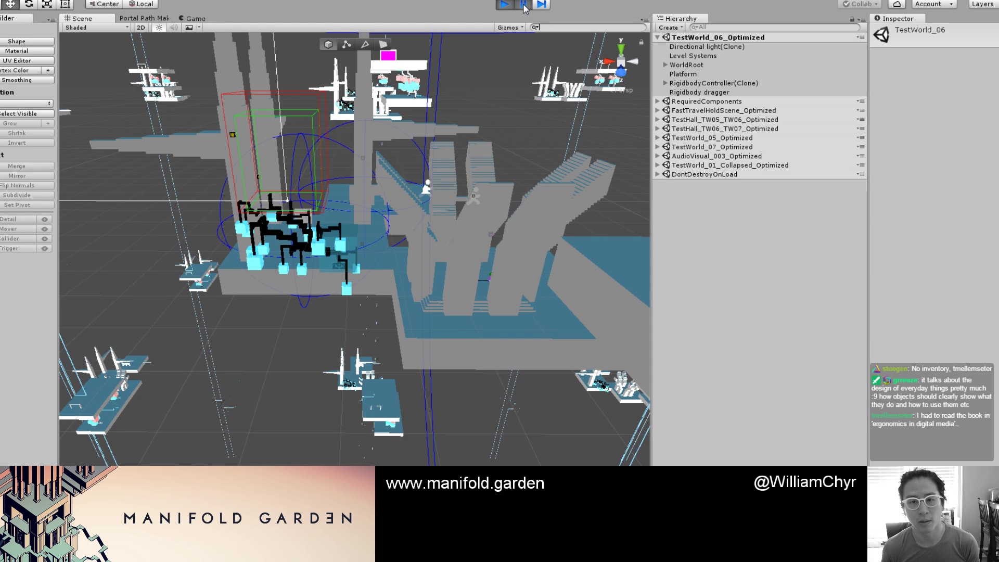
key(ctrl+2)
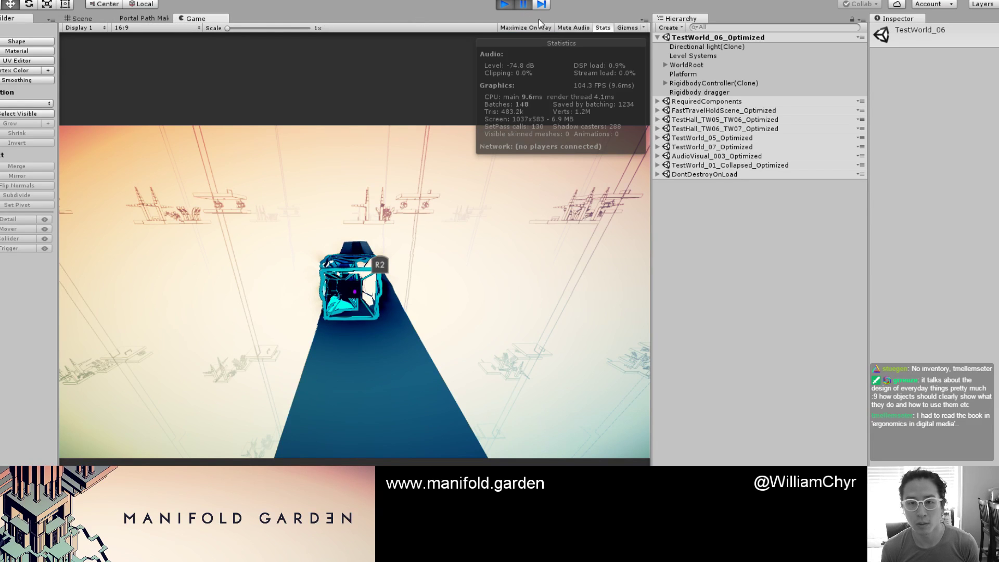
click(579, 27)
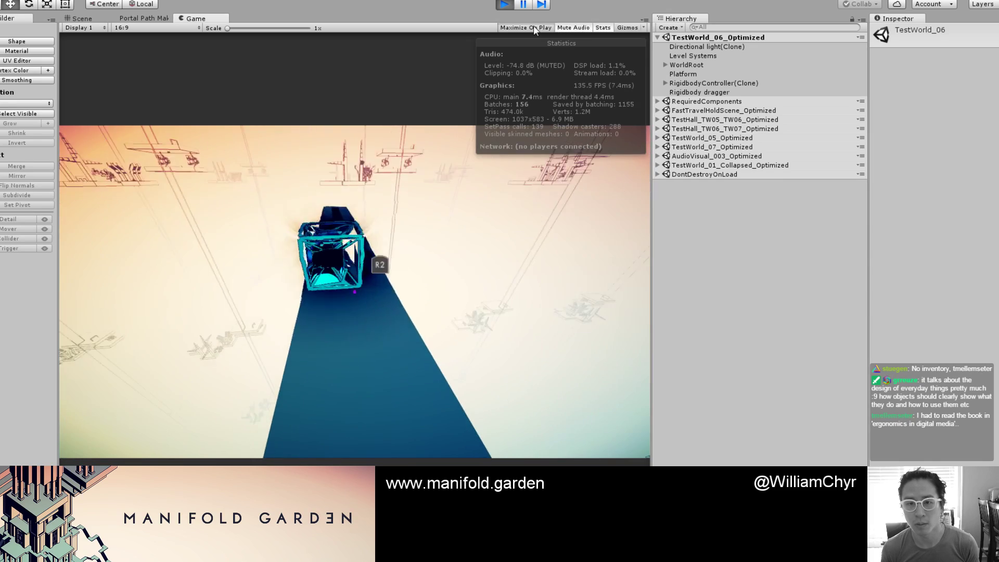
key(shift+space)
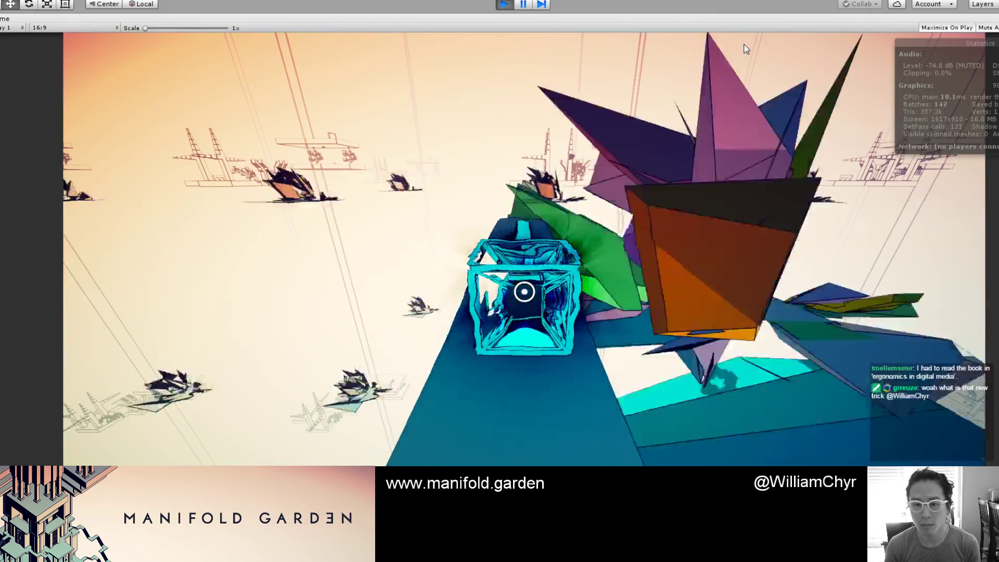
key(shift+space)
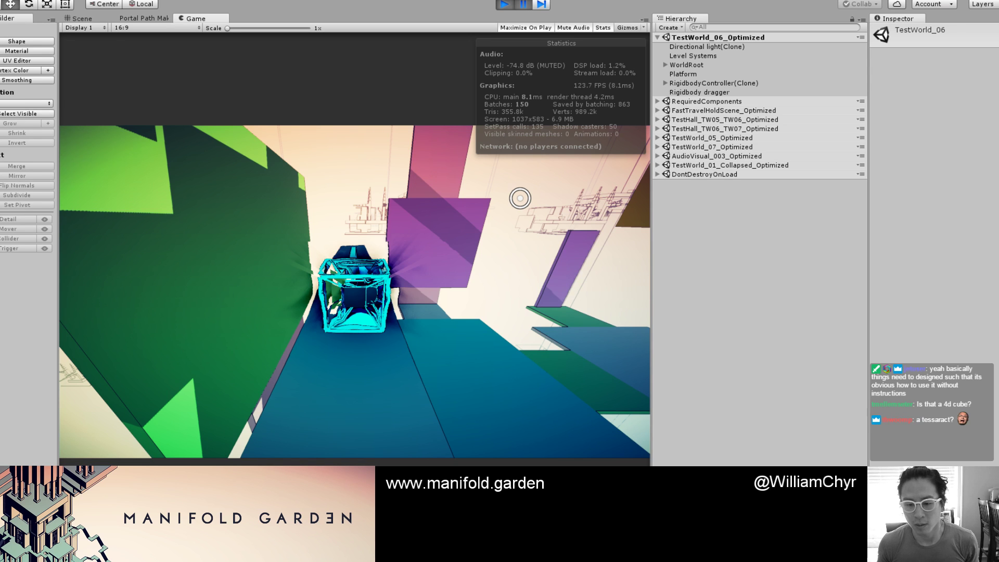
Step: Switch to the web browser and look through the Giphy results for "world growing"
key(alt+Tab)
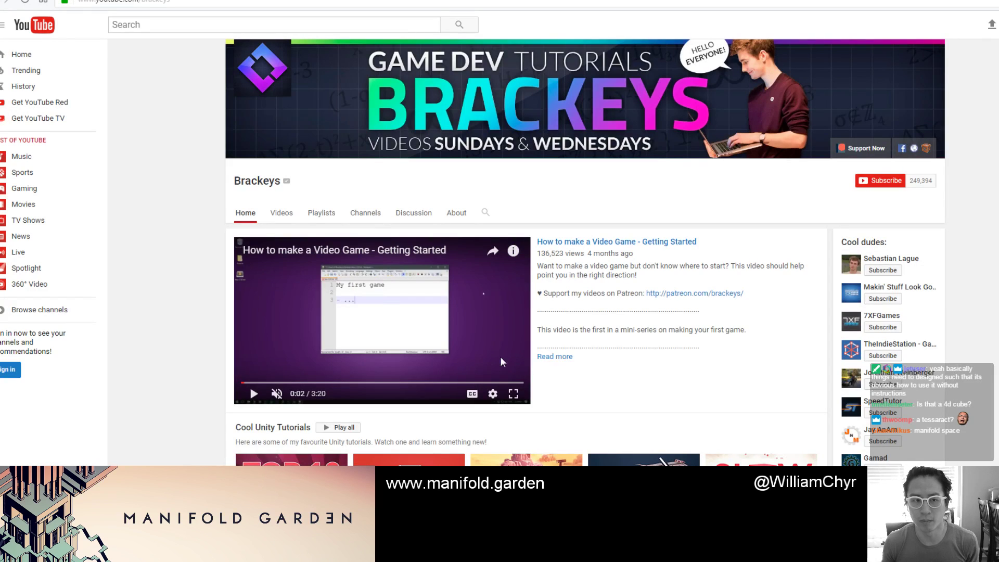
key(ctrl+t)
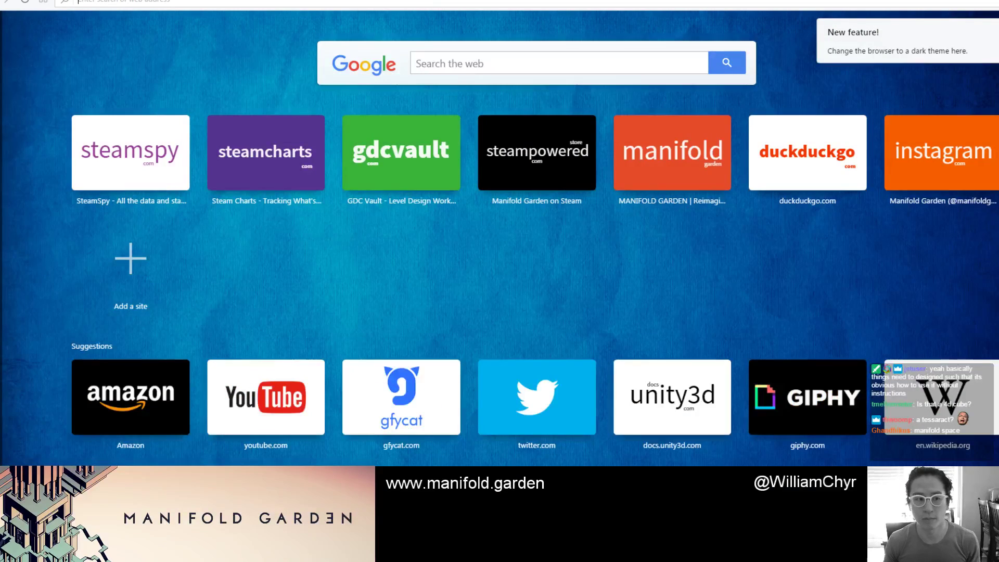
key(ctrl+w)
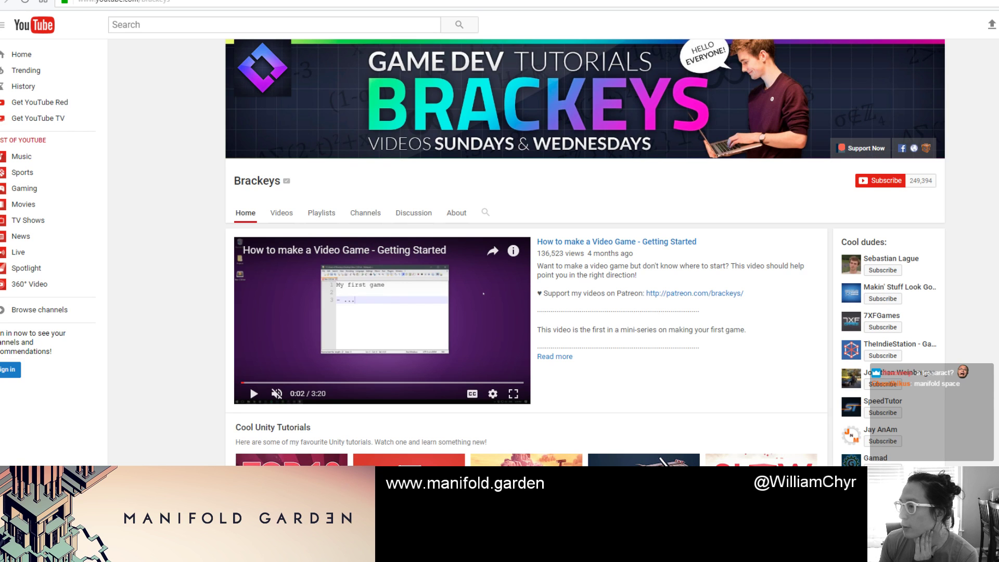
drag(998, 73, 603, 0)
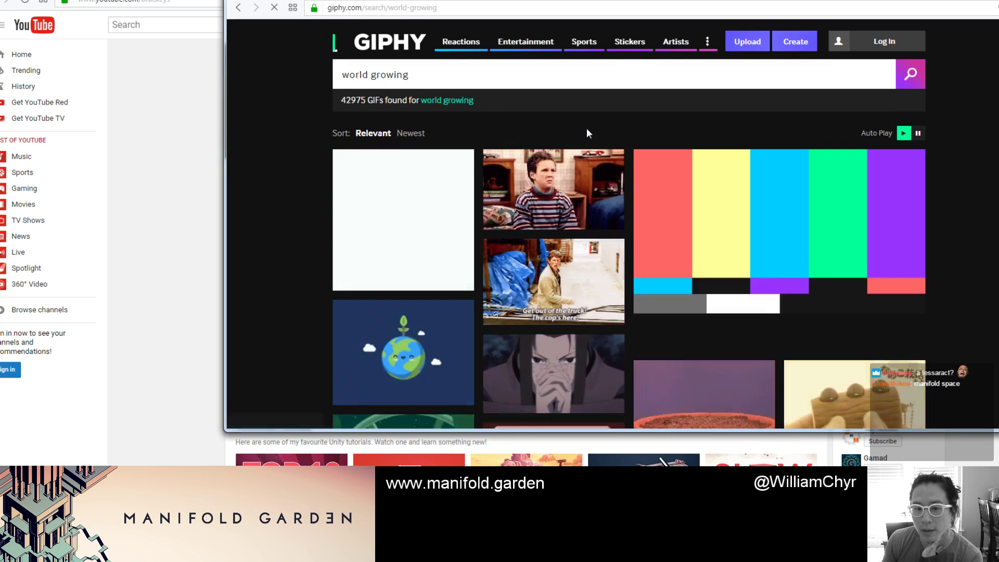
scroll(586, 135, down, 2)
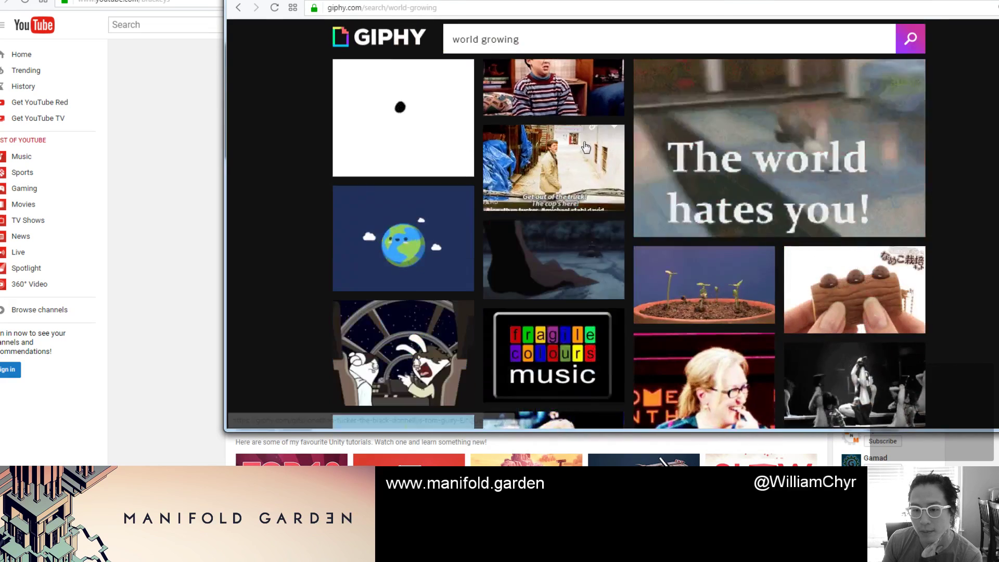
scroll(585, 147, down, 4)
scroll(585, 147, down, 3)
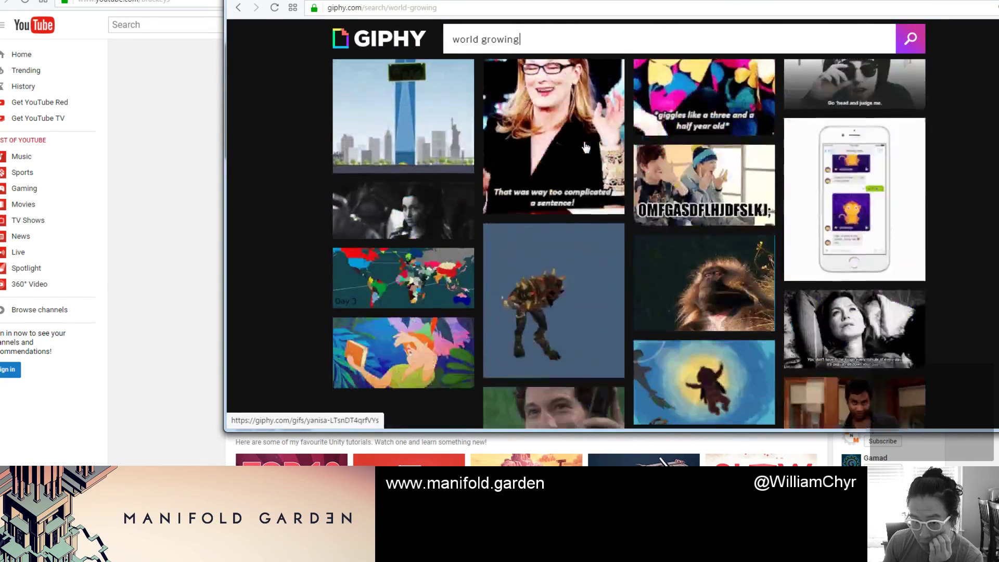
scroll(586, 147, down, 5)
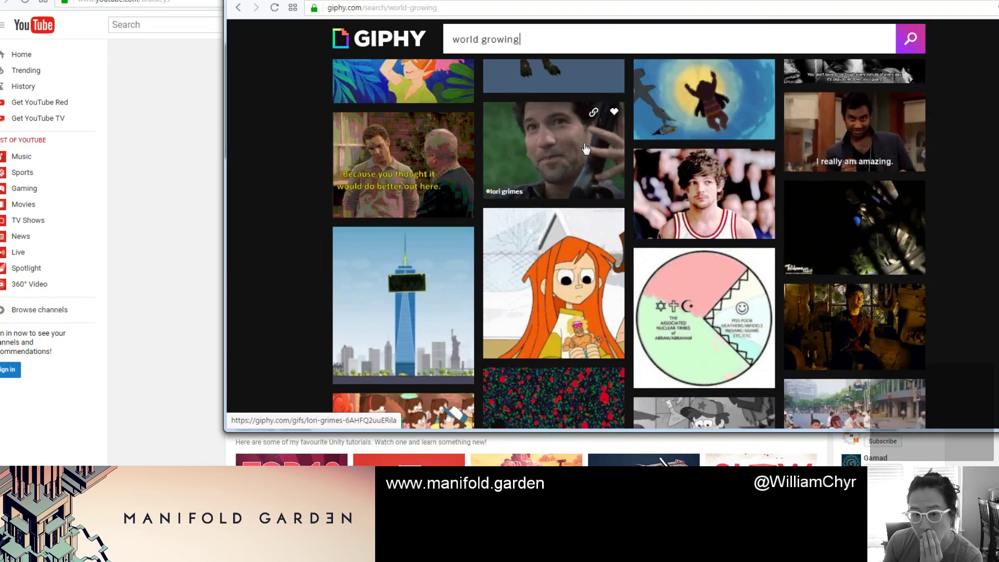
scroll(586, 148, down, 3)
scroll(585, 148, down, 4)
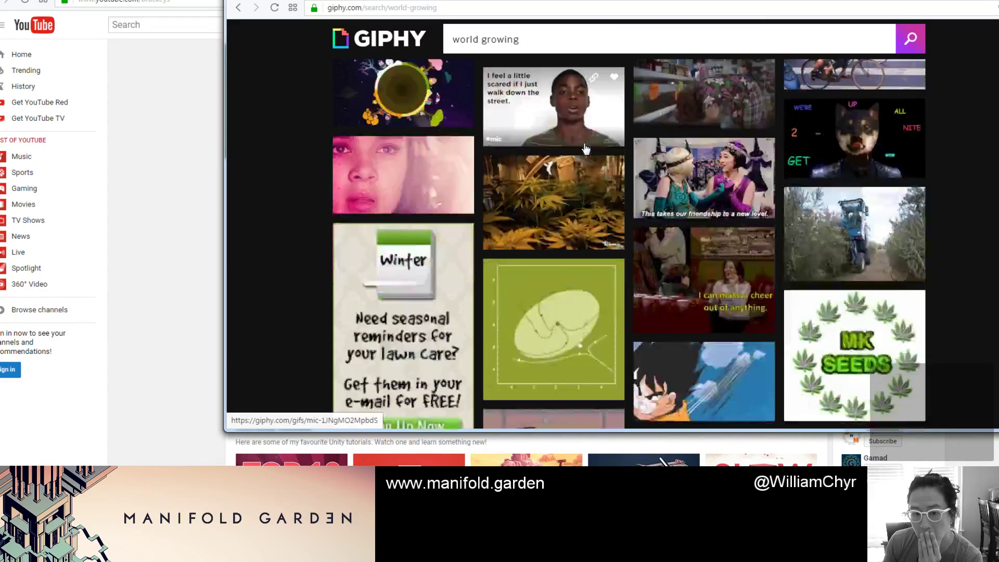
scroll(586, 149, down, 4)
scroll(586, 148, down, 2)
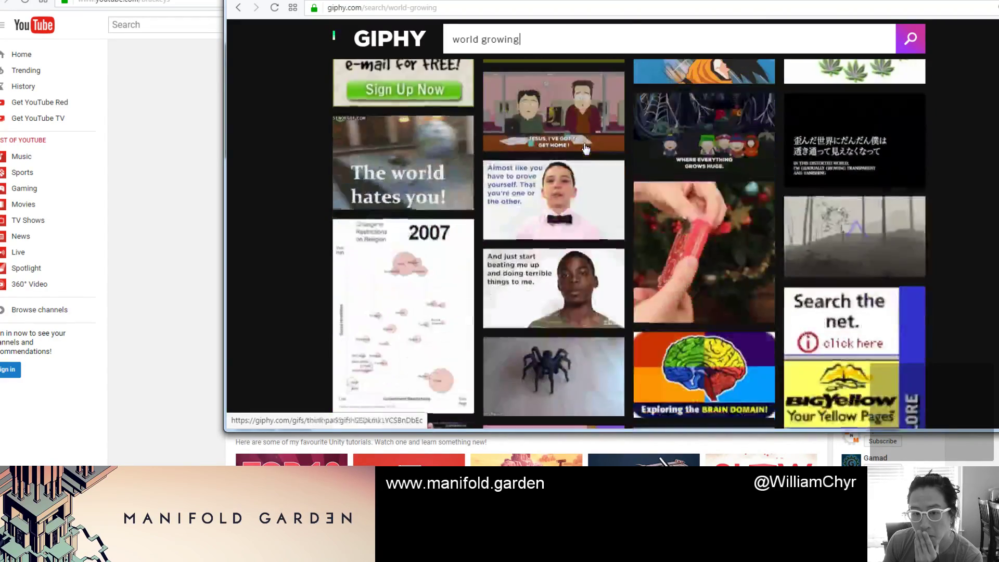
scroll(586, 148, down, 7)
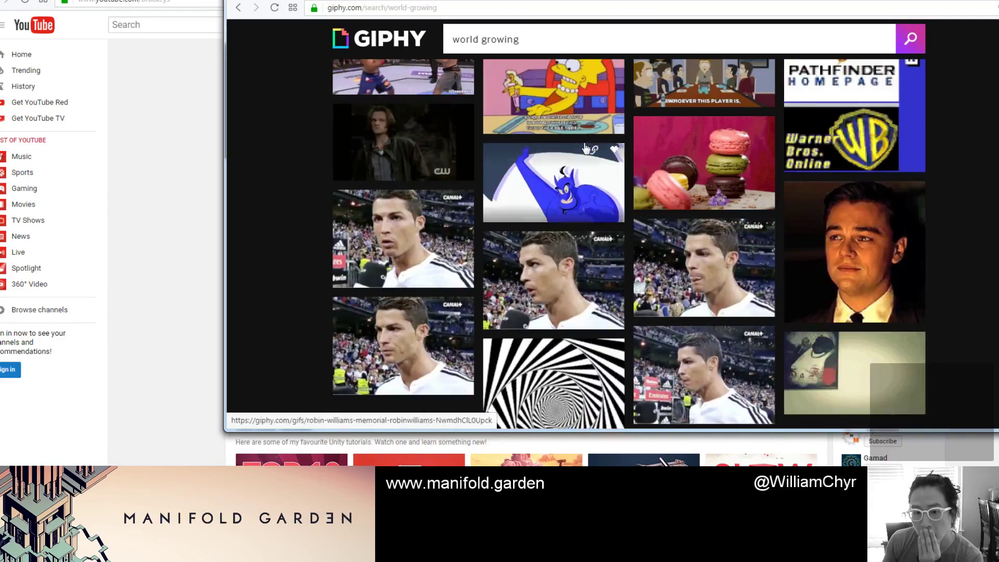
scroll(586, 148, down, 4)
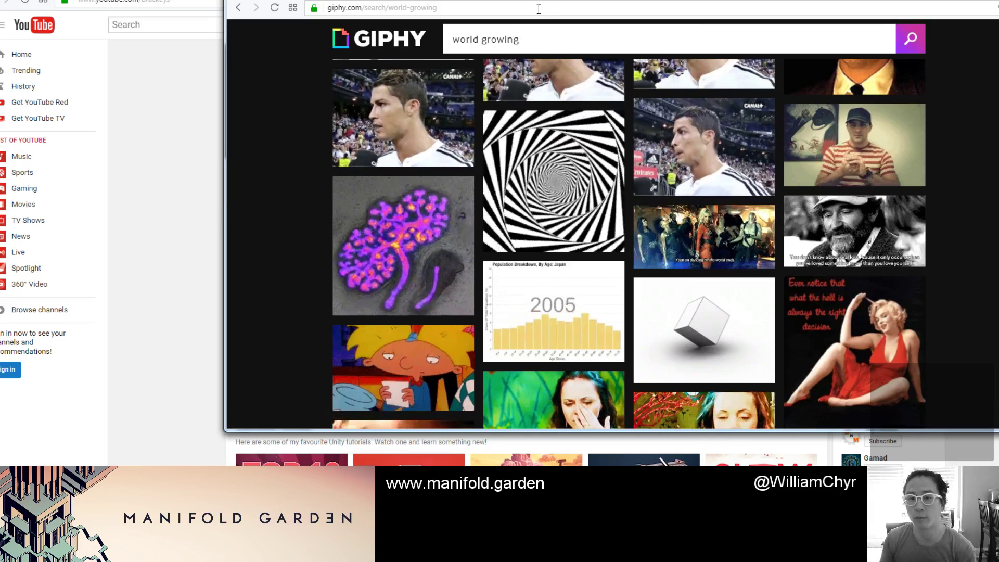
drag(539, 9, 998, 9)
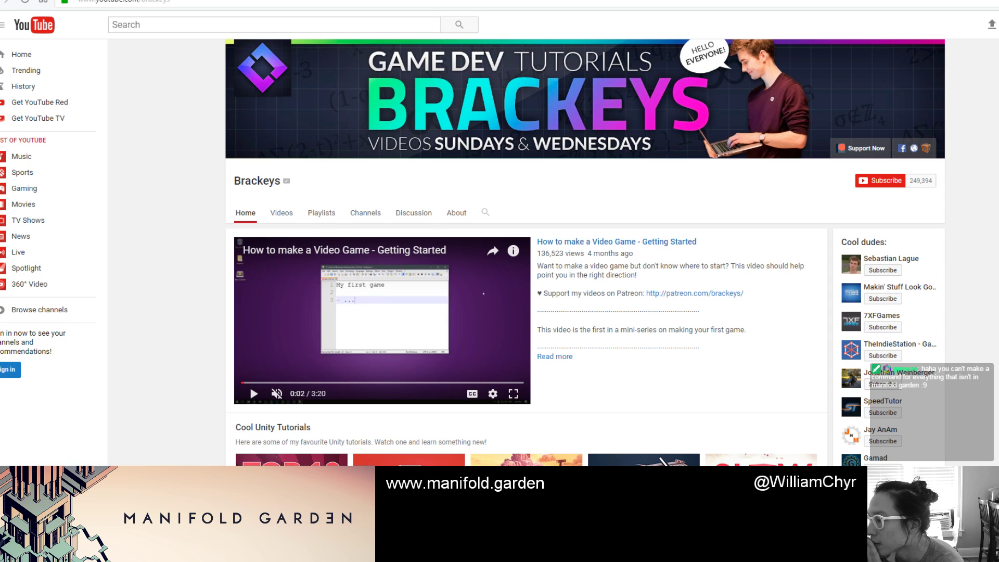
Step: Bring up the Giphy results for "dr strange" and look through them for world-bending GIFs
drag(998, 5, 104, 1)
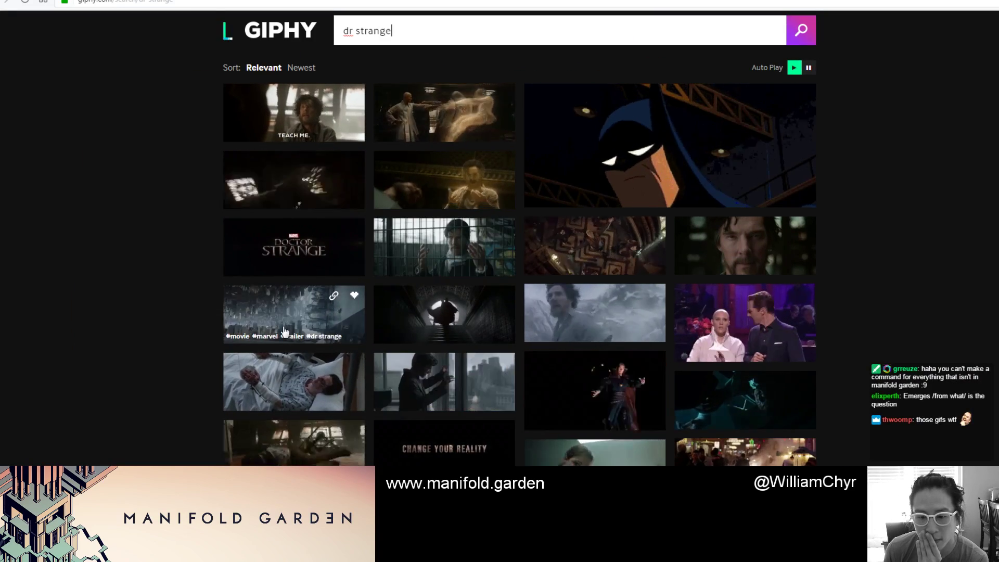
scroll(284, 332, down, 2)
scroll(284, 332, down, 3)
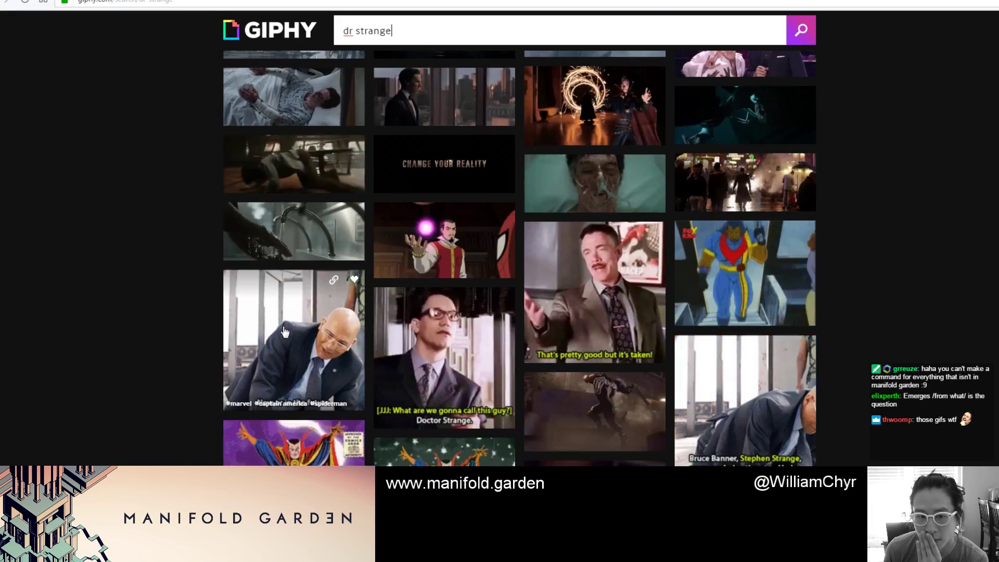
scroll(284, 332, down, 3)
scroll(285, 332, down, 3)
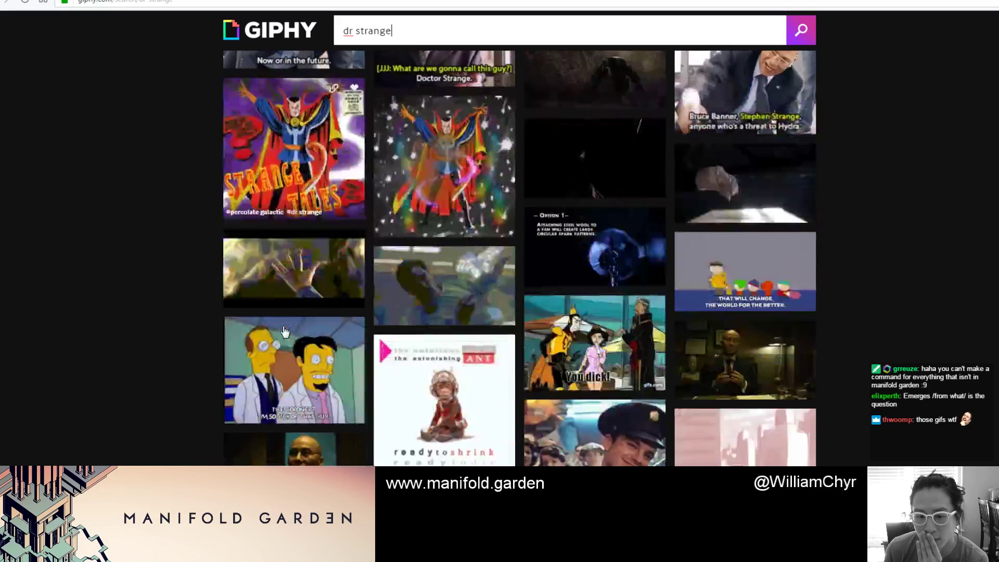
scroll(285, 331, down, 6)
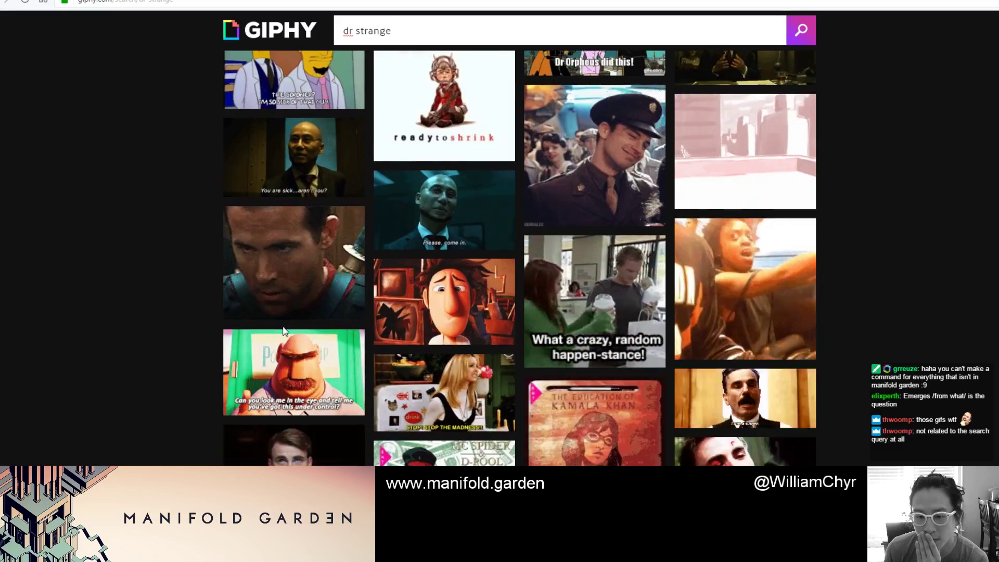
scroll(285, 331, down, 9)
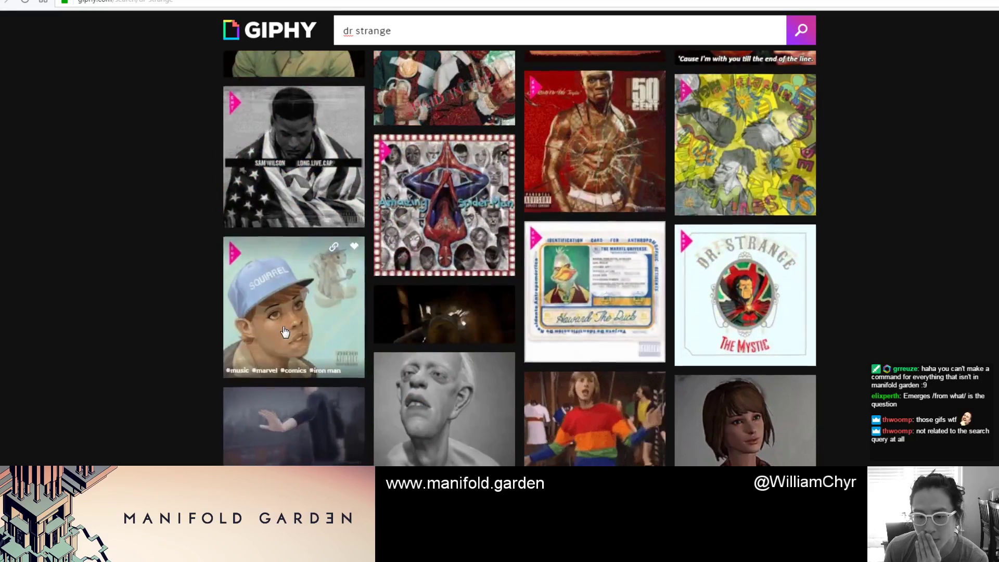
scroll(285, 331, down, 4)
scroll(285, 331, down, 1)
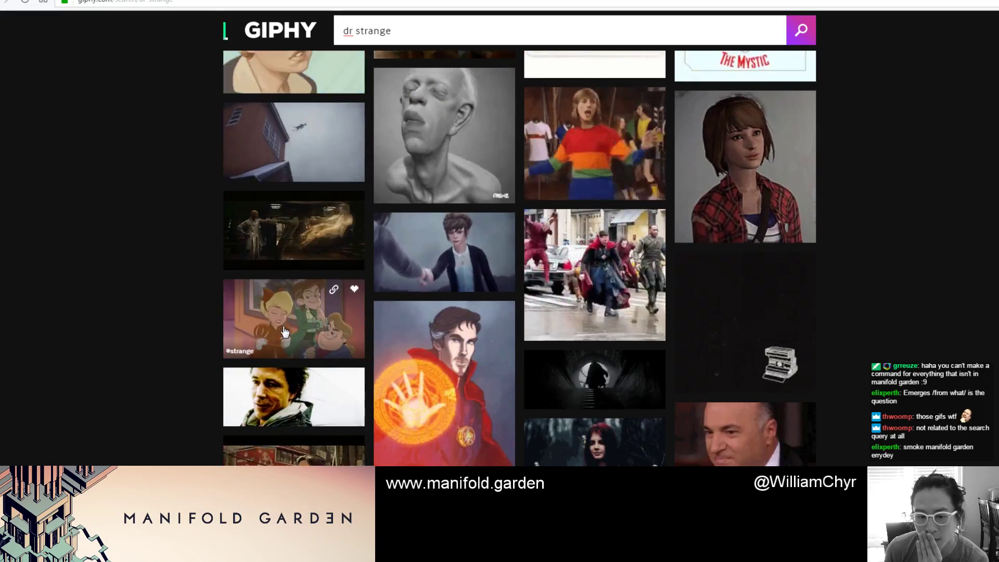
scroll(285, 332, down, 2)
scroll(285, 332, down, 3)
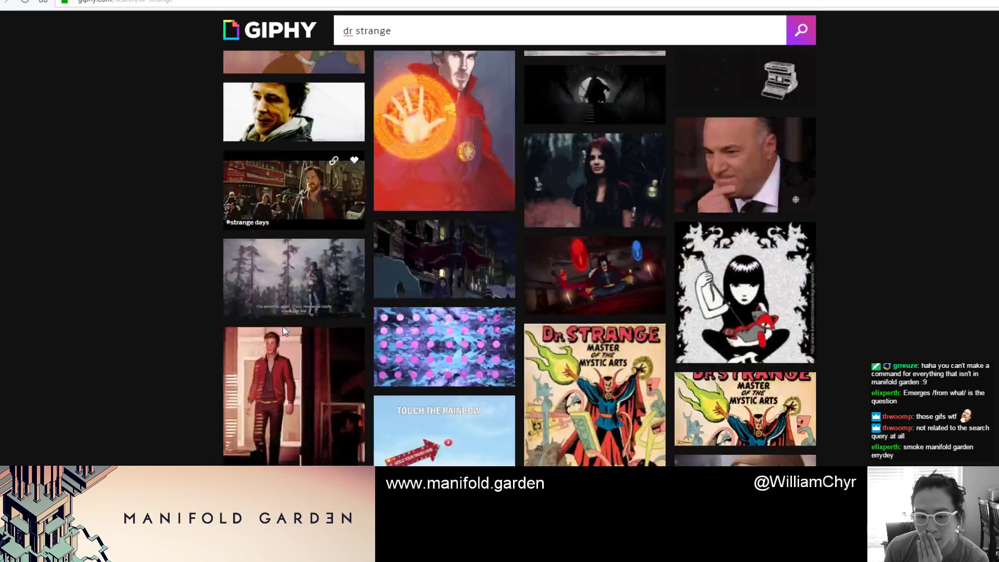
scroll(284, 332, down, 3)
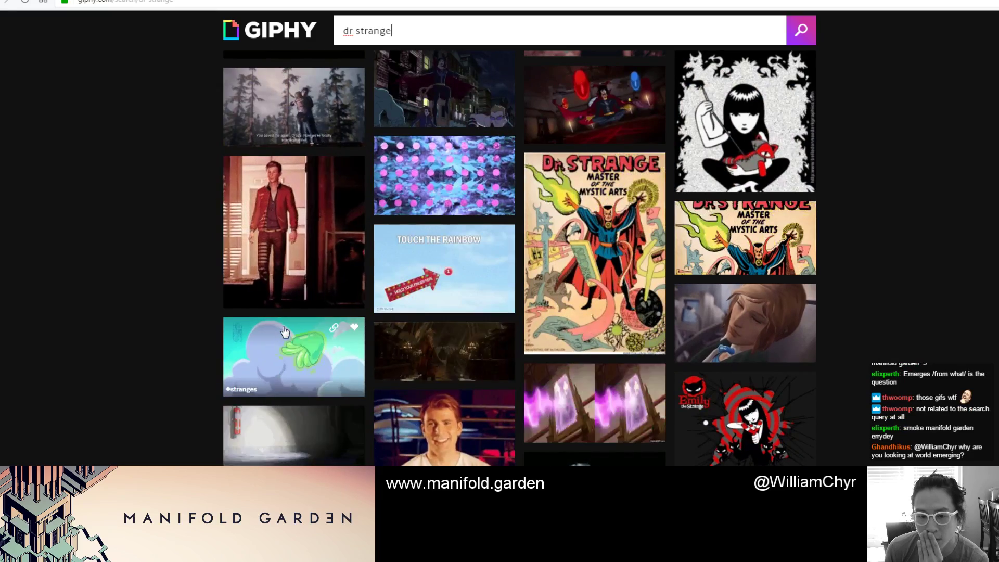
scroll(285, 331, down, 1)
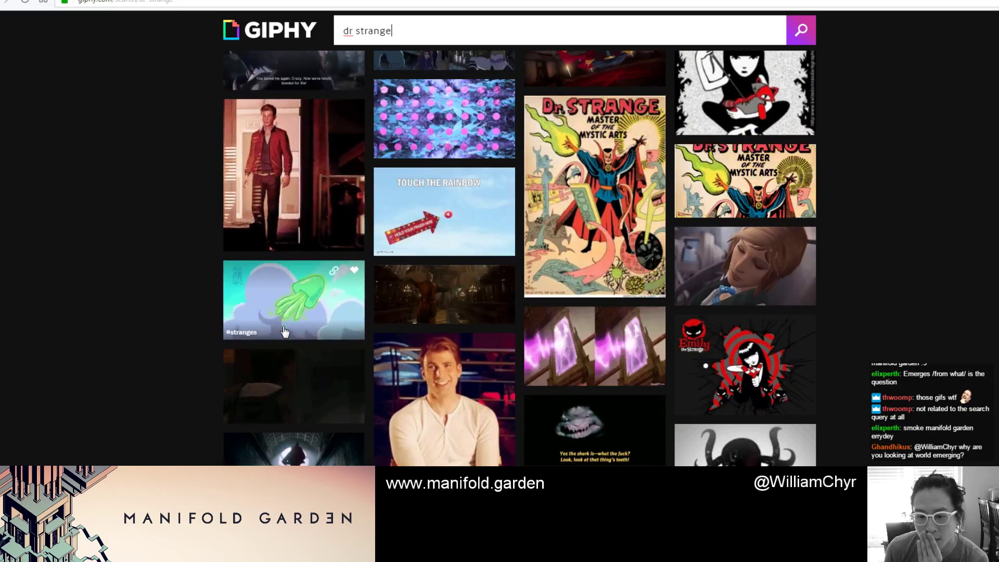
scroll(285, 332, down, 6)
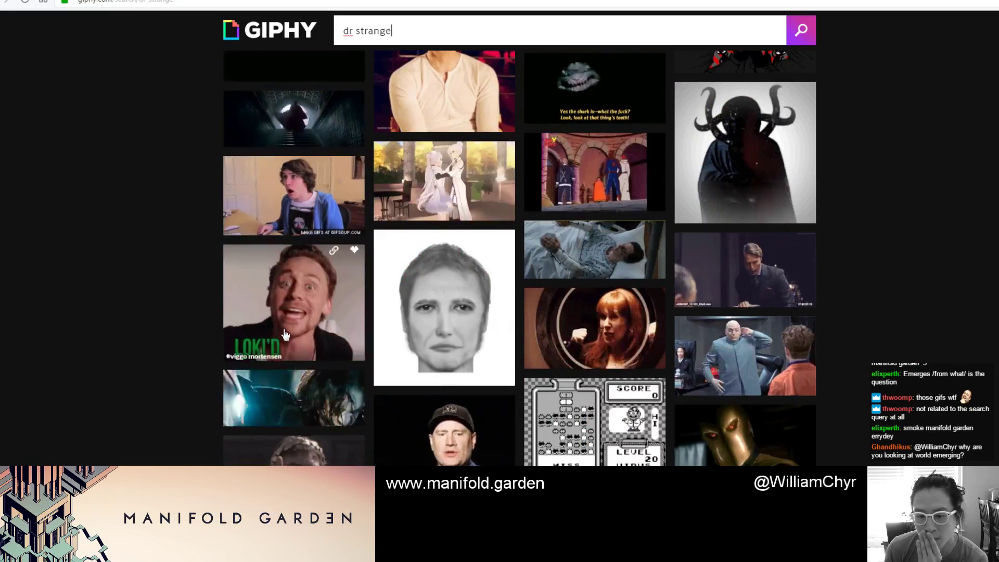
scroll(285, 331, down, 6)
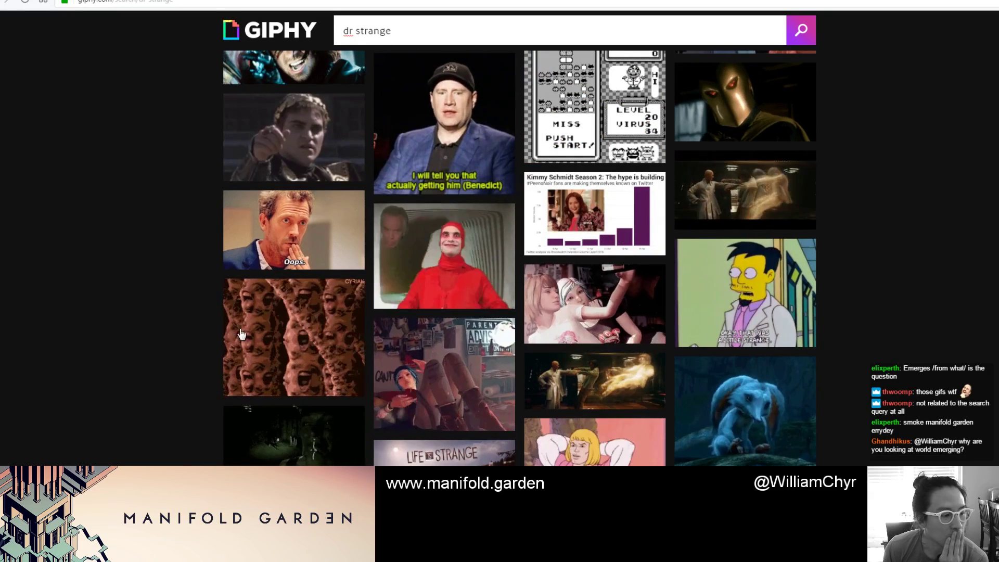
scroll(346, 356, down, 2)
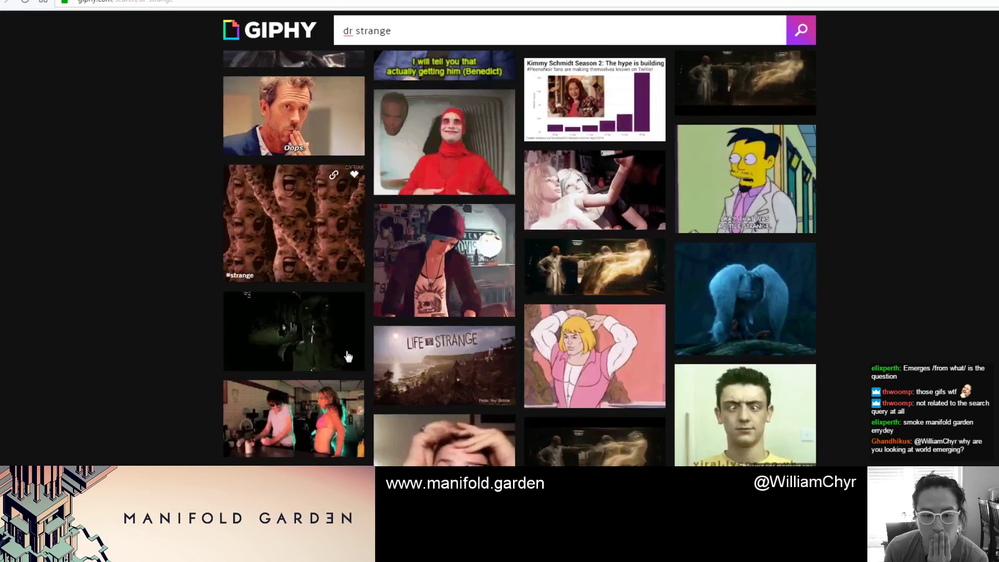
scroll(348, 356, down, 4)
scroll(348, 357, down, 4)
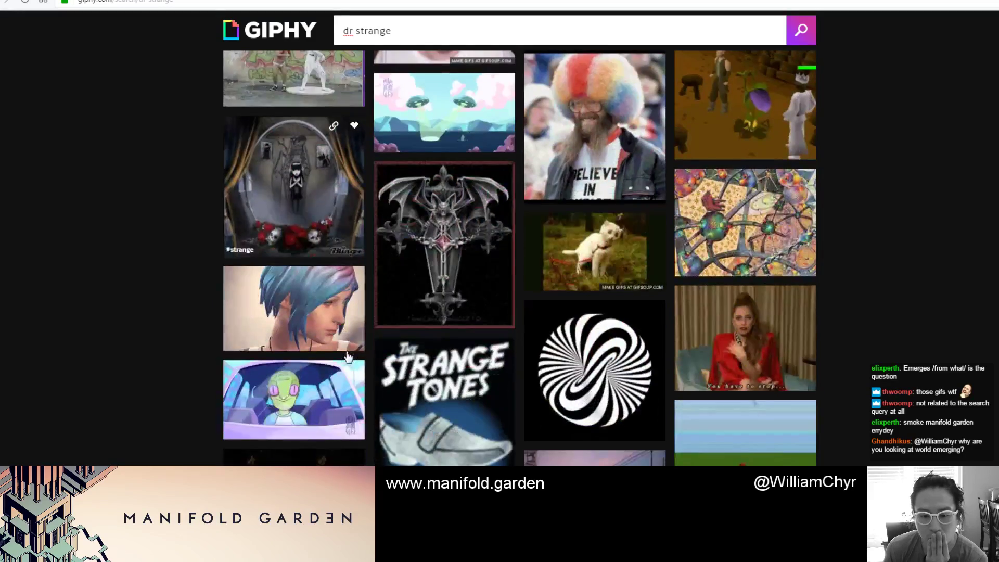
scroll(347, 357, down, 4)
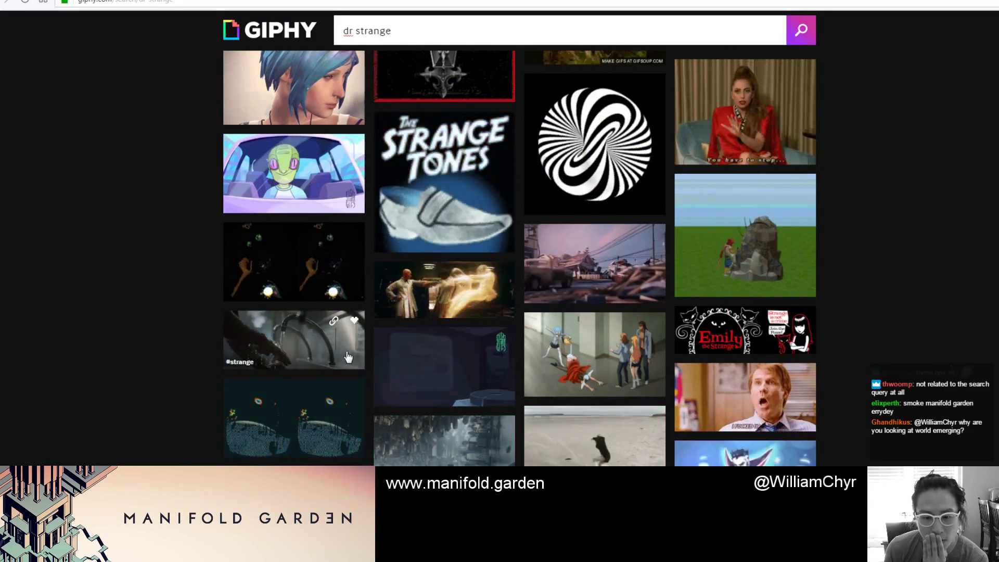
scroll(348, 357, down, 4)
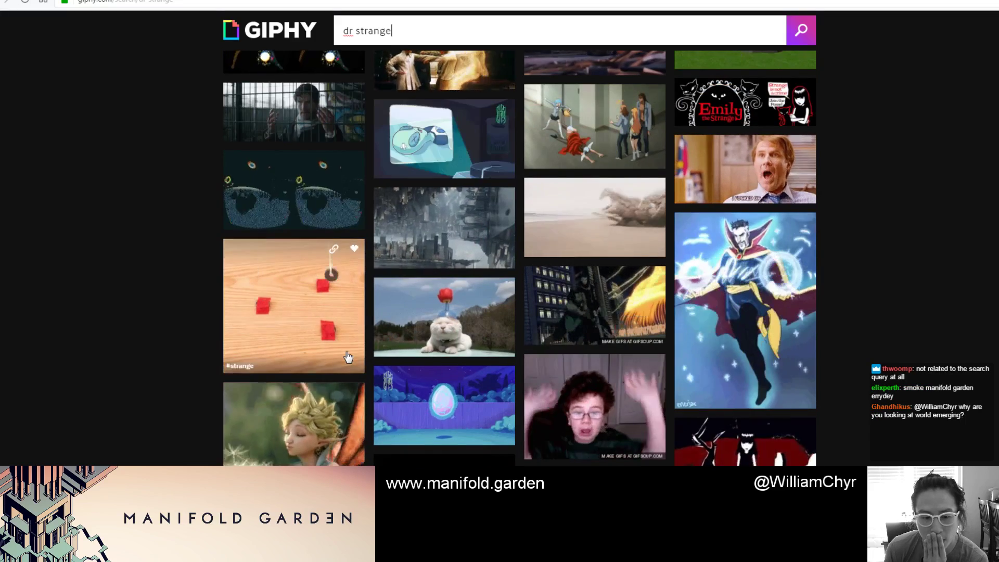
scroll(348, 357, down, 4)
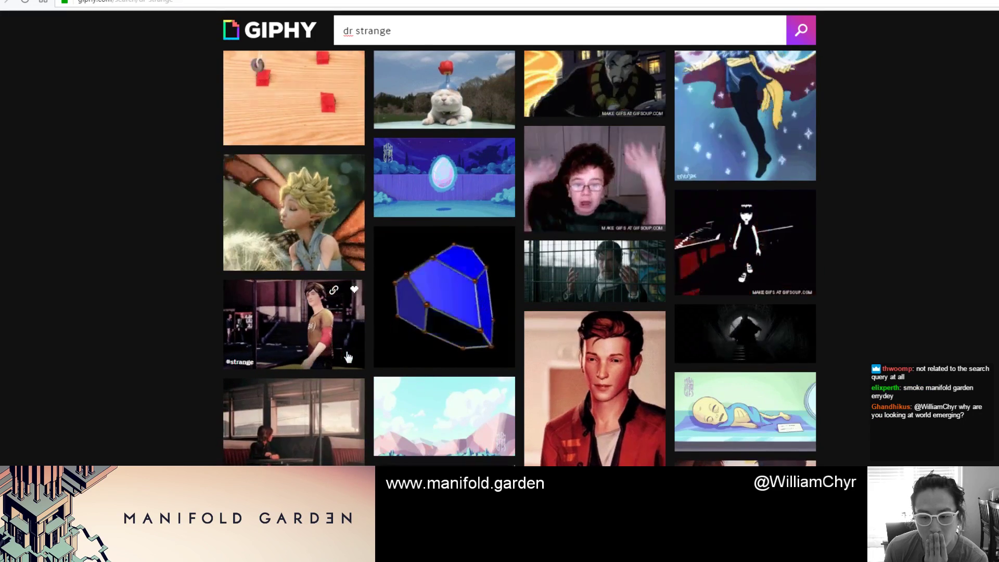
scroll(347, 357, down, 4)
scroll(312, 333, down, 1)
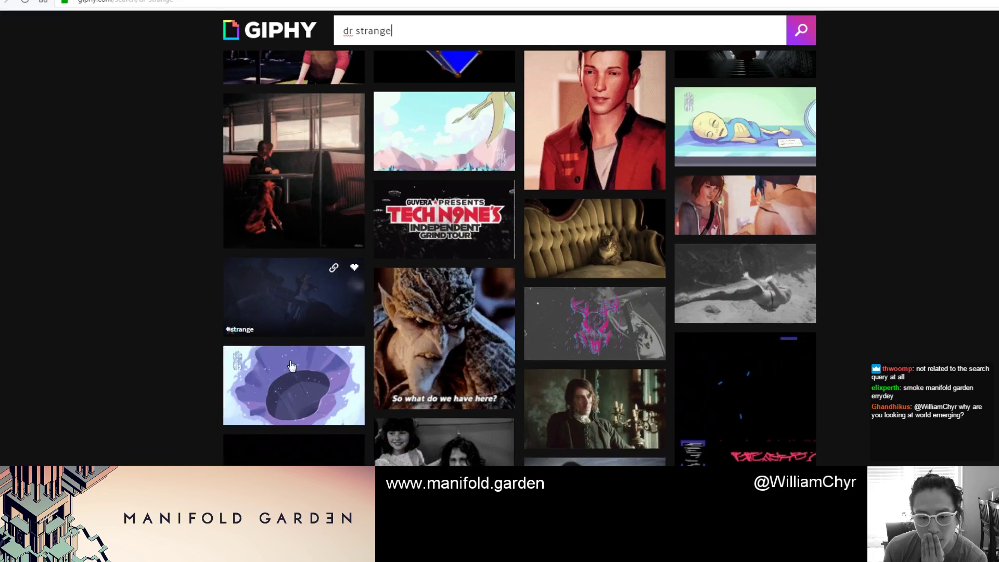
scroll(291, 366, down, 6)
scroll(280, 359, down, 2)
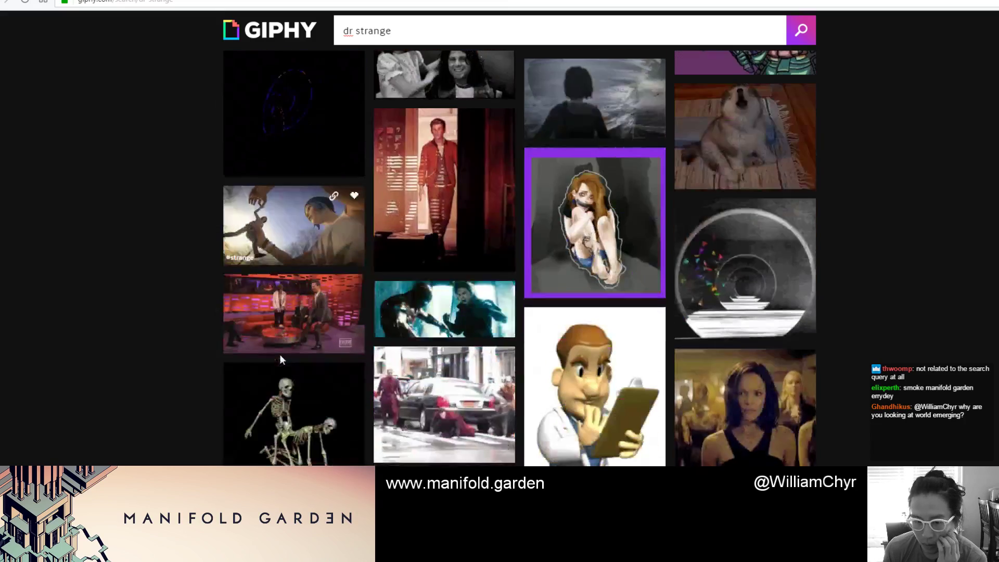
scroll(280, 359, down, 9)
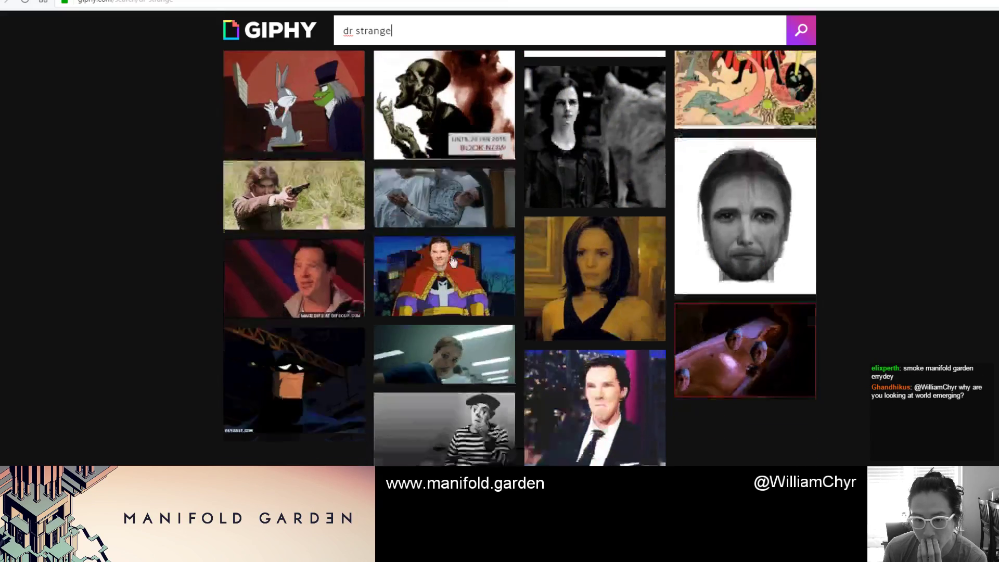
Step: Switch to the Unity editor to view the running TestWorld_06 game, and return to the Giphy results in the browser
key(ctrl+w)
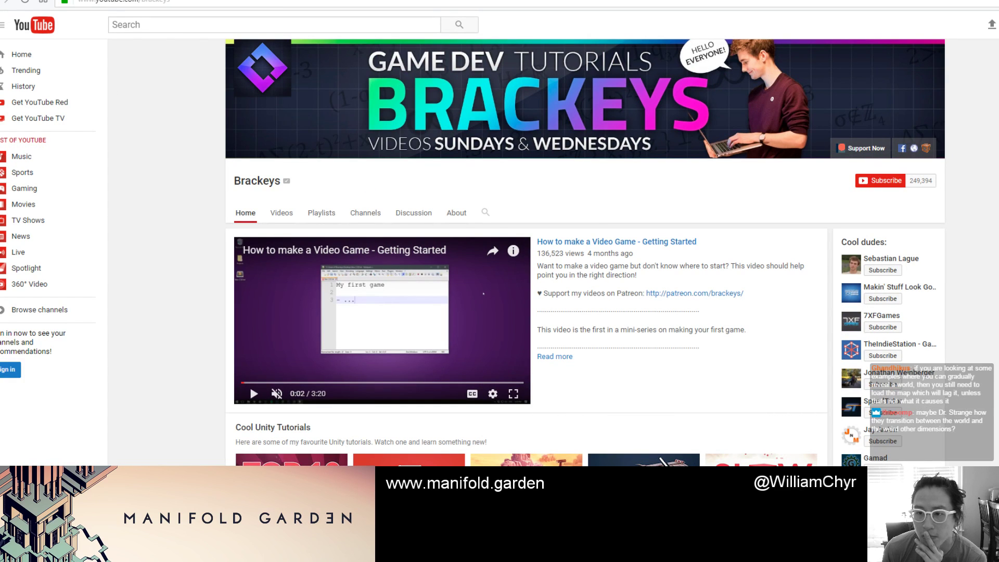
key(alt+Tab)
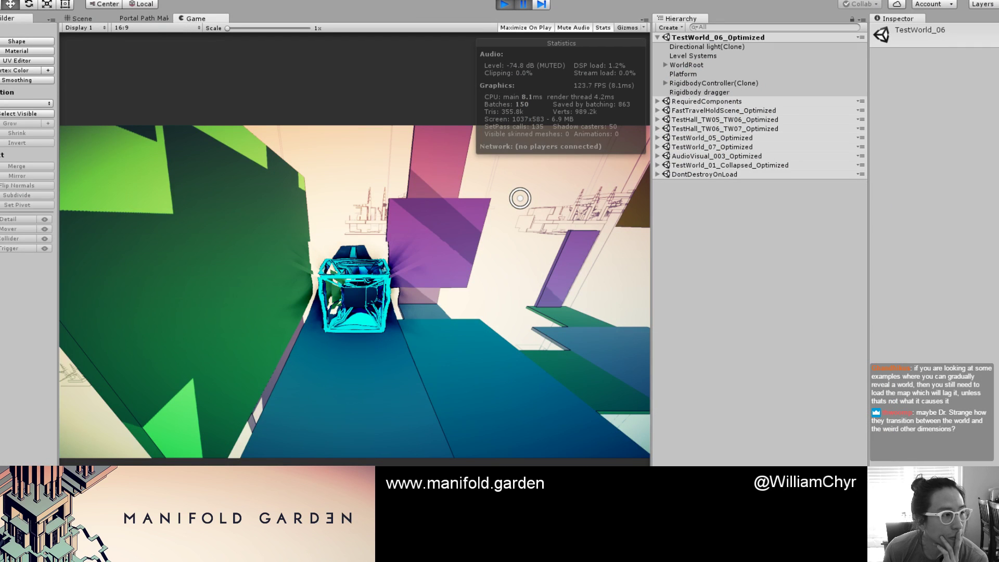
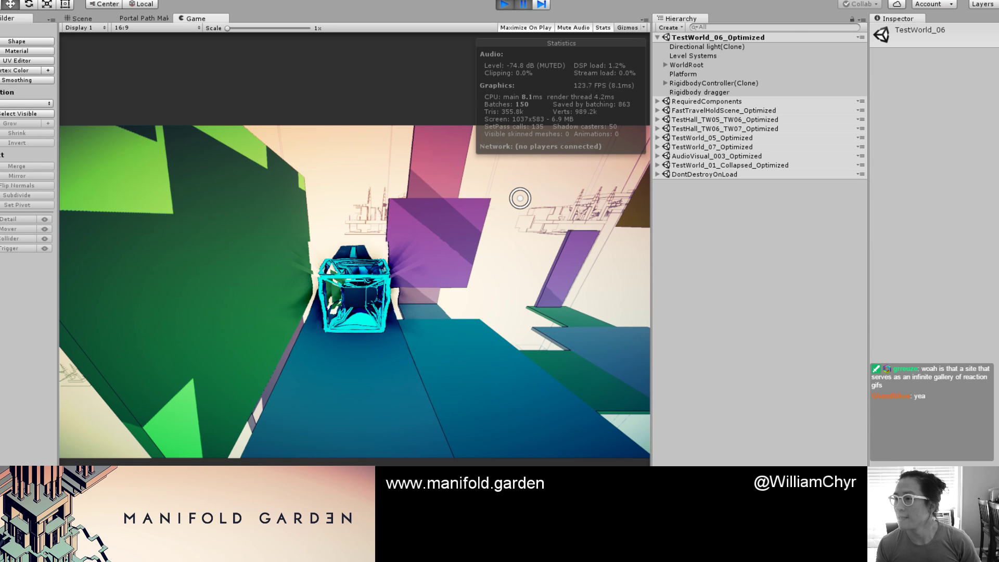
key(alt+Tab)
key(super+Up)
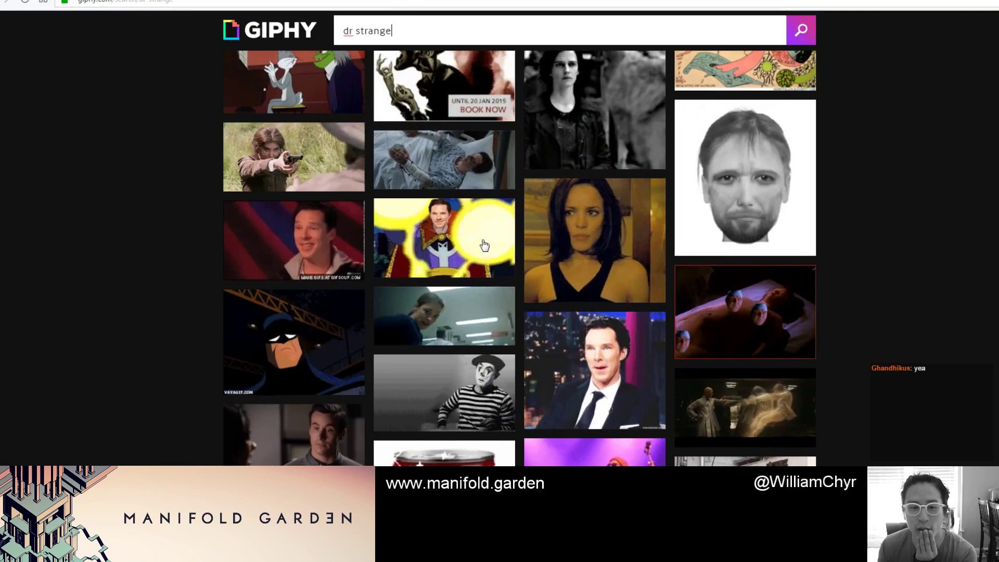
Step: Look back through the "dr strange" results and open the GIF of the city skyline folding upside down
scroll(467, 228, down, 5)
scroll(467, 227, up, 10)
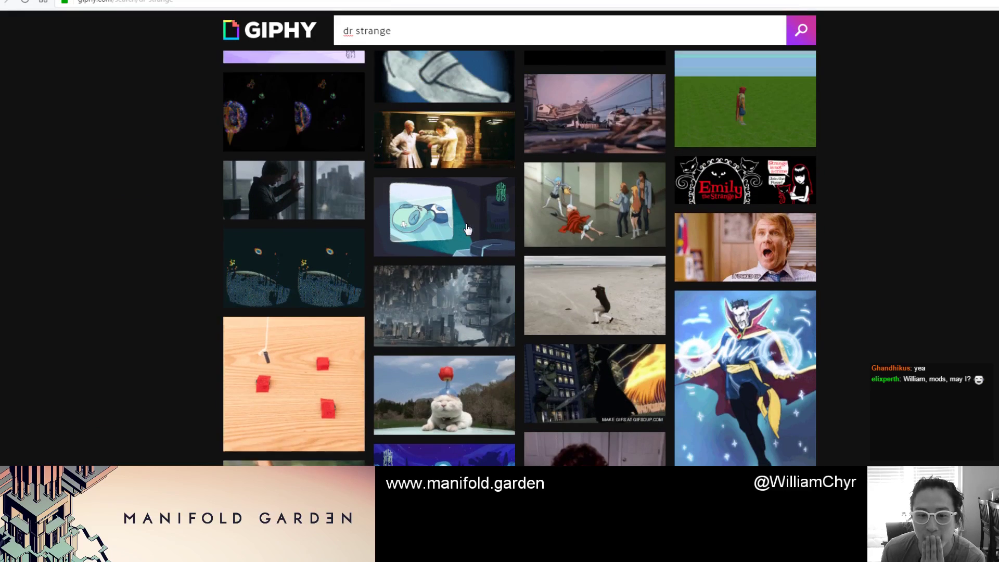
scroll(495, 258, up, 10)
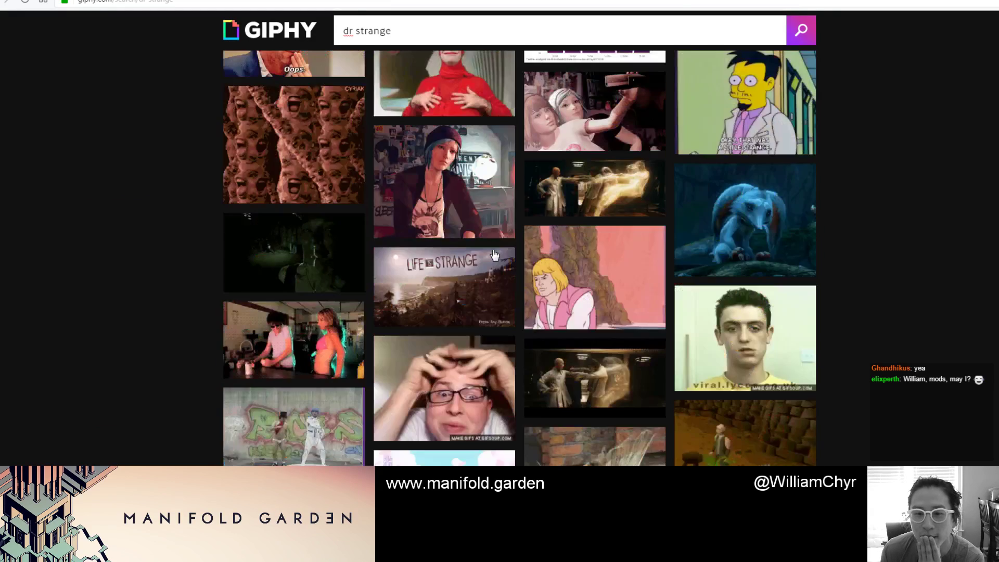
scroll(495, 245, up, 10)
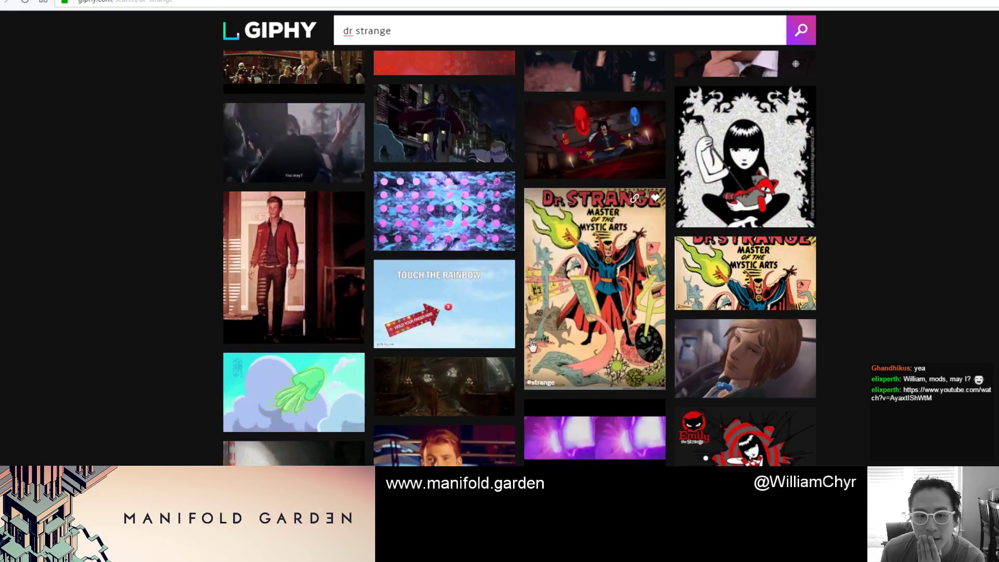
scroll(517, 327, up, 5)
scroll(517, 326, up, 10)
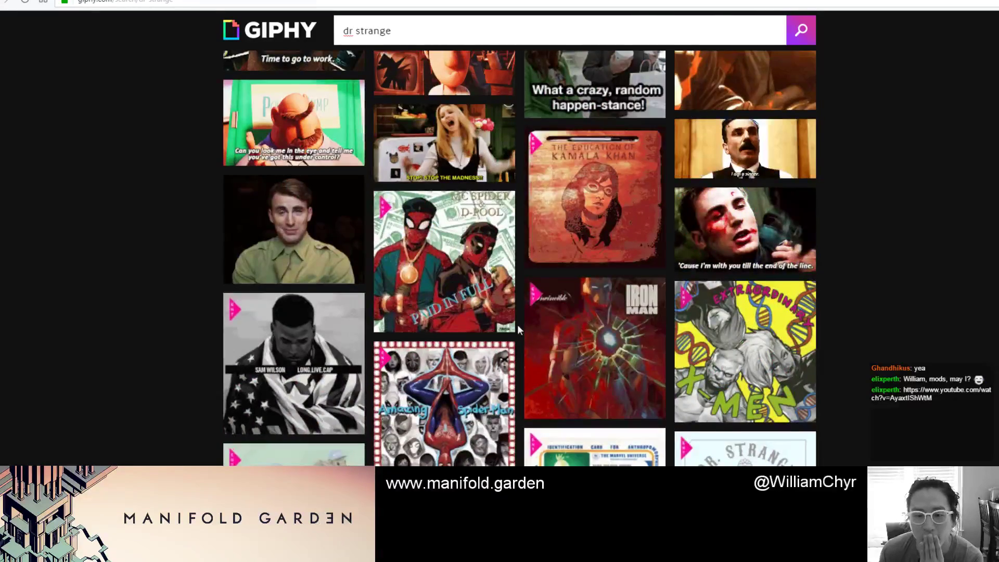
scroll(518, 327, up, 10)
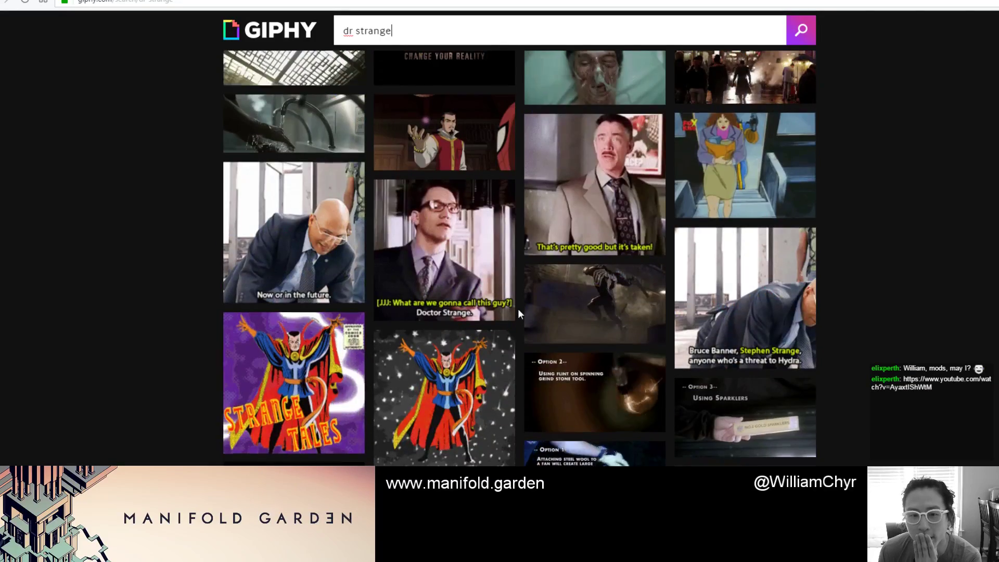
scroll(518, 312, up, 1)
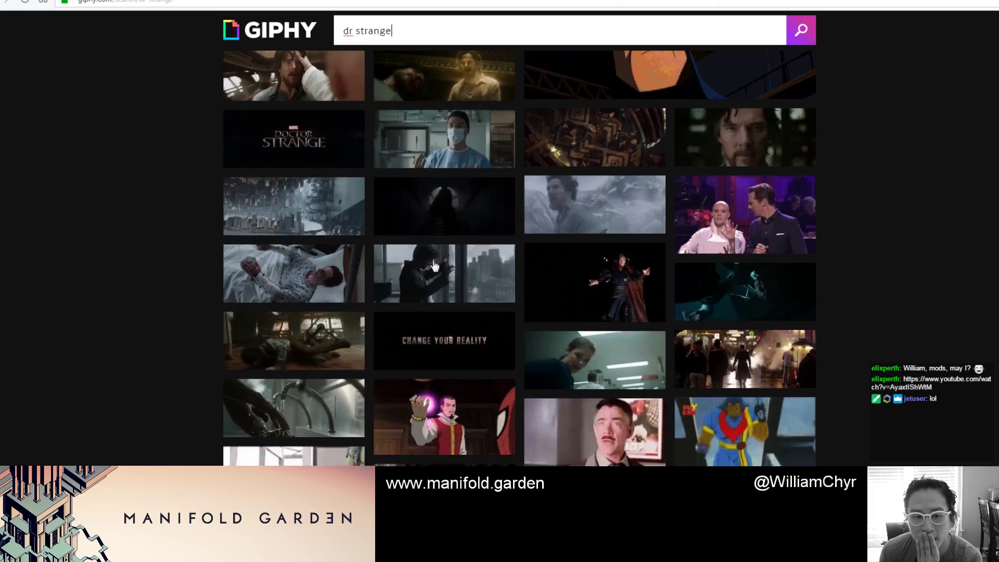
click(336, 211)
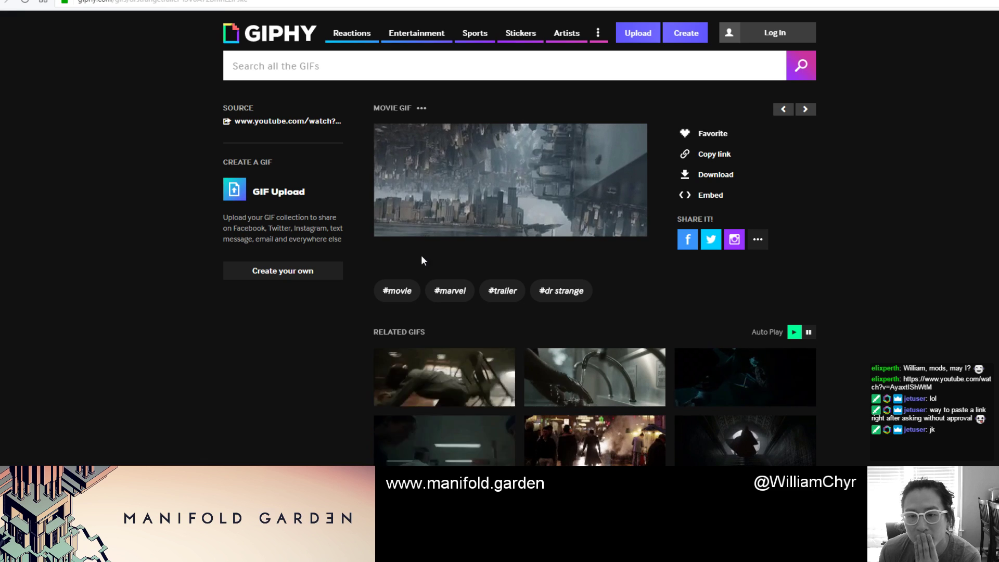
Step: Show the city GIF's link options and select its full GIF Link address
click(723, 155)
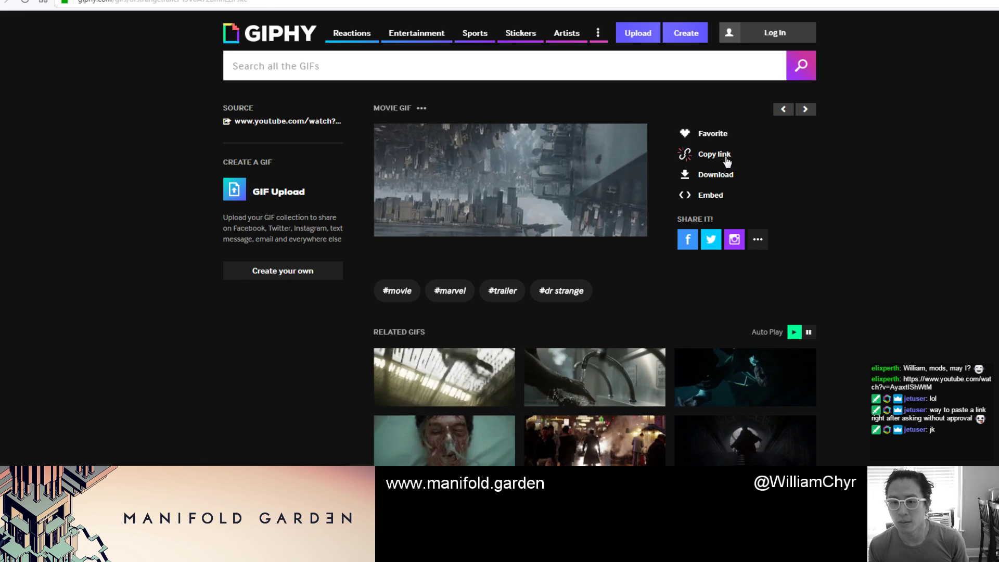
click(724, 155)
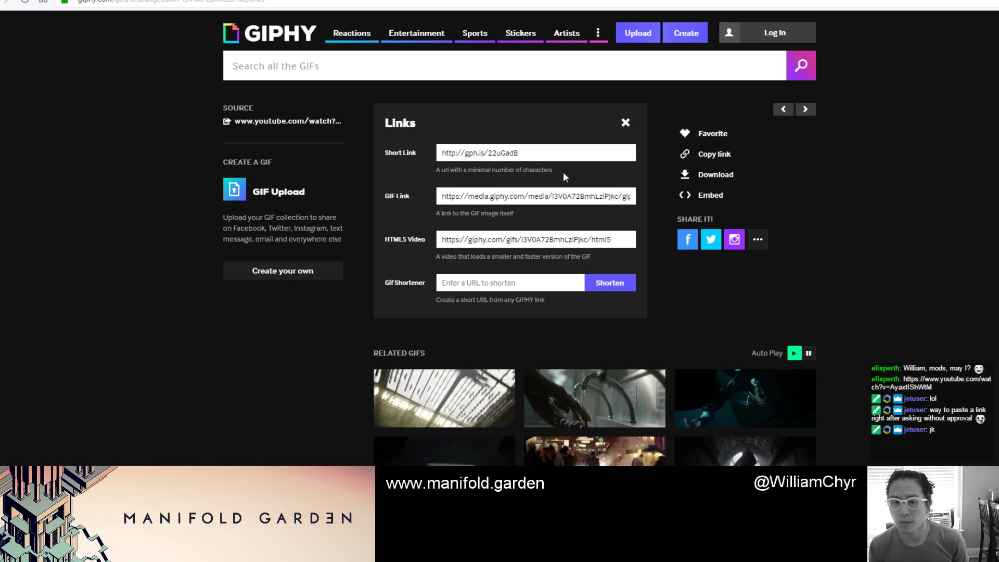
click(552, 199)
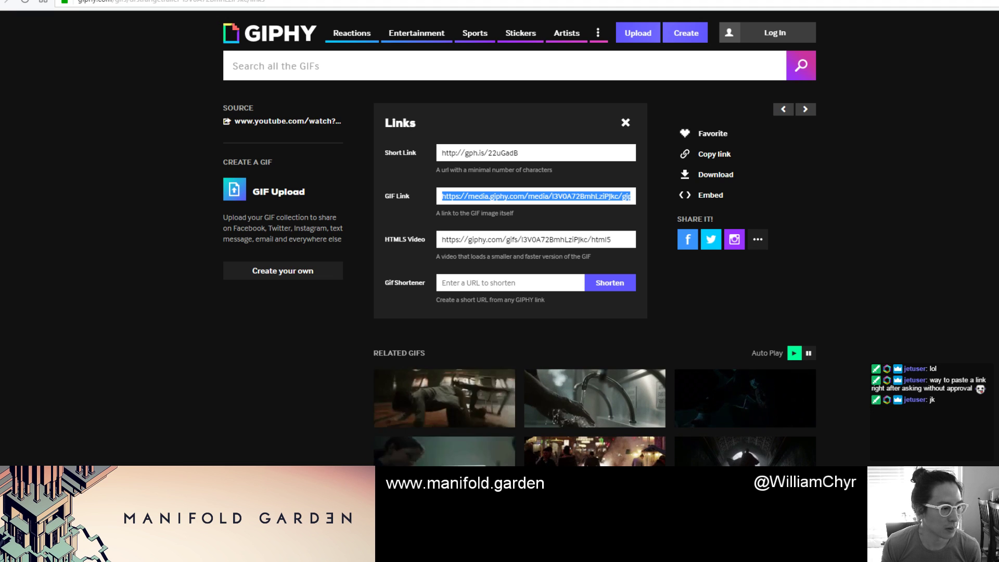
key(alt+Tab)
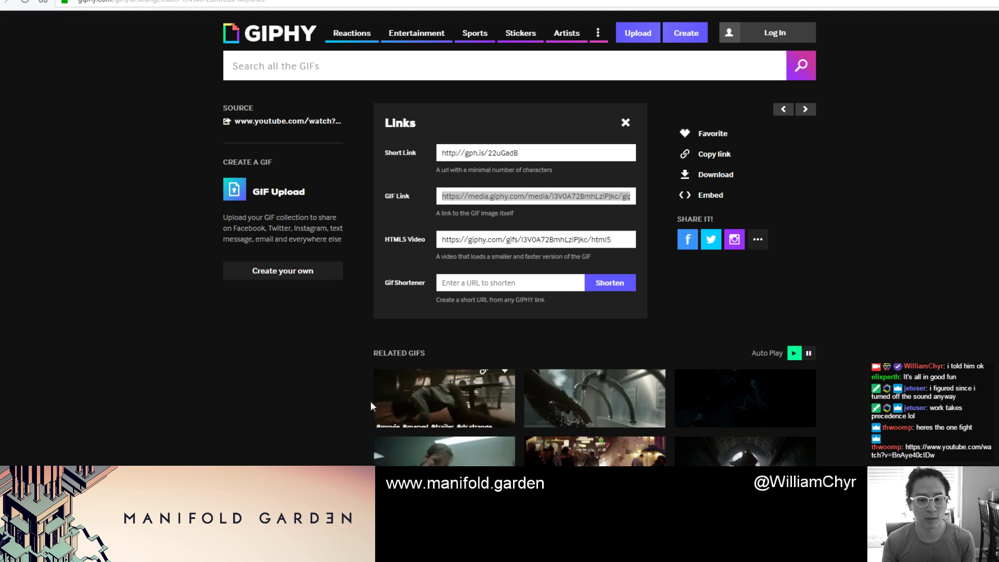
Step: Open the YouTube video "Circle Limit III. Long version." in a new browser tab
click(338, 397)
key(ctrl+t)
key(Return)
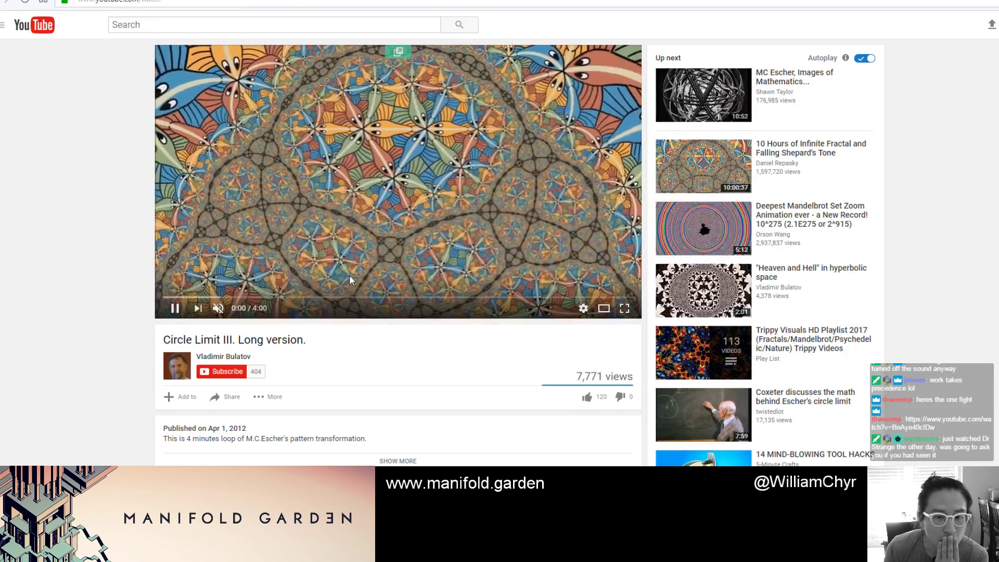
Step: Skip ahead in the Circle Limit III video to about 0:56, and switch to the Unity editor's running game
click(228, 297)
drag(239, 299, 274, 299)
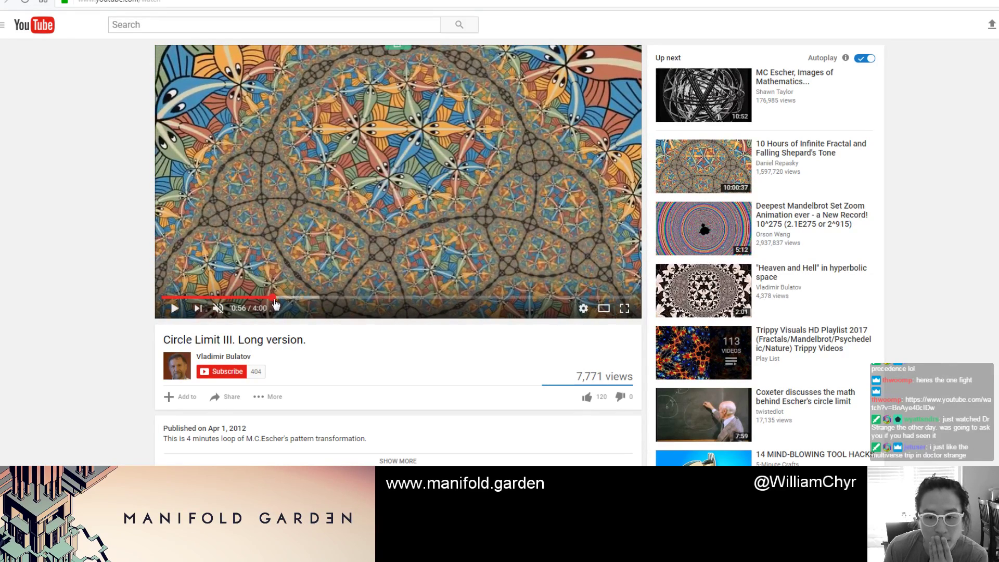
key(alt+Tab)
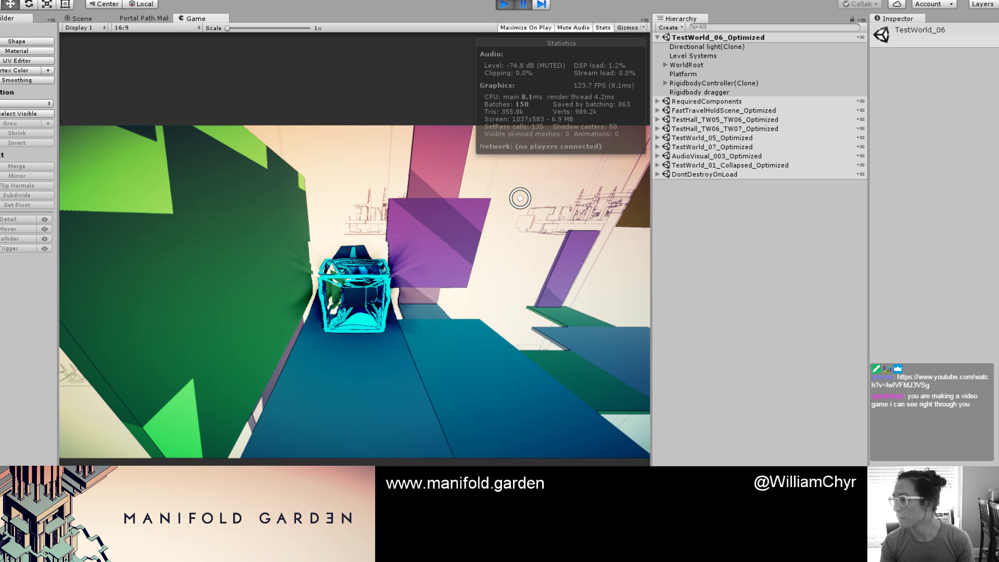
Step: Switch to the Unity Asset Store page in the browser and list the assets in the Shaders category
key(alt+Tab)
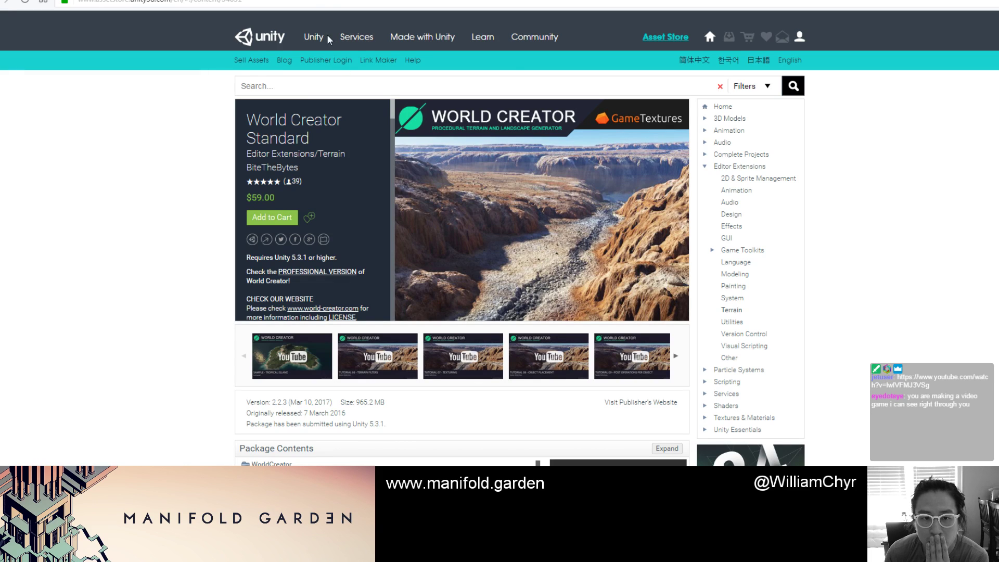
click(704, 167)
click(705, 131)
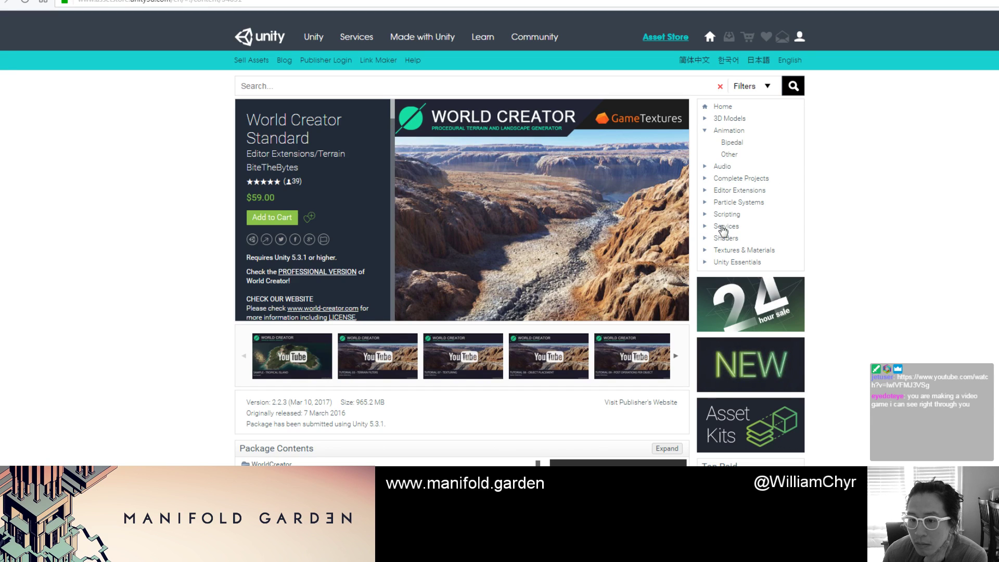
click(770, 240)
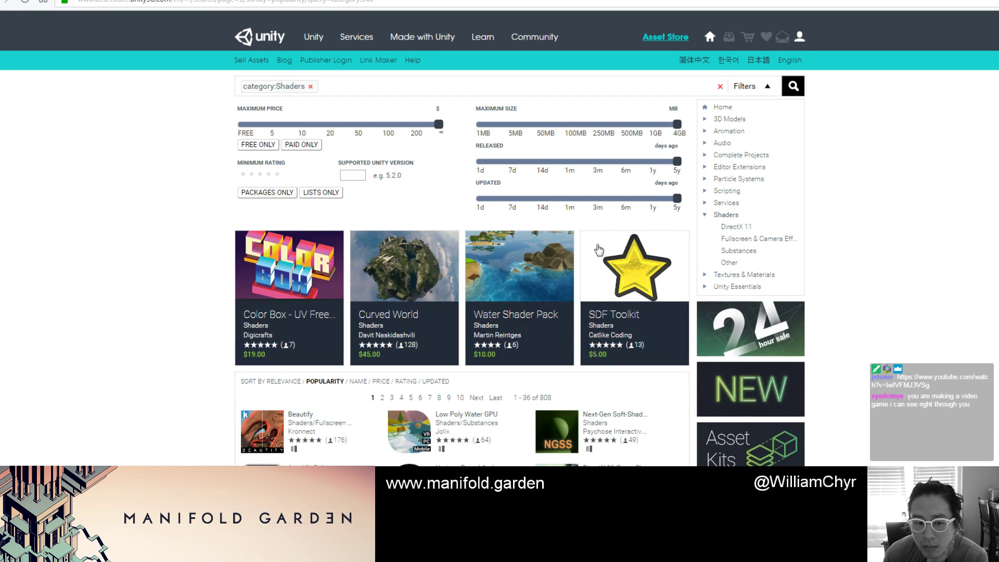
Step: Browse the Shaders category sorted by popularity and open the Hologram Shader Pack Pro asset
scroll(583, 243, down, 3)
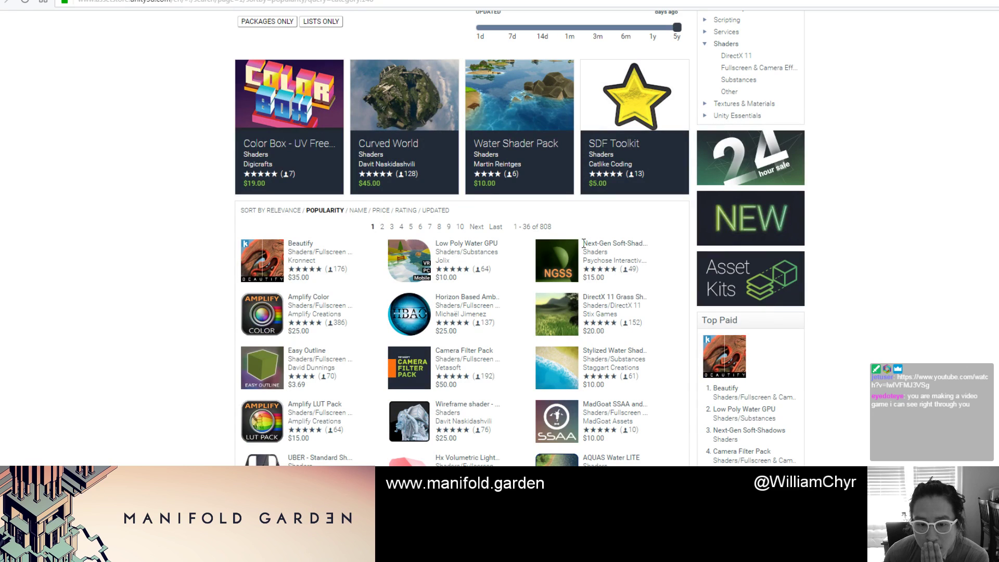
scroll(583, 243, down, 4)
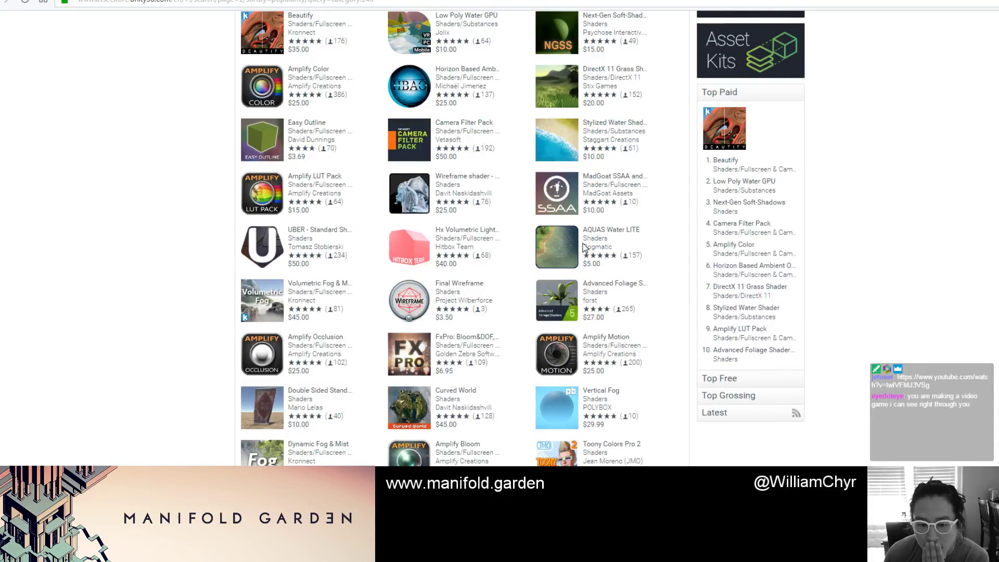
scroll(585, 248, down, 2)
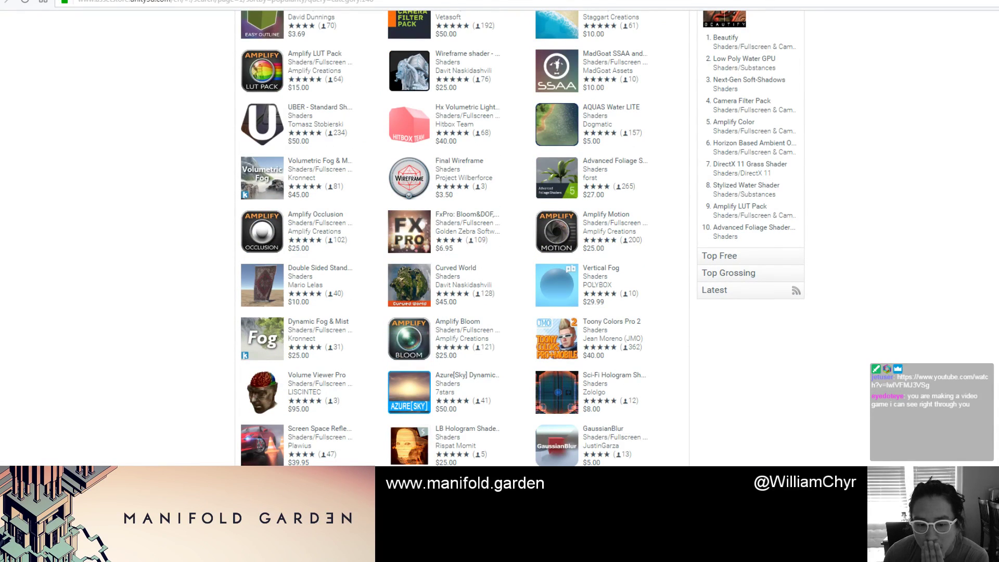
key(Right)
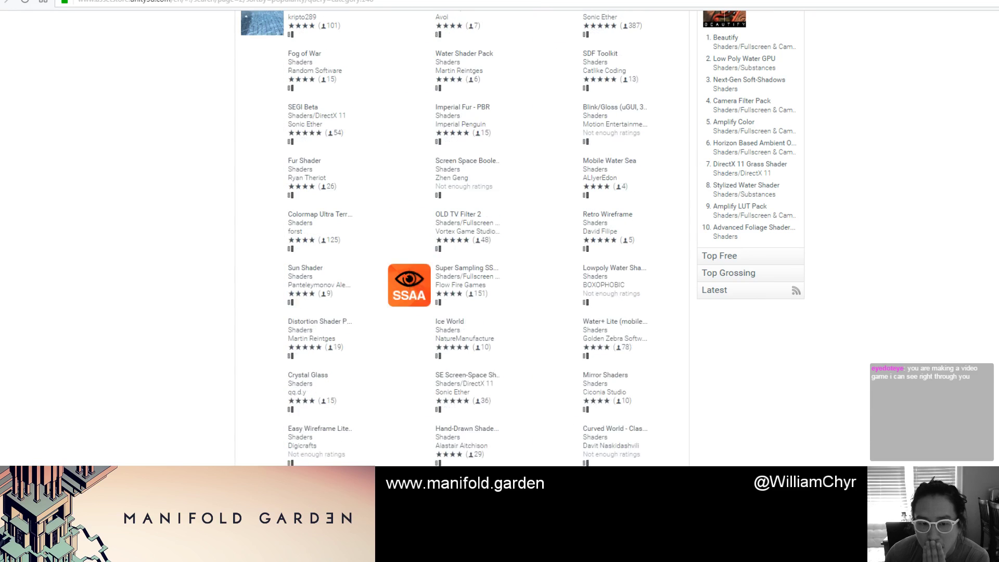
scroll(462, 240, down, 10)
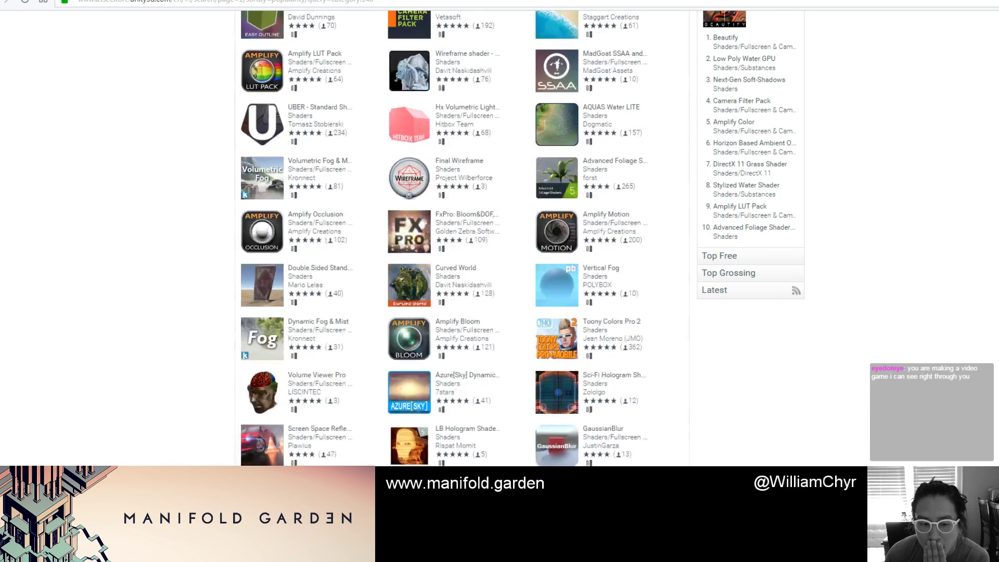
click(392, 446)
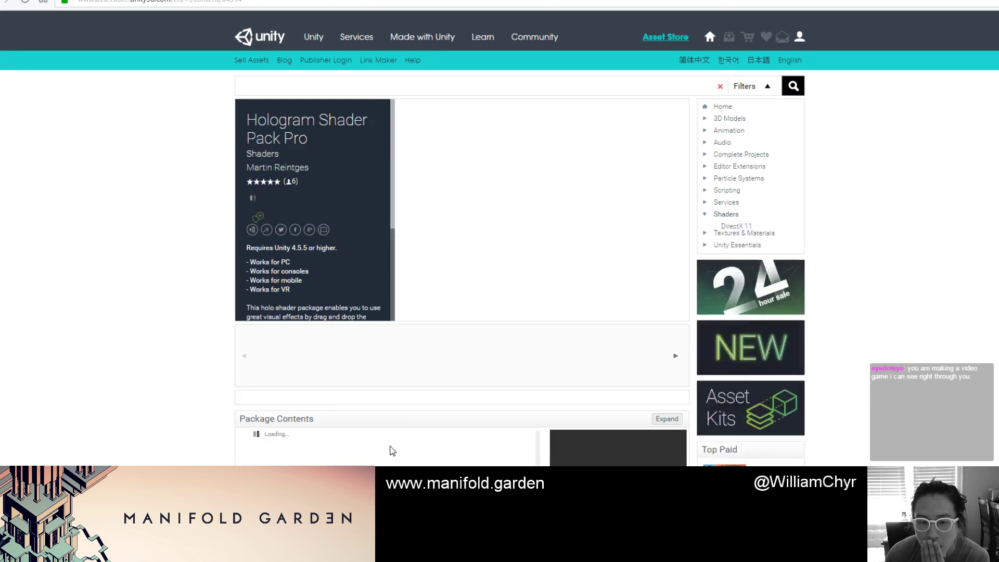
Step: Play the "Hologram Shader Pack Pro - Island" preview video and look over the asset's details
click(360, 353)
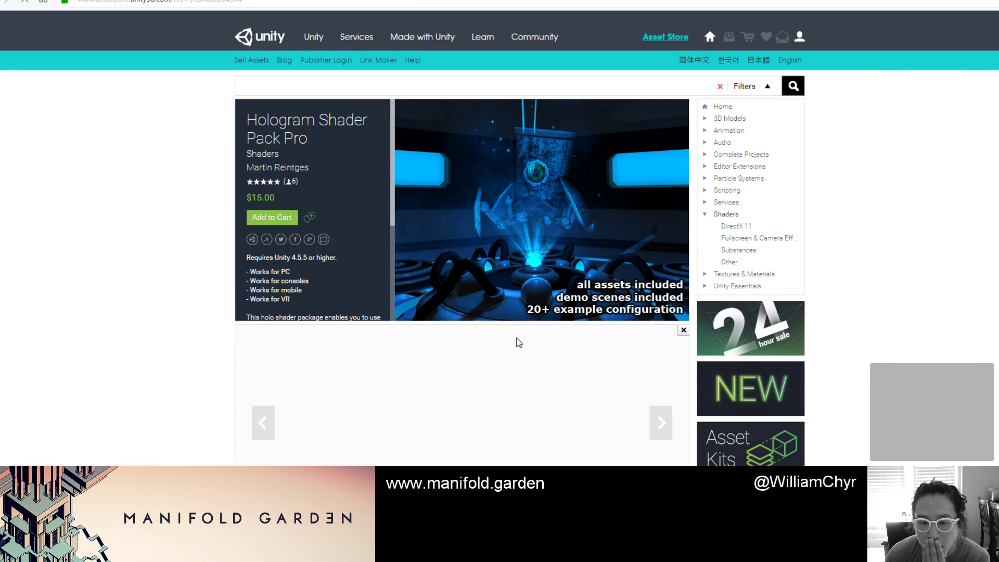
scroll(573, 390, down, 1)
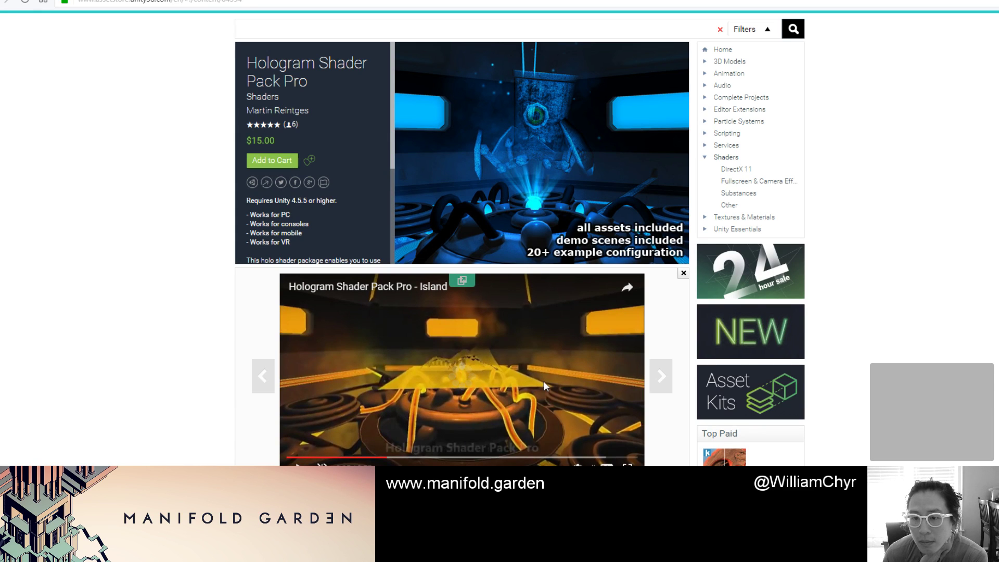
scroll(544, 379, down, 4)
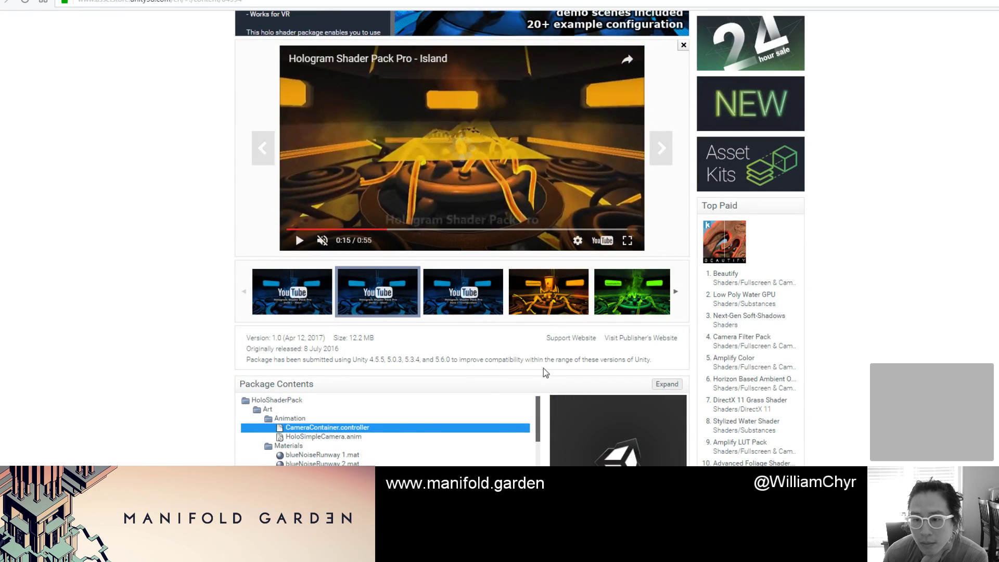
scroll(543, 373, up, 5)
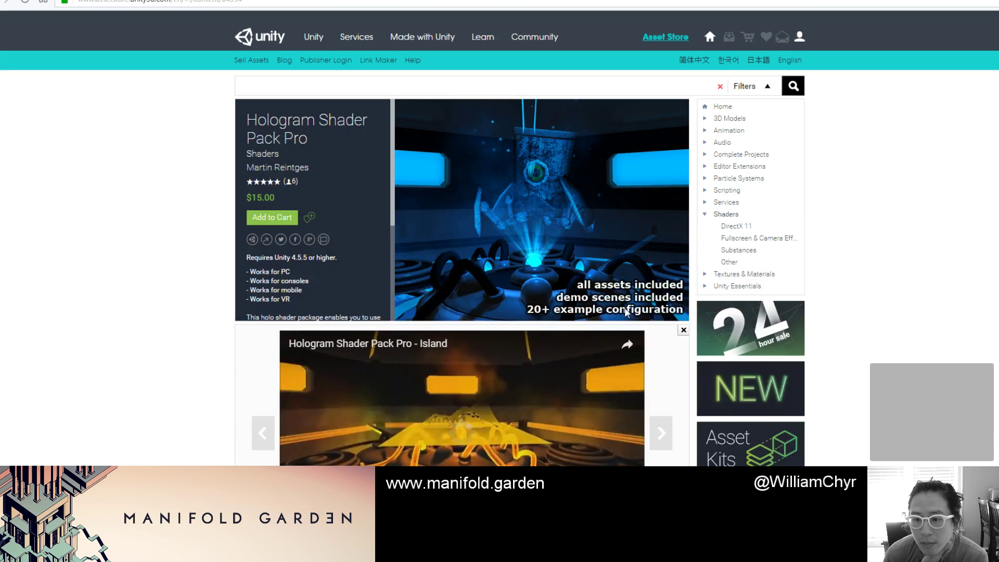
Step: List the Other subcategory of Shaders, browse its assets and open Distortion Shader Pack
click(728, 262)
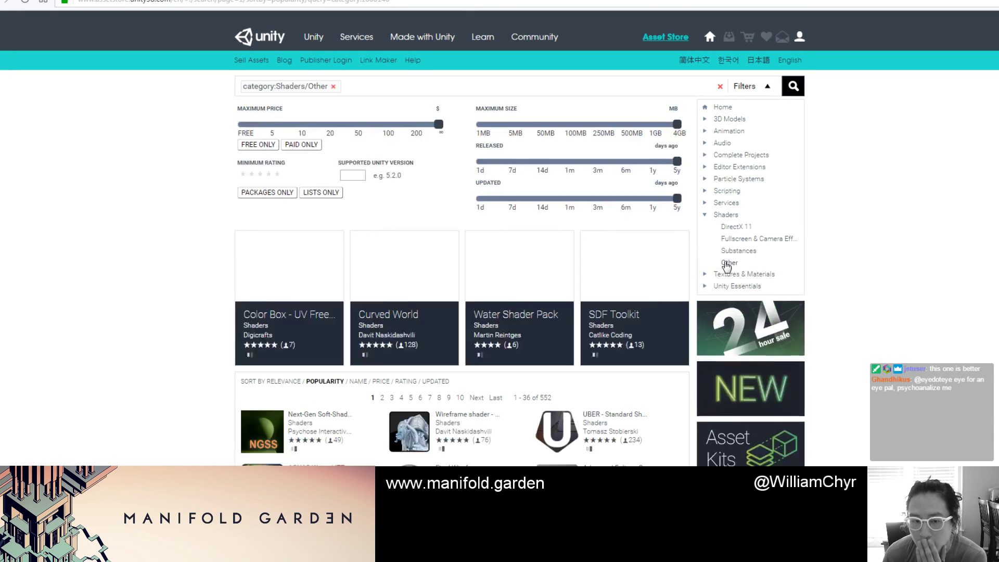
scroll(644, 298, down, 3)
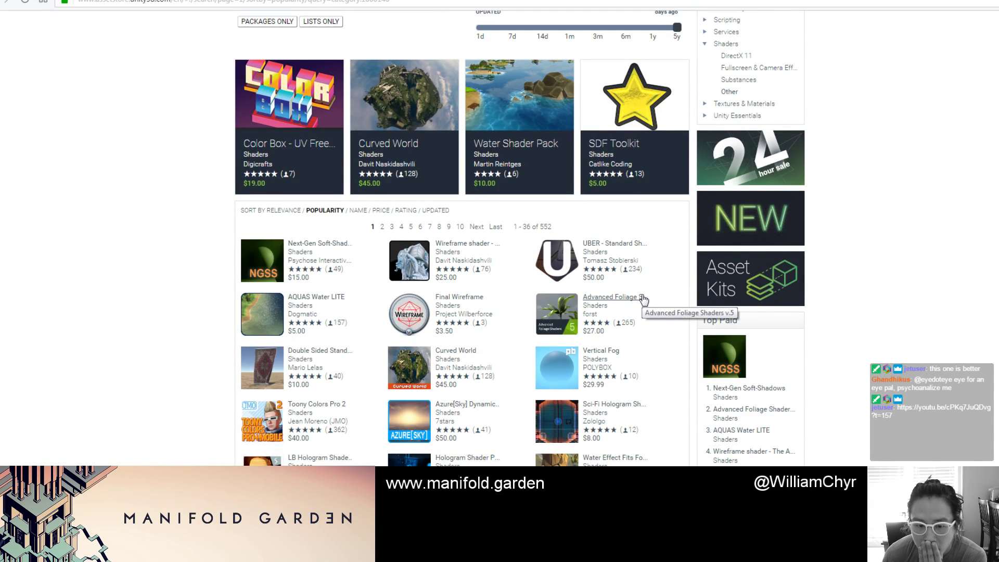
scroll(643, 299, down, 5)
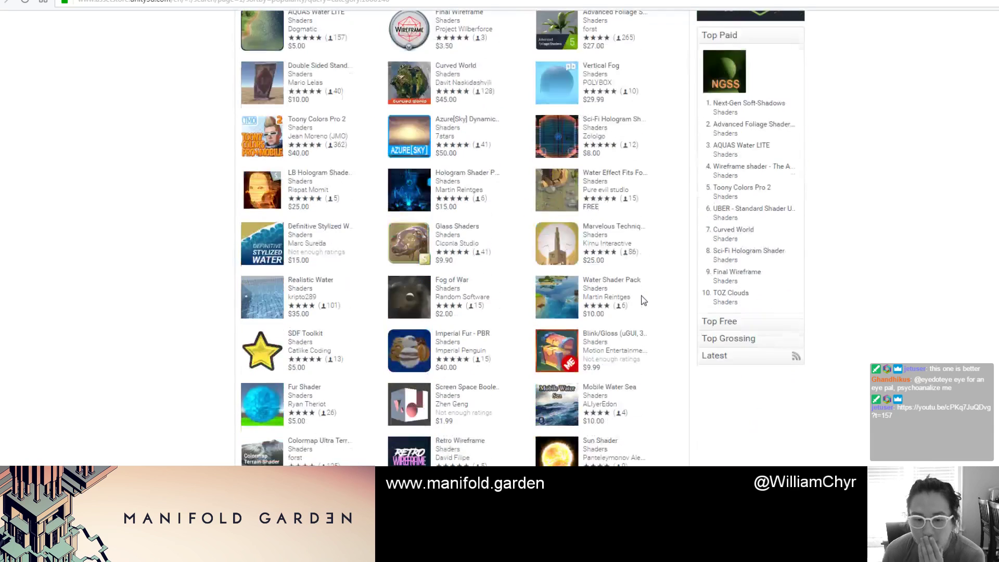
scroll(644, 301, down, 1)
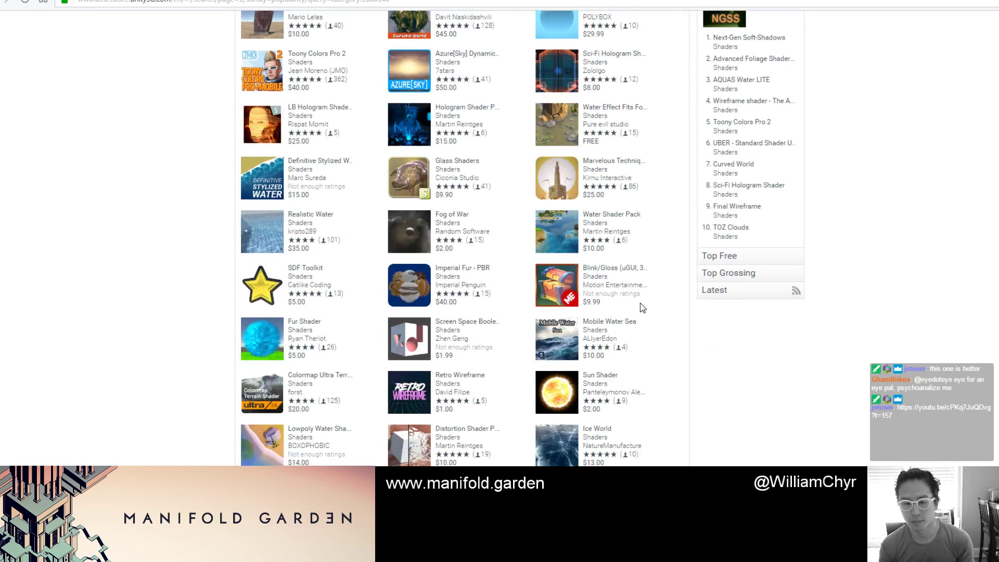
click(460, 436)
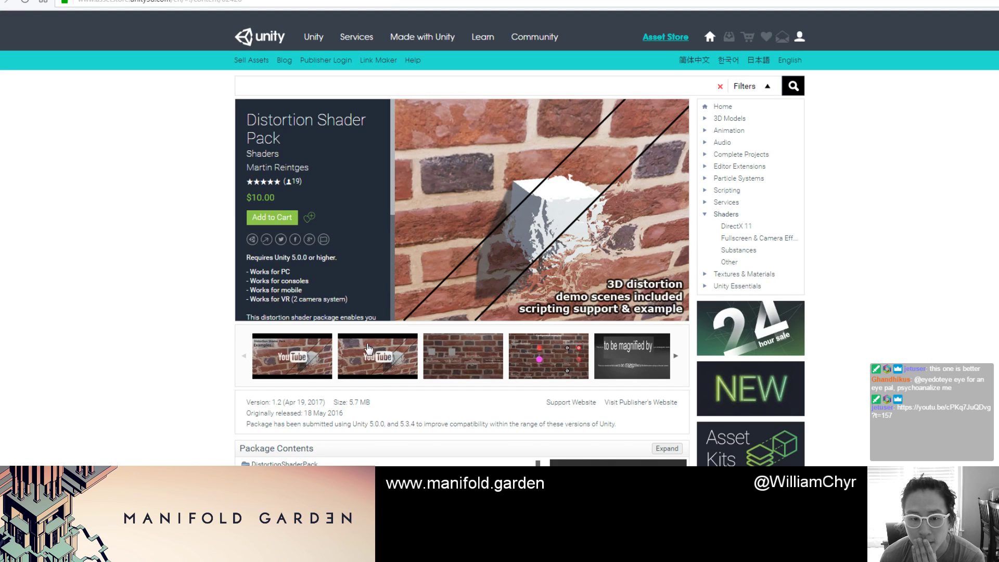
Step: Examine the Distortion Shader Pack's package contents, lists and recommendations
scroll(465, 341, down, 5)
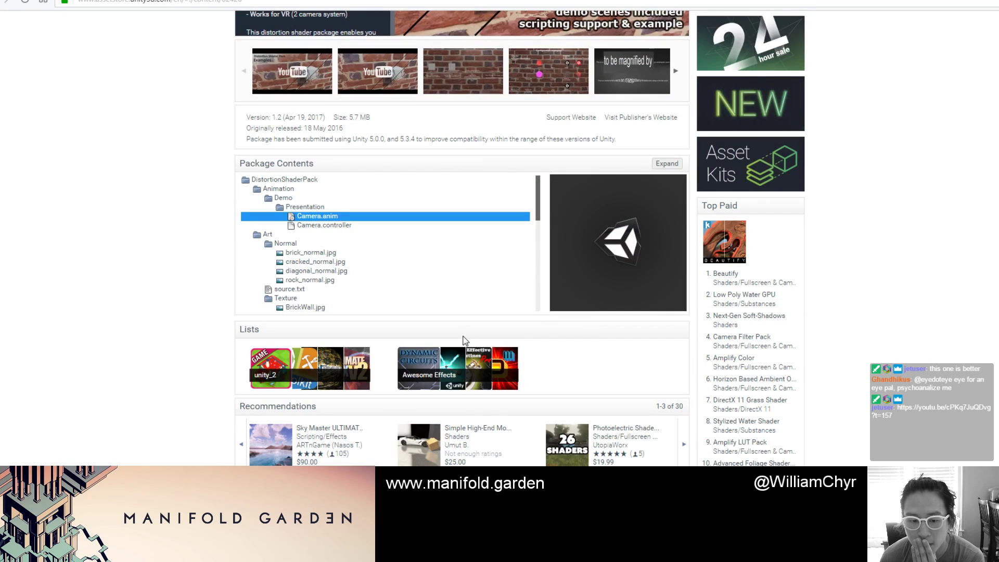
scroll(465, 341, down, 4)
scroll(465, 341, up, 10)
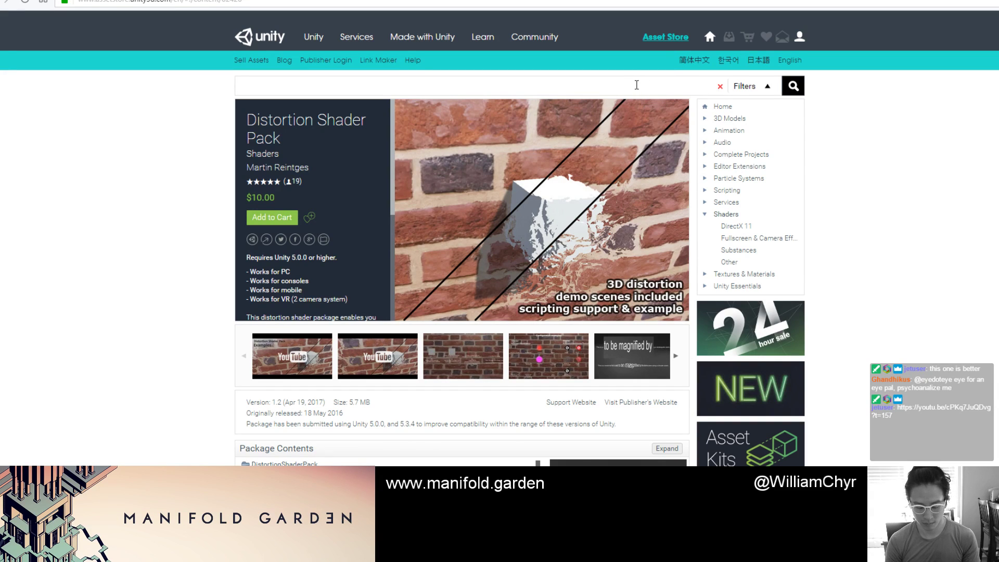
Step: Search the Asset Store for "mesh" and open the Mesh Deformer asset in a new browser tab
key(Return)
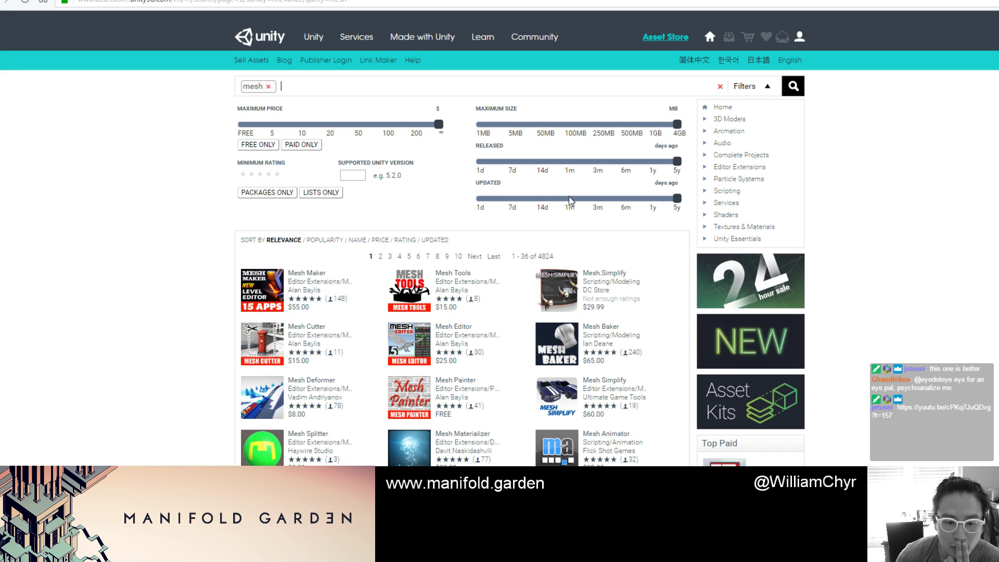
right_click(307, 383)
click(322, 388)
Step: Open the Mesh Materializer asset from the search results and play its "Tutorial 1 - Faceted mesh" video
scroll(407, 378, down, 2)
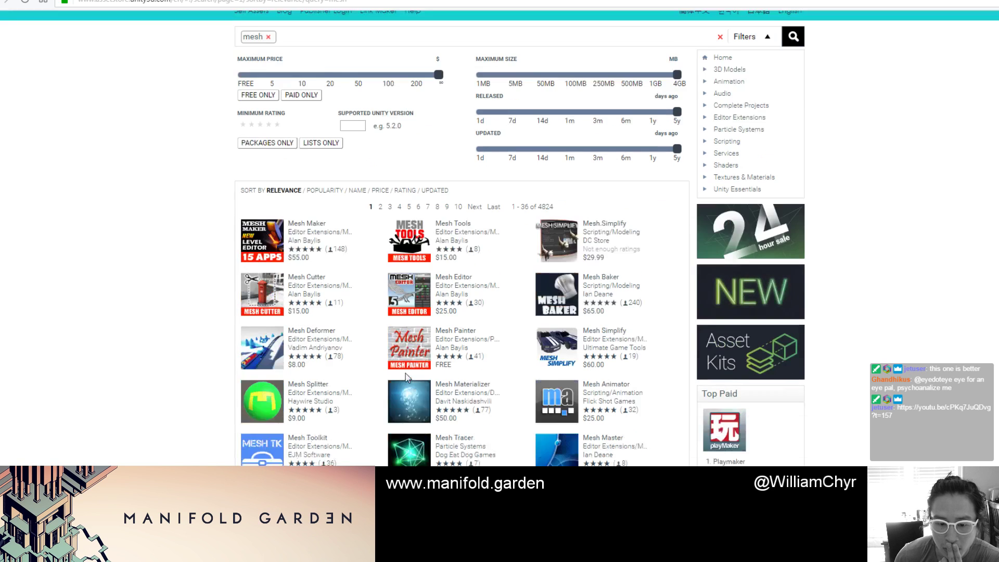
click(454, 377)
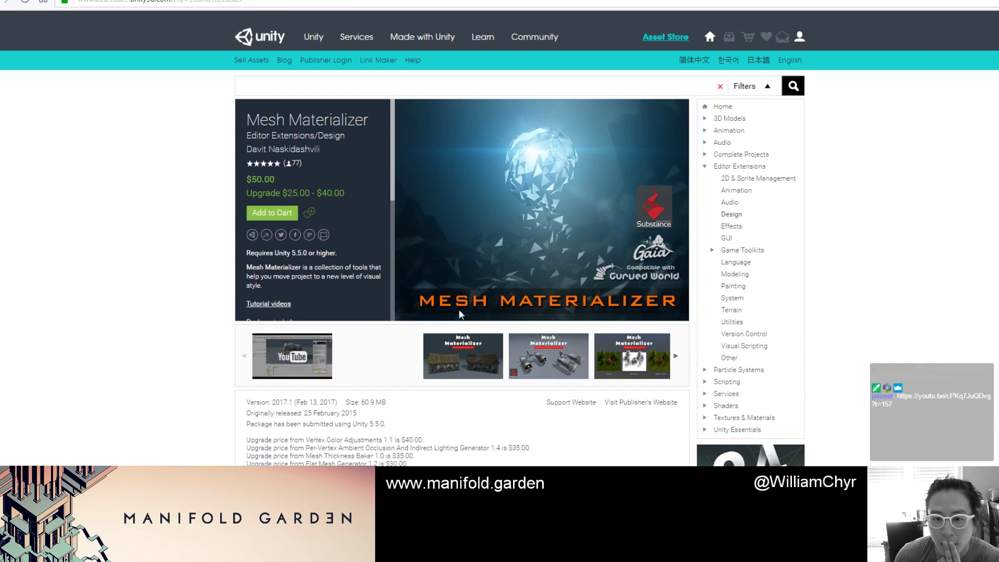
click(315, 361)
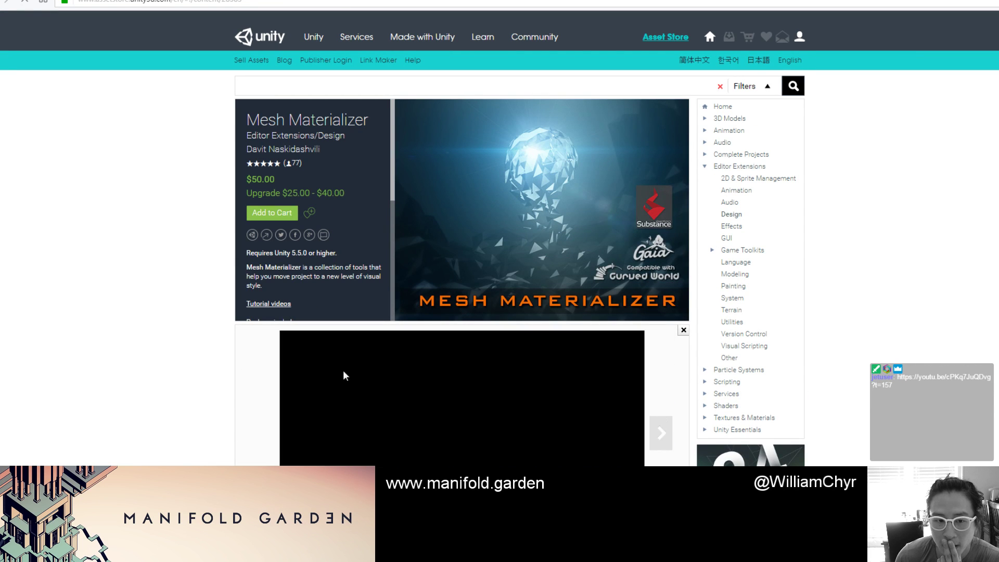
scroll(373, 448, down, 2)
Step: Skip through the Mesh Materializer faceted mesh tutorial from the house example to the elephant, and restart the video
click(335, 457)
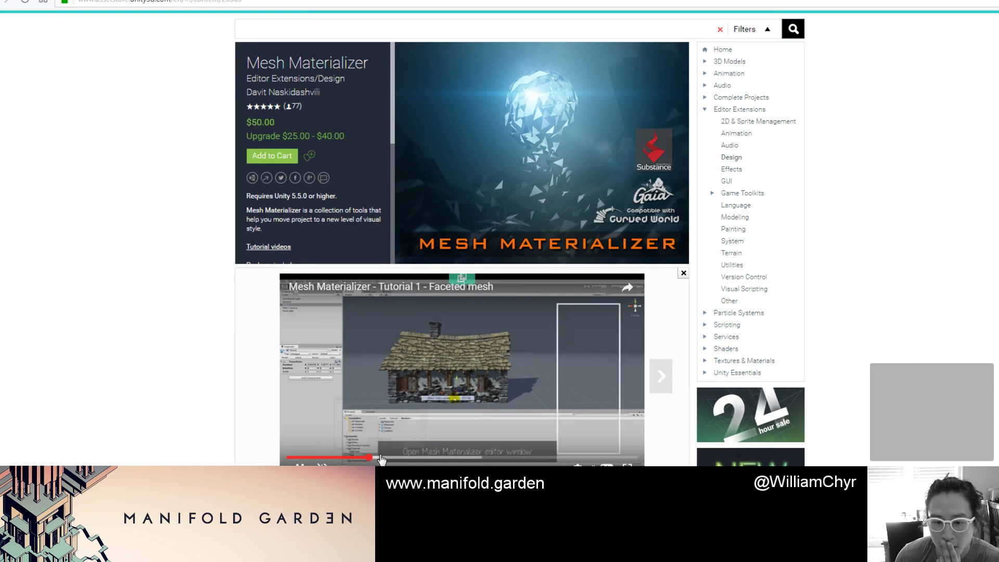
click(337, 457)
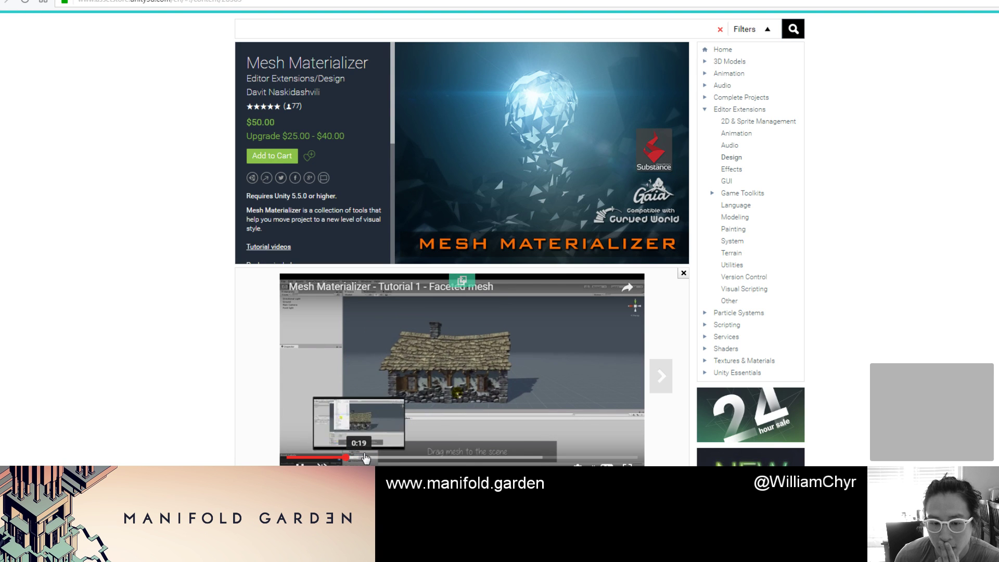
click(398, 458)
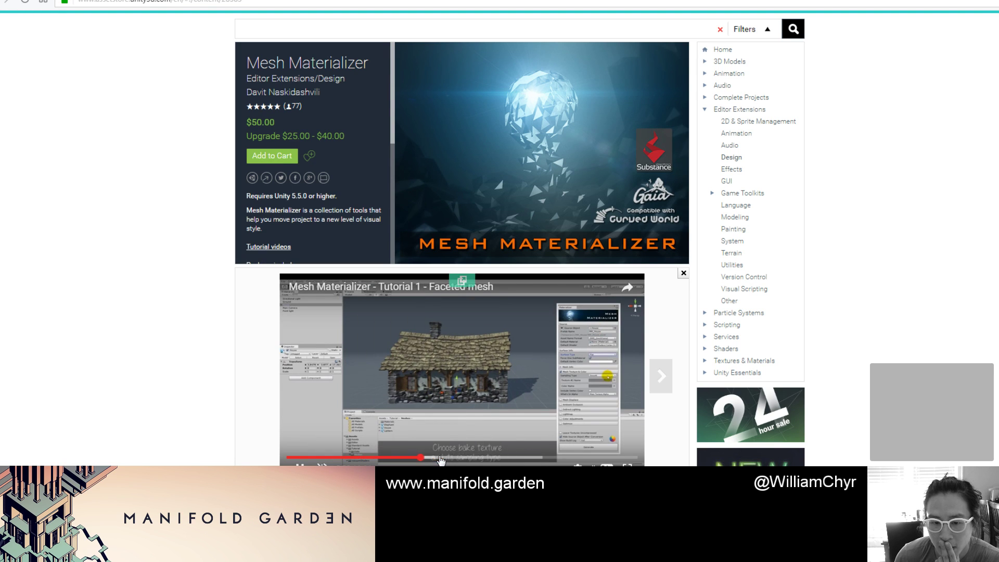
click(472, 458)
click(522, 458)
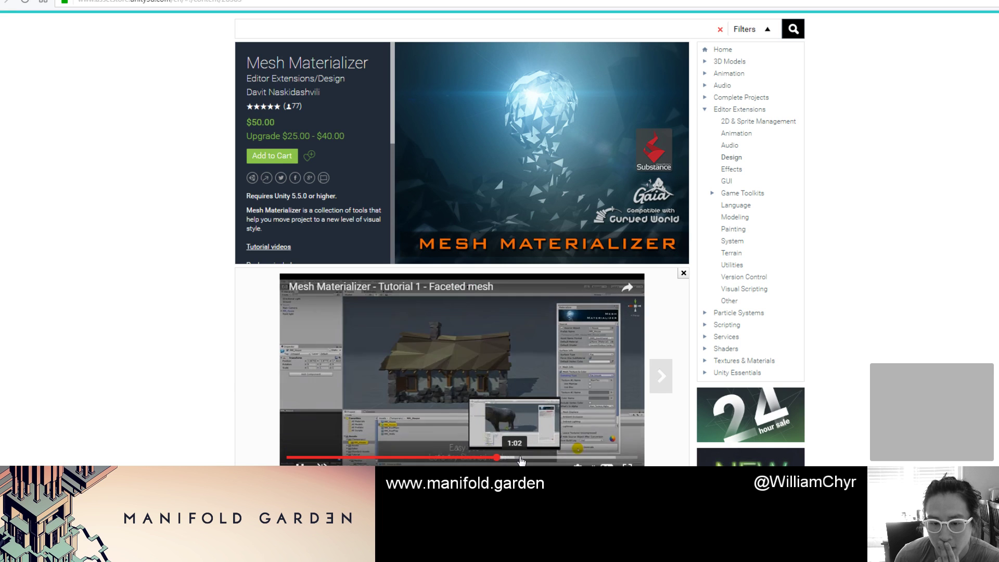
click(538, 458)
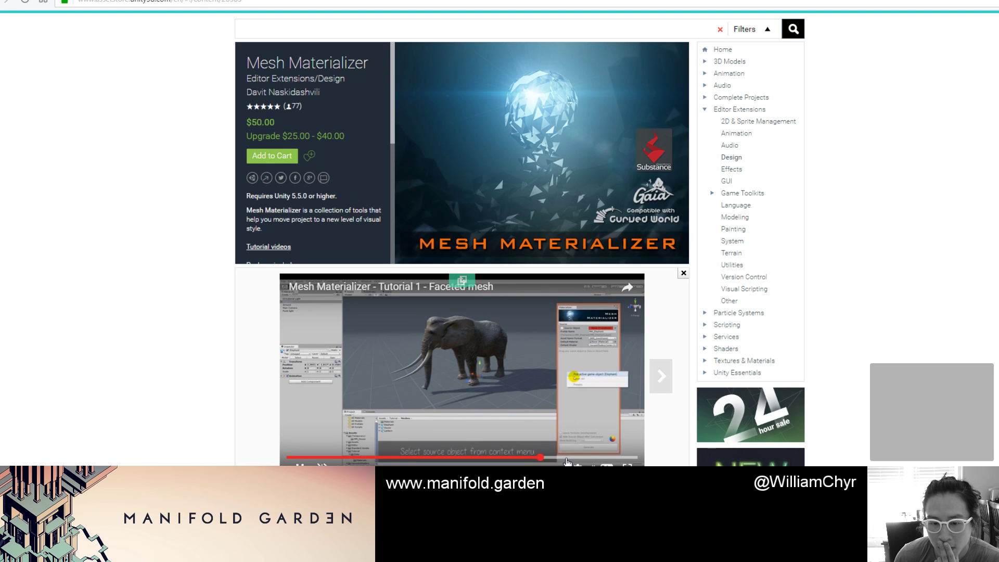
click(617, 458)
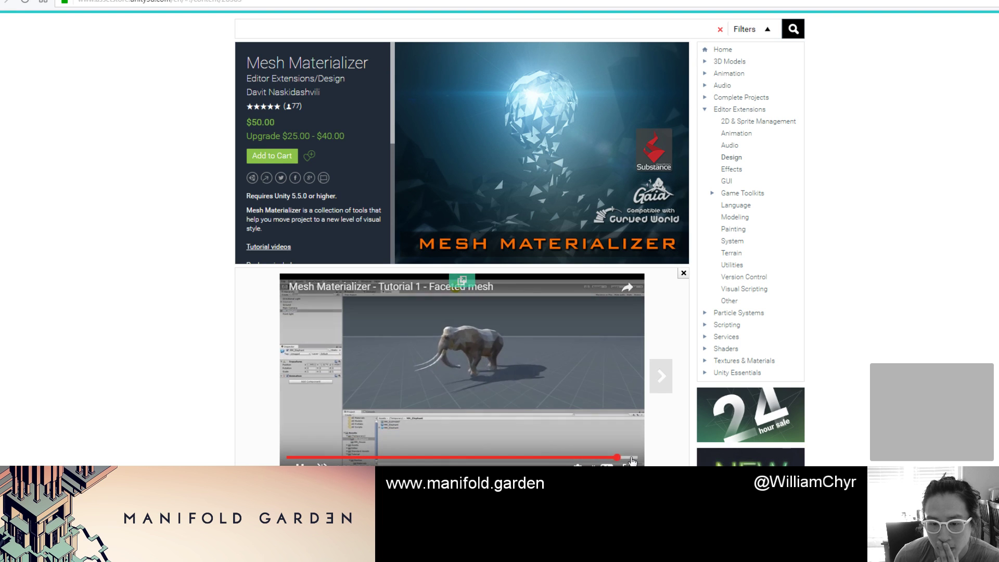
click(295, 462)
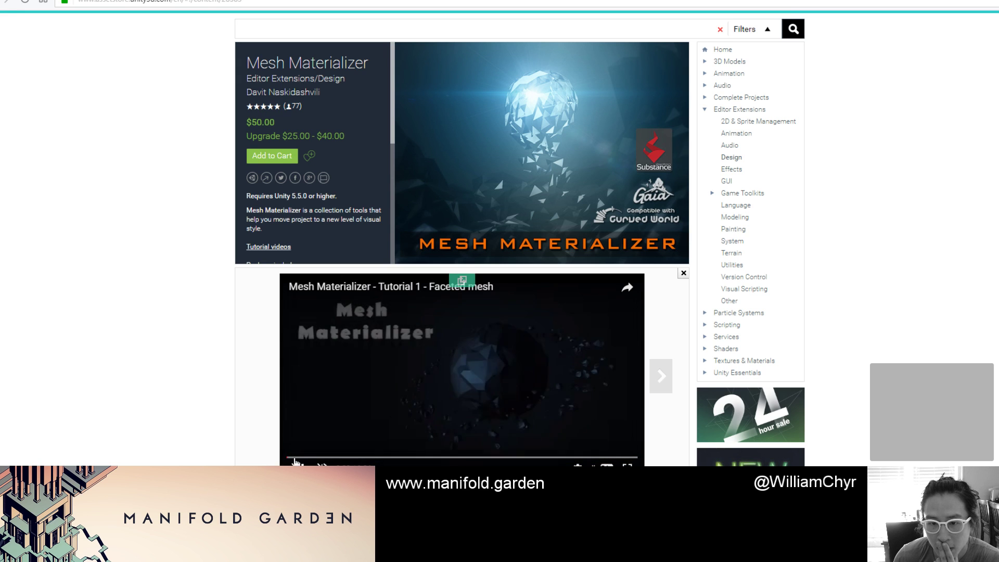
Step: Look over the Mesh Materializer recommendations and user reviews, and bring up the Mesh Deformer asset page
scroll(455, 435, down, 15)
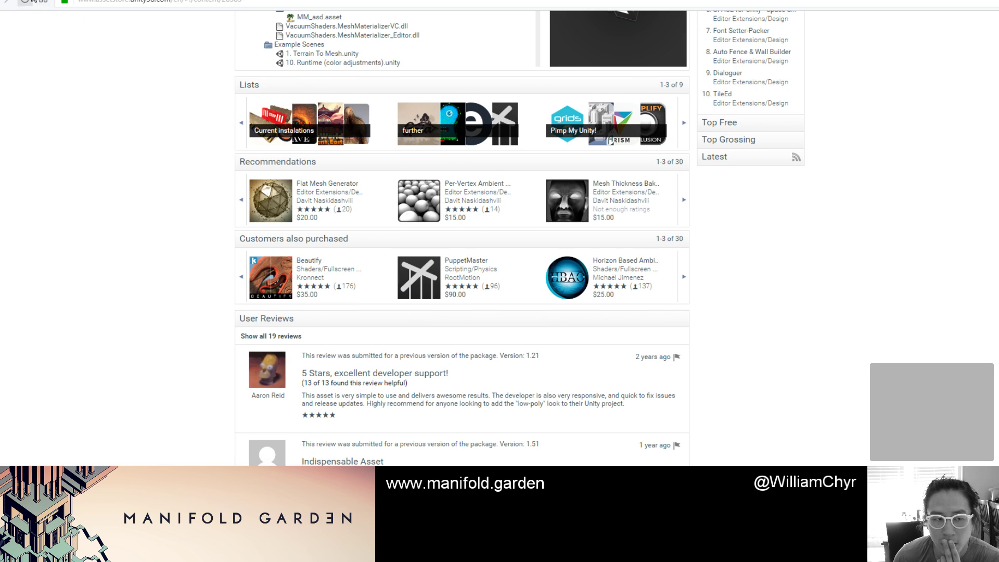
click(24, 2)
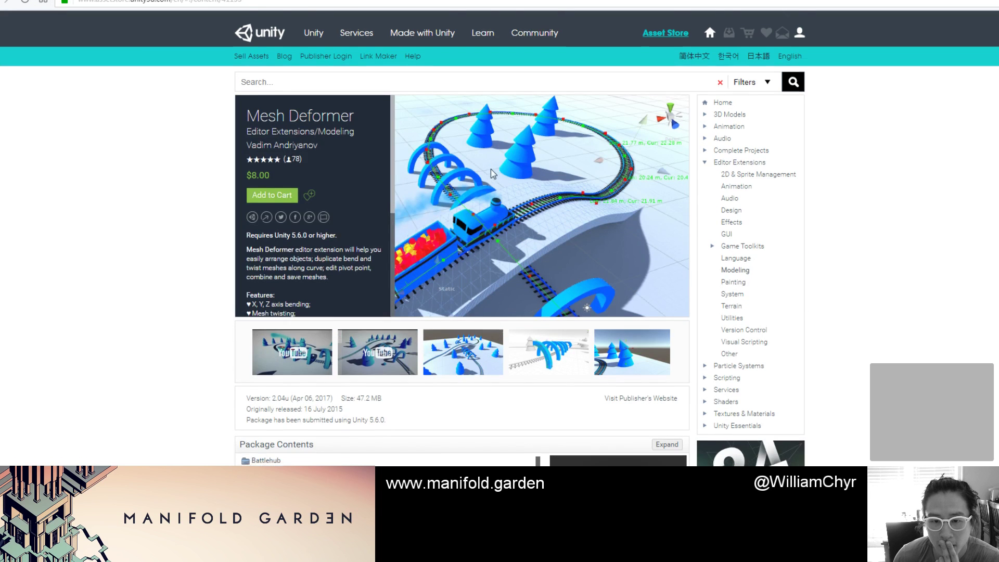
Step: Play the "Unity Mesh Deformer 2.0" video on the Mesh Deformer page and skip ahead through it
scroll(491, 169, down, 5)
scroll(490, 177, up, 2)
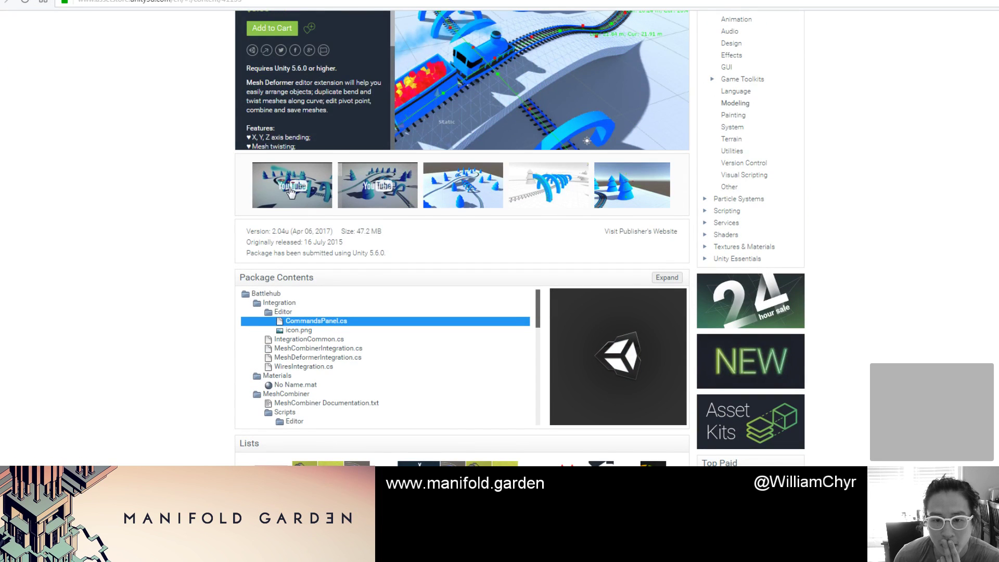
click(287, 186)
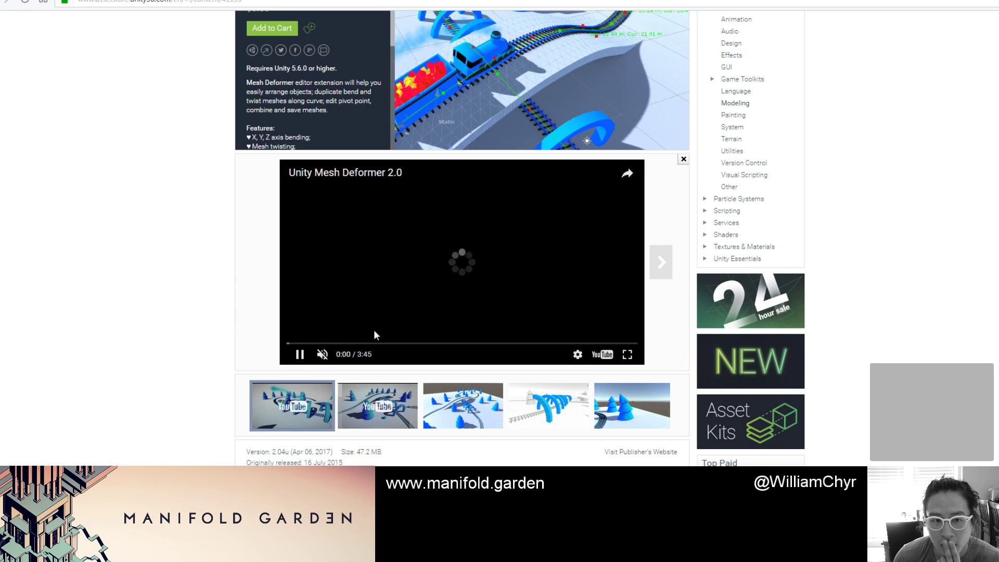
click(327, 345)
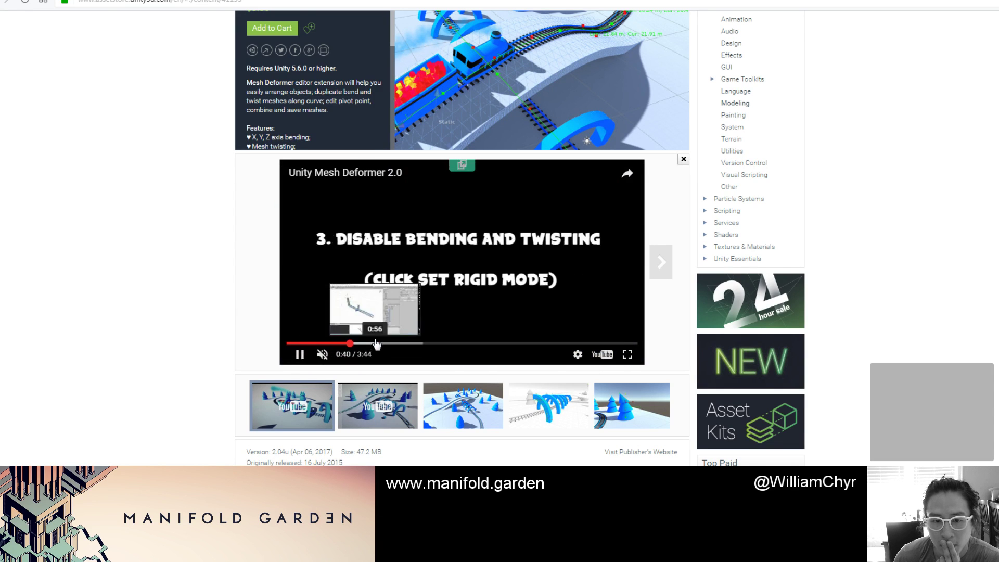
click(403, 344)
click(447, 333)
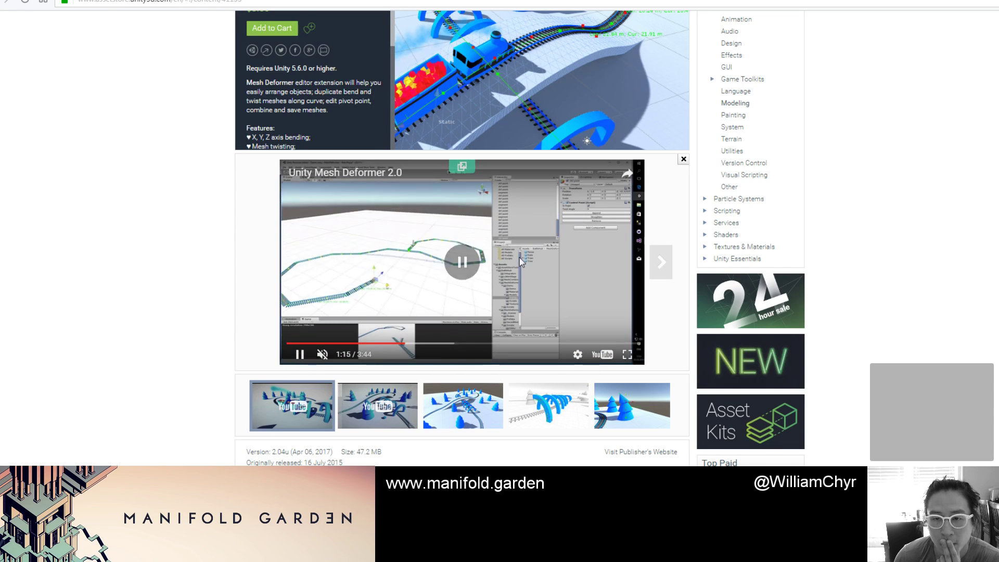
Step: Return to the Shaders/Other category sorted by popularity and look through the first two pages of assets
key(alt+Left)
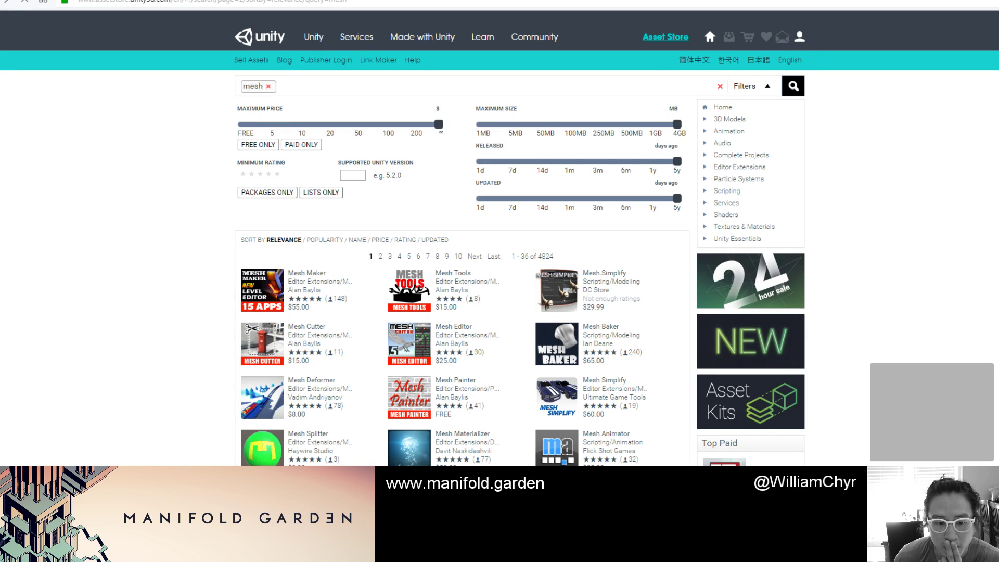
key(alt+Left)
key(alt+Left)
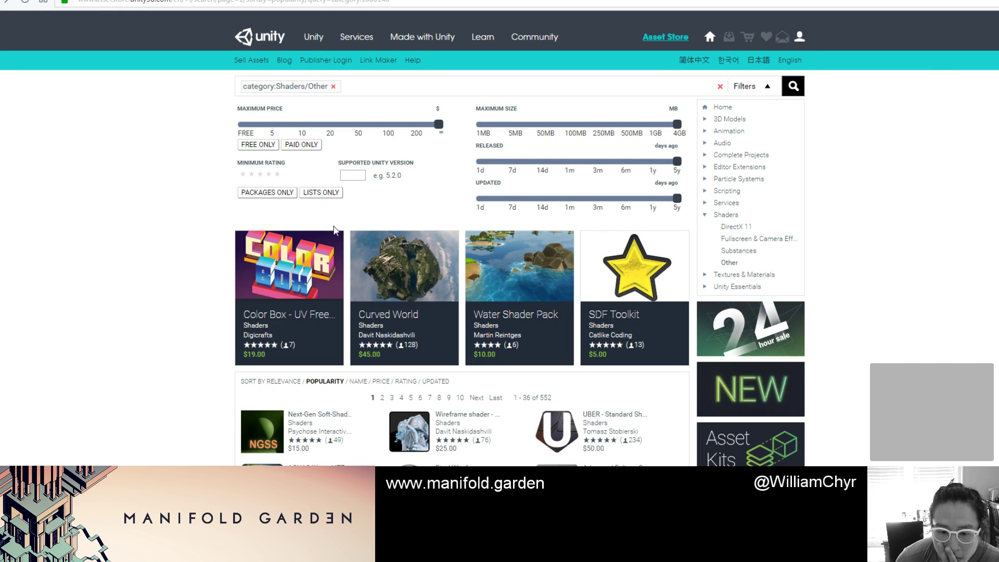
scroll(348, 231, down, 3)
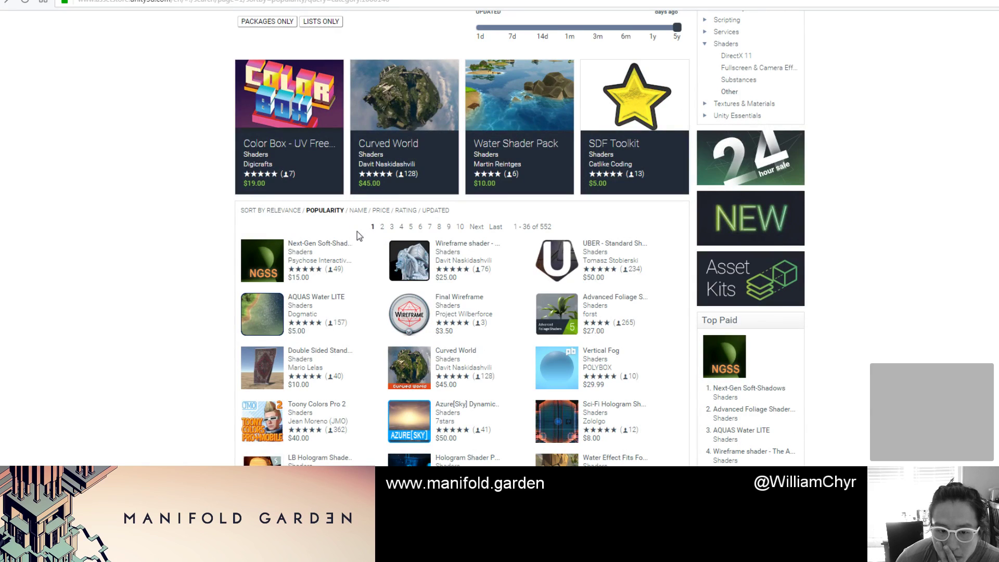
scroll(357, 231, down, 2)
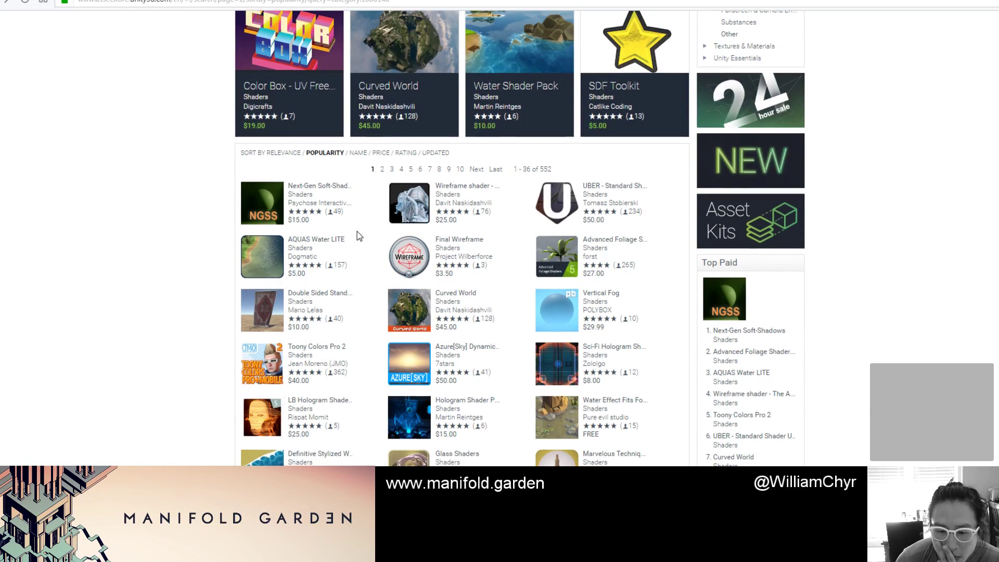
scroll(357, 235, down, 2)
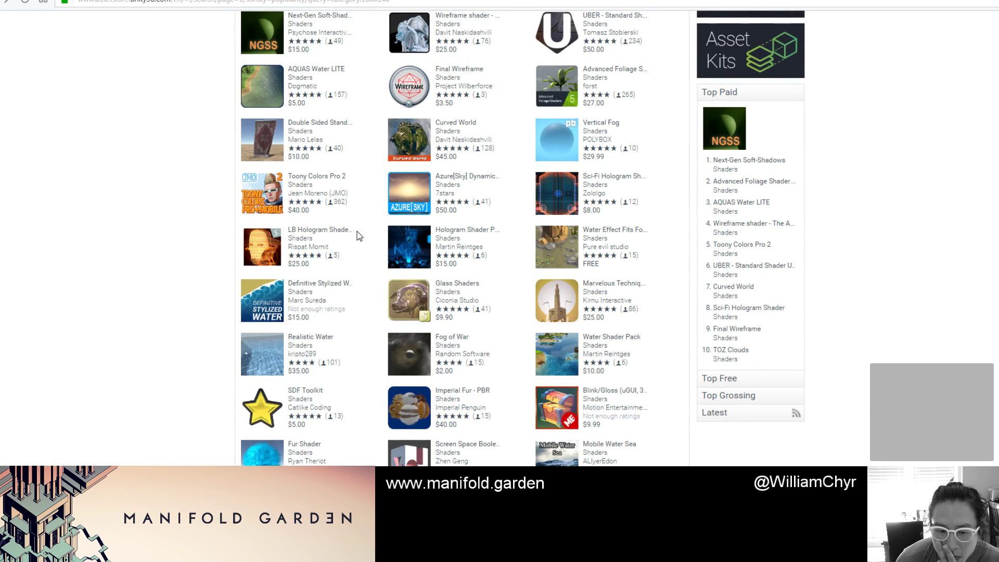
scroll(357, 232, down, 1)
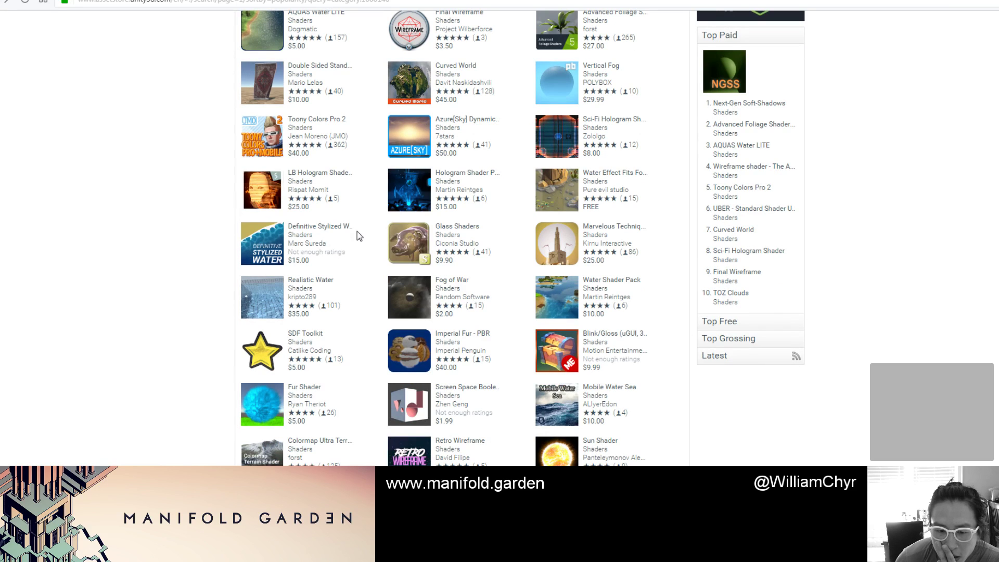
scroll(357, 232, down, 1)
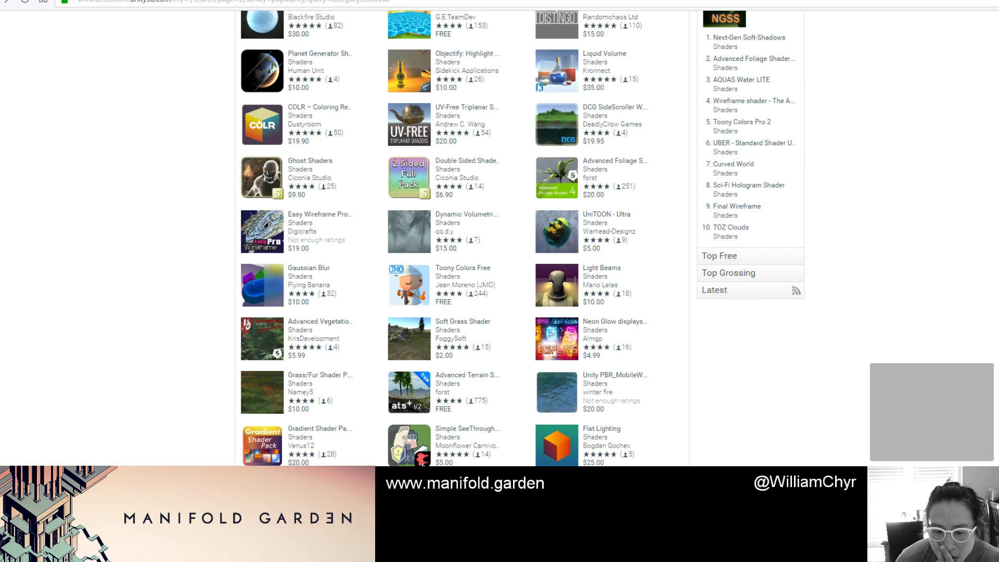
scroll(423, 460, up, 5)
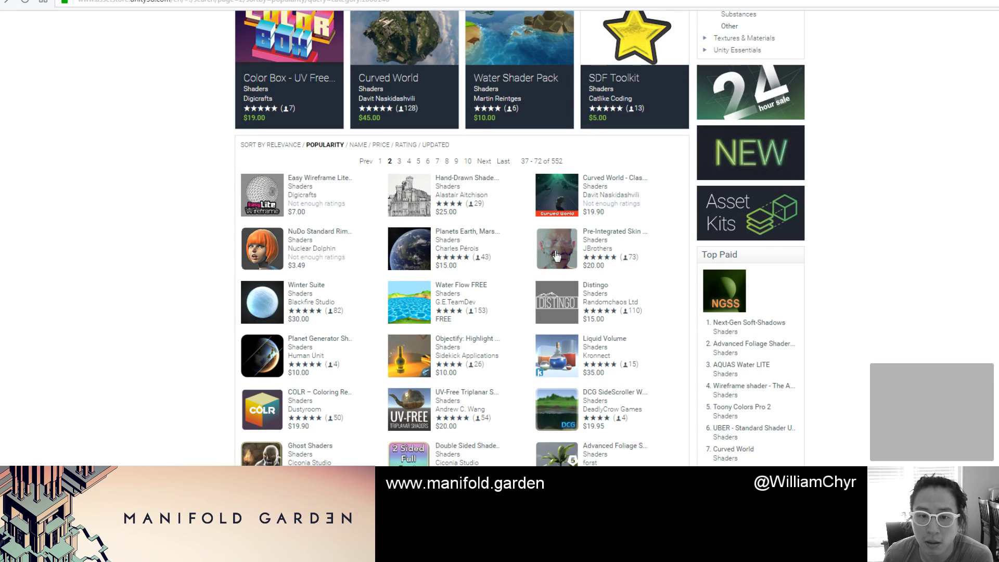
Step: Open the Hand-Drawn Shader Pack asset, enlarge its Charcoal car preview, and go back to the shader listing
click(475, 179)
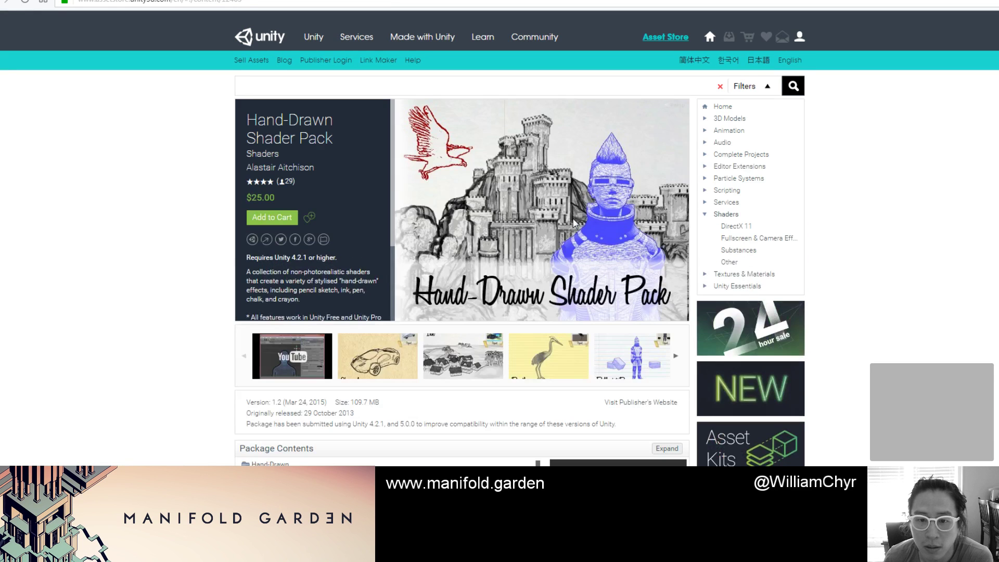
click(396, 370)
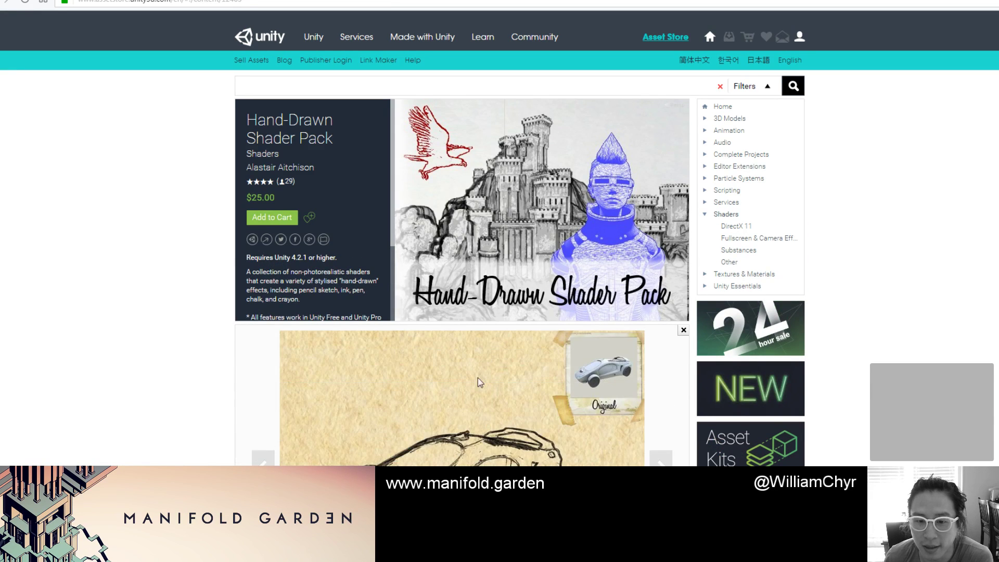
scroll(463, 450, down, 3)
scroll(463, 450, down, 1)
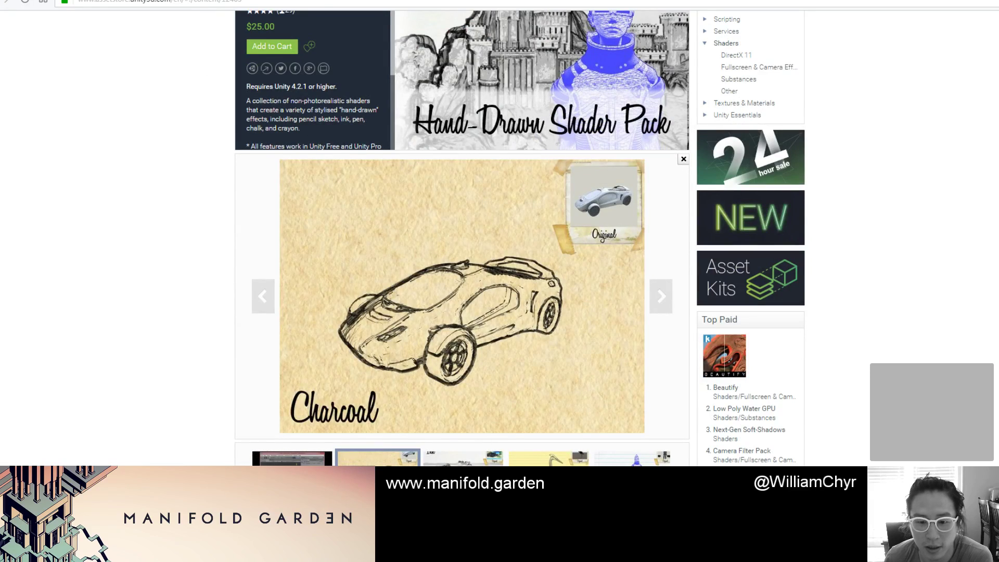
key(alt+Left)
Step: Examine the rest of page 2 and pages 3 and 4 of the Shaders/Other listing for suitable effects
scroll(362, 104, down, 5)
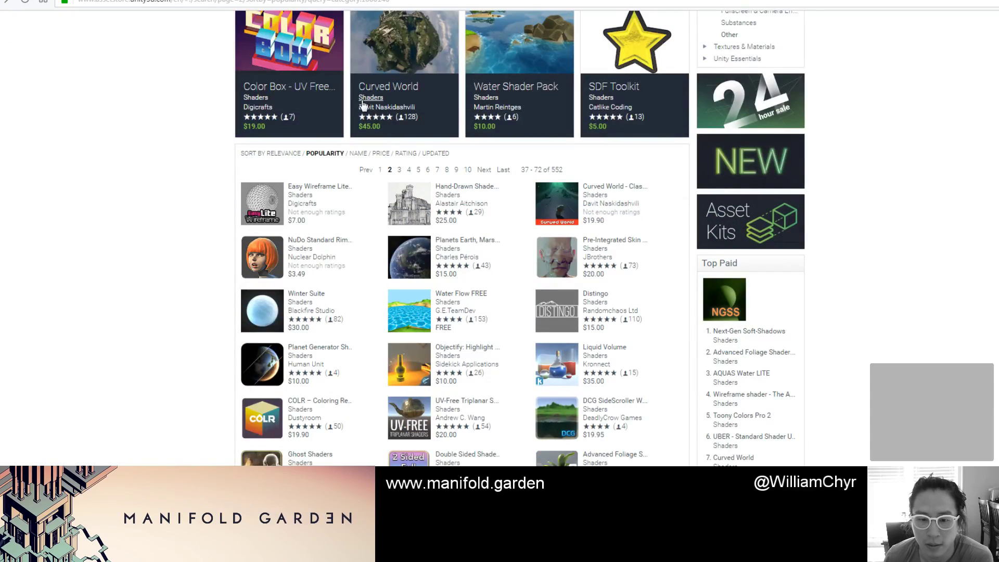
scroll(363, 106, down, 3)
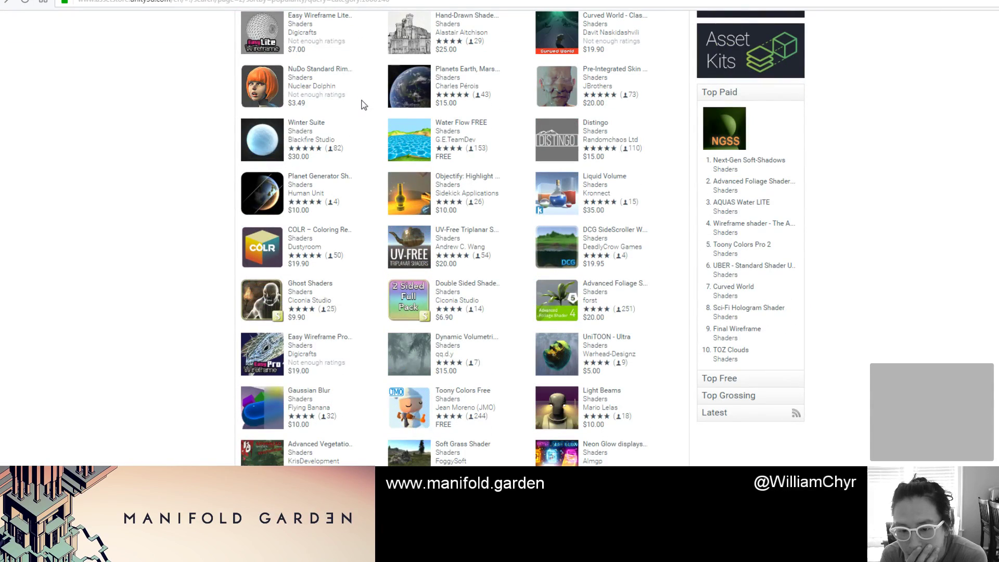
scroll(362, 104, down, 3)
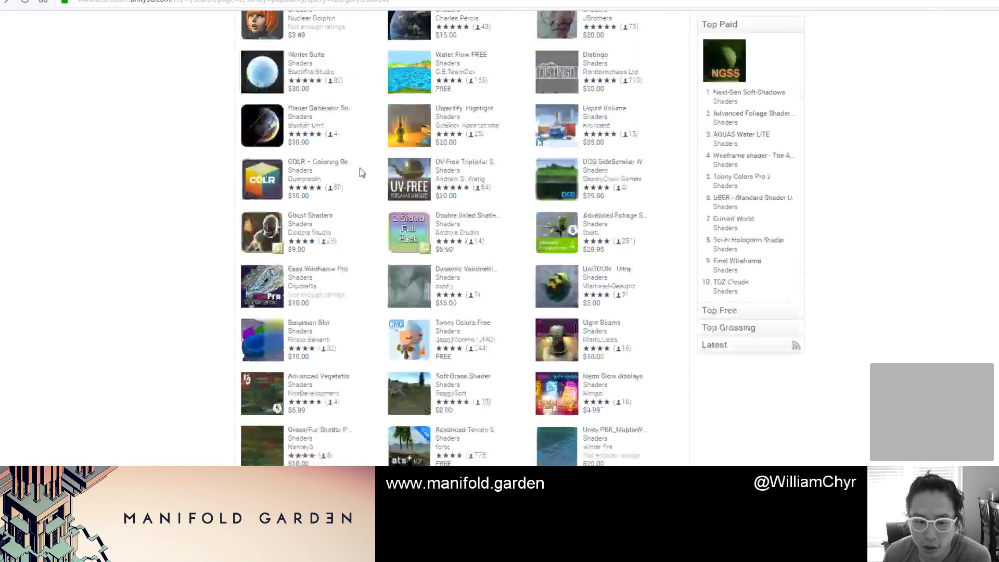
key(Right)
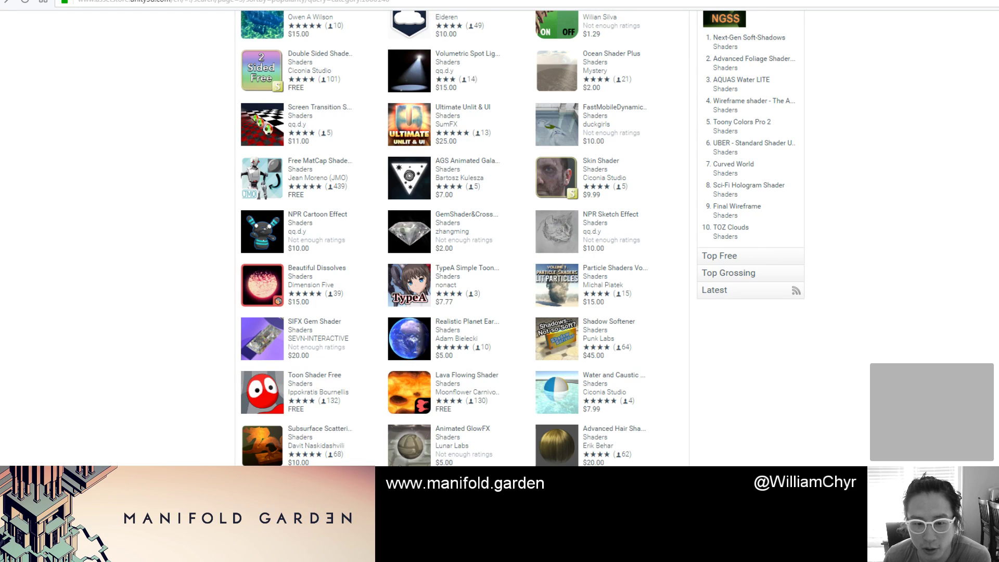
scroll(422, 432, up, 3)
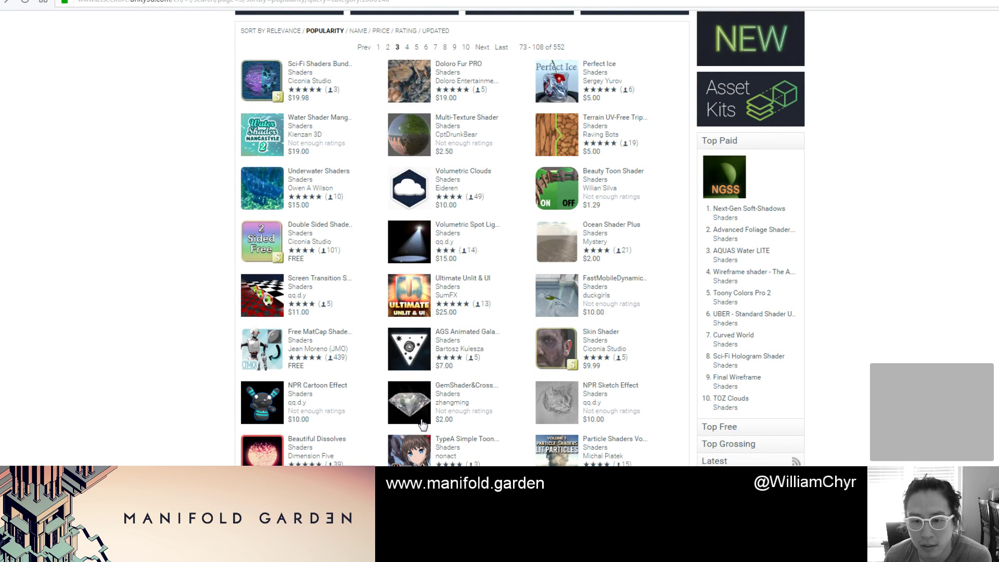
scroll(422, 425, down, 2)
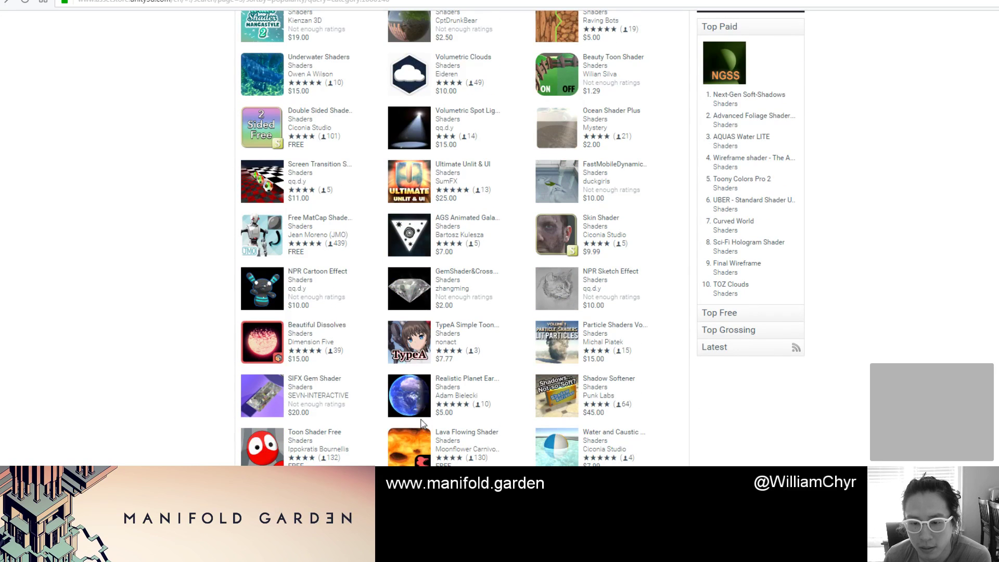
scroll(422, 424, down, 1)
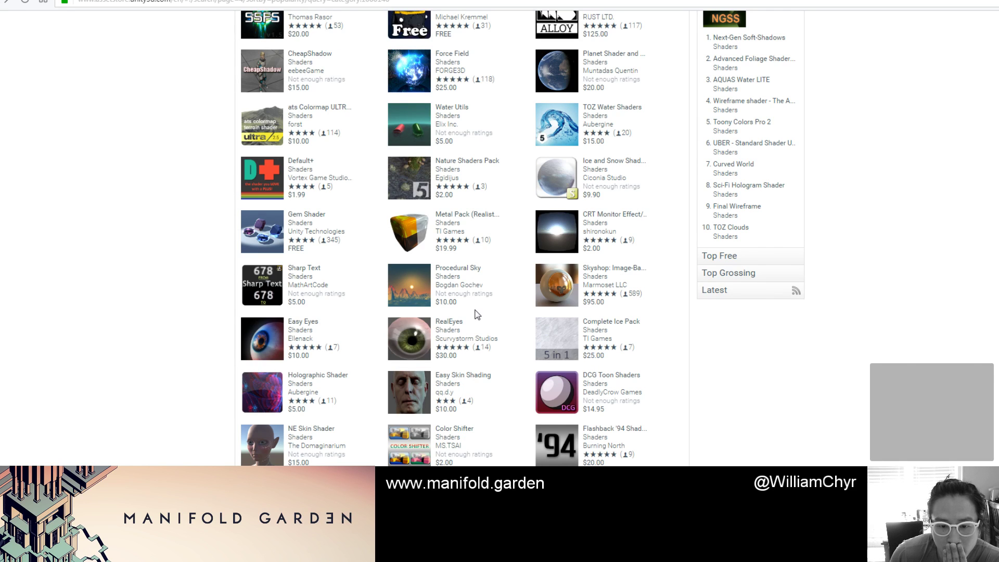
scroll(477, 309, up, 6)
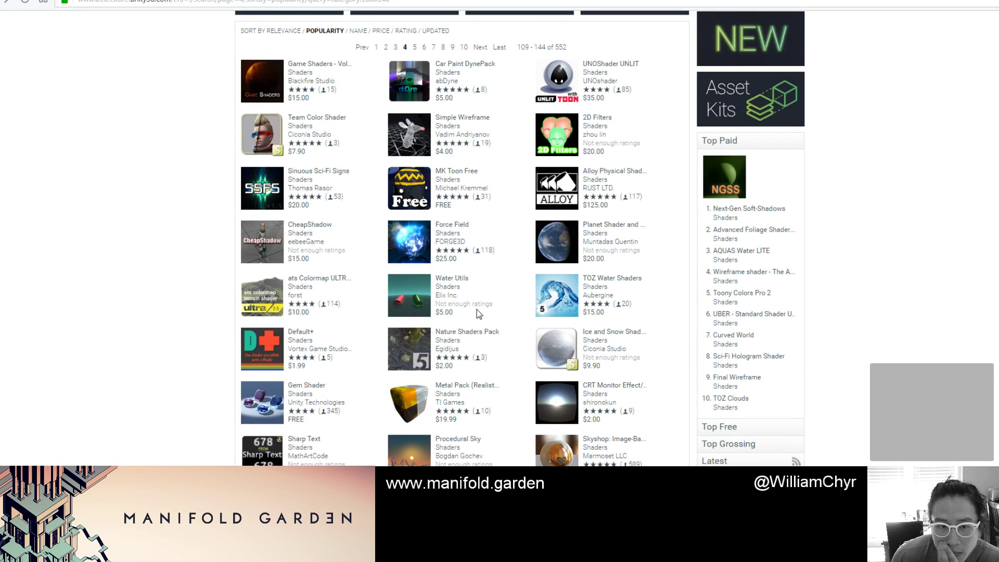
Step: Remove the Shaders/Other category filter, search the Asset Store for "mesh, form", and look through the first two result pages
scroll(476, 307, up, 3)
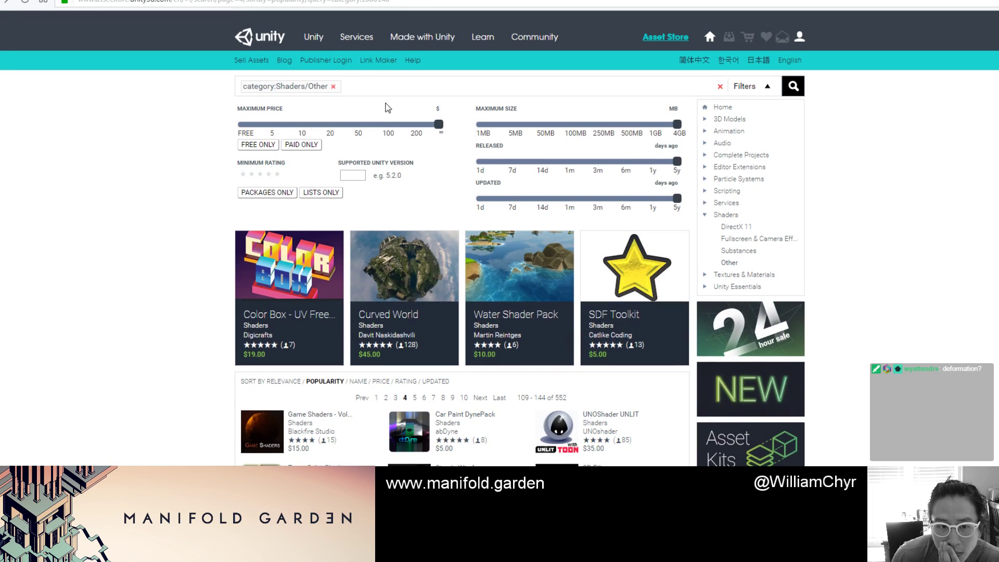
click(334, 86)
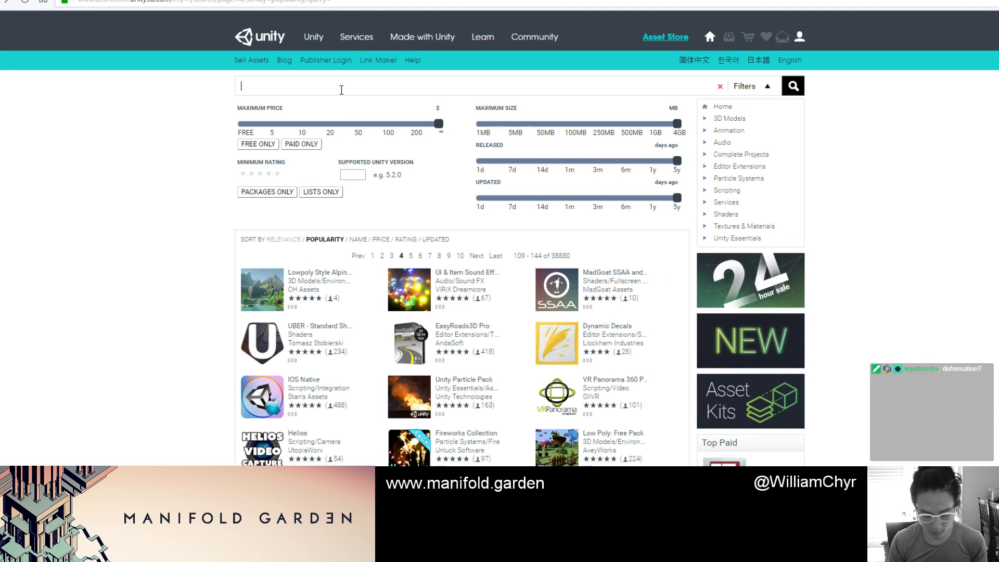
text(mesh, form)
key(Return)
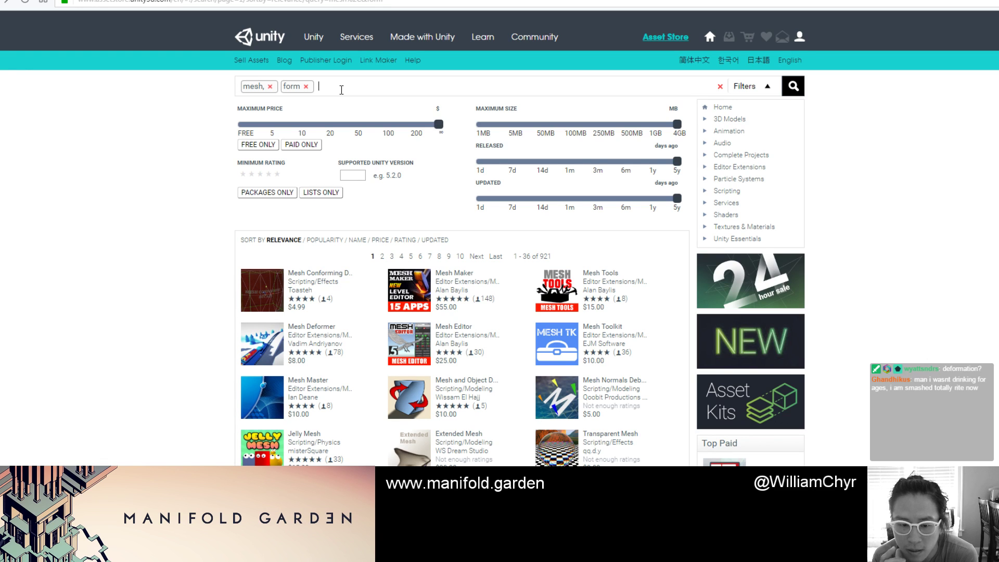
scroll(361, 240, down, 5)
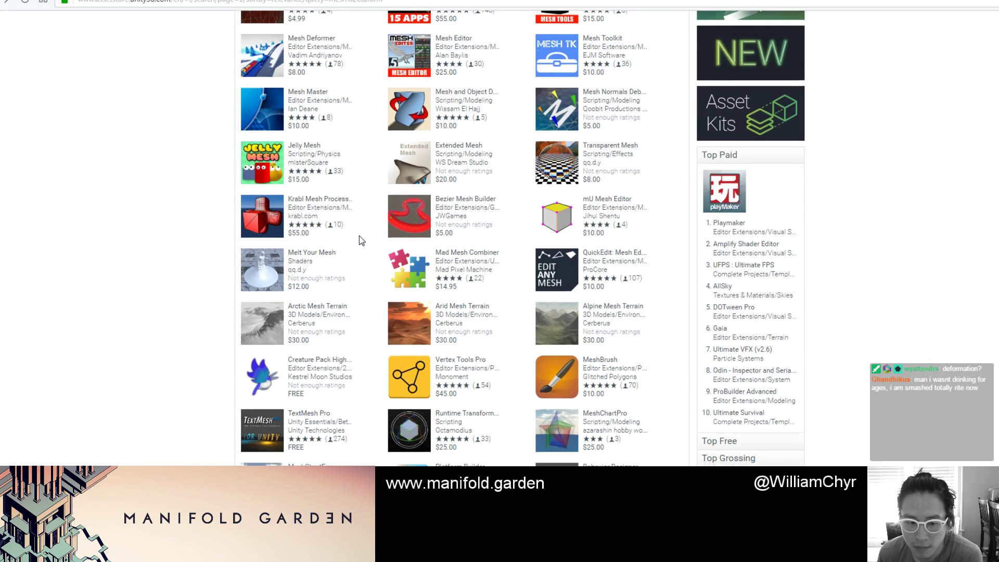
scroll(362, 240, down, 2)
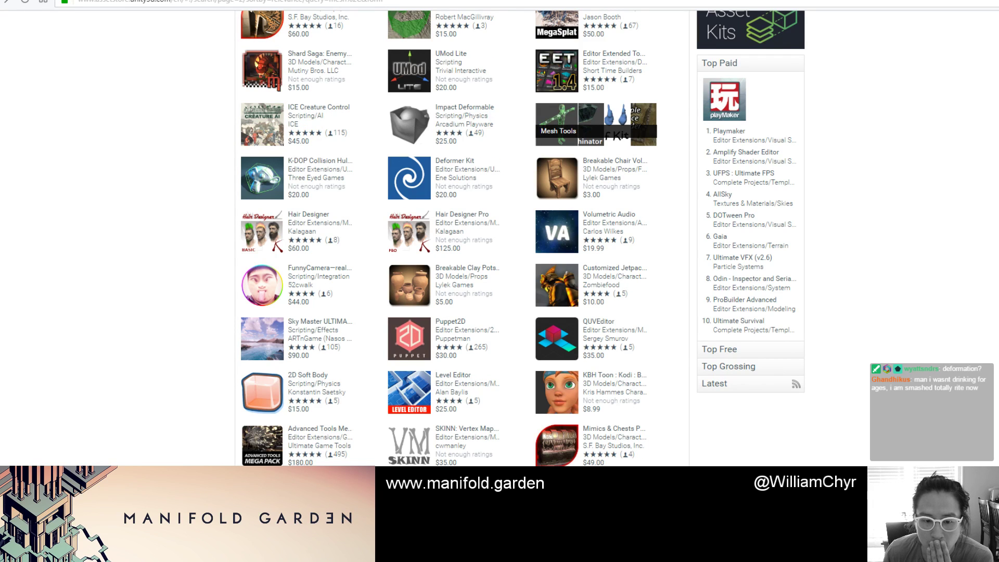
scroll(520, 238, up, 4)
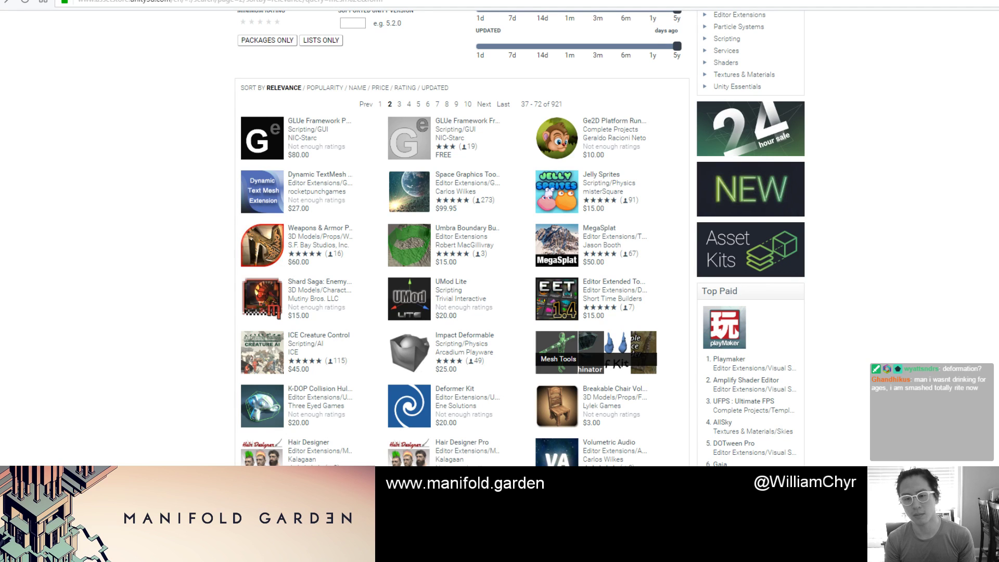
Step: Search Google in a new browser tab for "unity mesh triangle transform" and look through the image results
key(ctrl+t)
text(unity )
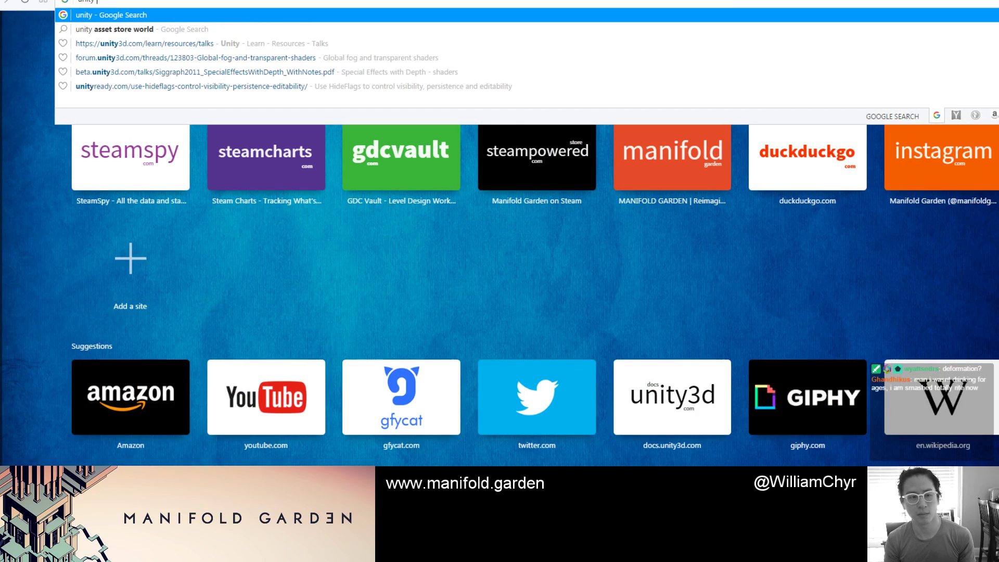
text(mesh tirangle)
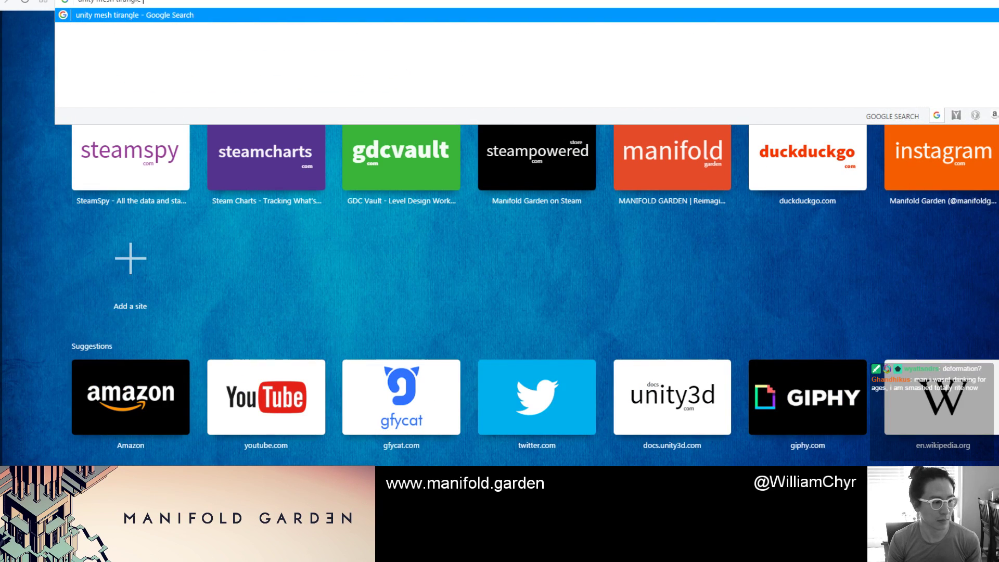
text( transform)
key(Return)
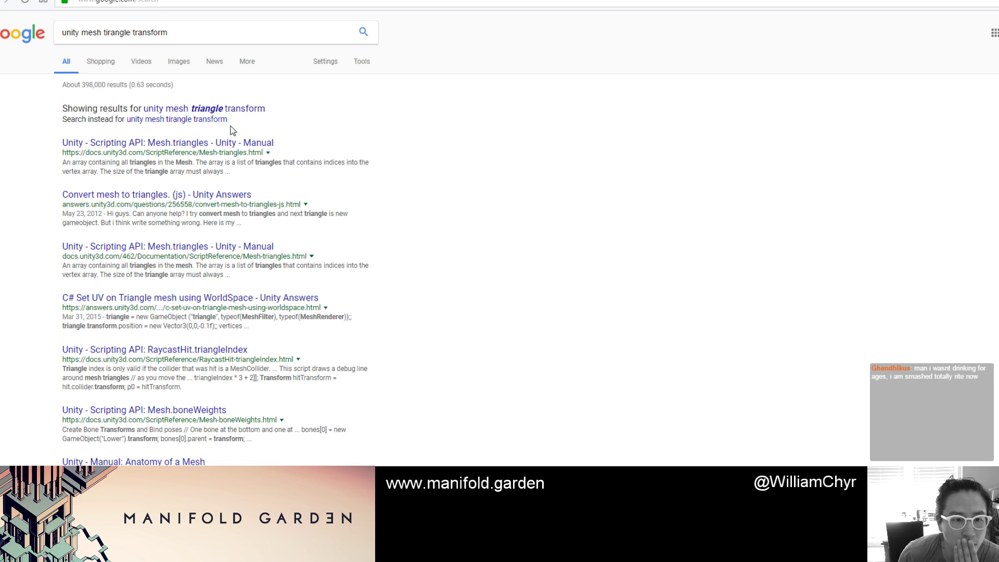
click(230, 111)
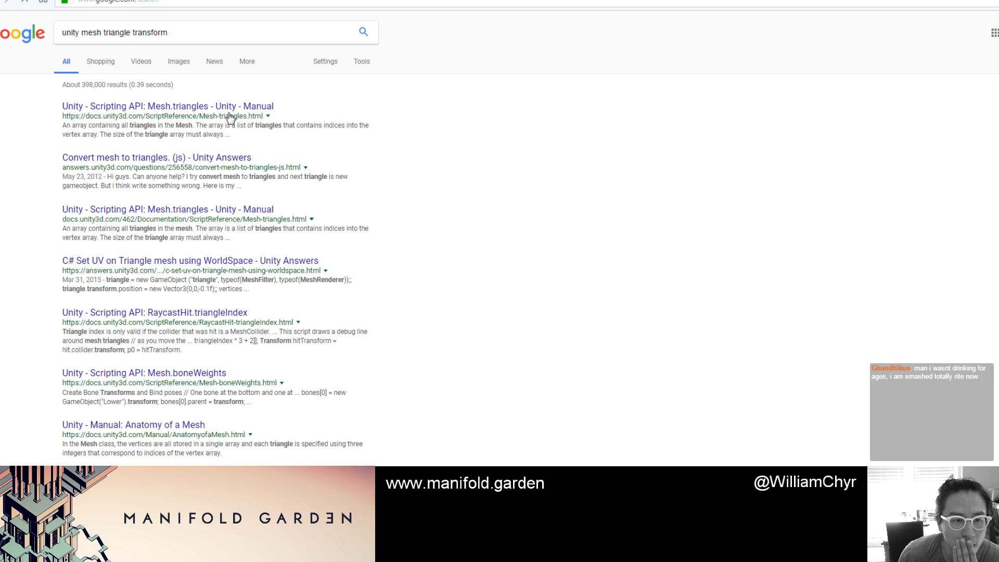
click(168, 62)
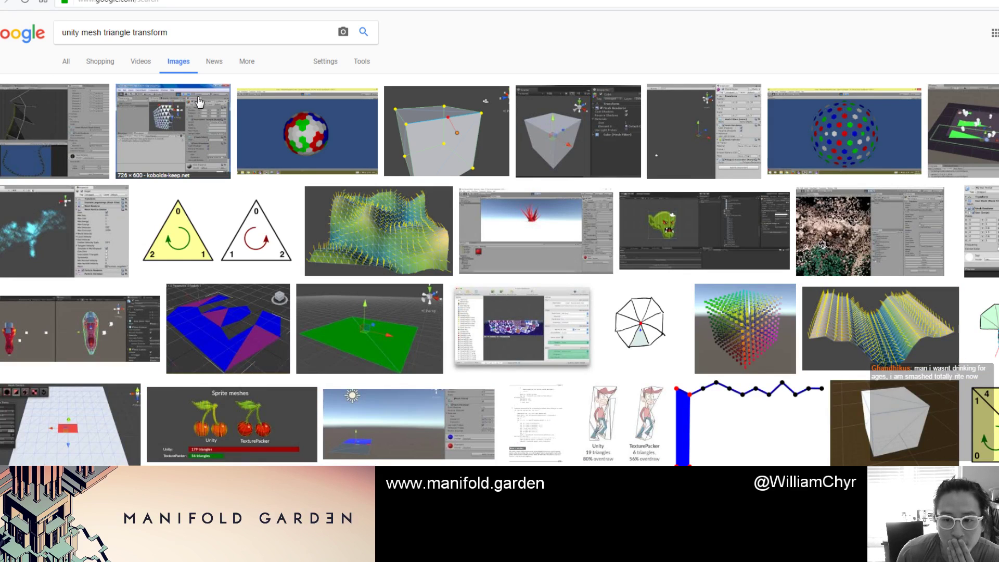
scroll(422, 172, down, 7)
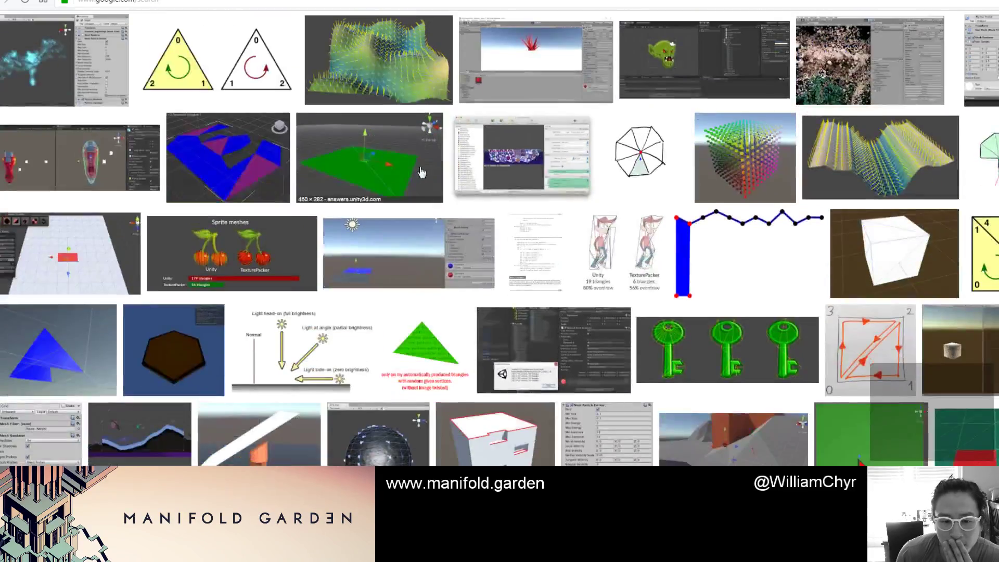
Step: Return to the Asset Store, search for "triangle", and look through the first page of results
scroll(421, 171, down, 5)
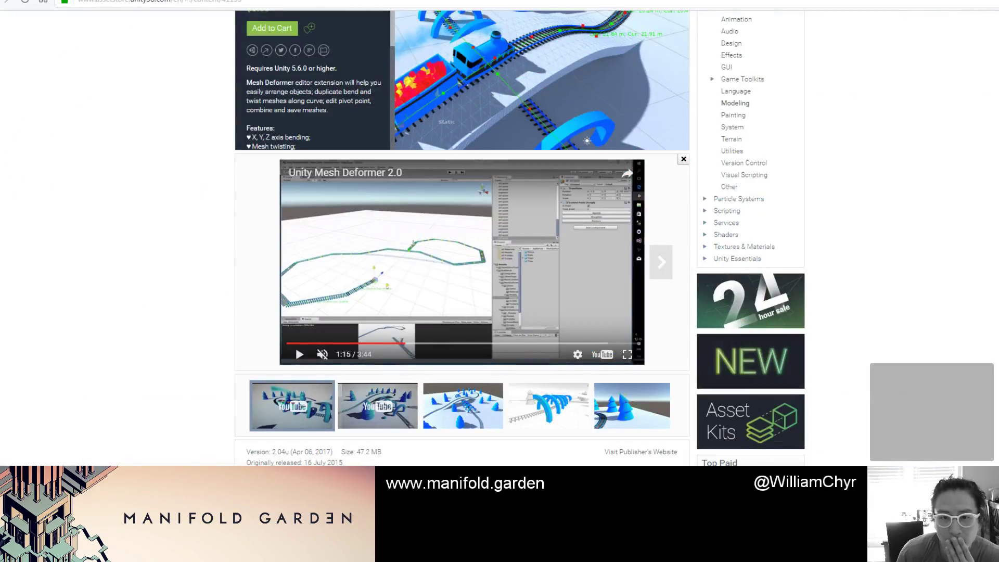
scroll(529, 143, up, 3)
click(361, 84)
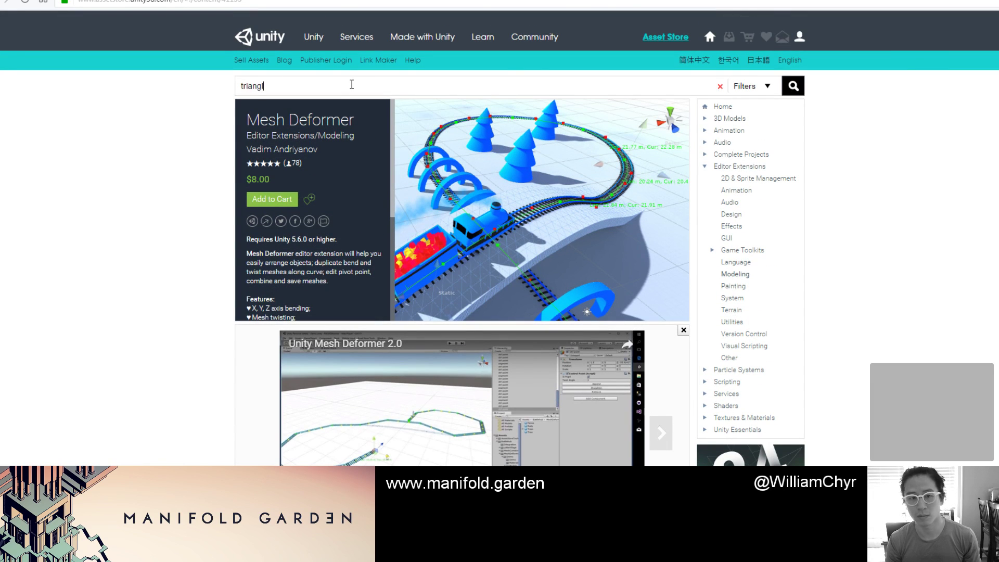
text(triangle)
key(Return)
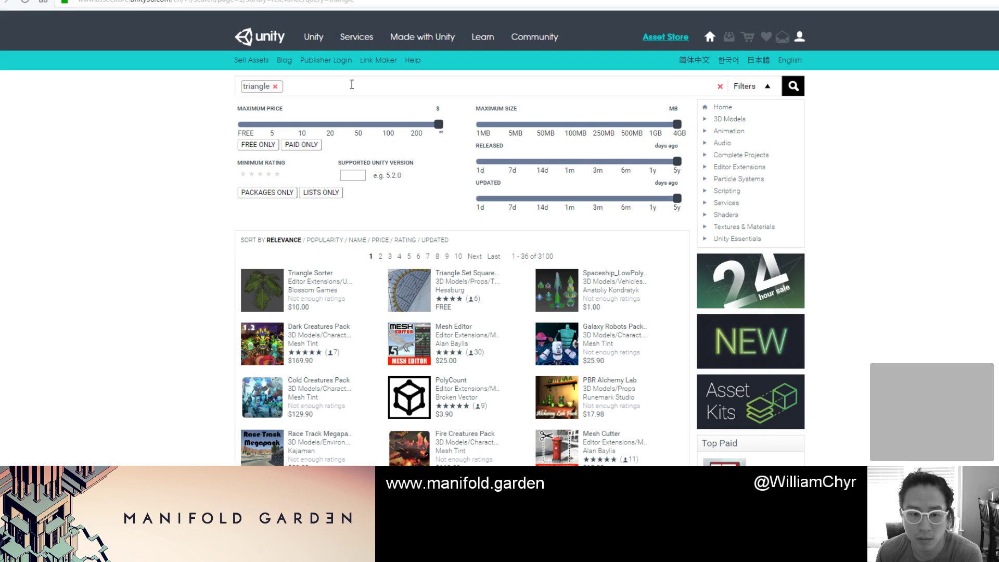
scroll(372, 163, down, 3)
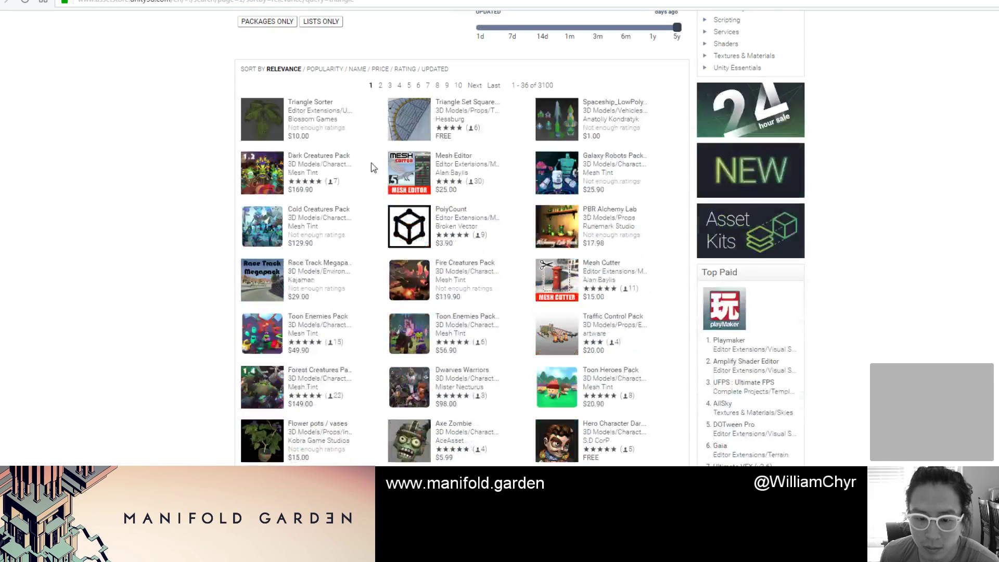
scroll(373, 166, down, 2)
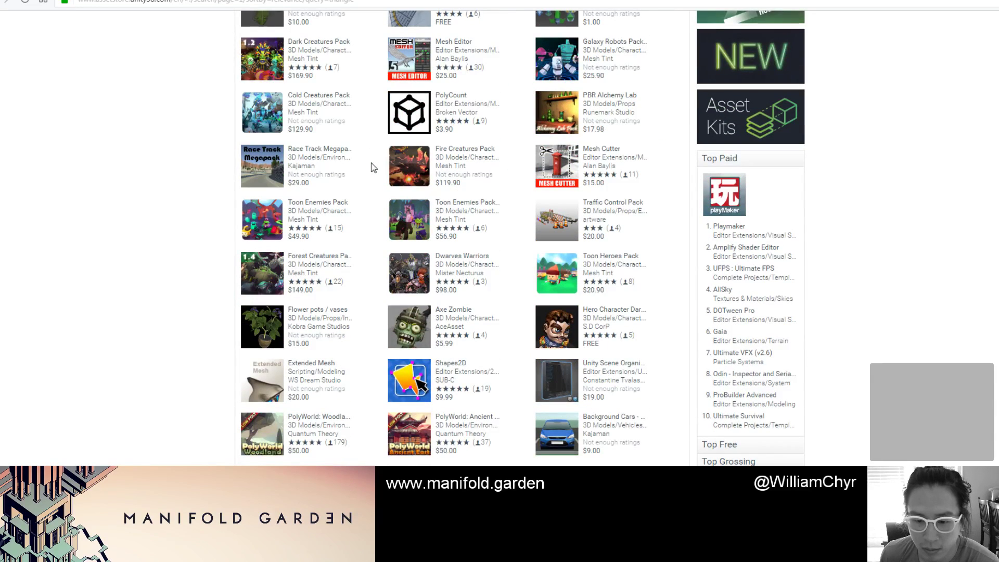
scroll(372, 168, down, 2)
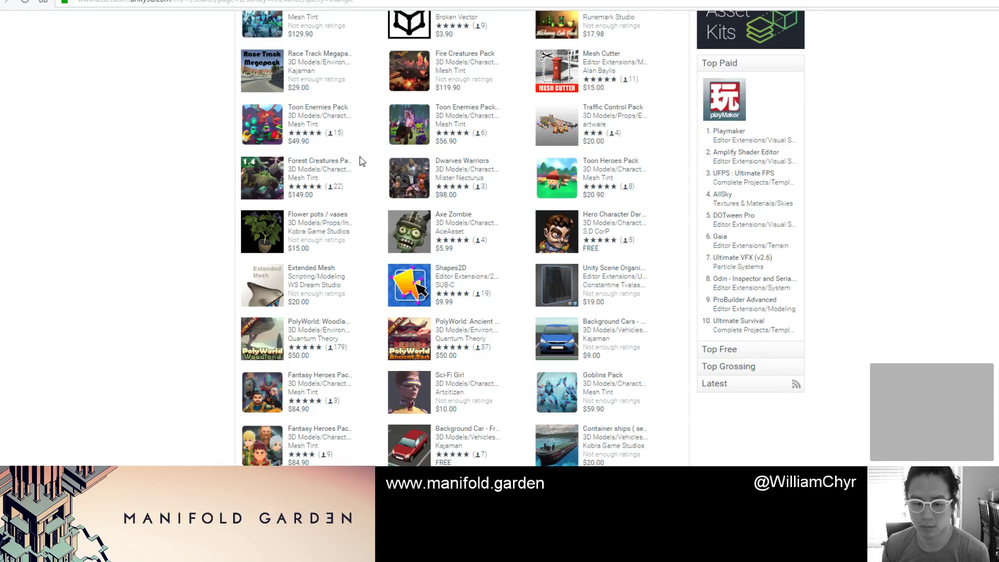
Step: Add "mesh" to the "triangle" search and open the Mesh Explosion asset
scroll(344, 140, up, 7)
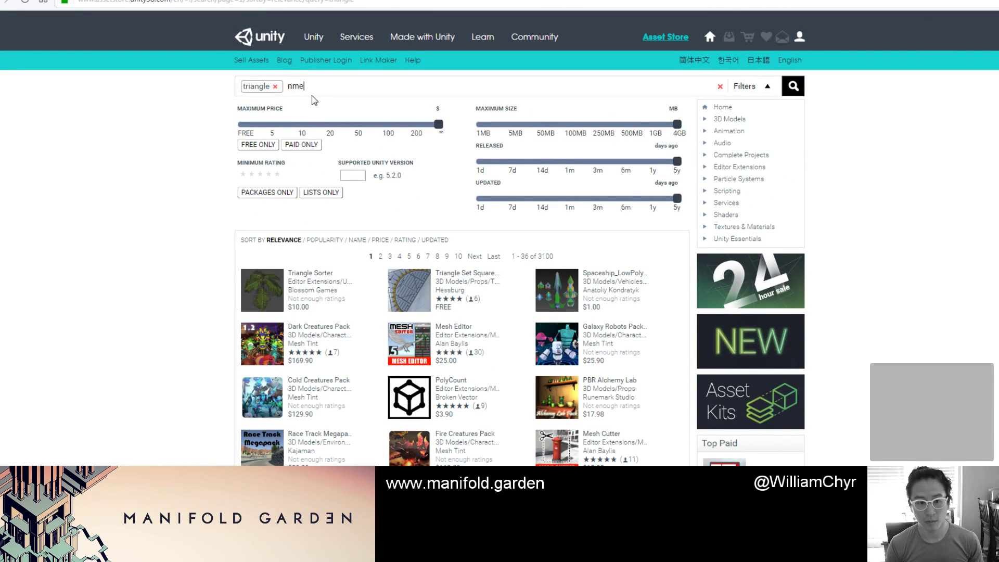
key(Return)
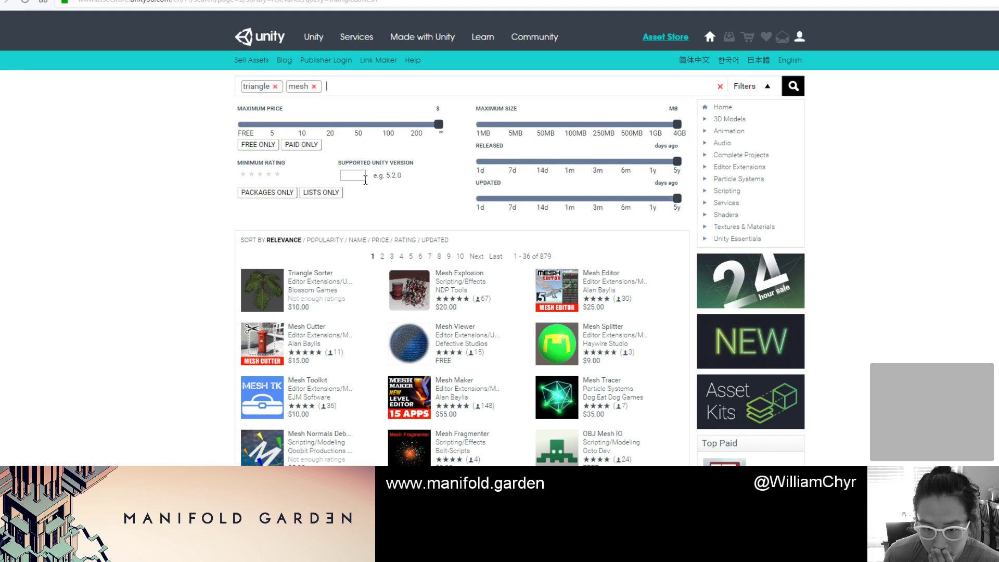
click(467, 276)
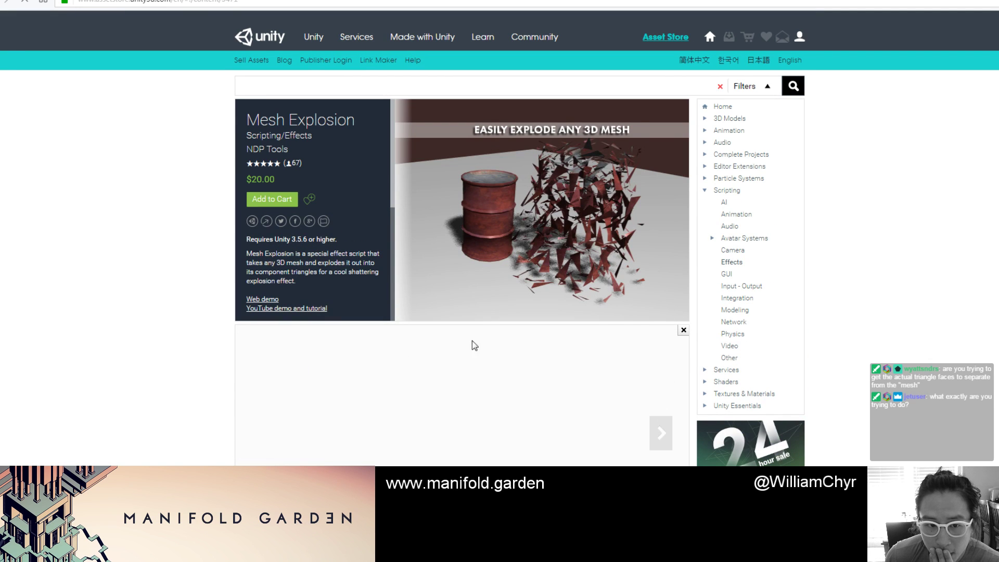
Step: Skip ahead in the Mesh Explosion demo video on the asset page and open the video on YouTube
scroll(441, 379, down, 1)
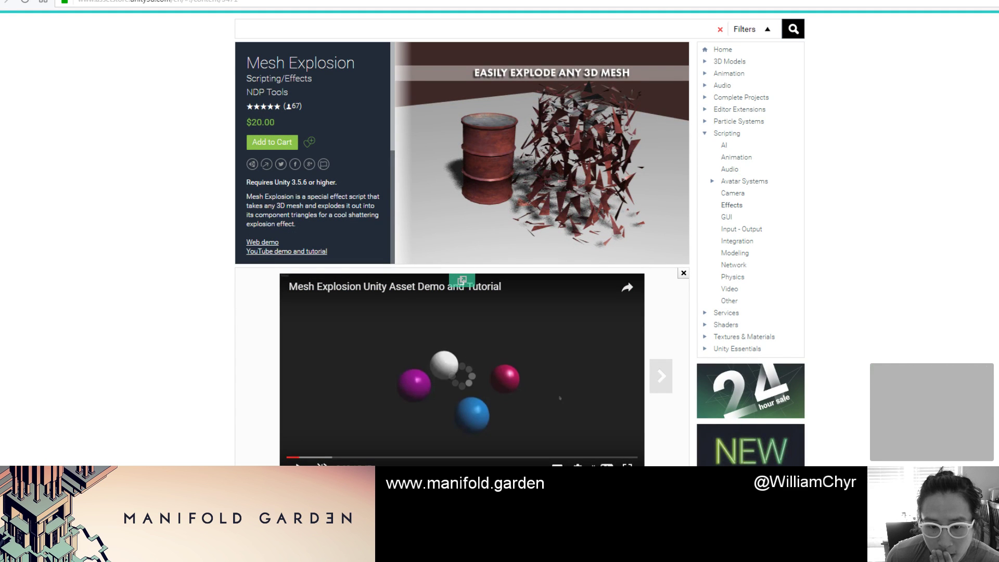
click(322, 458)
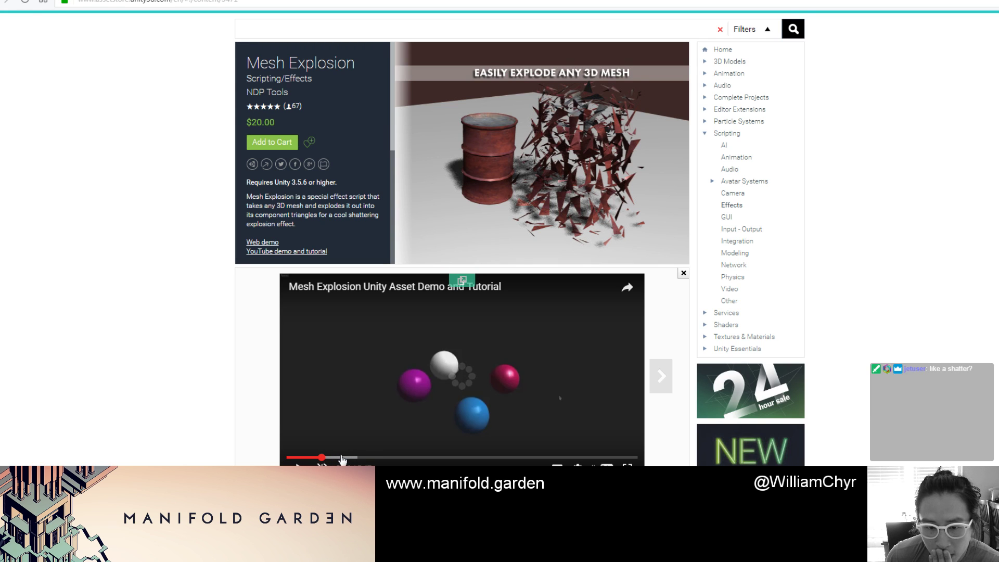
click(362, 287)
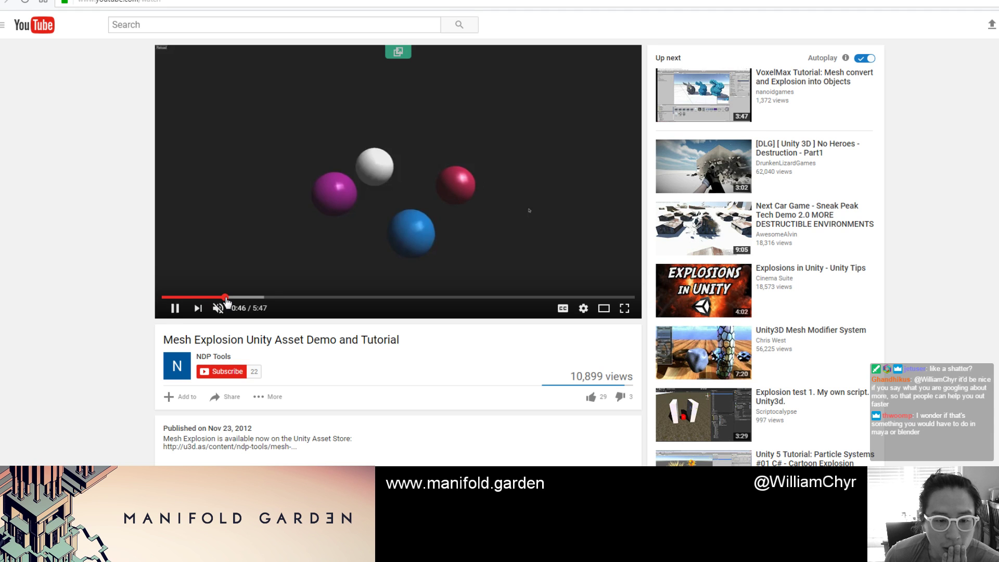
Step: Examine the exploding spheres in the Mesh Explosion demo, jumping between about 0:46 and 1:31
click(227, 301)
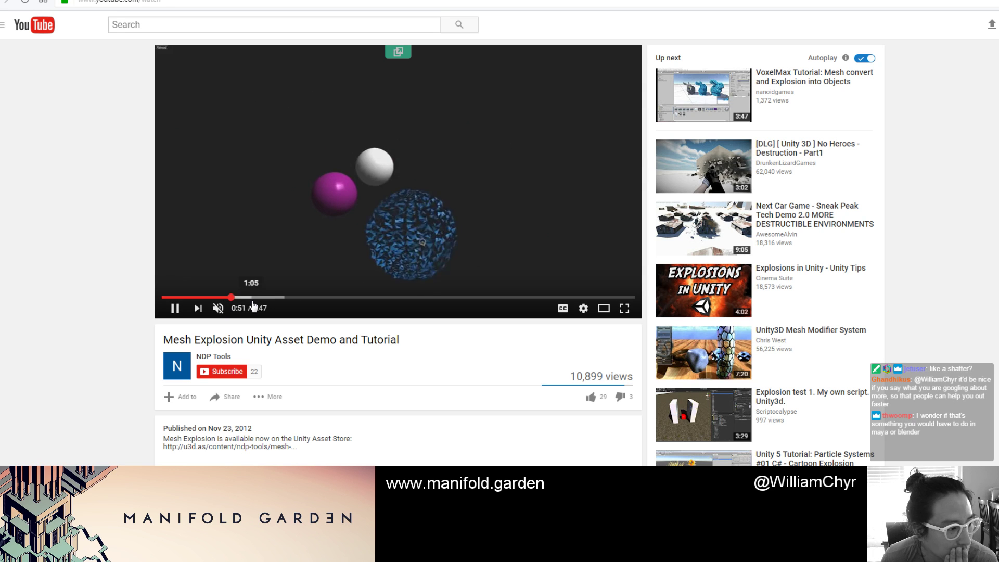
click(250, 297)
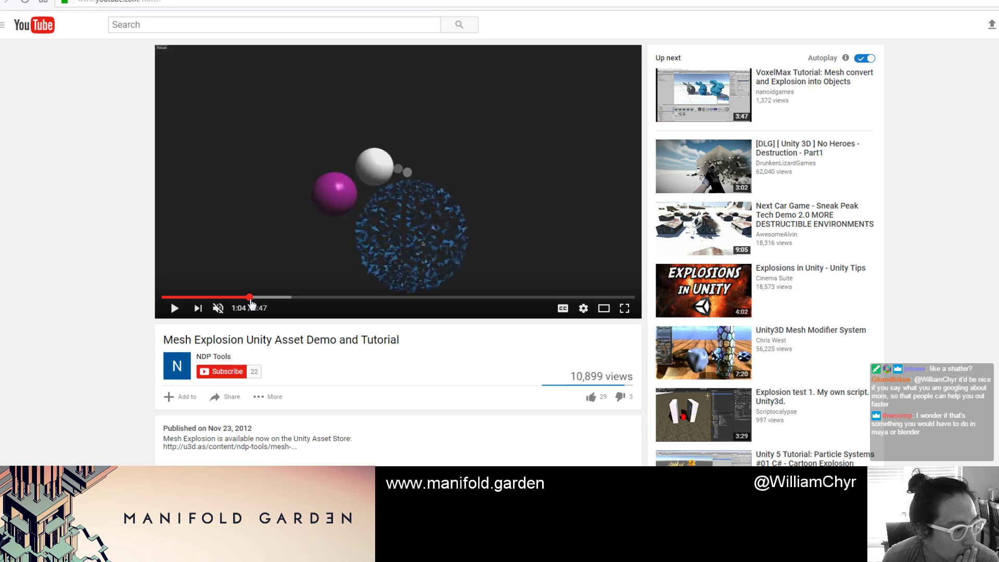
click(240, 297)
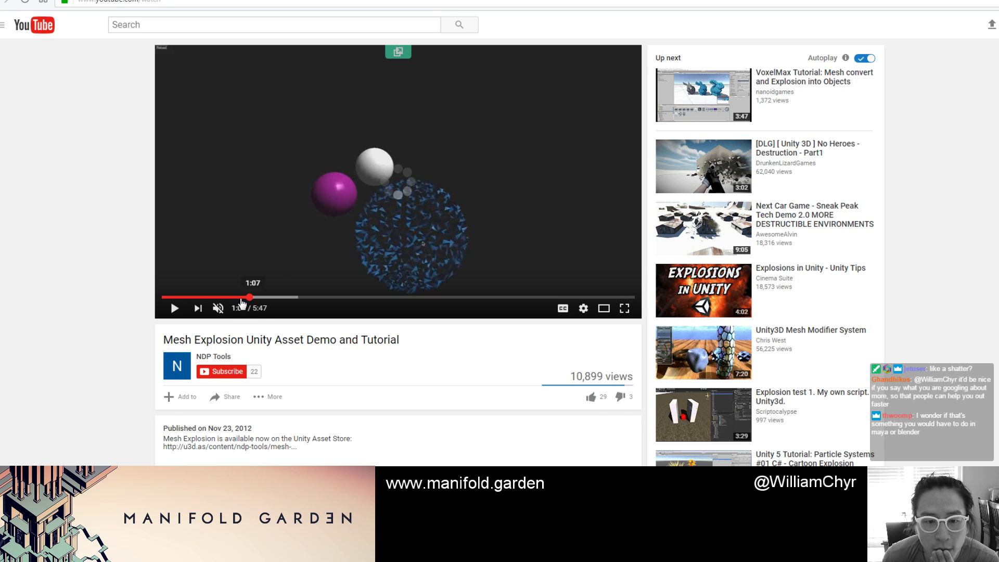
click(228, 297)
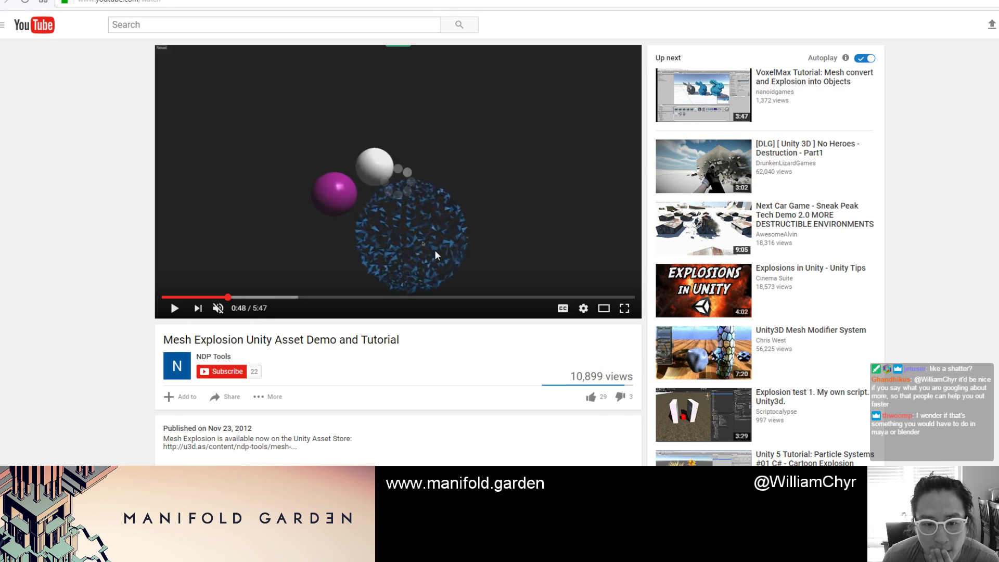
click(175, 309)
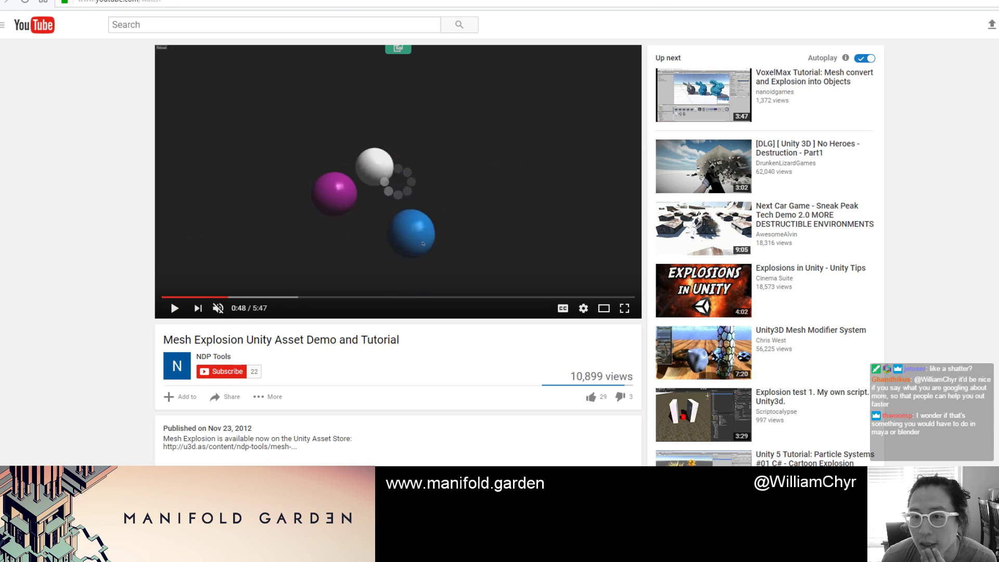
click(251, 297)
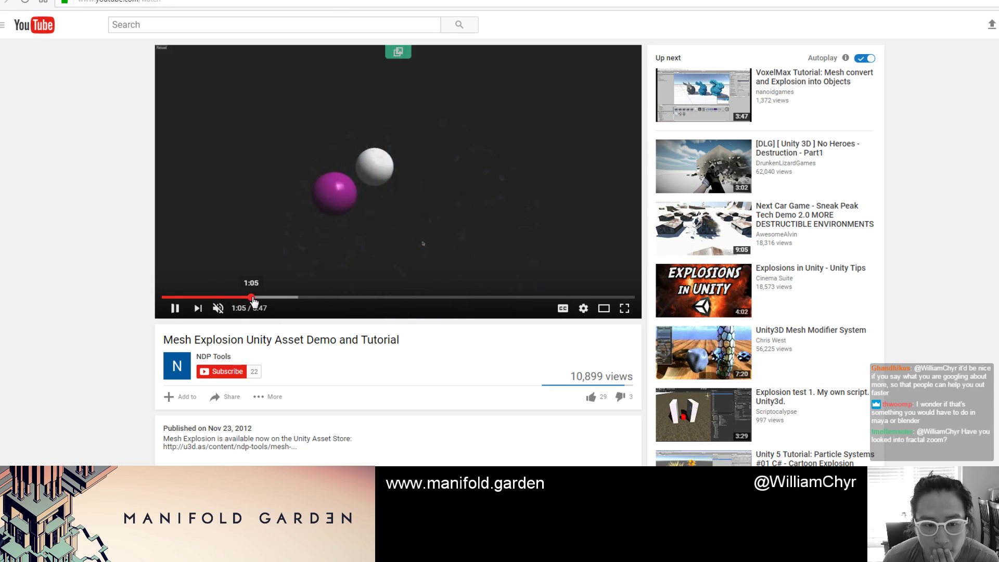
click(288, 297)
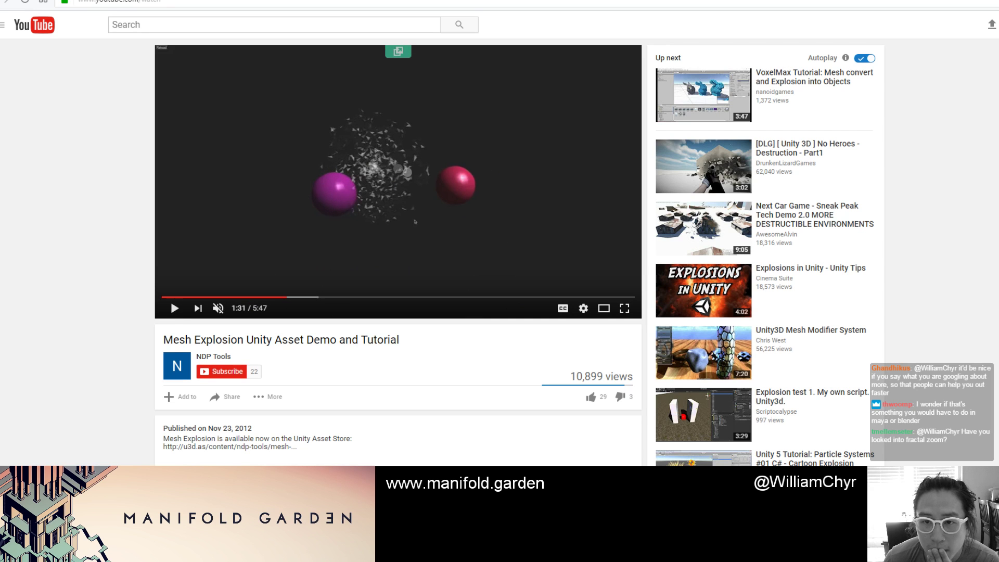
Step: Return to page 2 of the Asset Store results for "mesh, form" and look through its assets
key(ctrl+w)
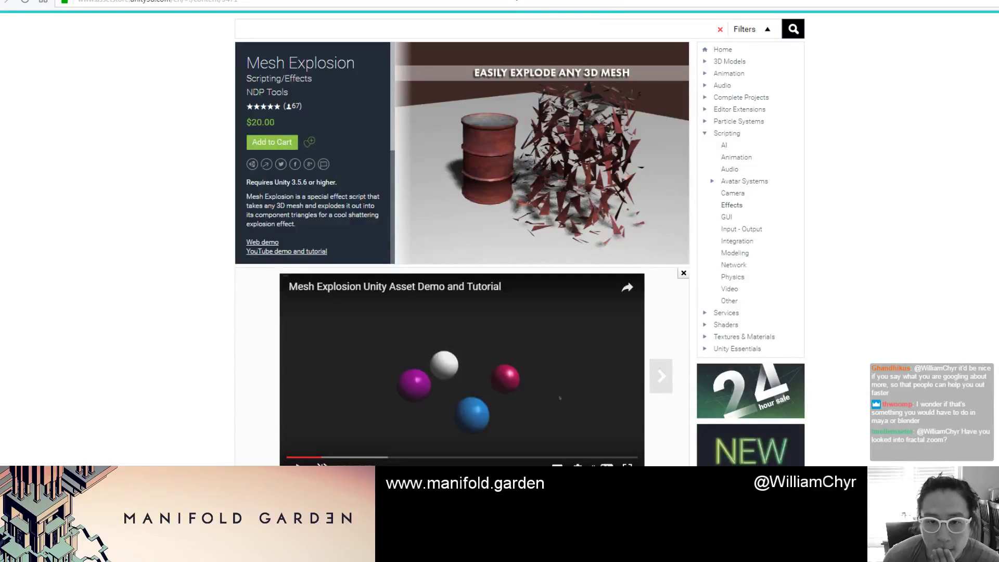
key(alt+Left)
scroll(621, 104, down, 2)
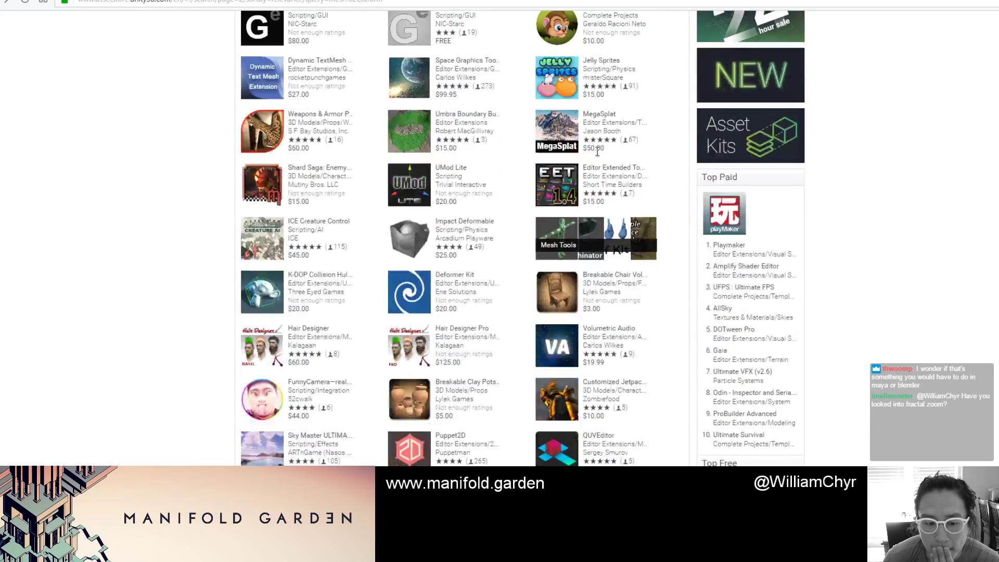
scroll(597, 152, up, 5)
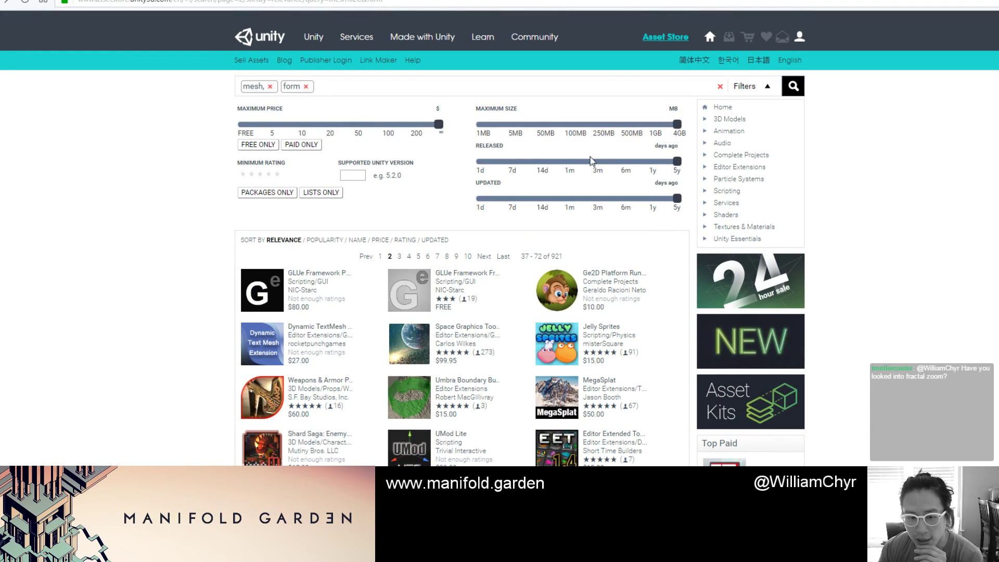
scroll(596, 153, down, 7)
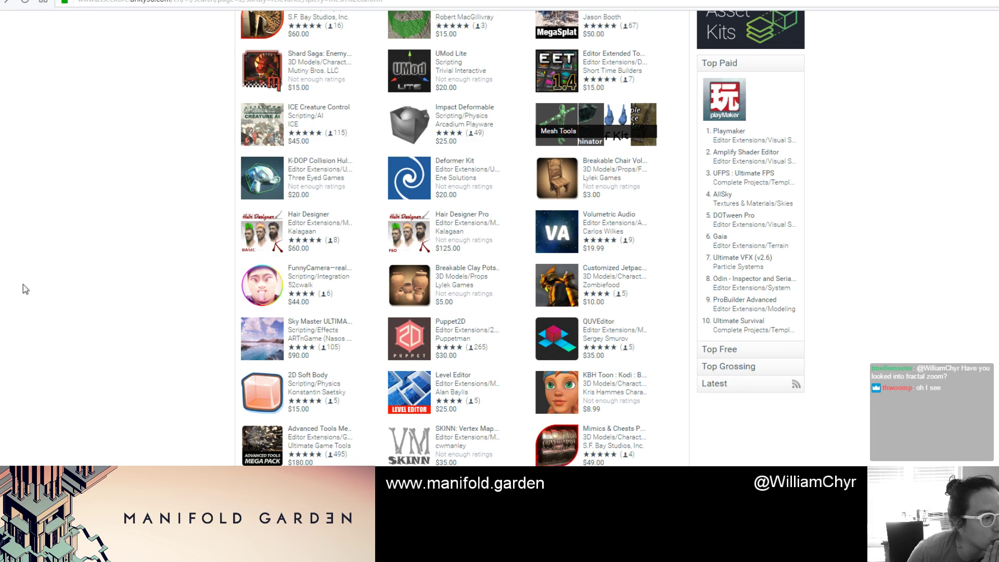
scroll(61, 160, up, 7)
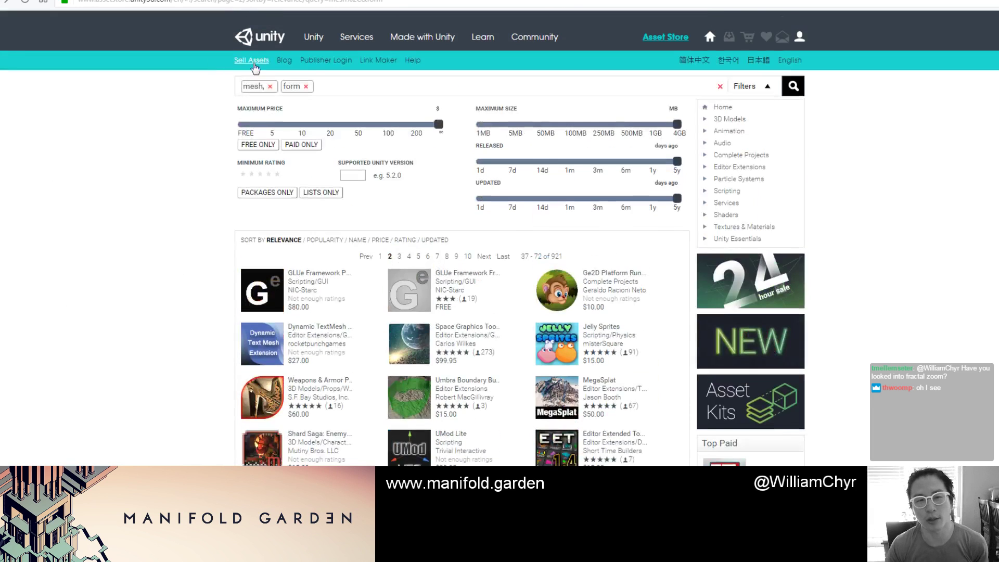
Step: Replace the "mesh, form" search terms with "deformation" and look through the first two result pages
click(306, 87)
key(BackSpace)
key(BackSpace)
text(def)
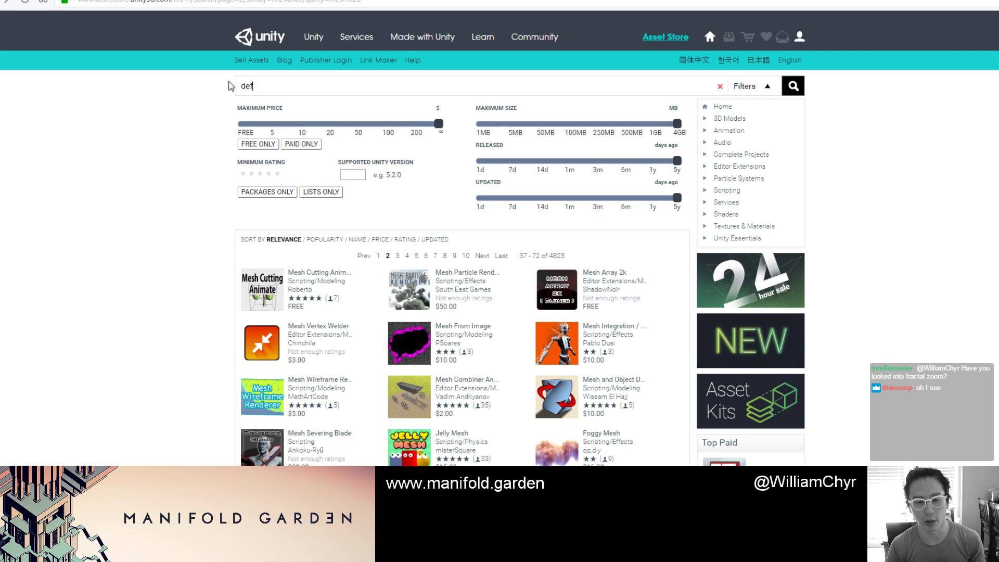
text(ormation)
key(Return)
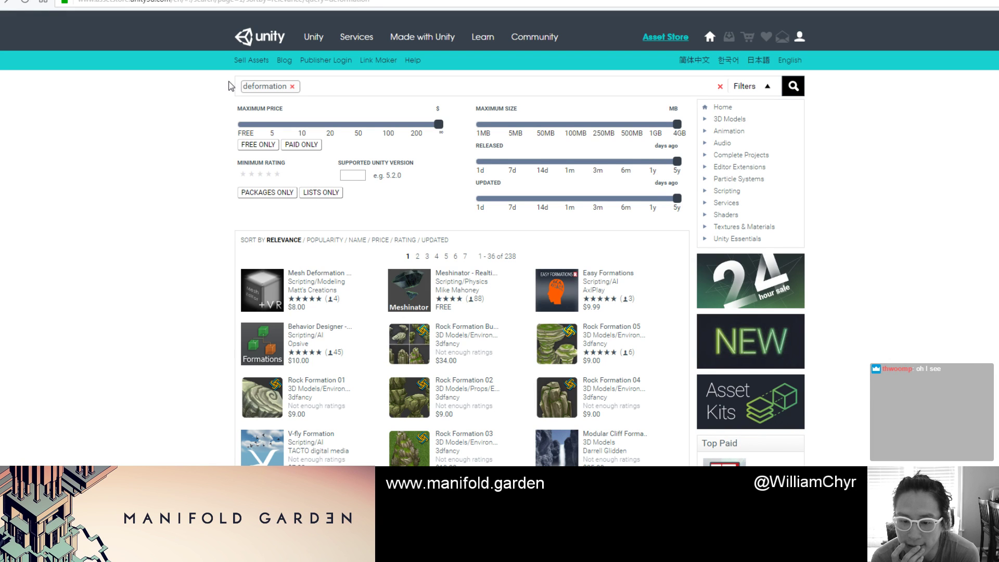
scroll(208, 192, down, 5)
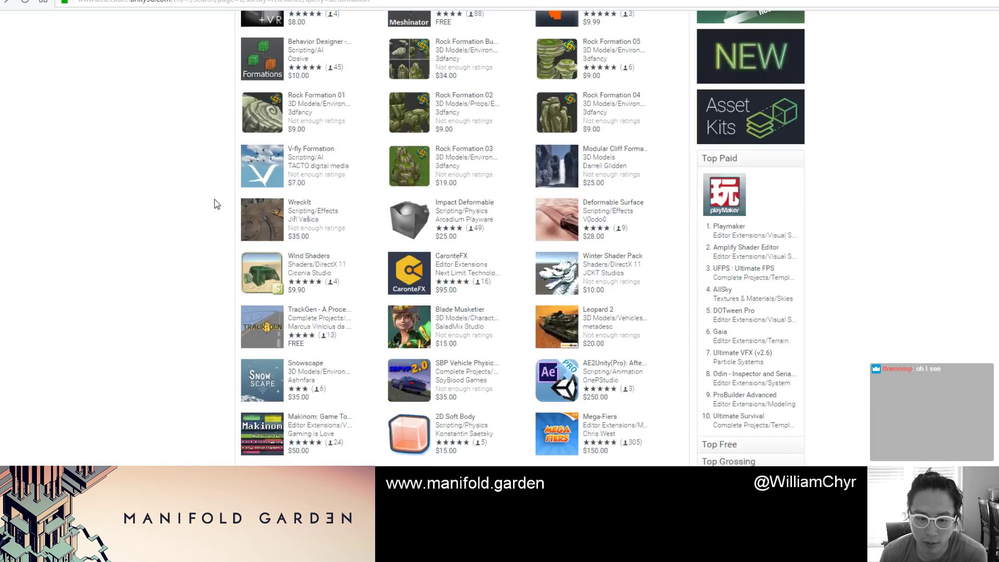
scroll(214, 201, down, 2)
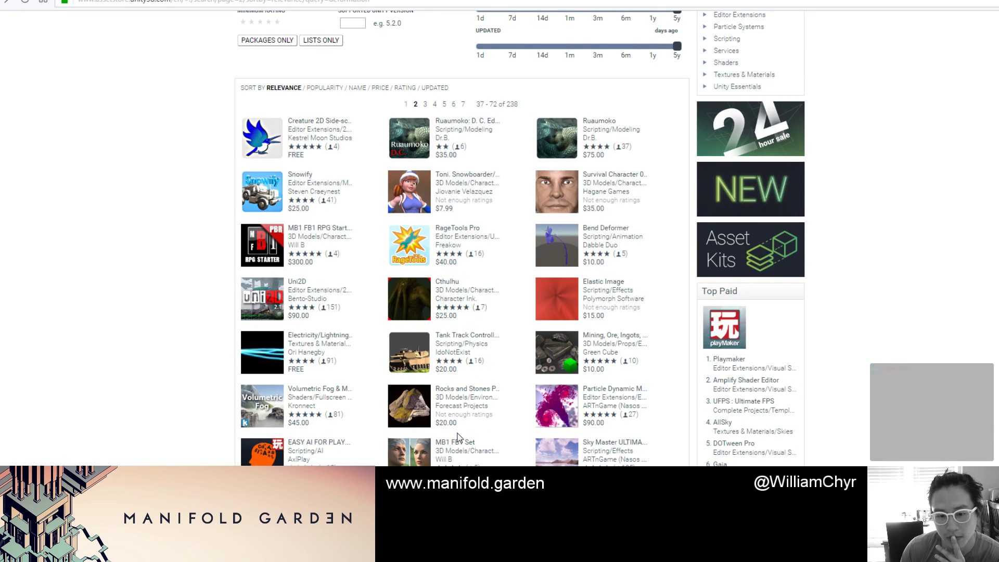
Step: Go back to the Mesh Explosion video on YouTube, skim the tutorial at 2:44 and 3:18, and rewind to about 0:33
key(ctrl+Tab)
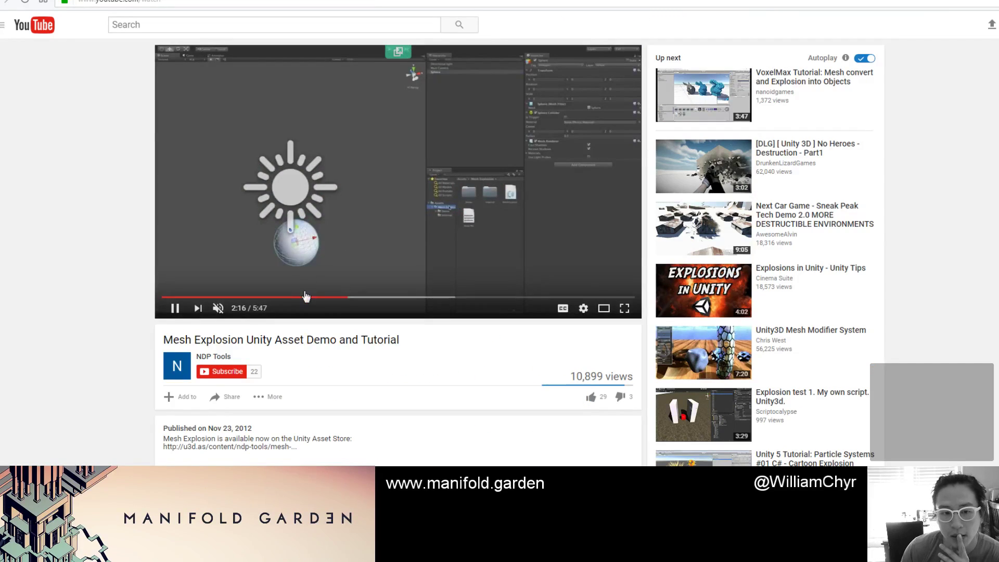
click(386, 298)
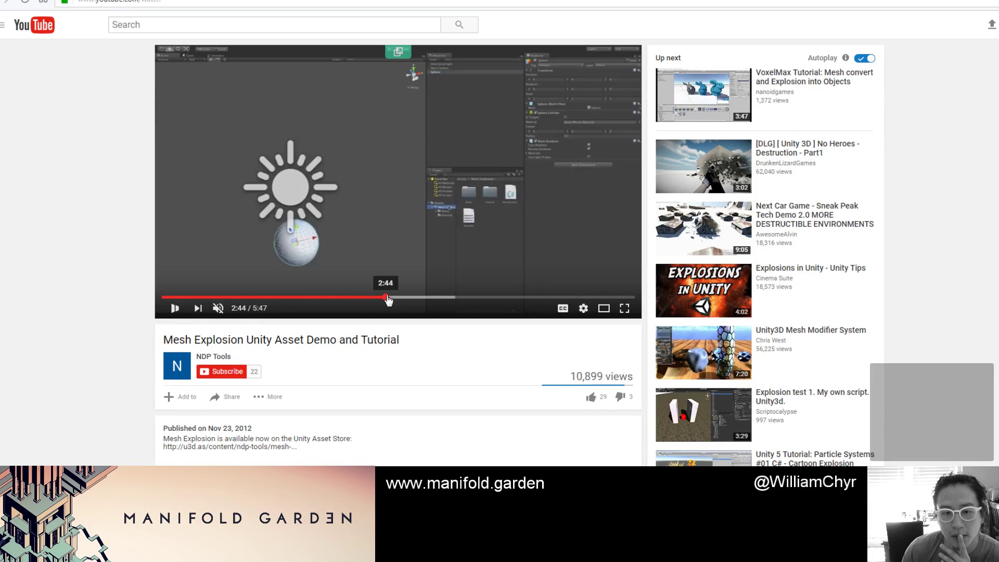
click(433, 298)
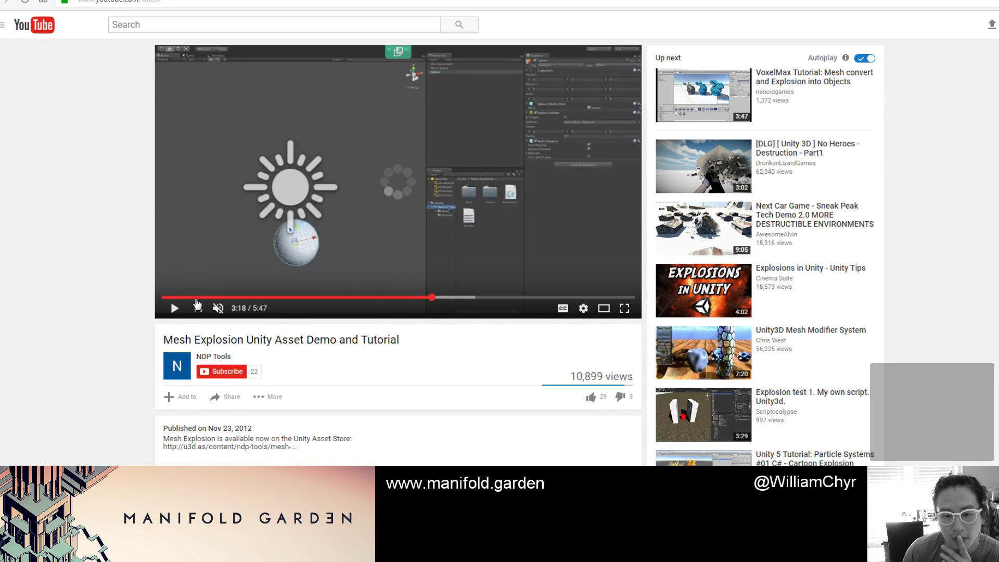
scroll(206, 300, down, 3)
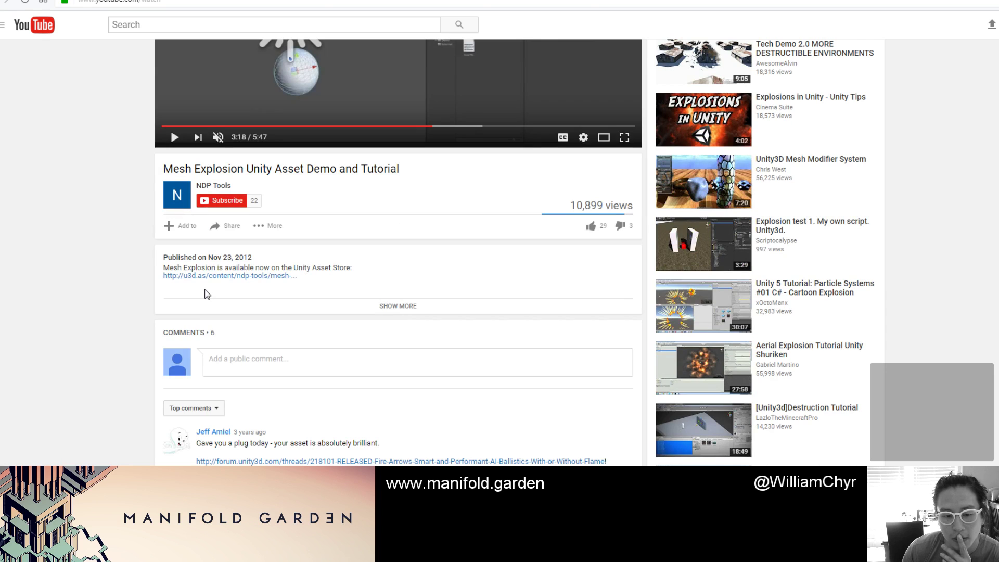
scroll(207, 294, up, 1)
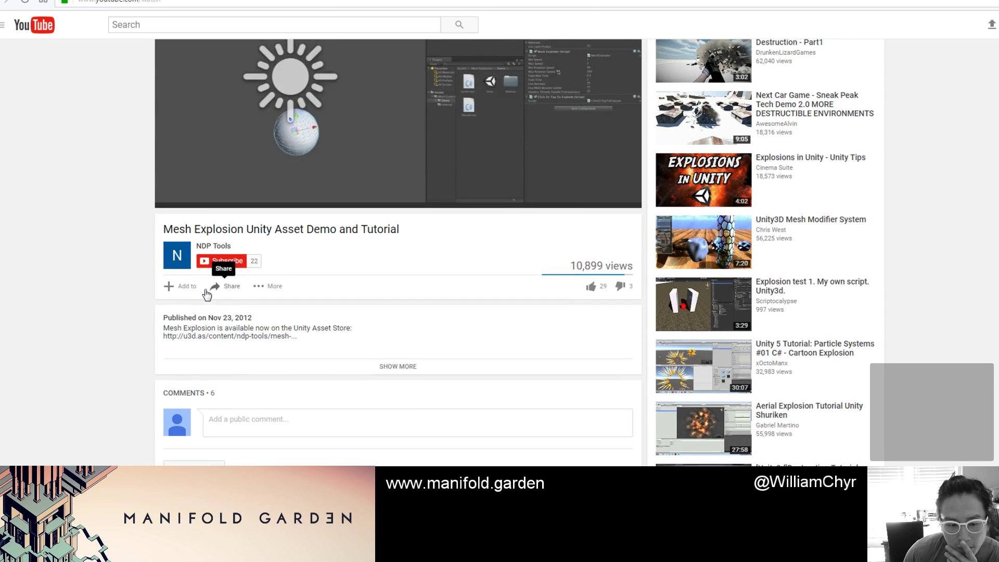
scroll(208, 295, up, 1)
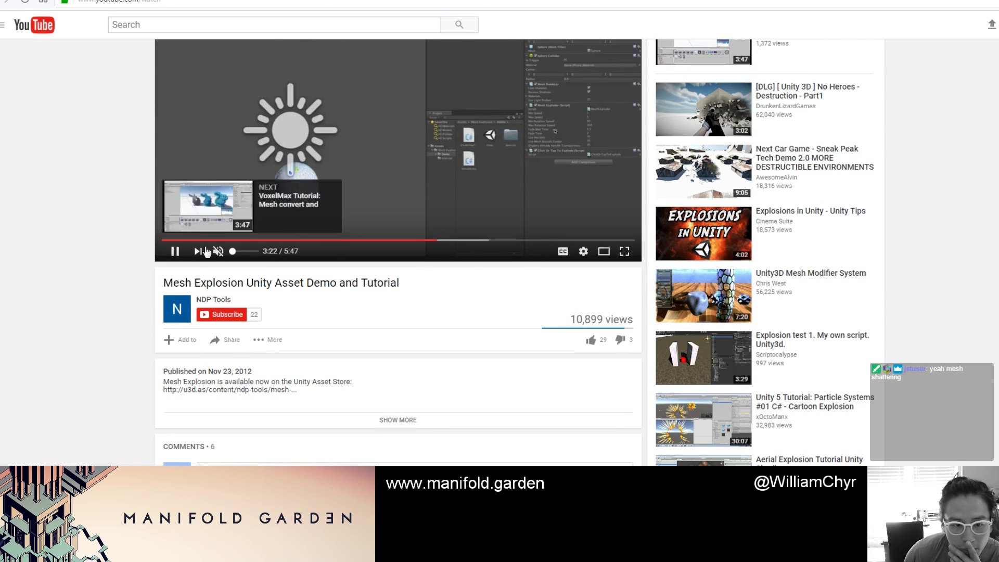
click(205, 240)
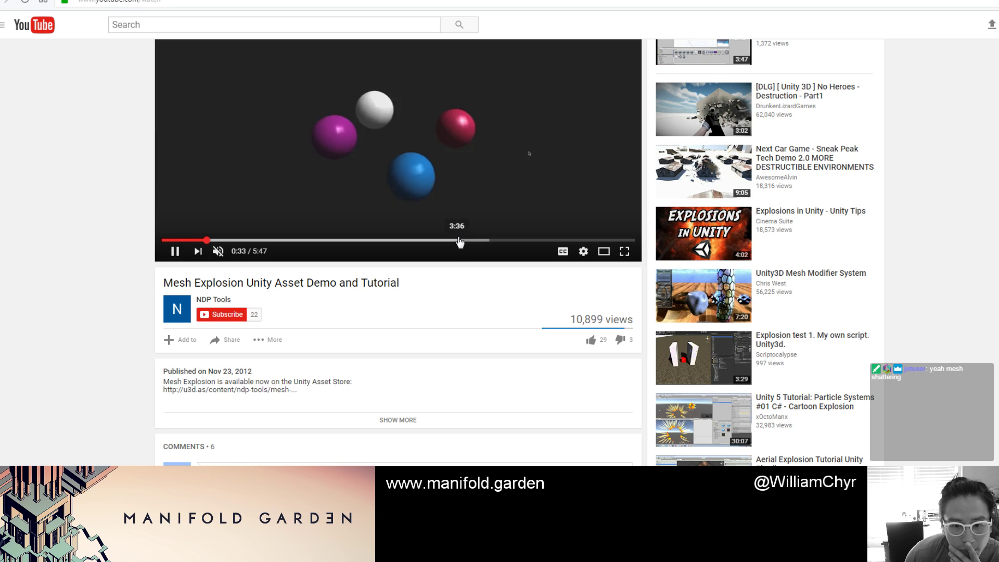
Step: Skim the Mesh Explosion tutorial video at 3:26, 3:48 and 4:07
click(443, 240)
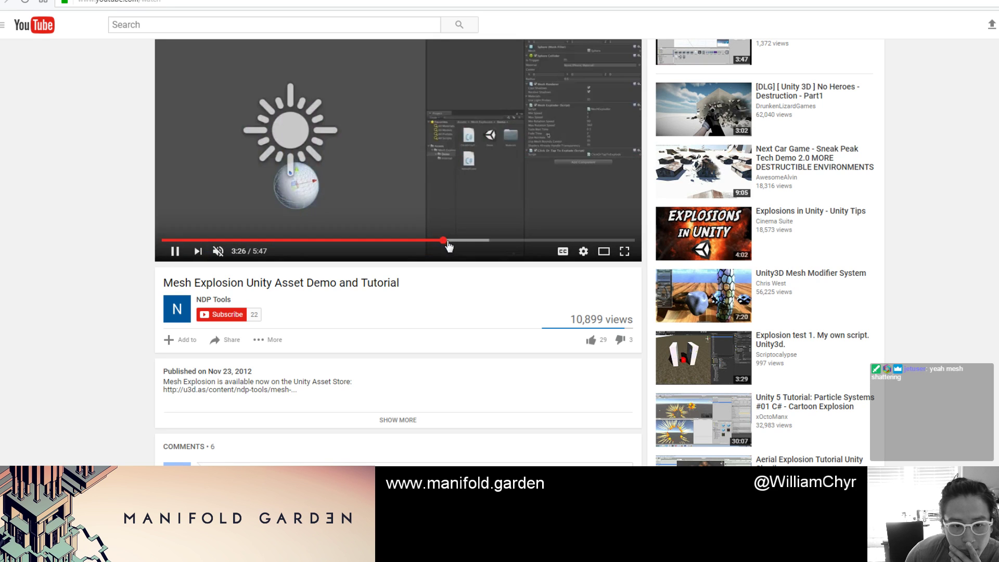
click(472, 241)
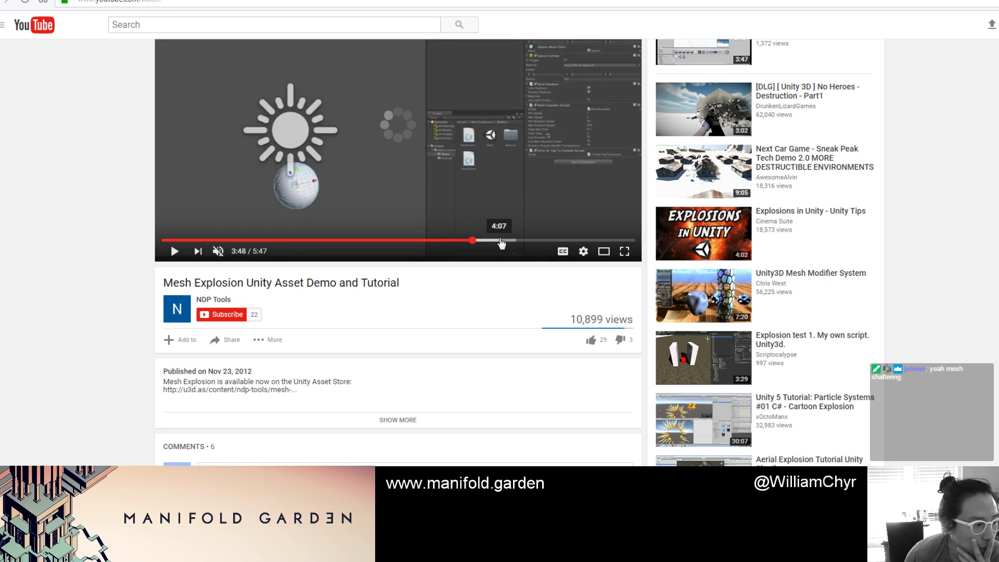
click(501, 240)
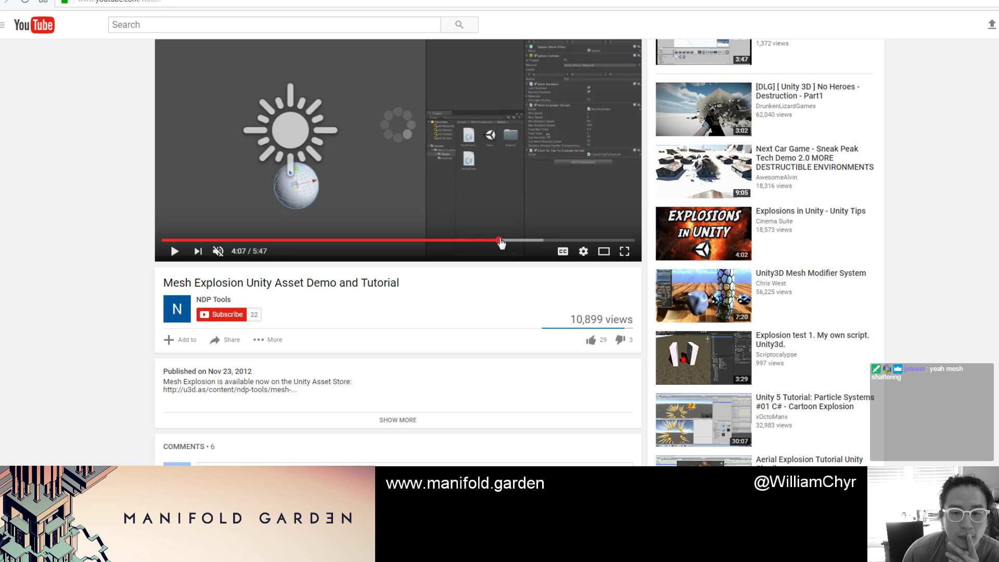
Step: Search Google for "mesh shattering" in a new tab, watch the Mesh Shattering YouTube result, and return to the results
key(ctrl+t)
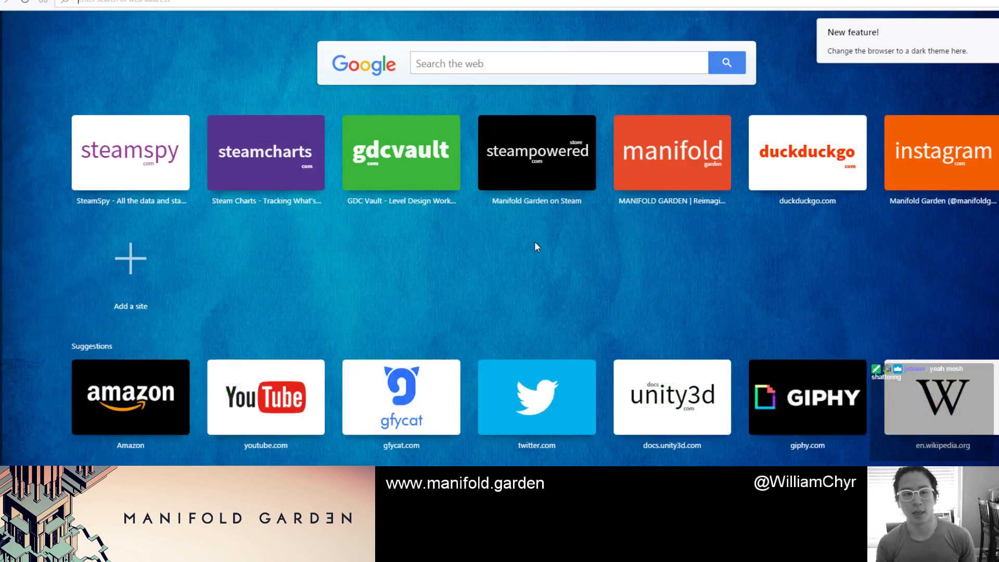
text(mesh shattering)
key(Return)
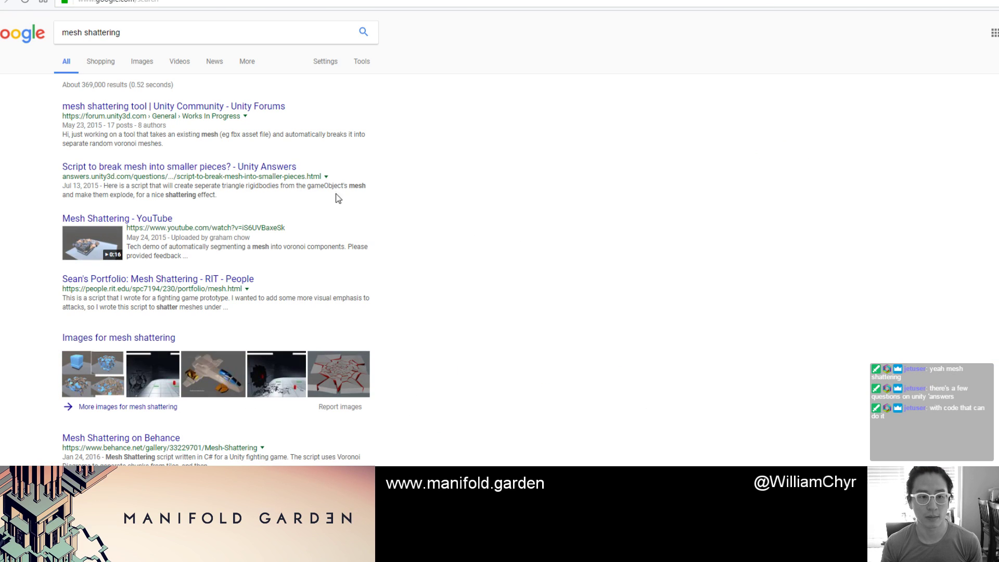
click(124, 225)
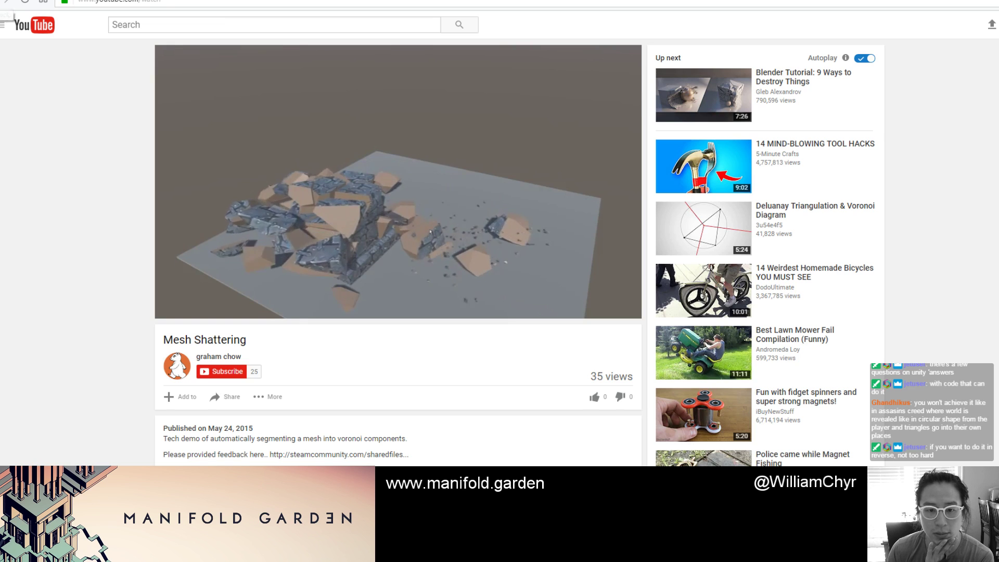
key(alt+Left)
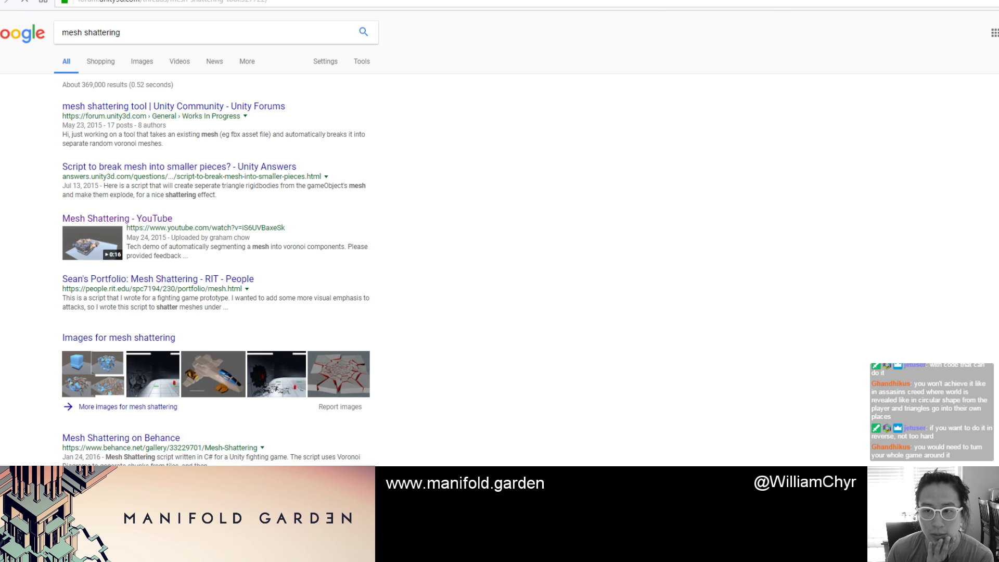
Step: Switch back to the Mesh Explosion video and skip ahead to 5:04 and about 5:17
key(ctrl+Tab)
key(ctrl+Tab)
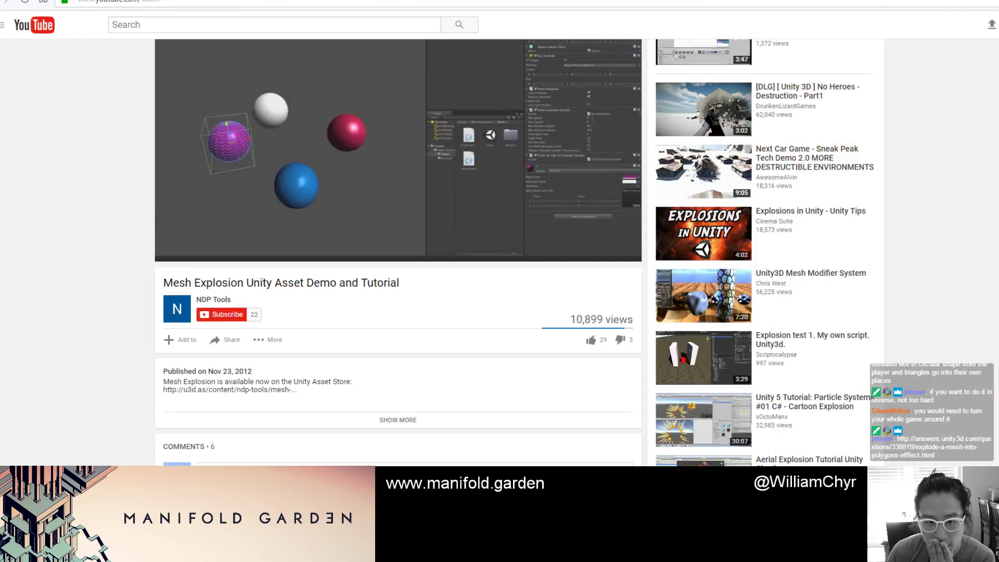
click(578, 240)
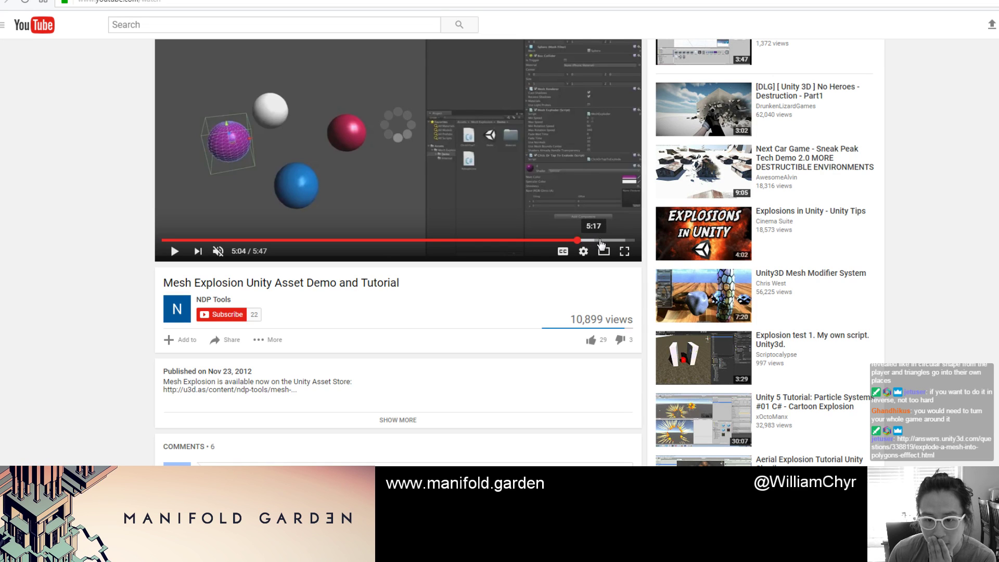
click(600, 241)
Step: Search Google for "unity mesh appear asset" in a new tab, and refine the search by adding "animation"
key(ctrl+t)
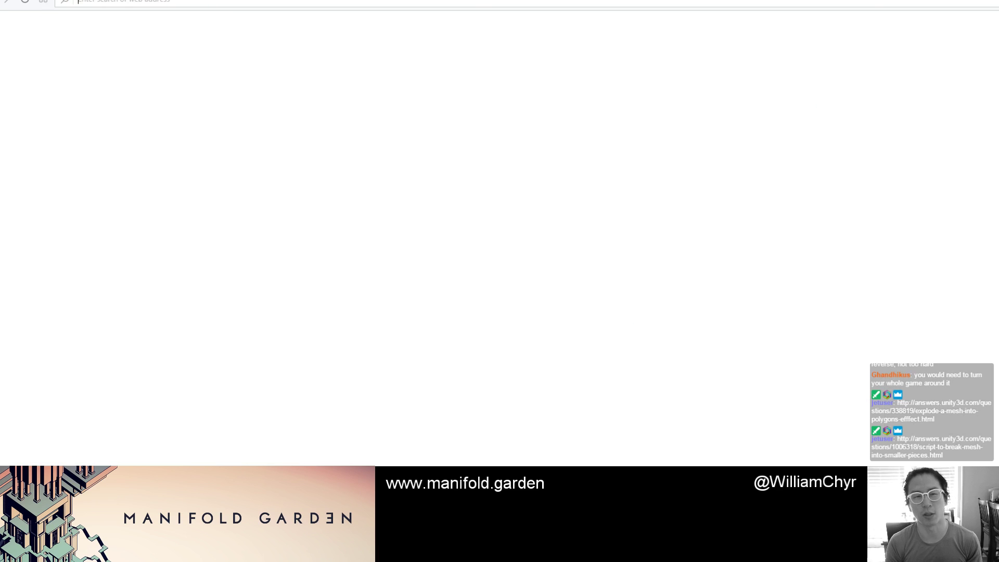
text(unity mesh appear asset)
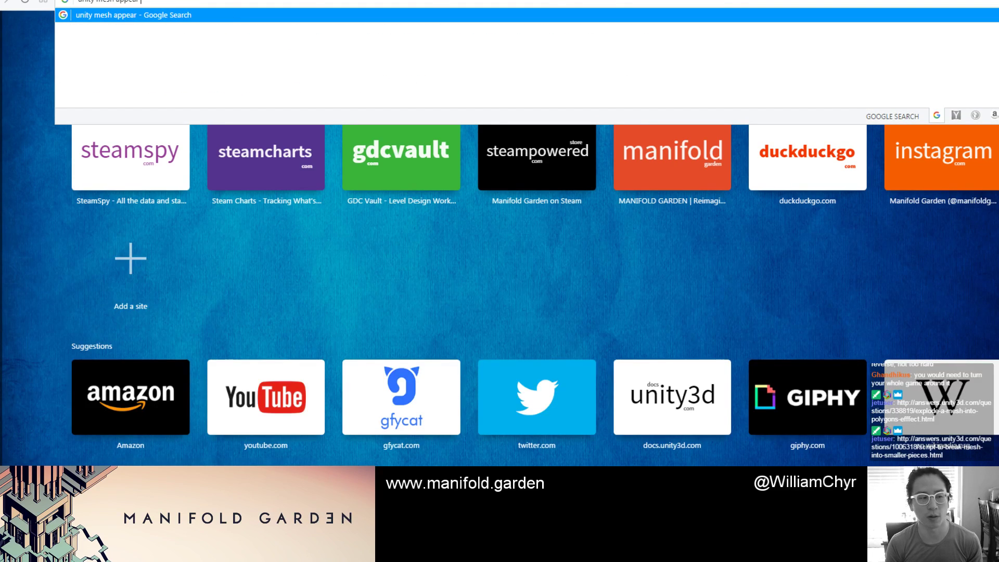
key(Return)
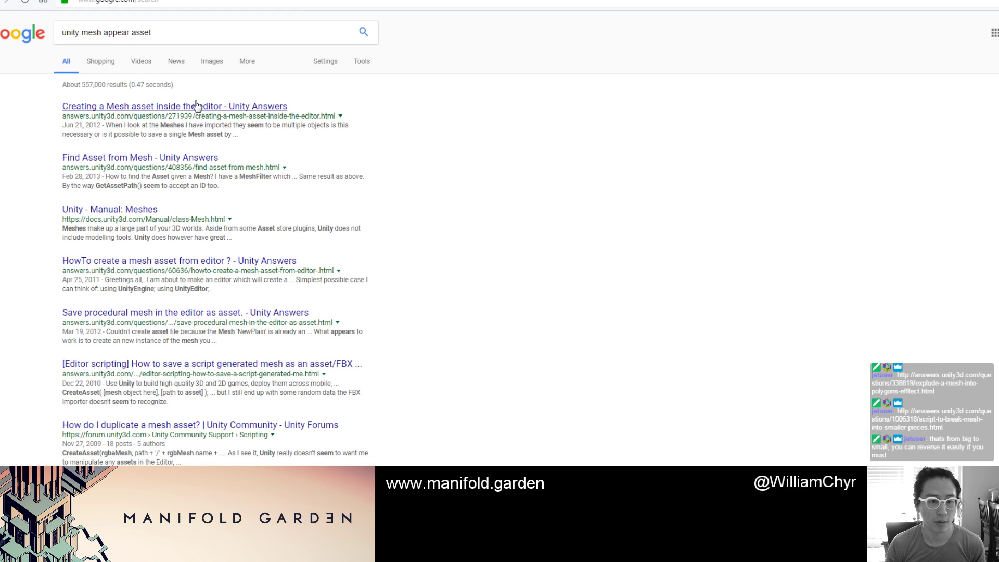
click(193, 32)
text(animation)
key(Return)
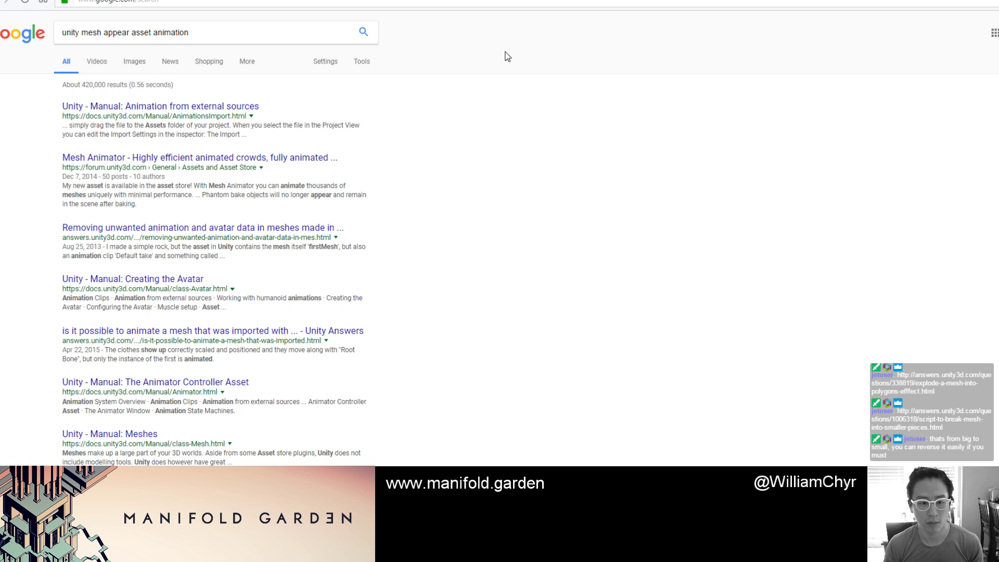
Step: Return to the Mesh Explosion video, rewind it to 0:23, and skip slightly ahead to watch the spheres explode
key(ctrl+Tab)
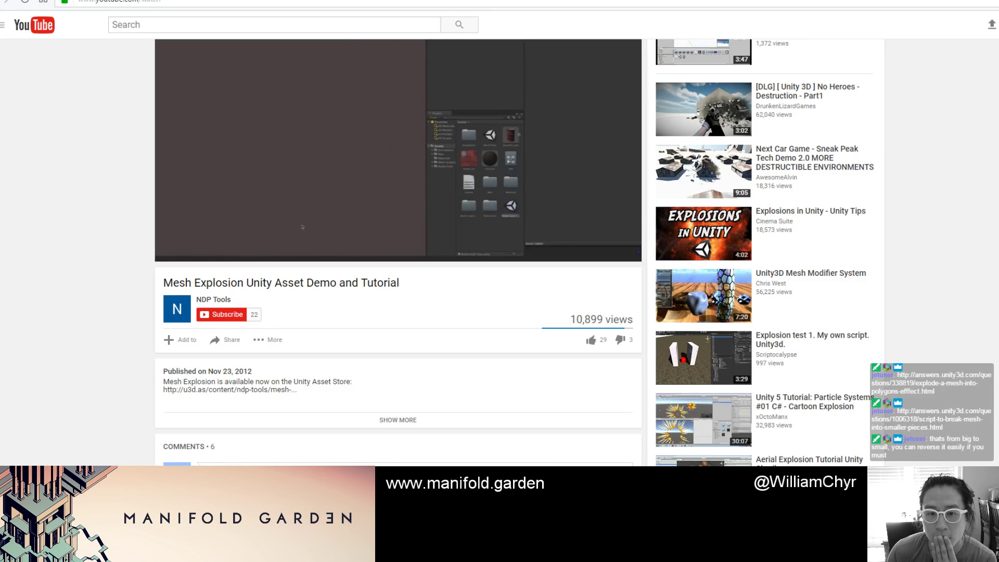
scroll(605, 298, up, 1)
click(605, 297)
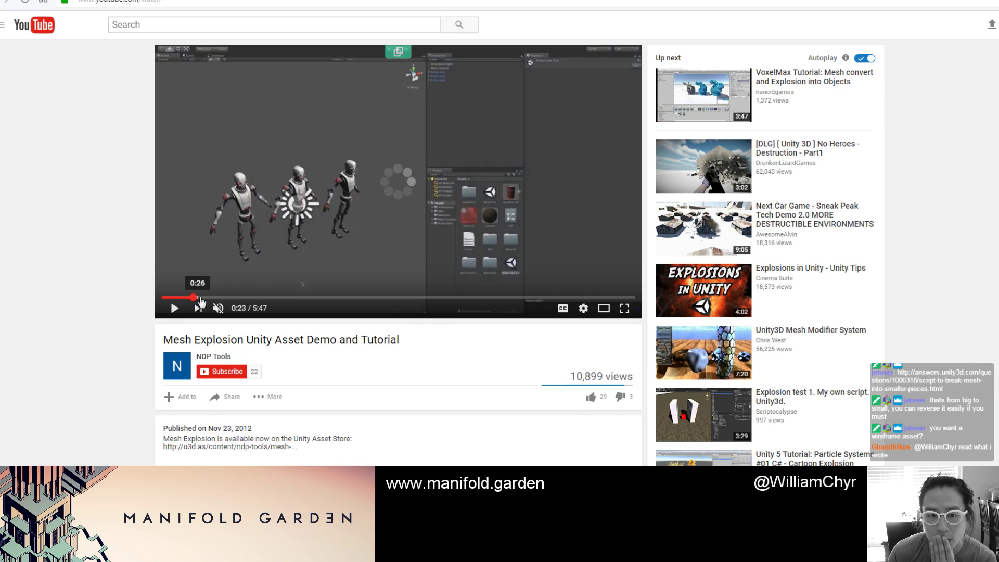
click(193, 297)
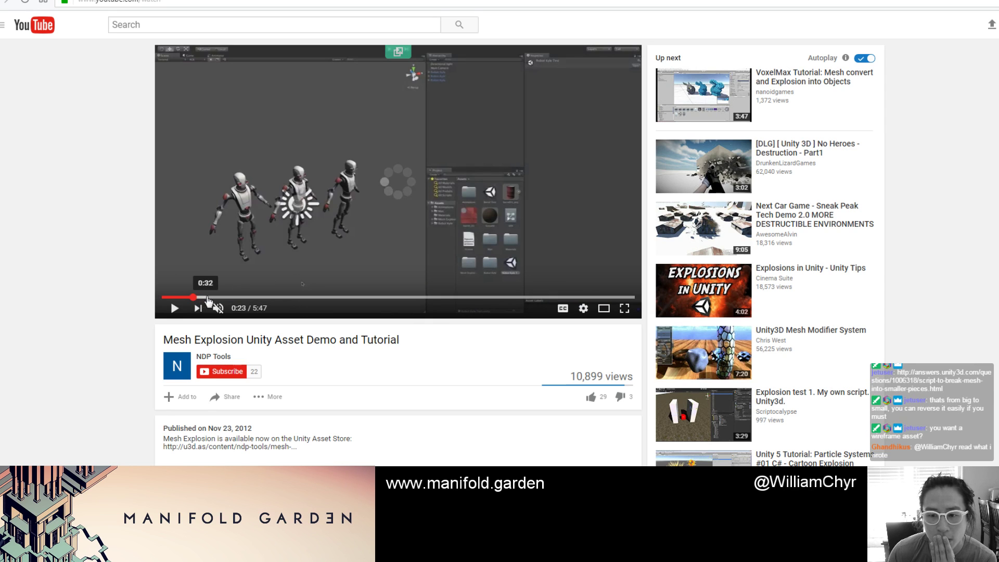
click(210, 298)
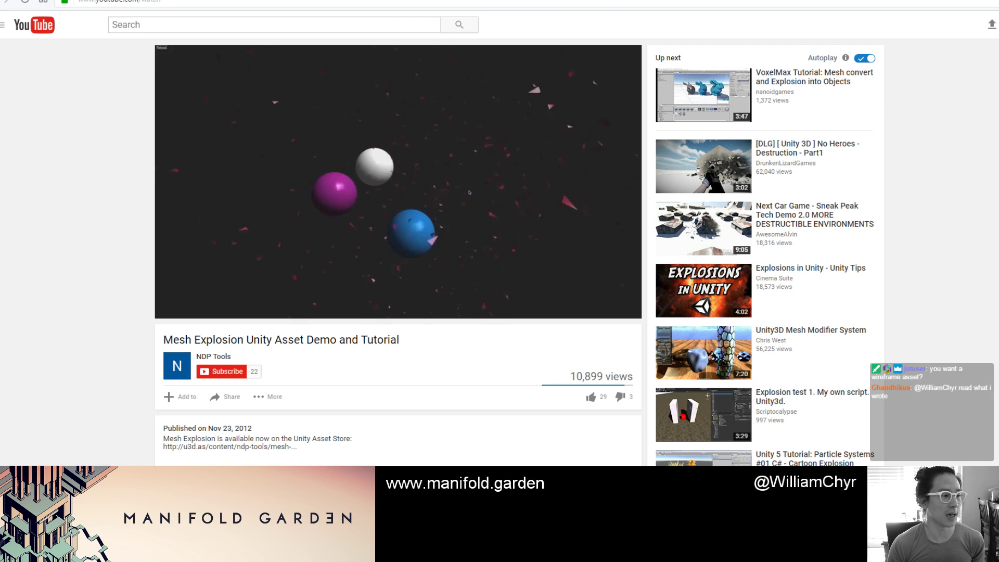
Step: Search Google for "assassins creed world animation" in a new tab, open the Assassin's Creed Syndicate CGI trailer, and skip to about 0:32
key(ctrl+t)
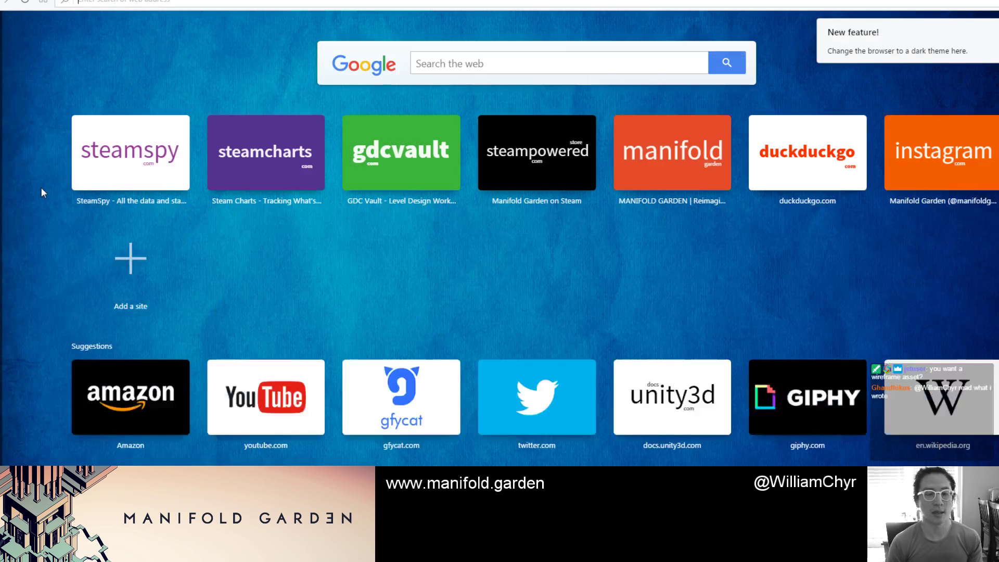
text(assassins cr)
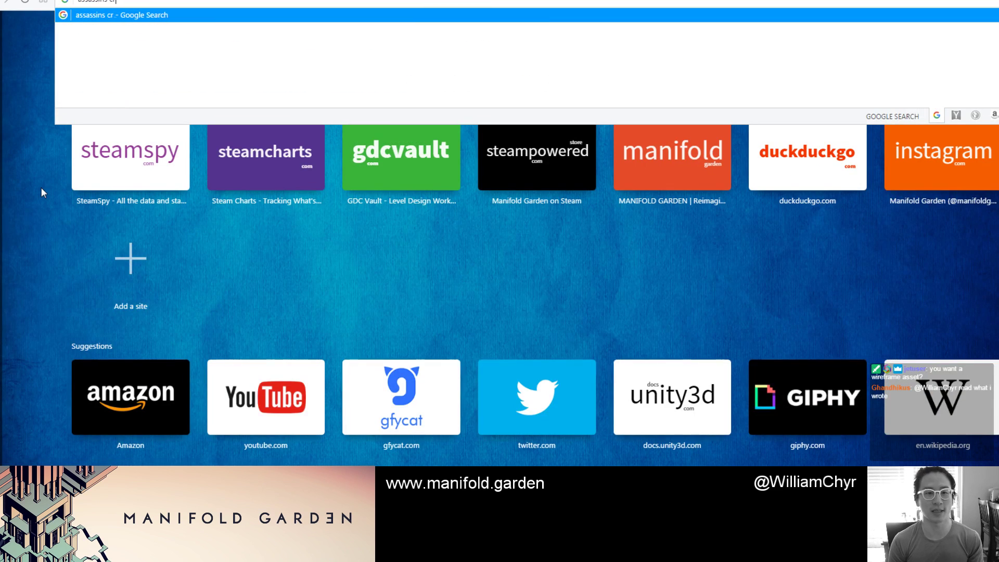
text(eed world animation)
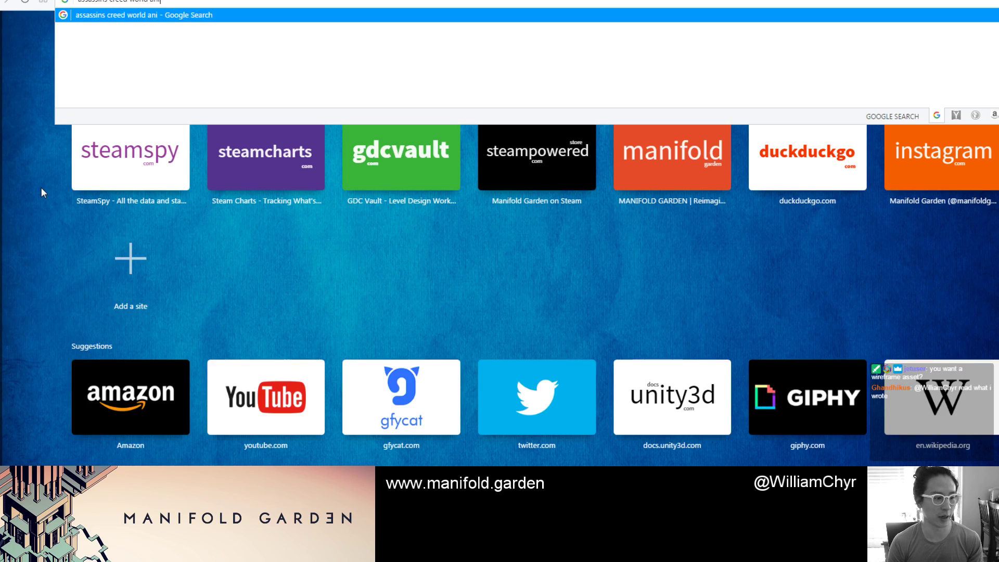
key(Return)
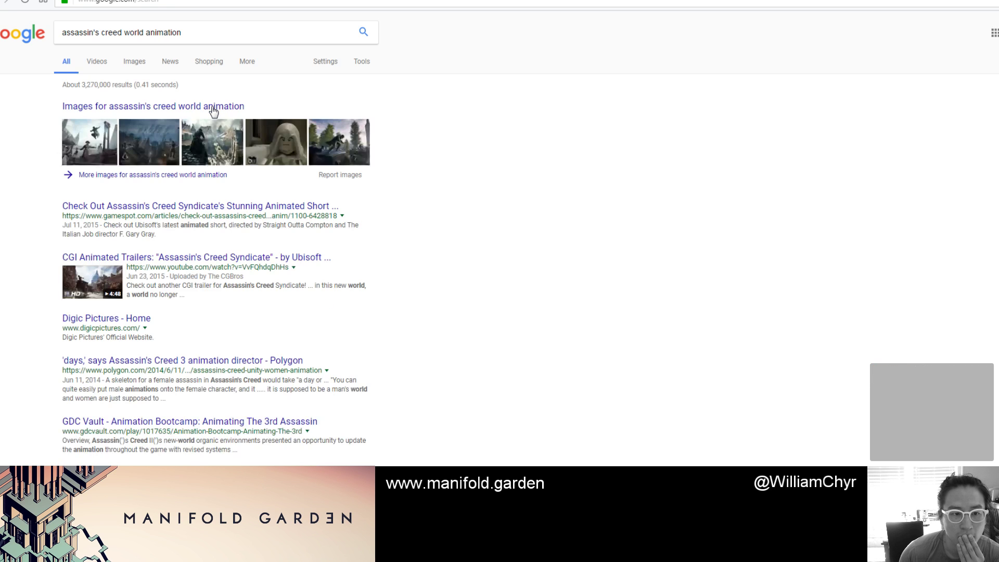
click(147, 260)
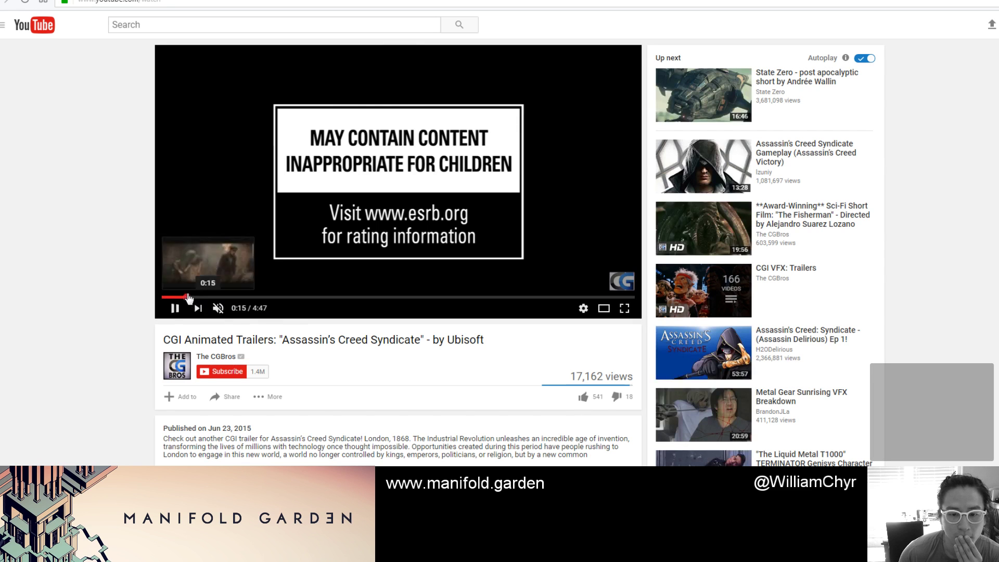
click(212, 297)
click(259, 96)
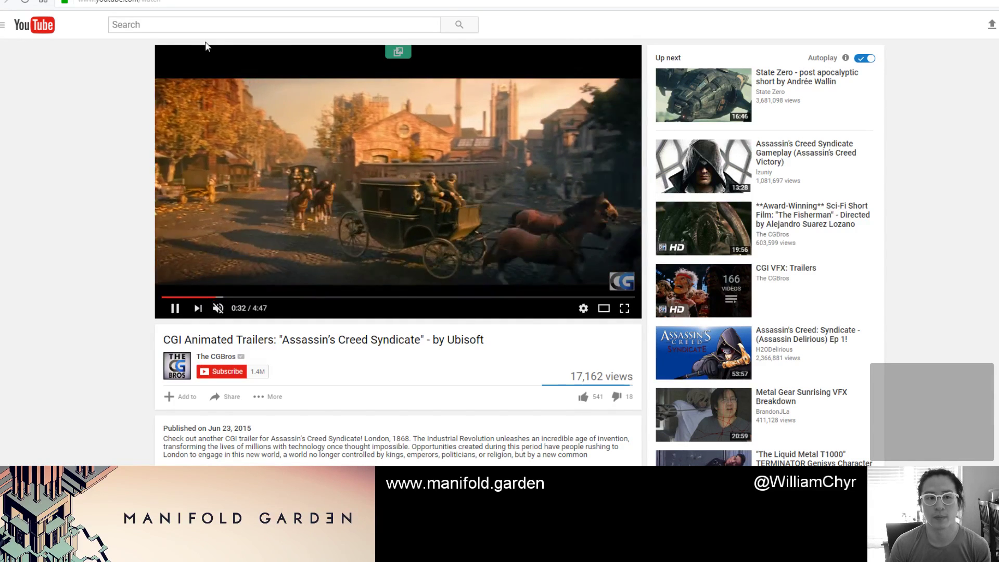
Step: Search YouTube for "assassins creed intro wolrd scene" and look through the video results
click(203, 25)
text(ass)
text(assi)
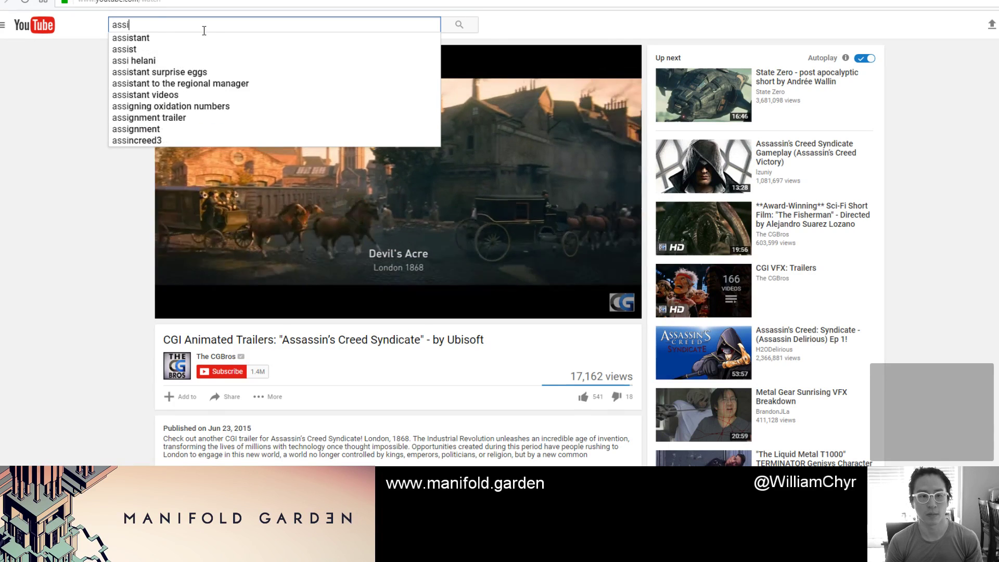
key(BackSpace)
text(assins creed intro )
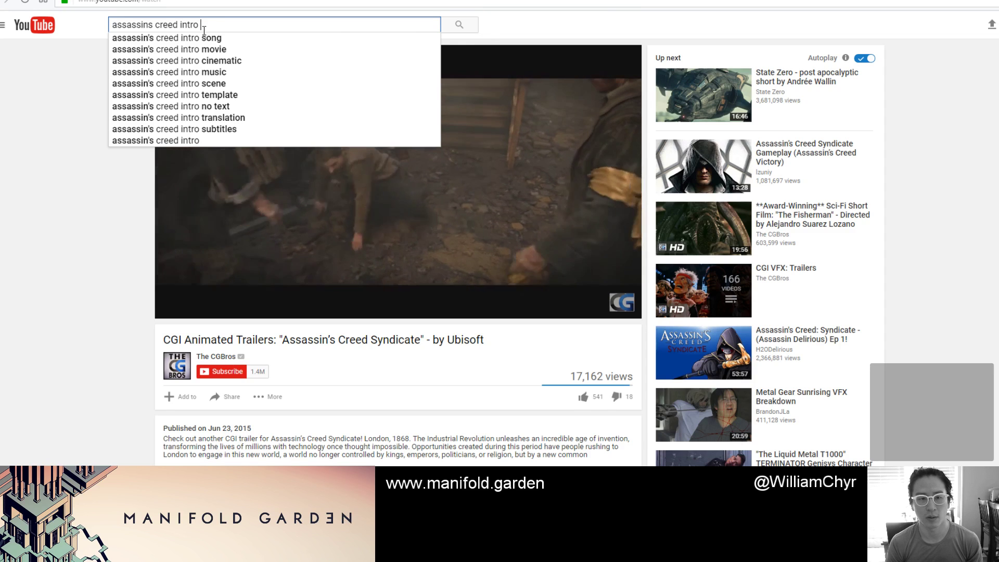
text(wolrd scene)
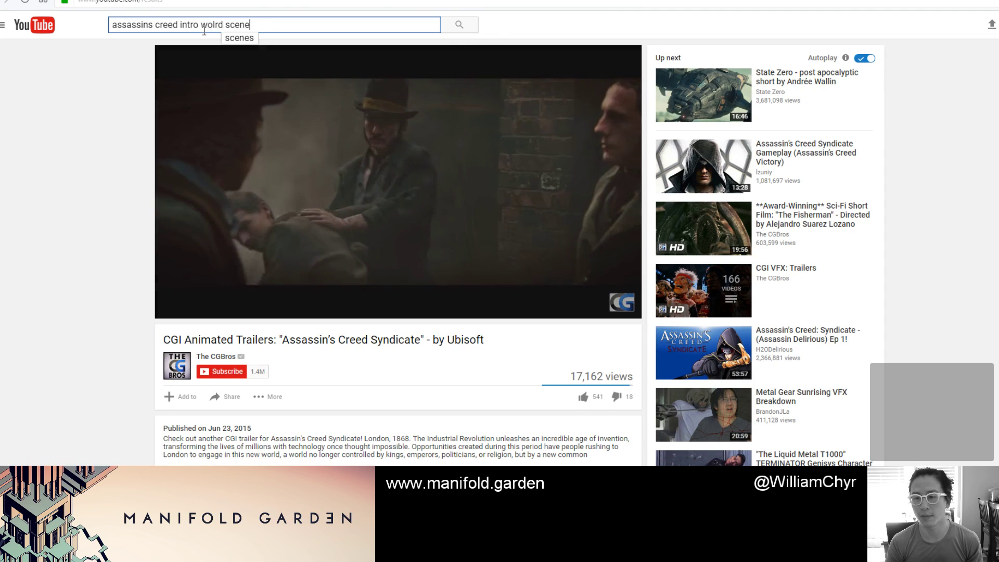
key(Return)
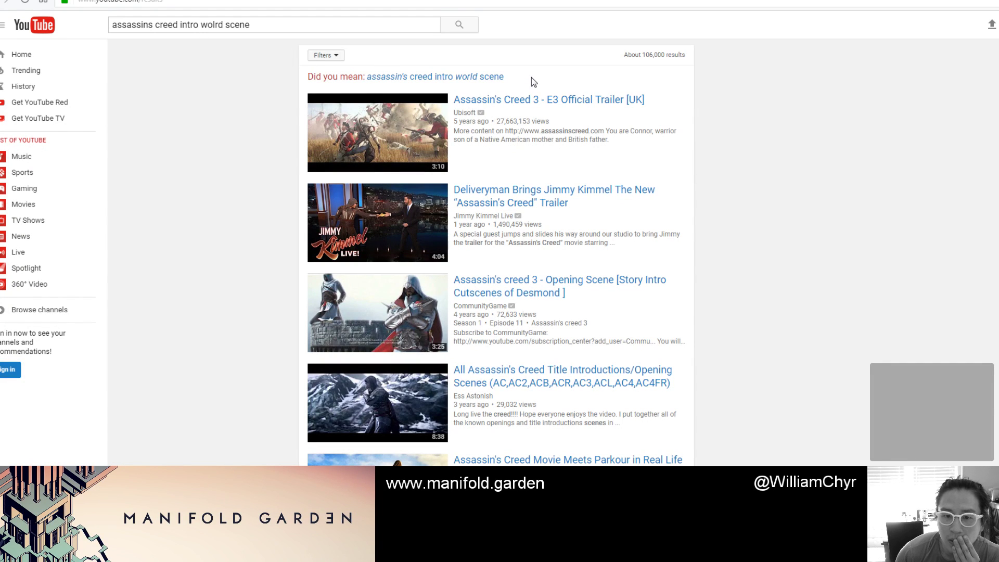
scroll(481, 113, down, 4)
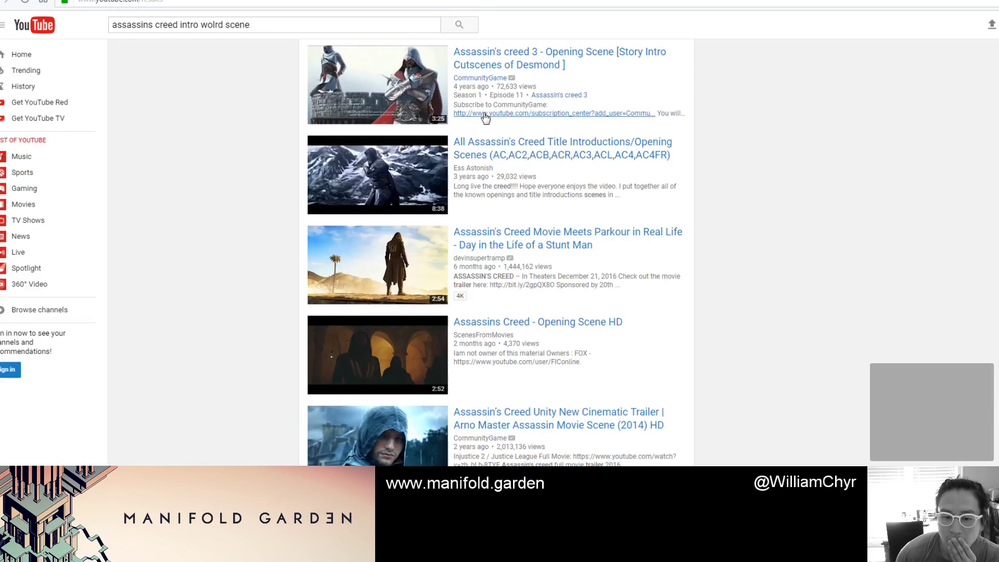
scroll(484, 117, down, 3)
scroll(485, 119, down, 2)
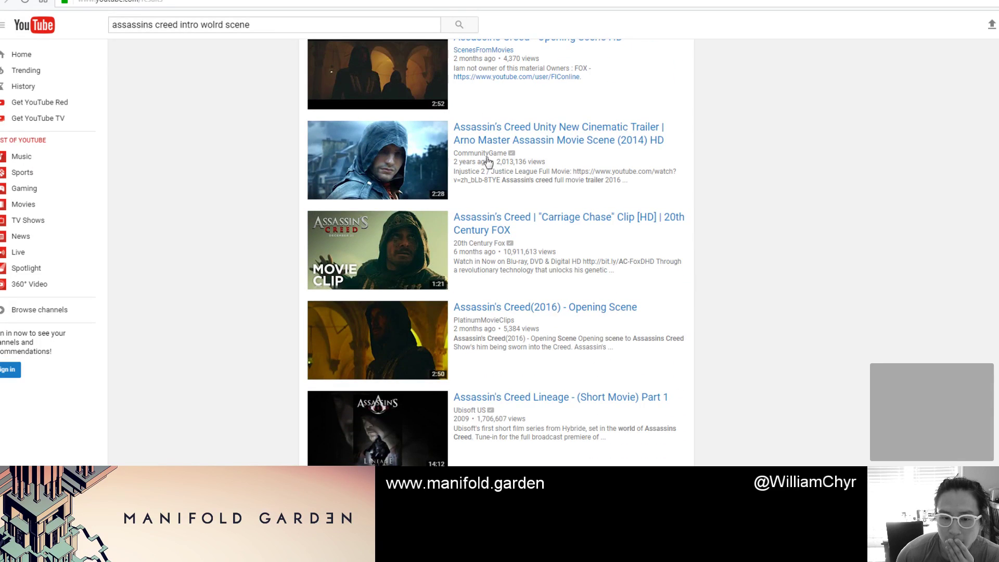
scroll(256, 174, up, 7)
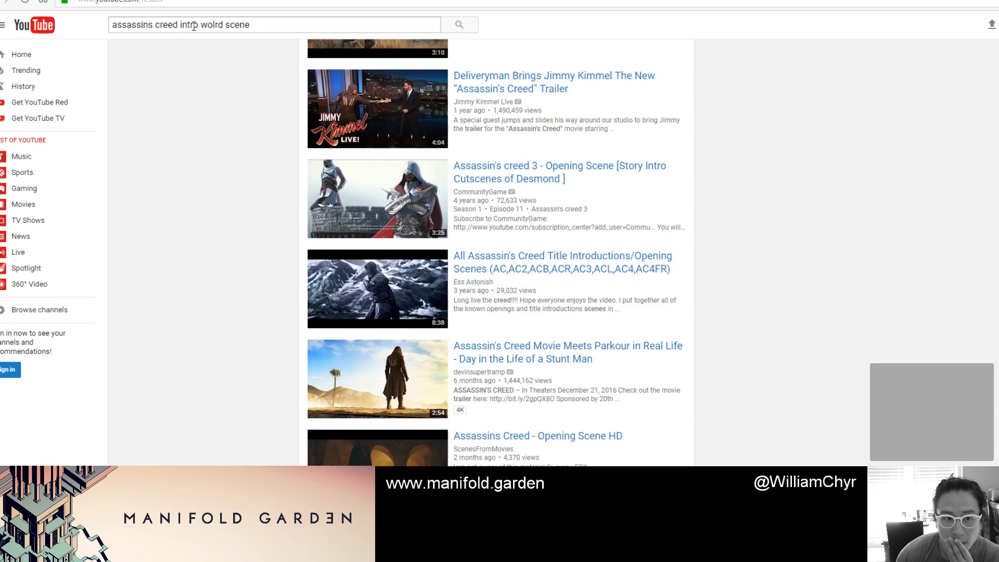
Step: Change the YouTube search to "assassins creed chapter 1"
drag(180, 24, 350, 24)
text(ch)
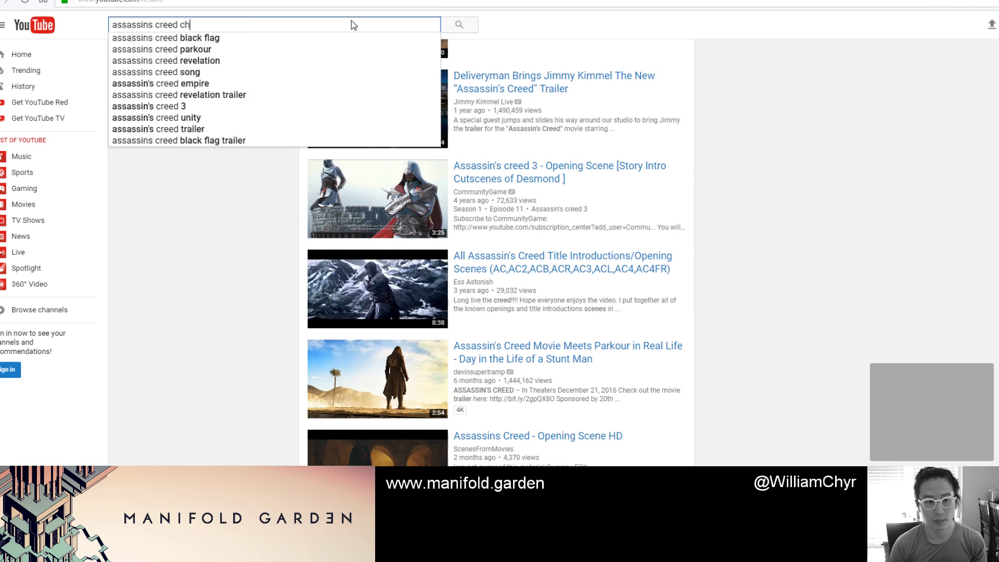
text(apter 1)
key(Return)
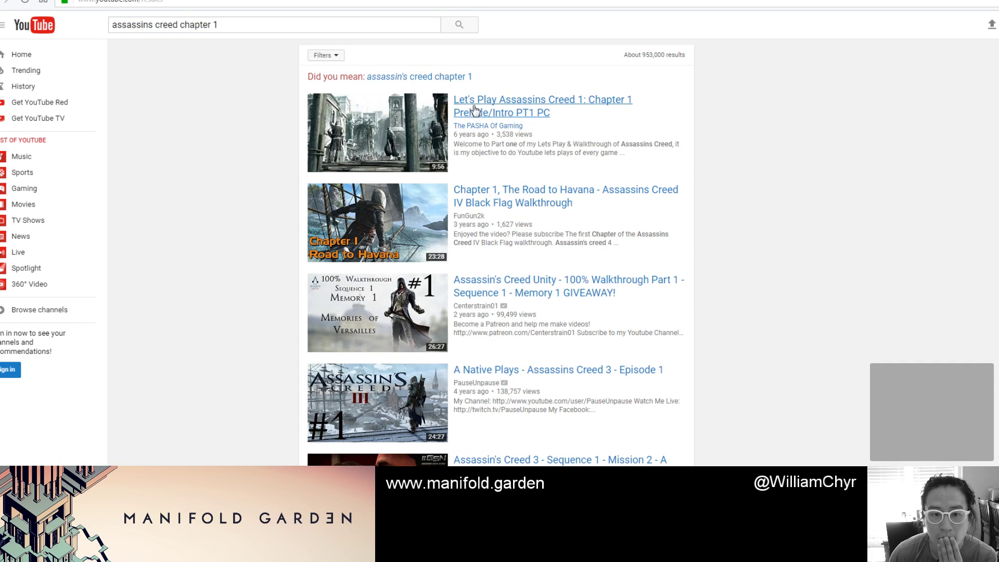
Step: Change the YouTube search to "assassins creed 2 chapter"
drag(180, 24, 214, 24)
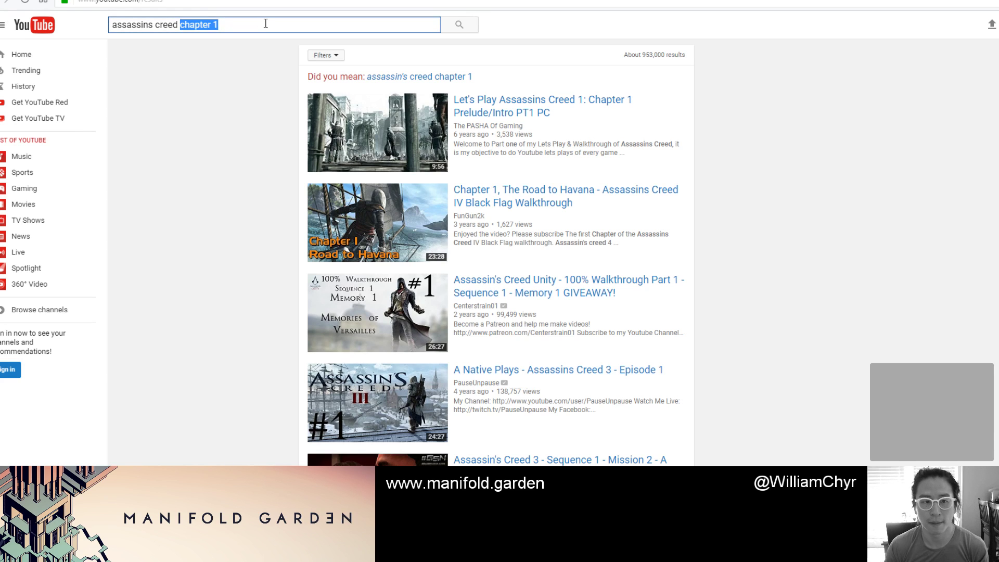
text(2 chapter)
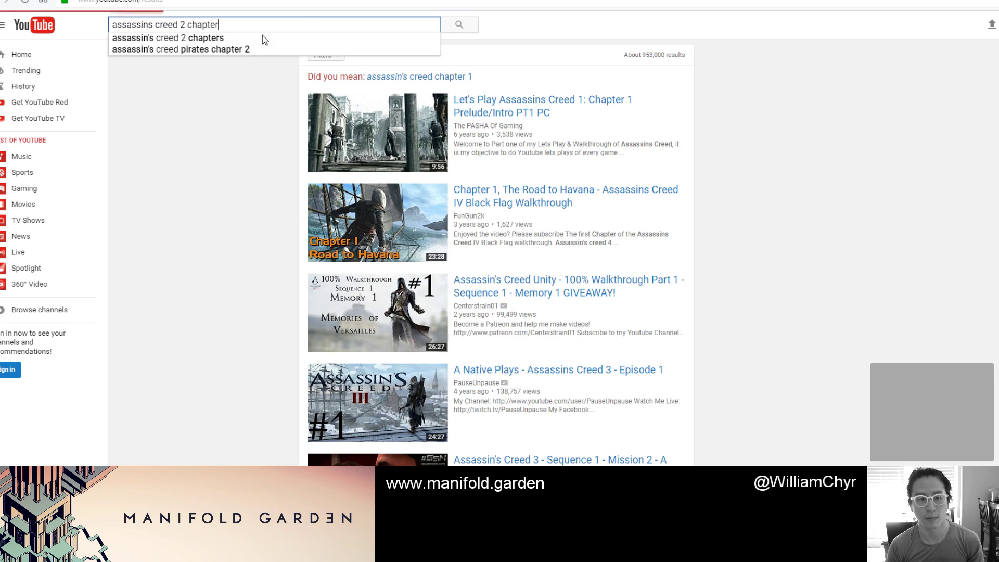
key(Return)
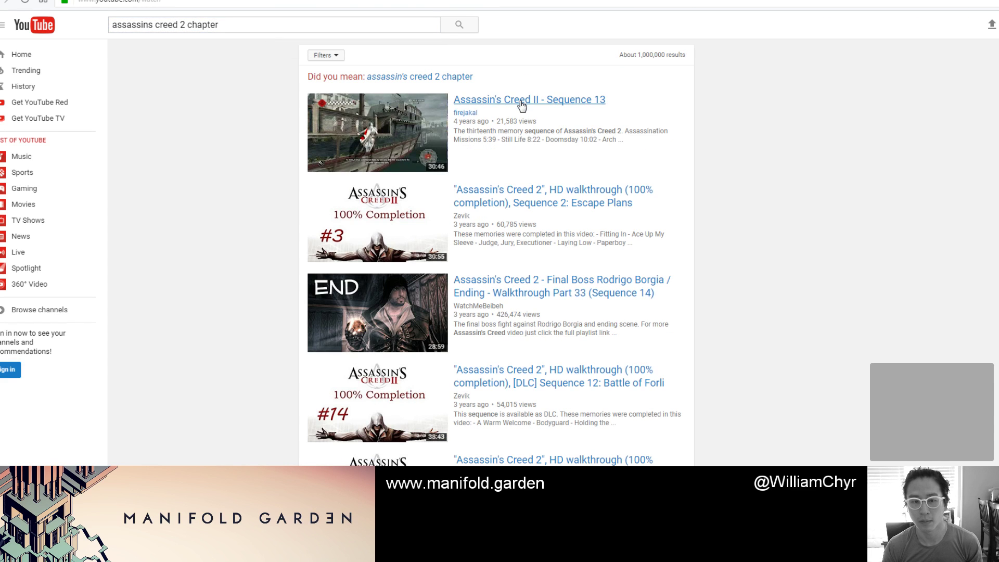
Step: Open the "Assassin's Creed II - Sequence 13" video, skip to about 0:47, and play it from there
click(522, 106)
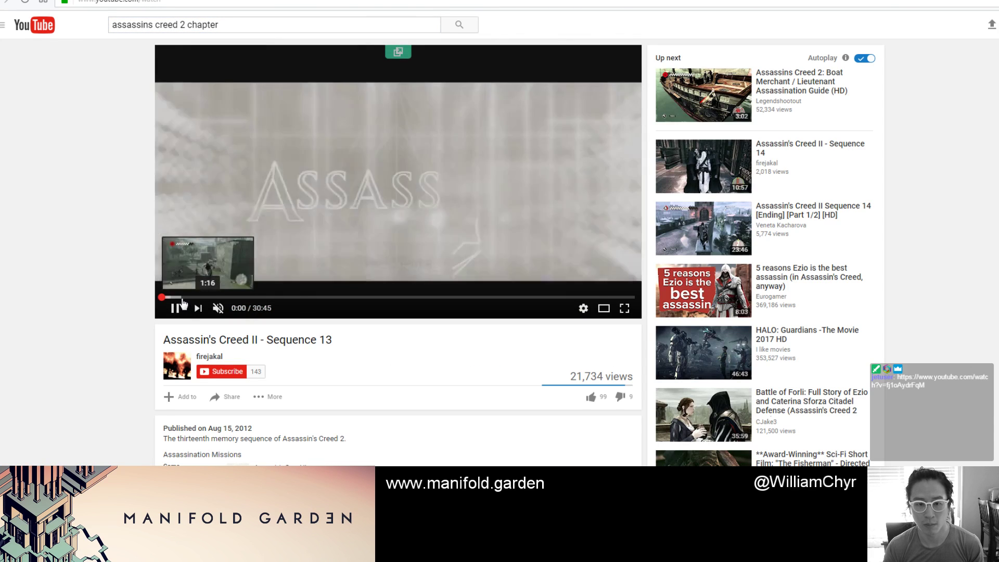
click(173, 297)
click(175, 307)
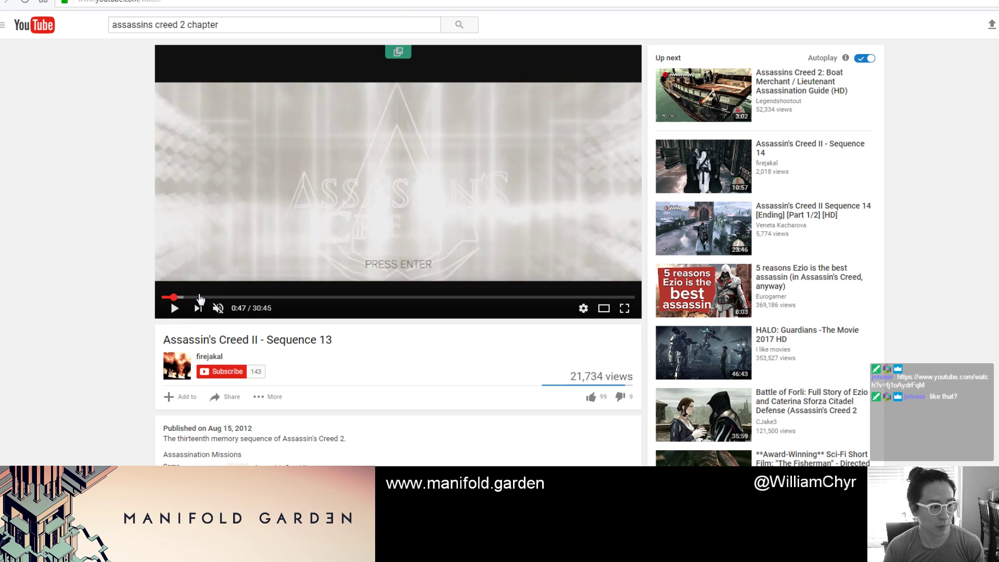
key(space)
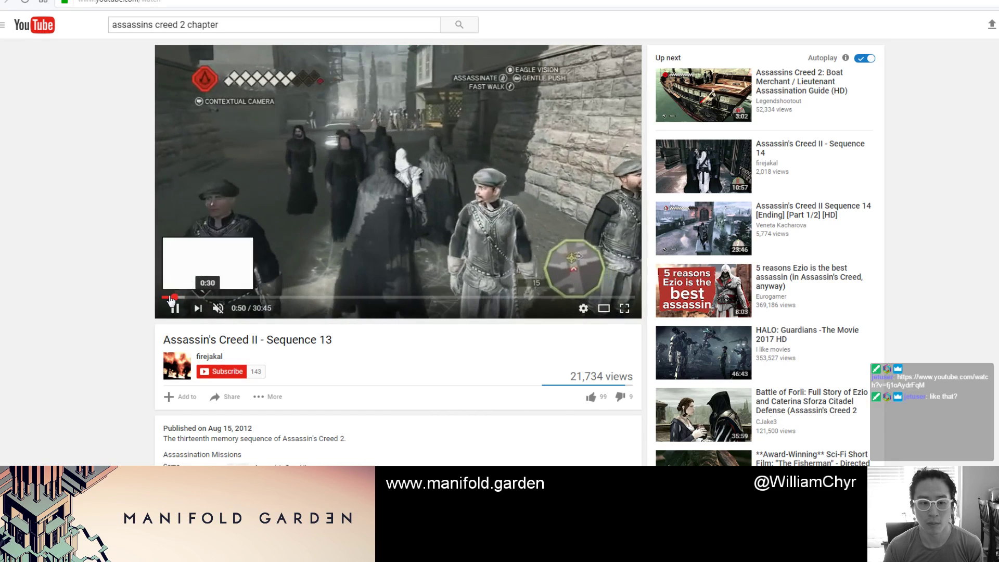
Step: Rewind the Sequence 13 video to about 0:18, play the world-loading scene, and pause at 0:22
click(169, 297)
key(space)
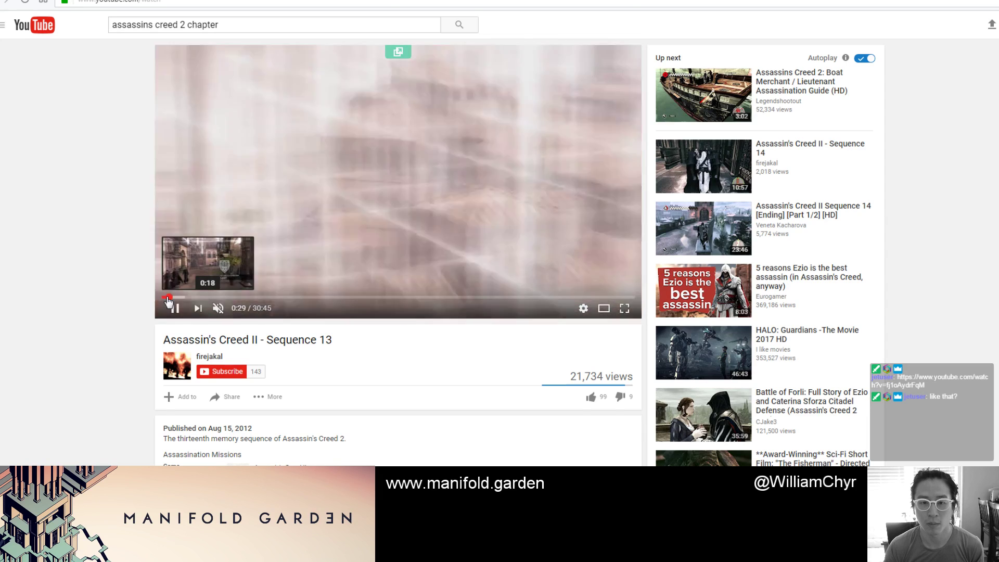
click(166, 297)
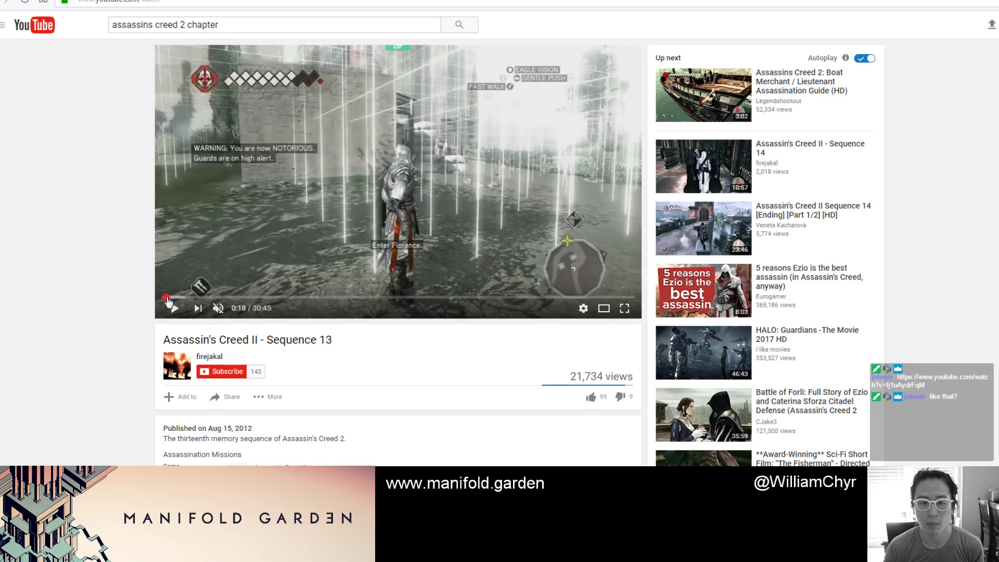
click(172, 311)
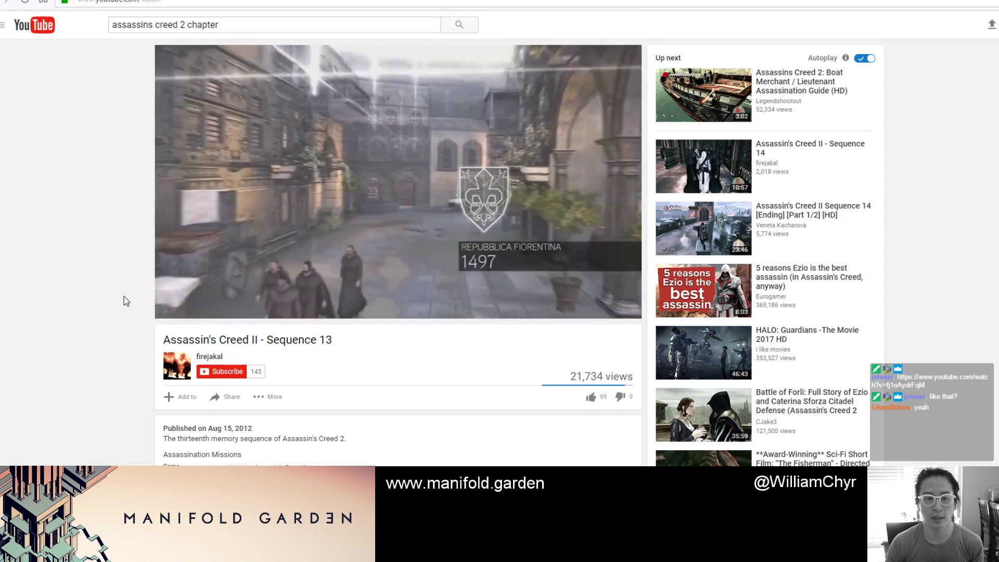
click(168, 309)
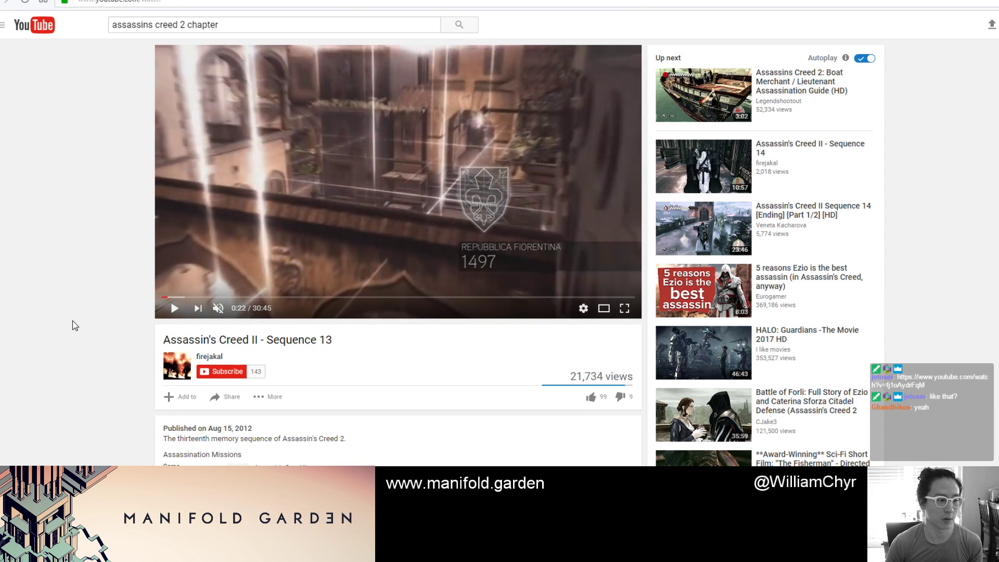
key(ctrl+t)
text(https://www.youtube.com/watch?v=fj1oAydrFqM)
key(Return)
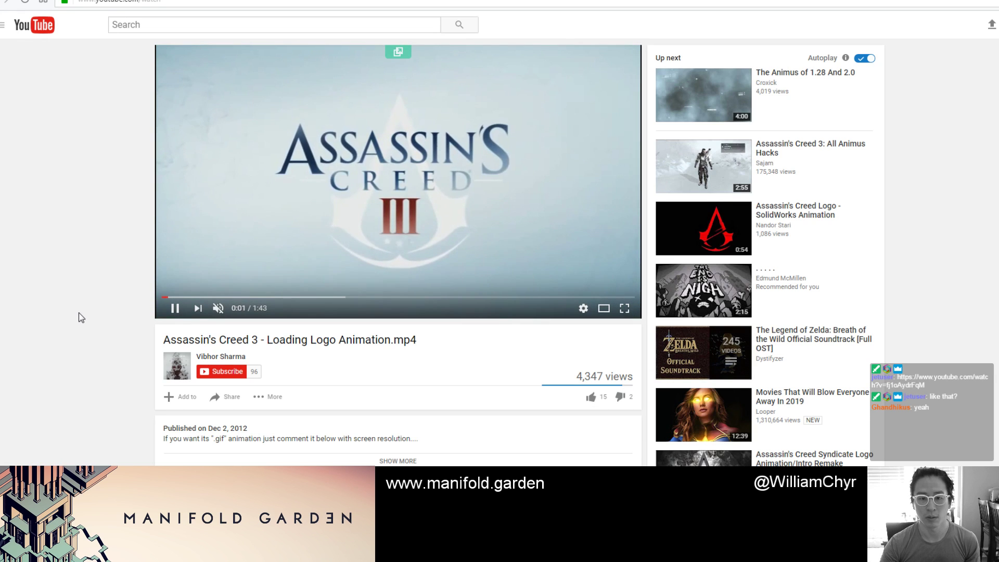
click(218, 297)
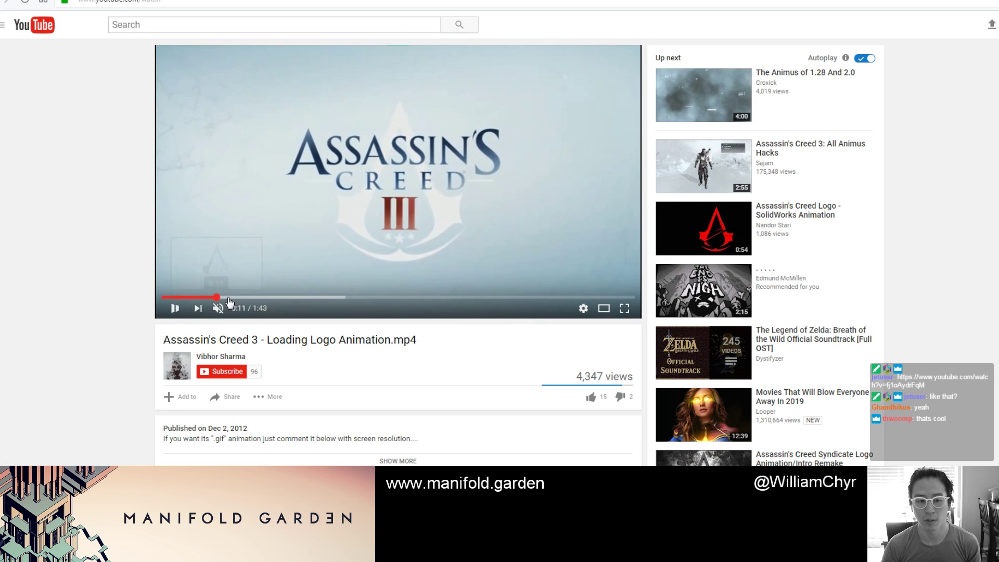
drag(229, 302, 189, 303)
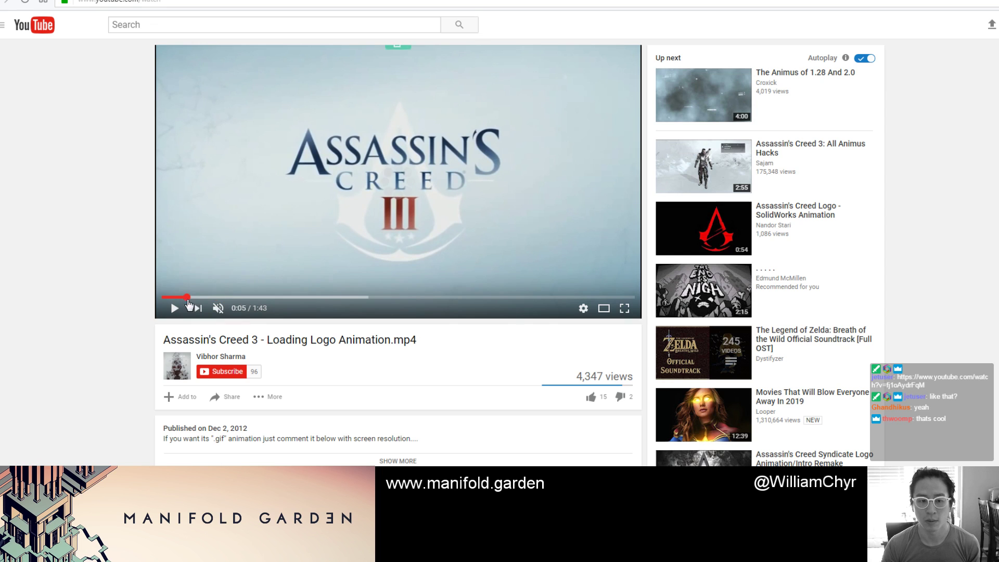
key(ctrl+l)
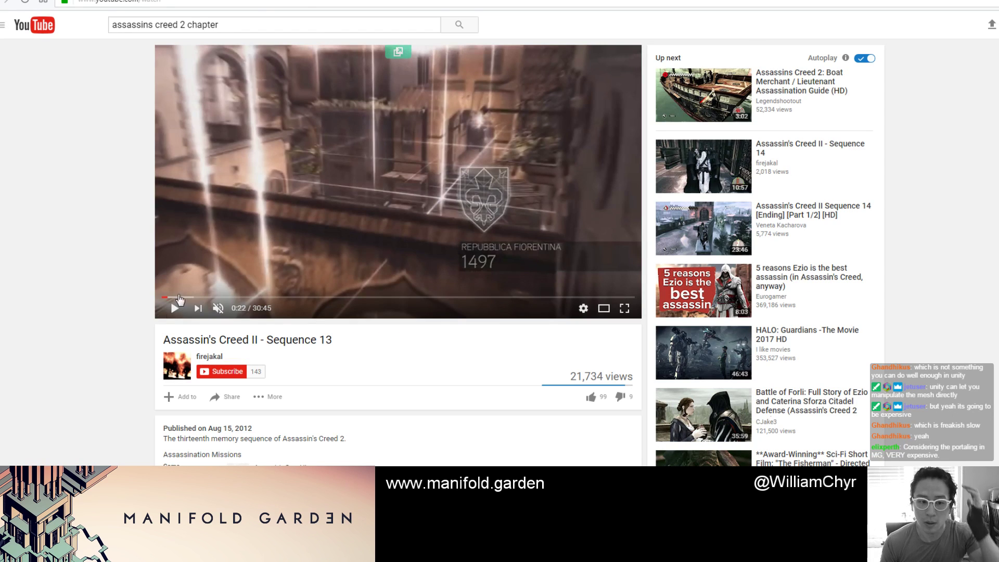
Step: Replay the Sequence 13 video from the start in full screen, pause at 0:12, exit full screen, and select its web address
click(173, 308)
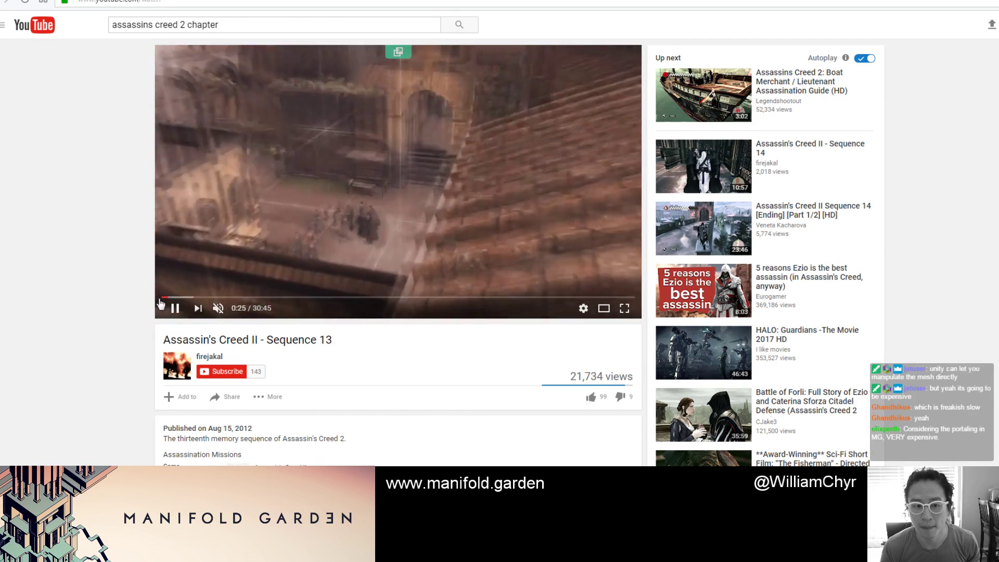
click(162, 297)
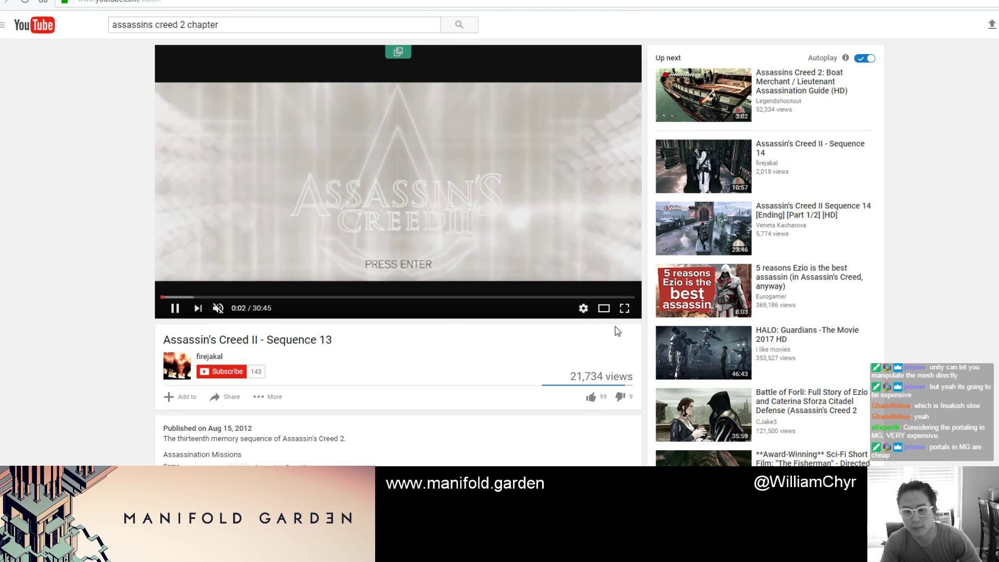
scroll(621, 302, down, 1)
click(624, 268)
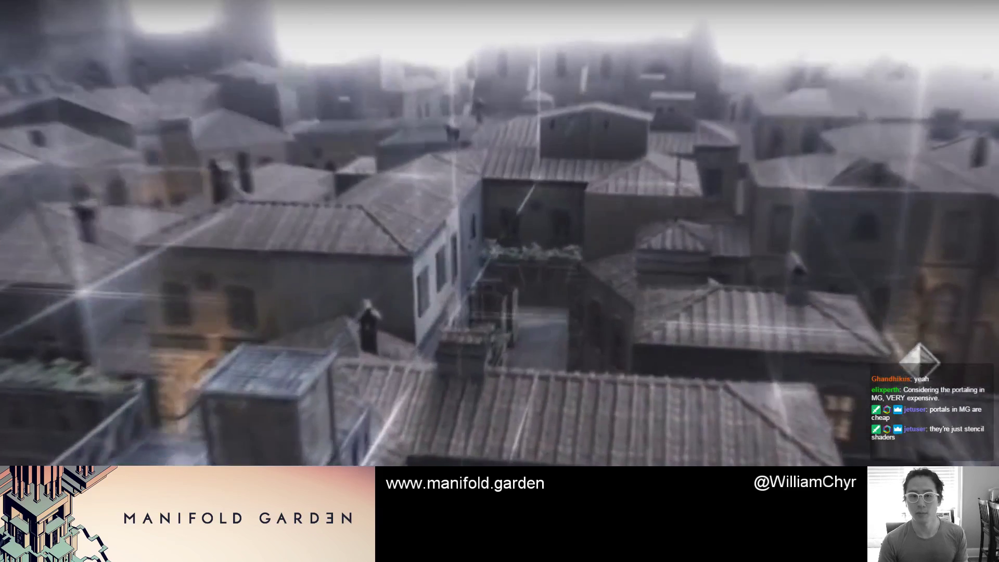
click(297, 366)
key(Escape)
click(186, 1)
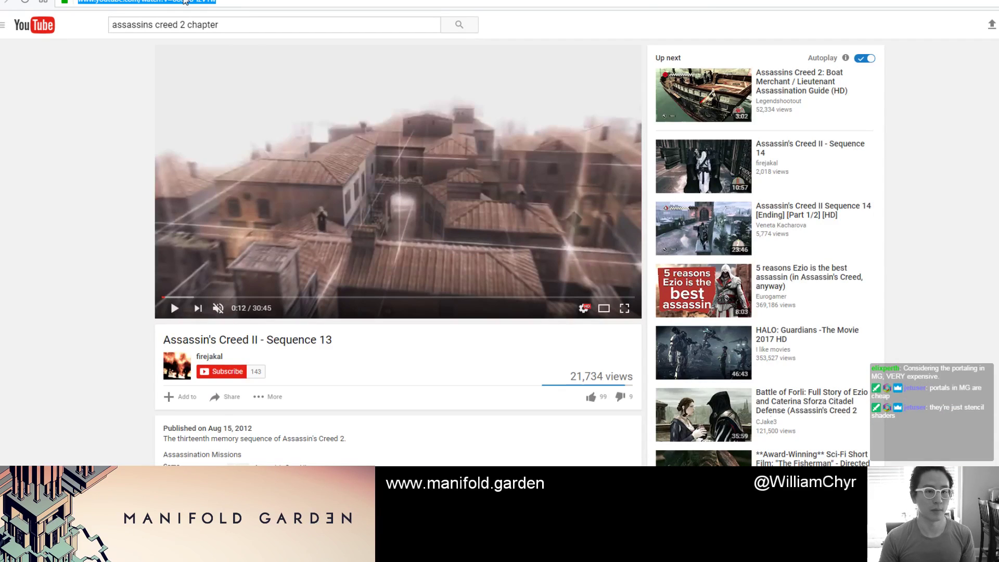
key(alt+Tab)
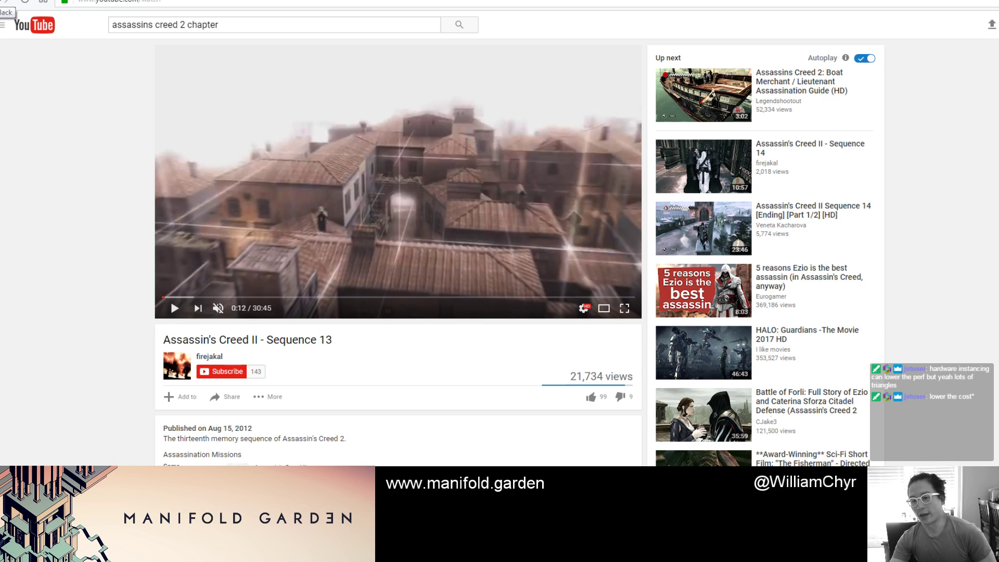
Step: Open the suggested "Assassin's Creed II - Sequence 14" video and pause it at 0:38
click(826, 150)
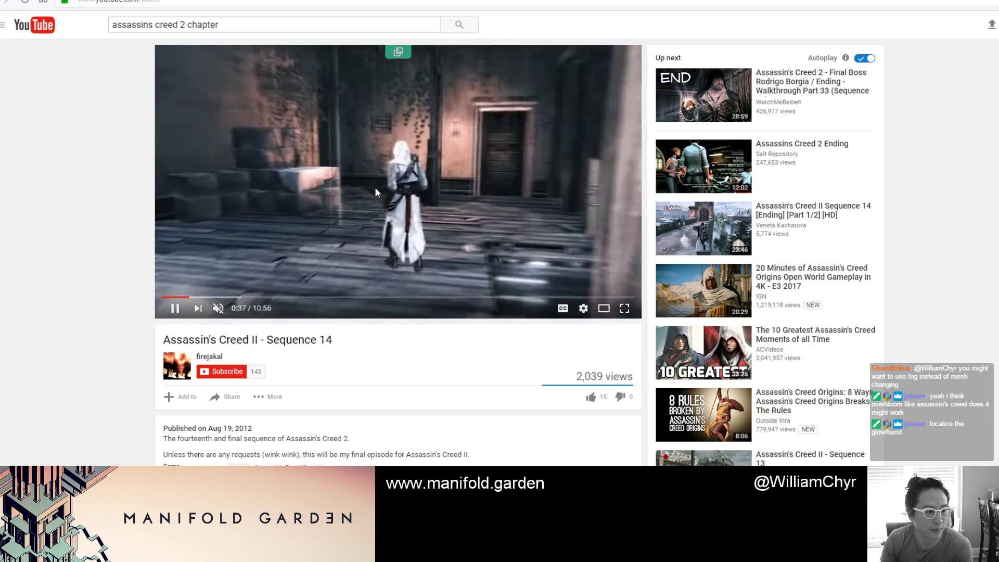
click(385, 194)
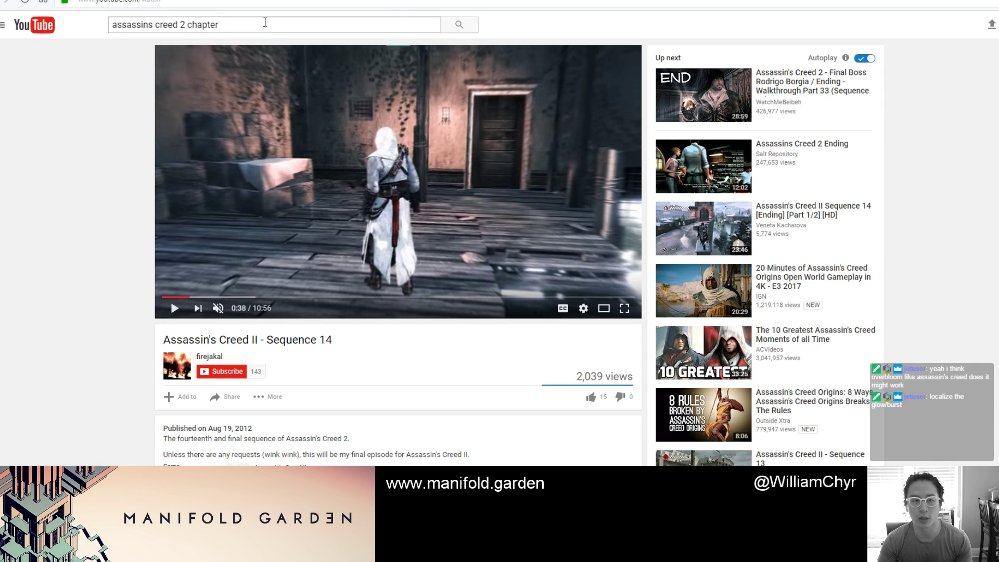
Step: Search YouTube for "vertex shader mesh formation" and look through the video results
triple_click(265, 22)
text(vertex shade)
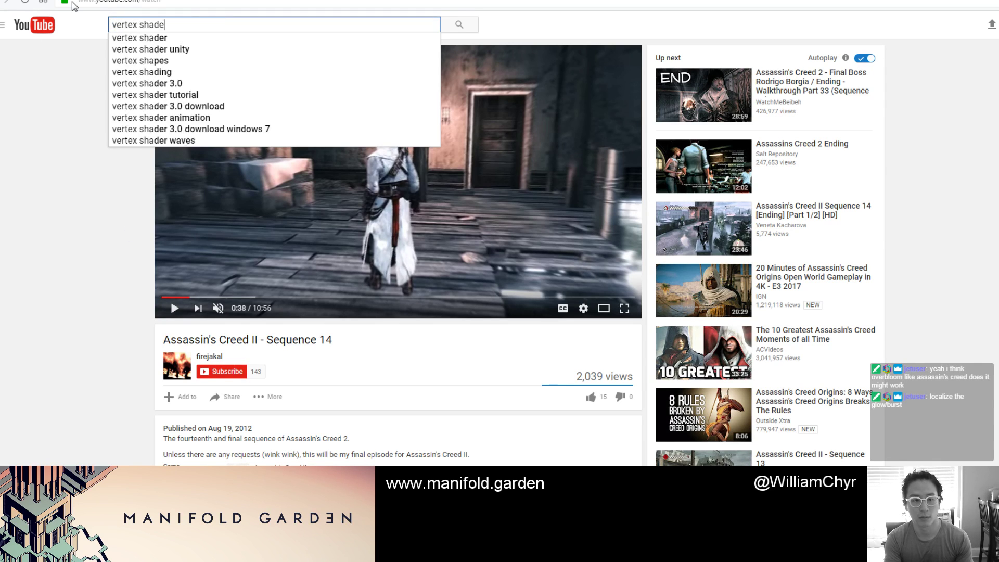
text(r me)
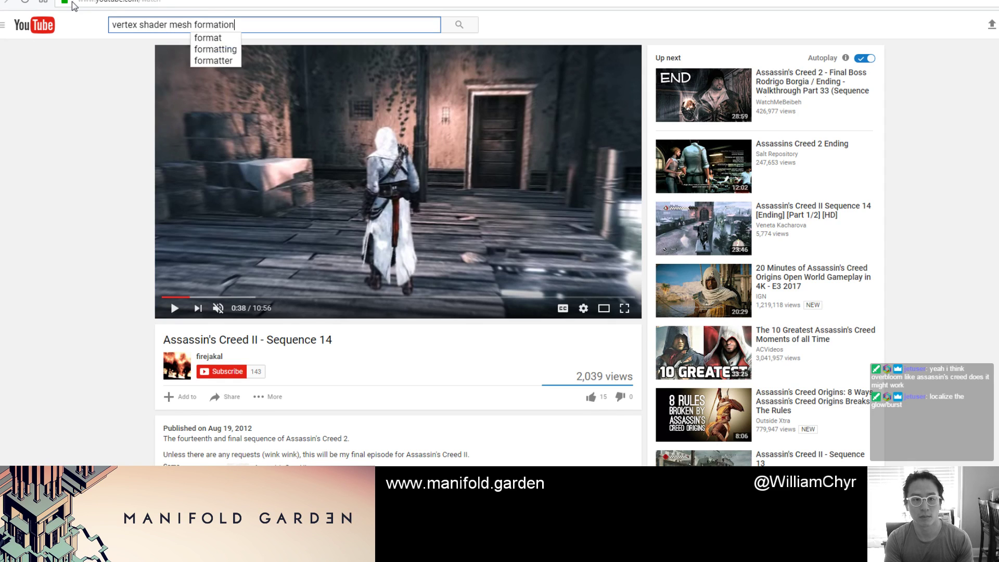
text(sh formation)
key(Return)
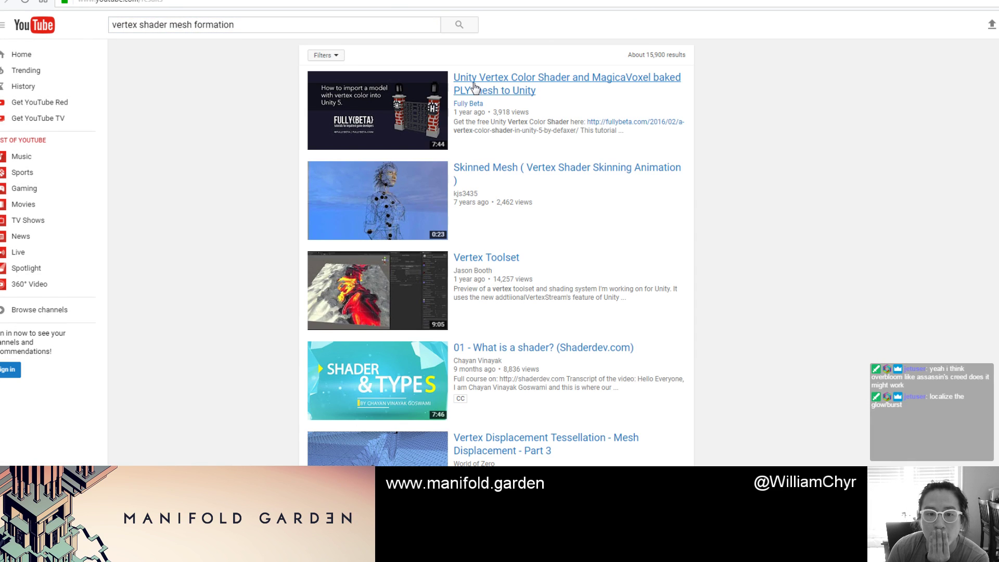
scroll(475, 88, down, 3)
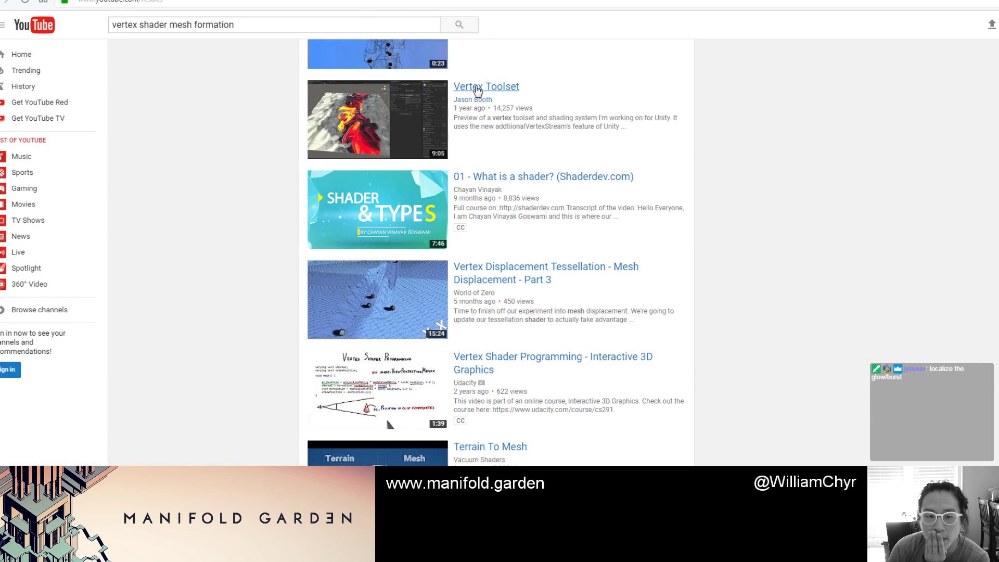
scroll(477, 90, down, 8)
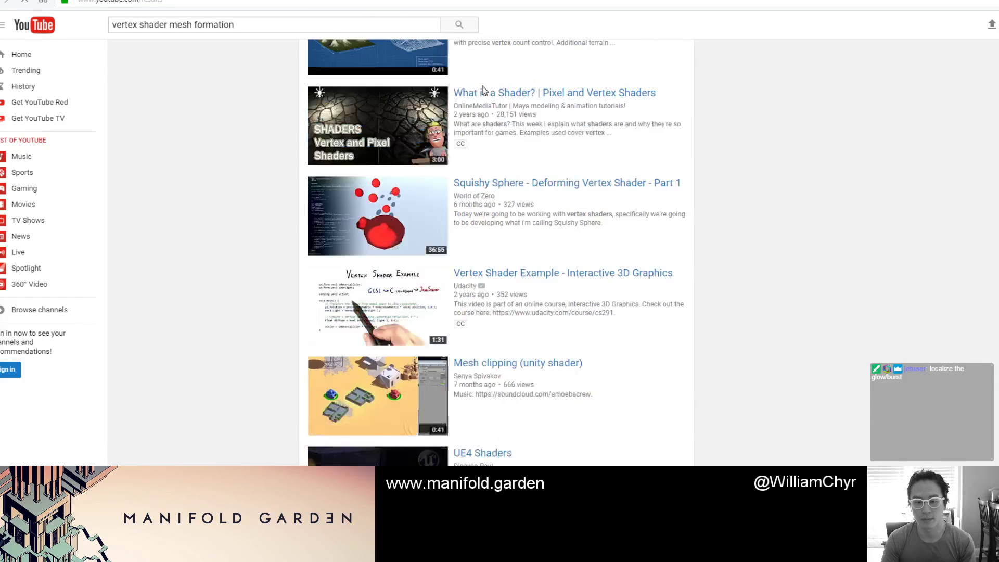
scroll(482, 88, down, 2)
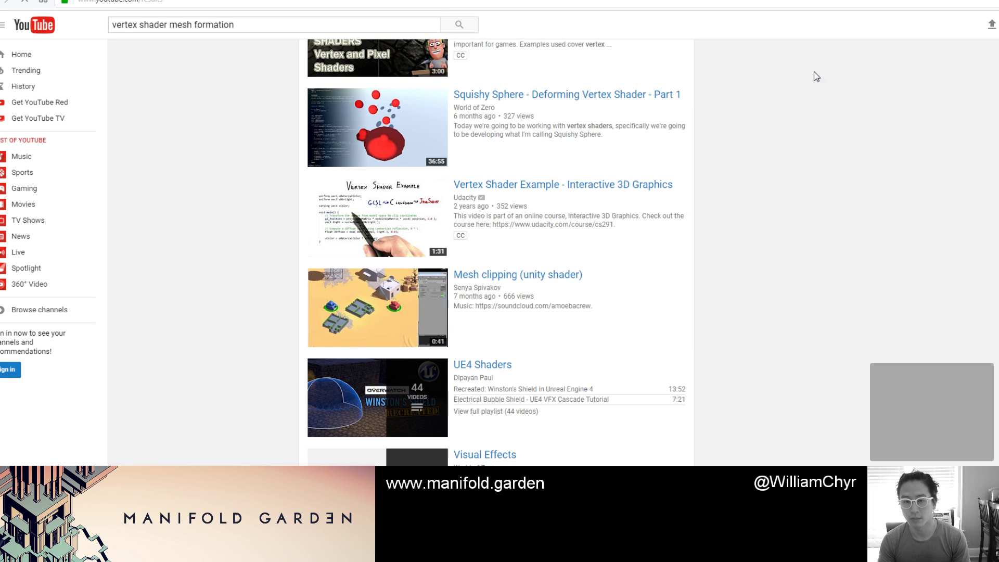
Step: Search Google for "unity vertex shader formation" in a new tab
key(ctrl+t)
text(unity ve)
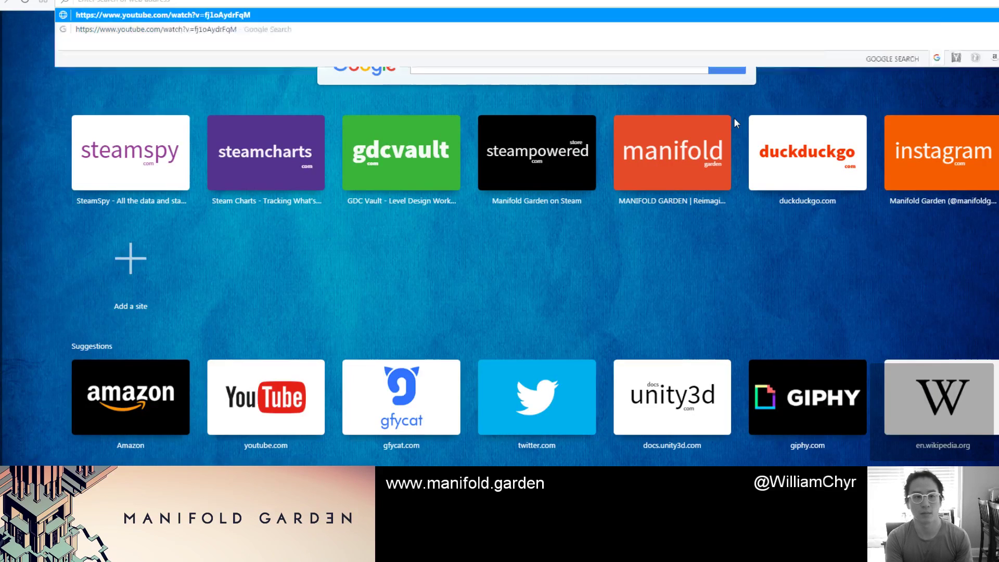
text(r)
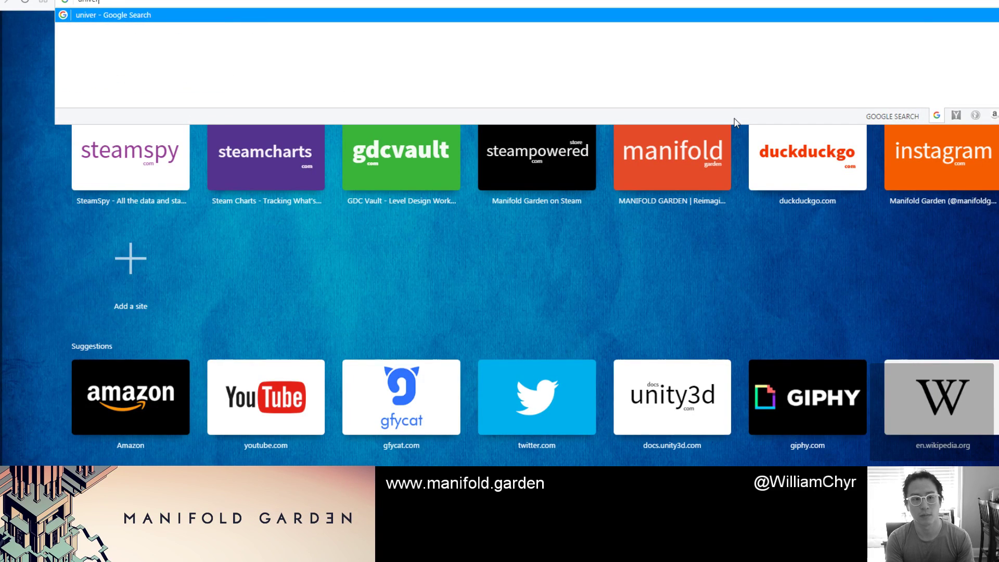
key(BackSpace)
key(BackSpace)
key(BackSpace)
text(ty ver)
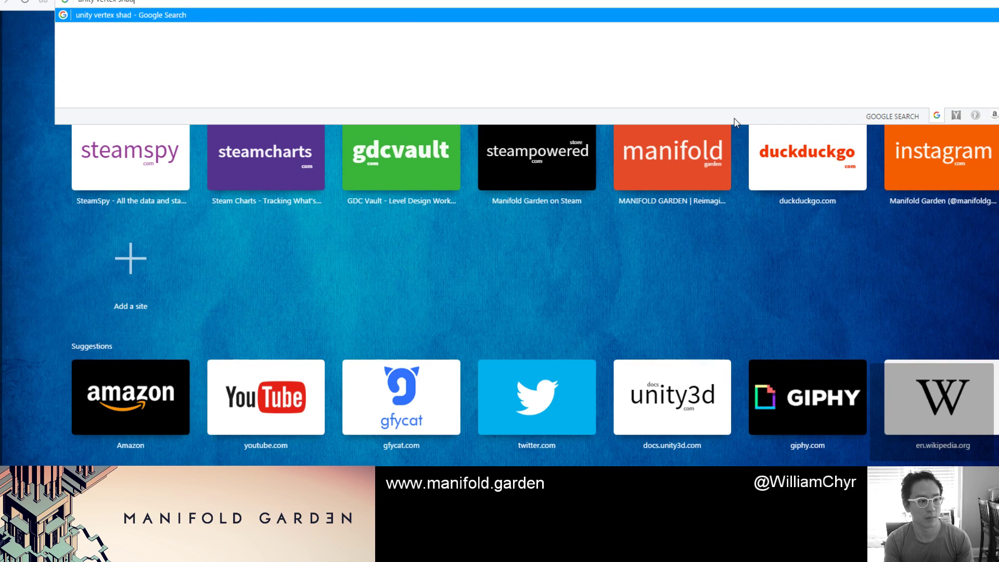
key(Return)
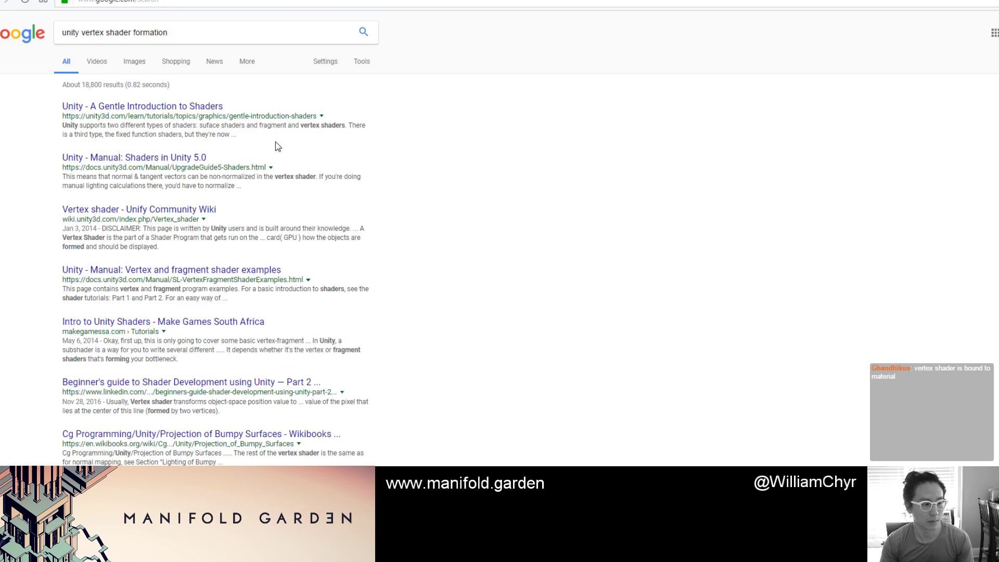
Step: Extend the Google search to "unity vertex shader formation explosion"
click(207, 31)
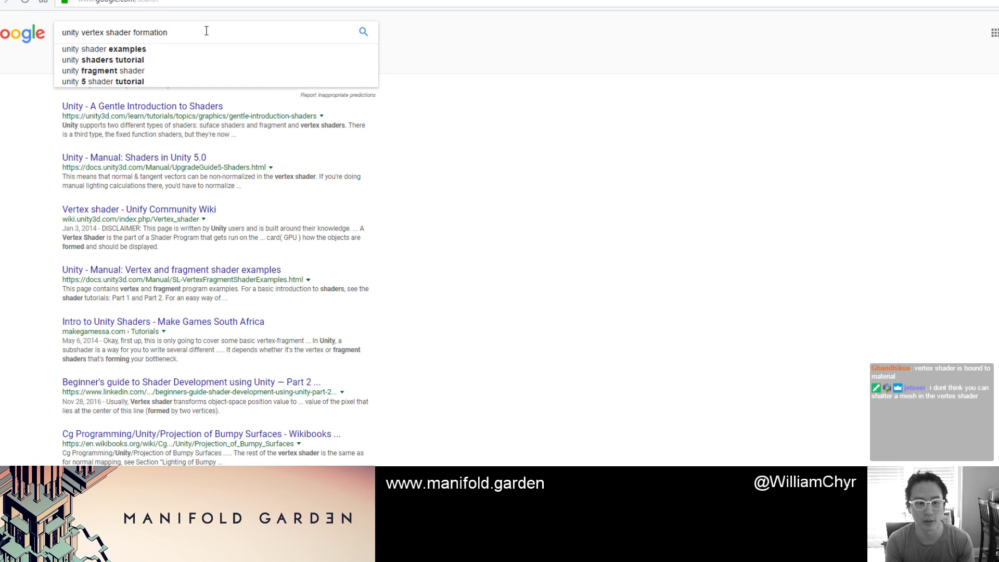
text(expl)
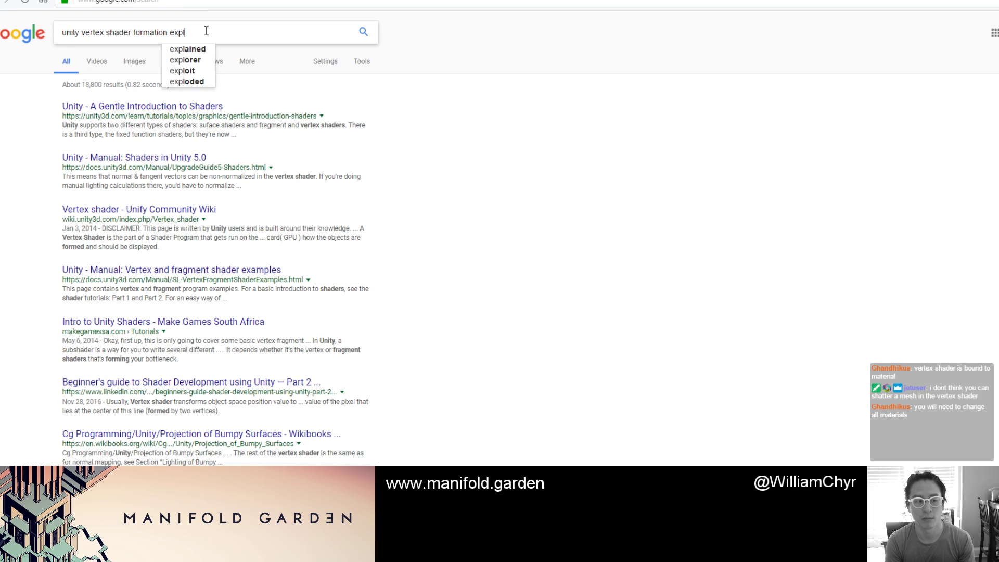
text(osion)
key(Return)
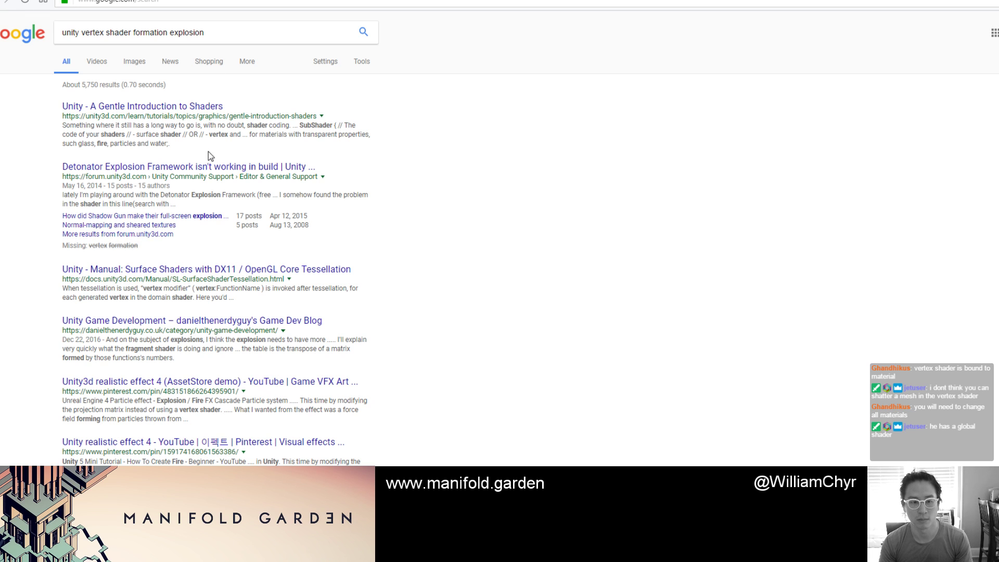
Step: Switch the explosion shader search to image results and look through them for mesh-shattering effects
click(135, 63)
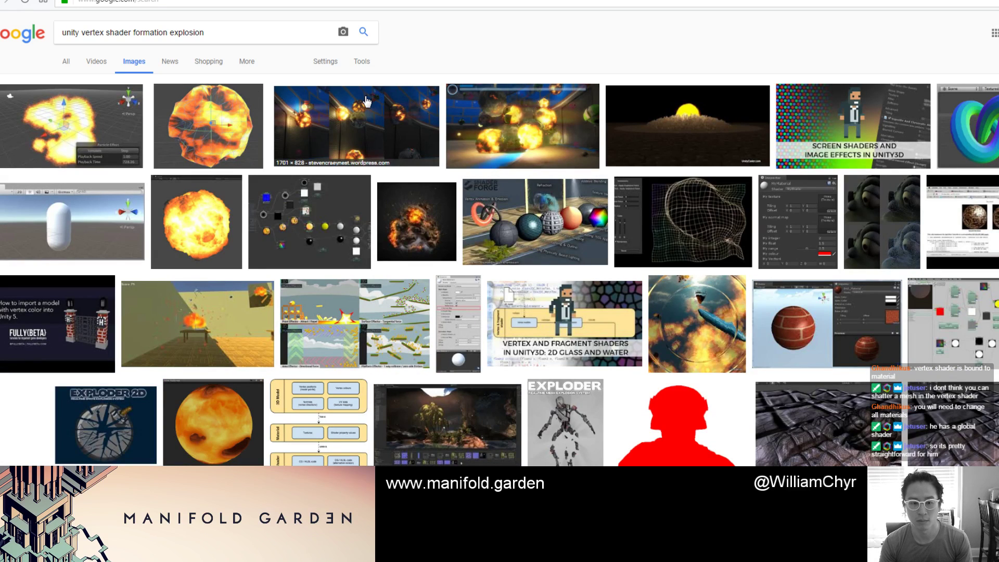
scroll(366, 102, down, 4)
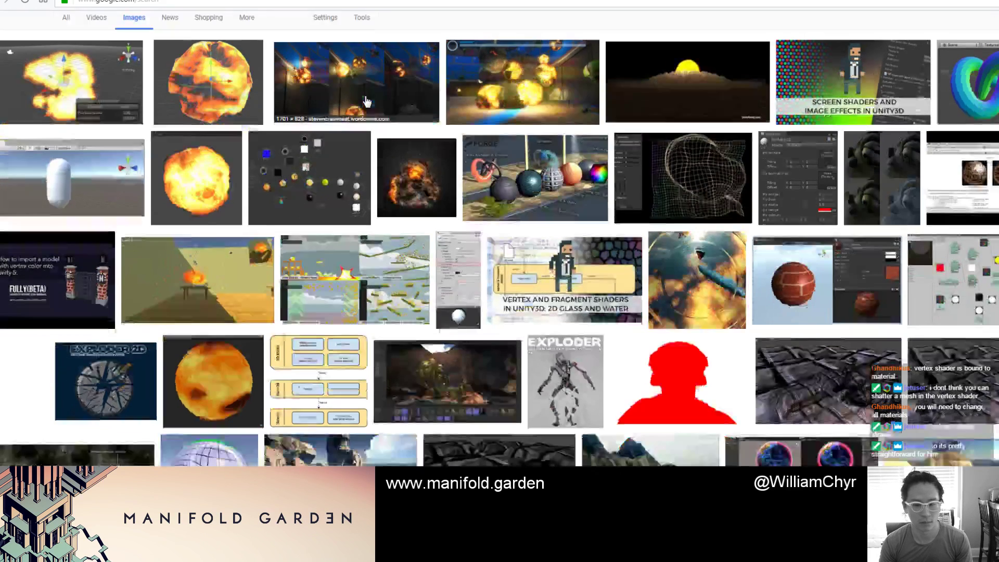
scroll(367, 102, down, 3)
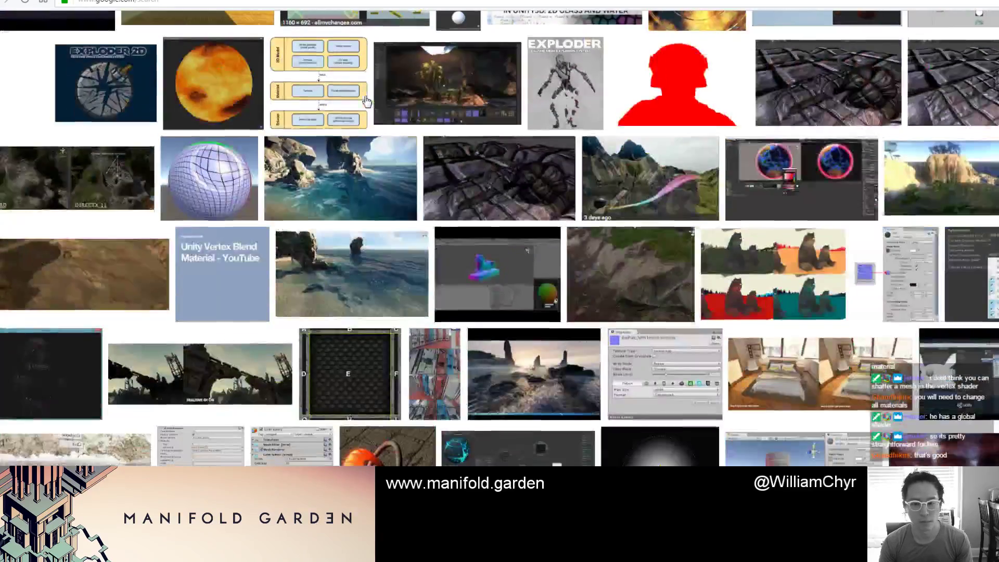
scroll(239, 75, up, 3)
scroll(239, 75, up, 5)
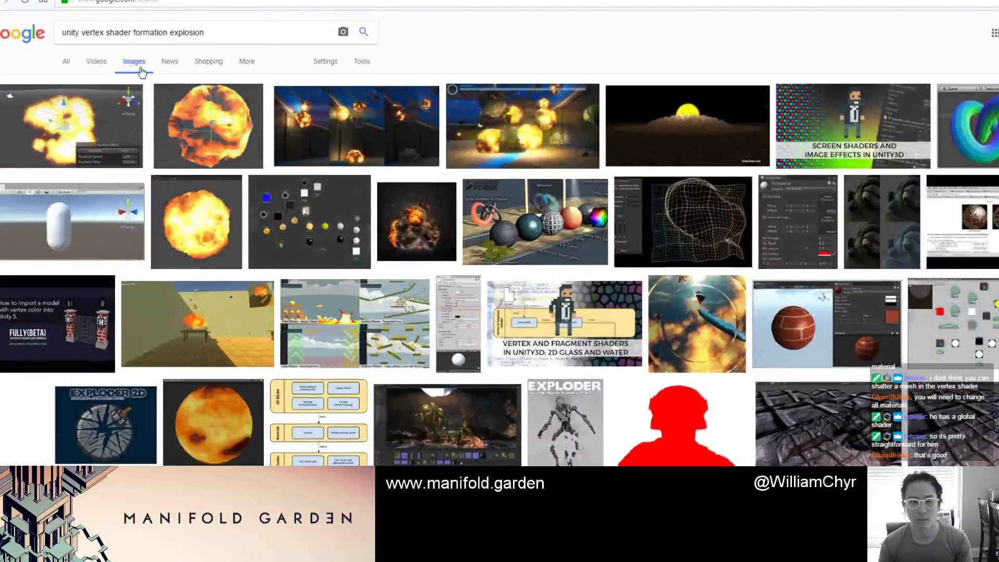
Step: Extend the Google search to "unity vertex shader formation explosion asset" and look through its image results
click(68, 61)
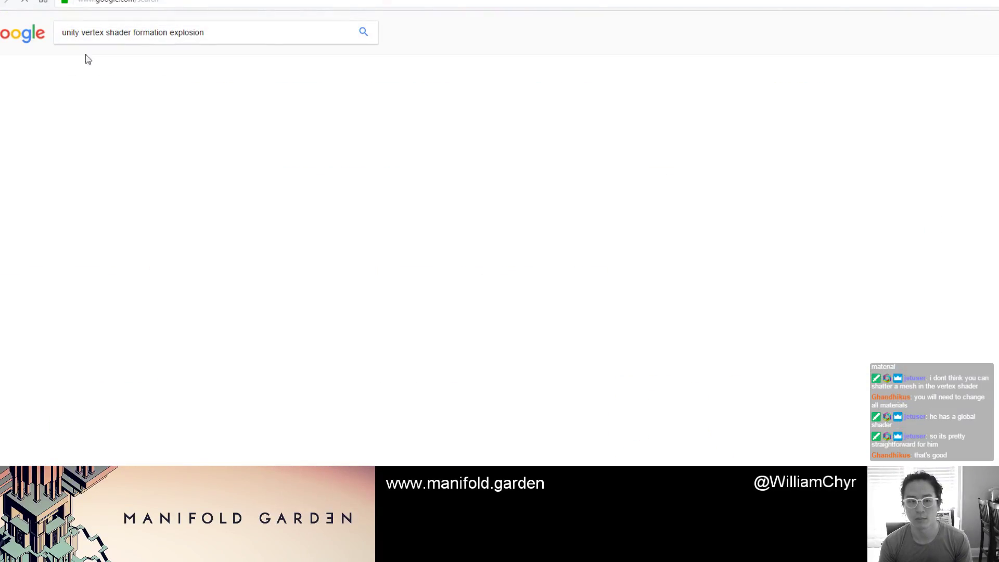
click(266, 38)
text(asset)
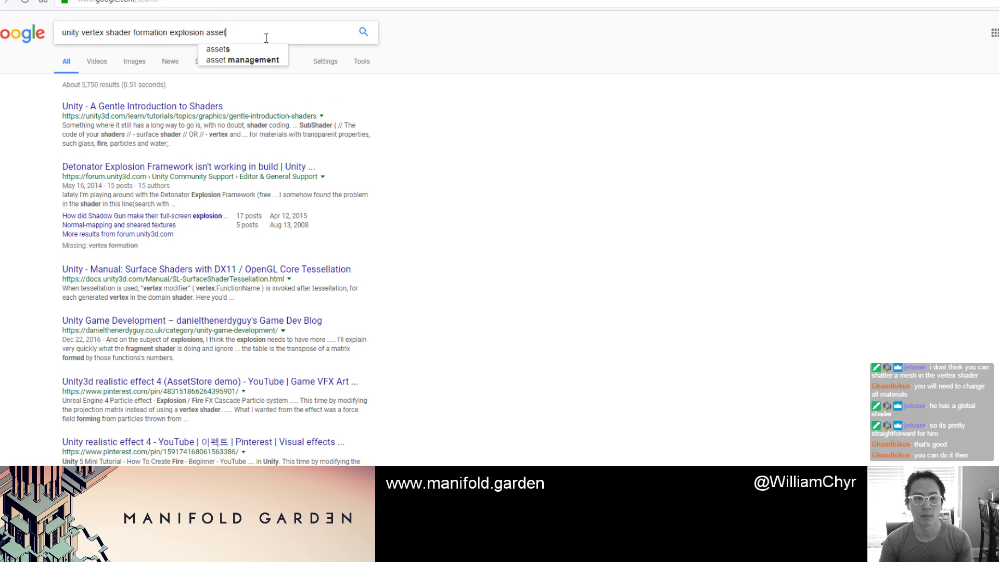
key(Return)
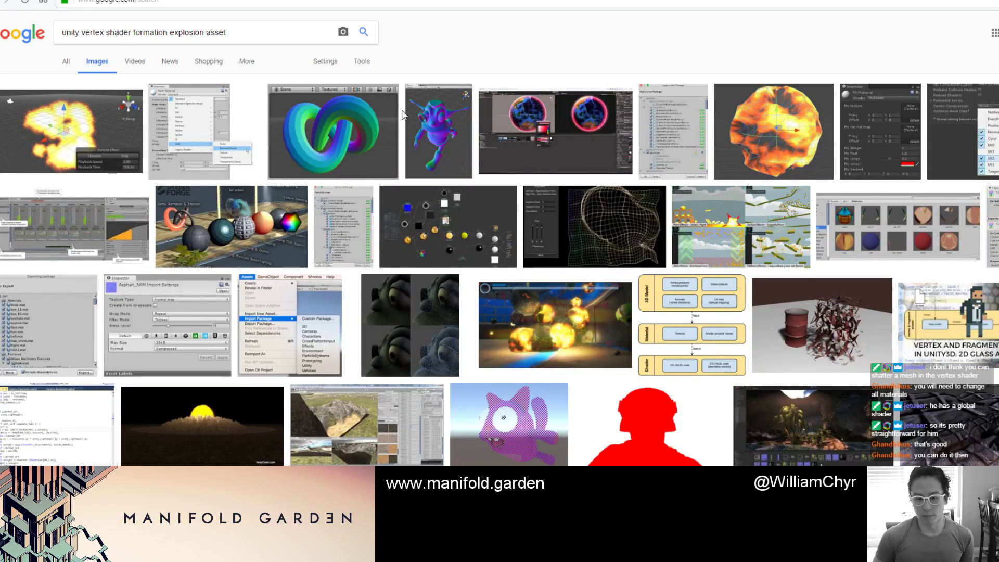
scroll(954, 324, down, 5)
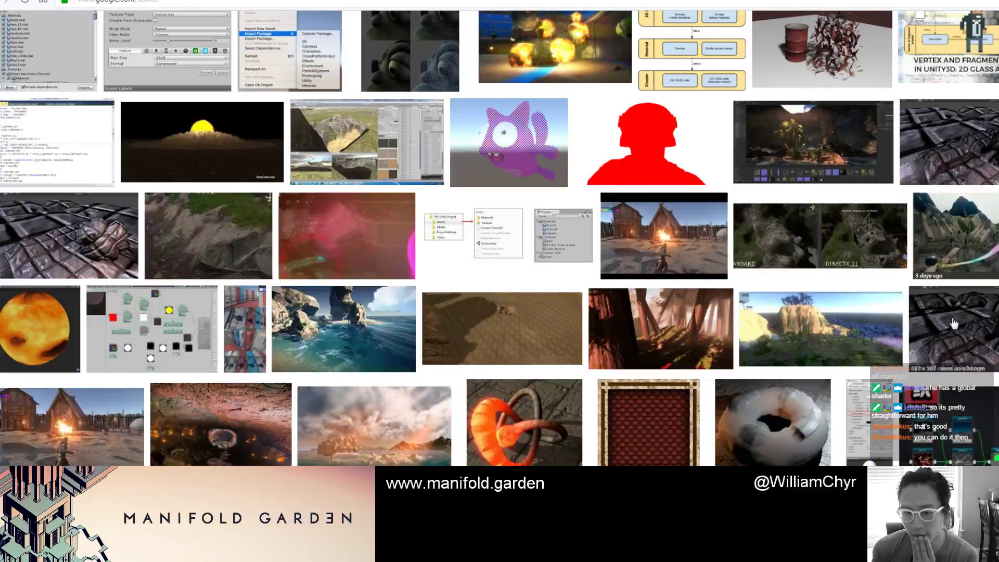
scroll(543, 301, up, 5)
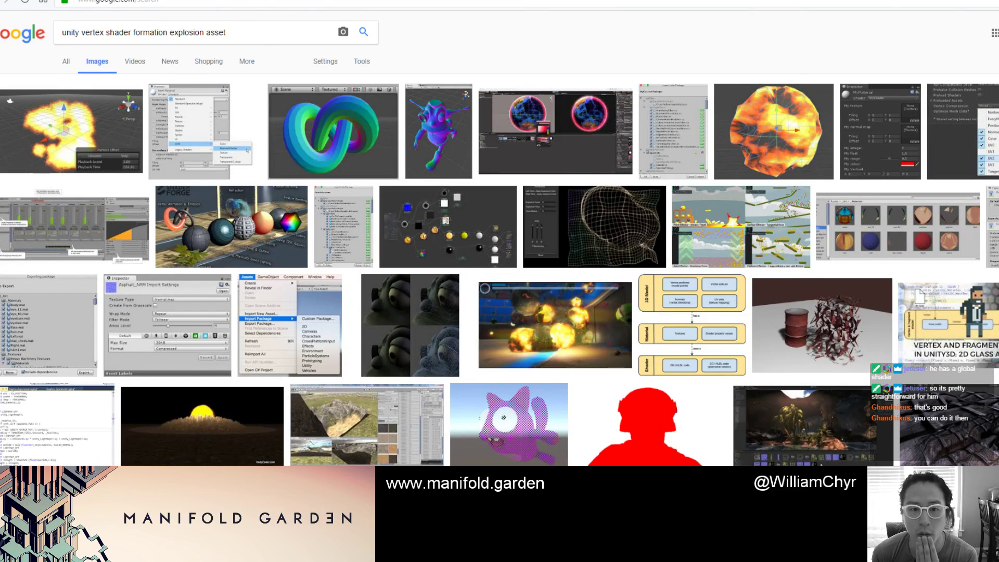
Step: Return to the YouTube tab, search for "vertex shader explosion" and look through the video results
key(ctrl+Tab)
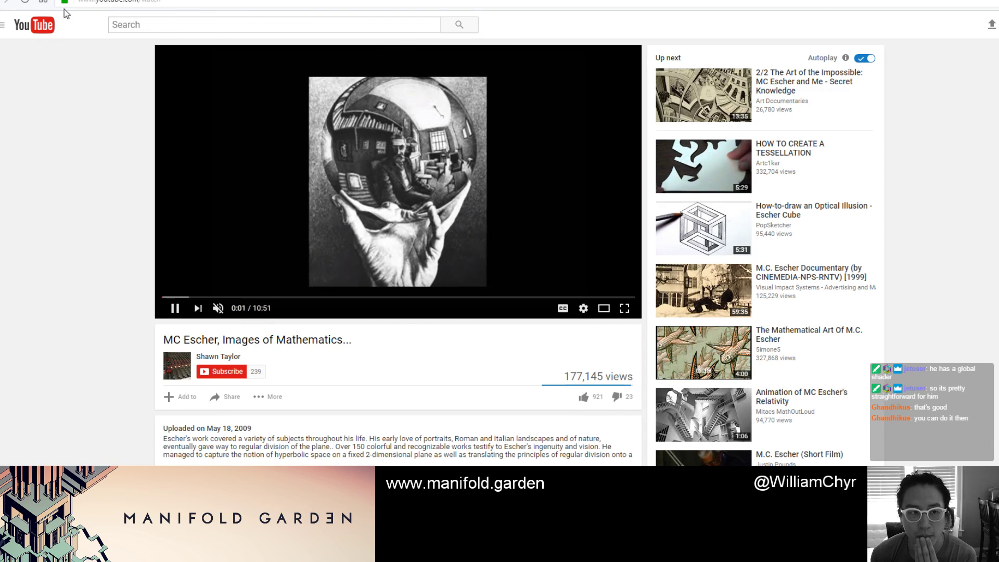
key(alt+Left)
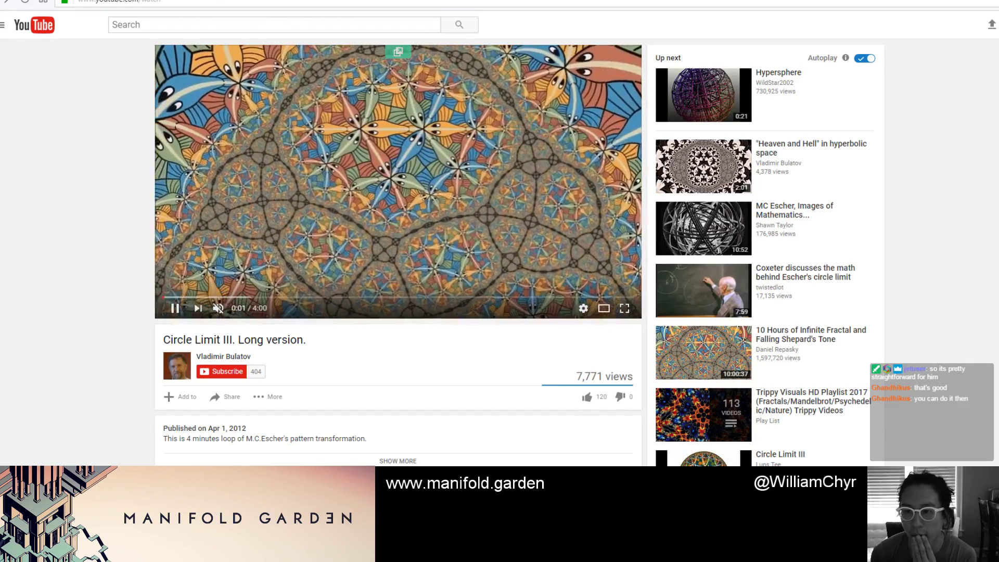
key(alt+Left)
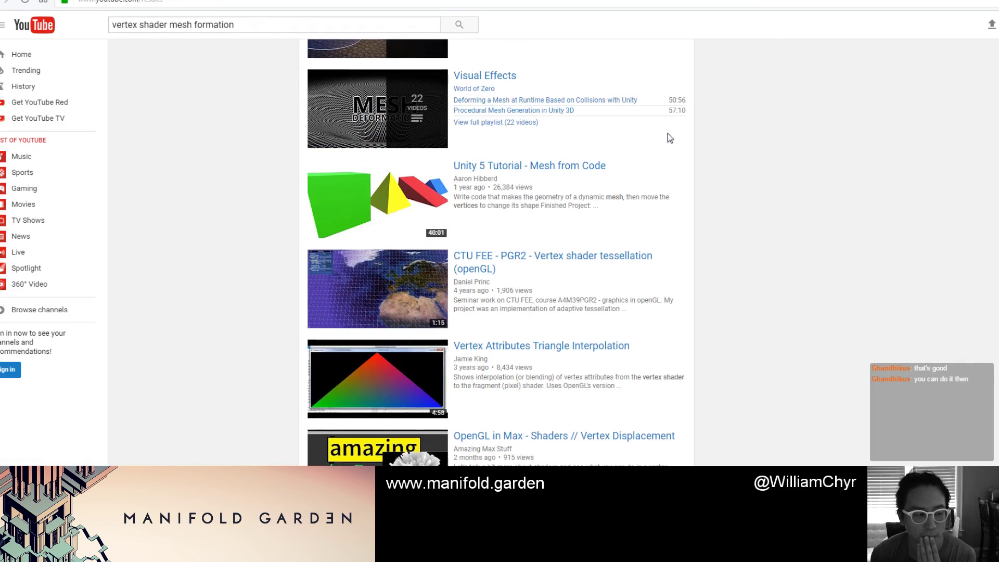
scroll(668, 134, up, 20)
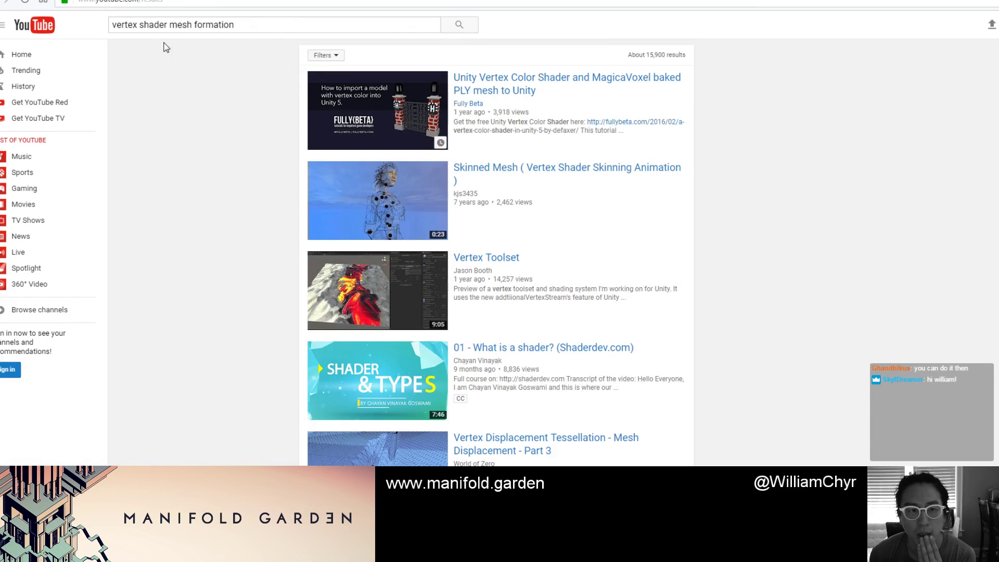
drag(236, 24, 167, 24)
text(vert)
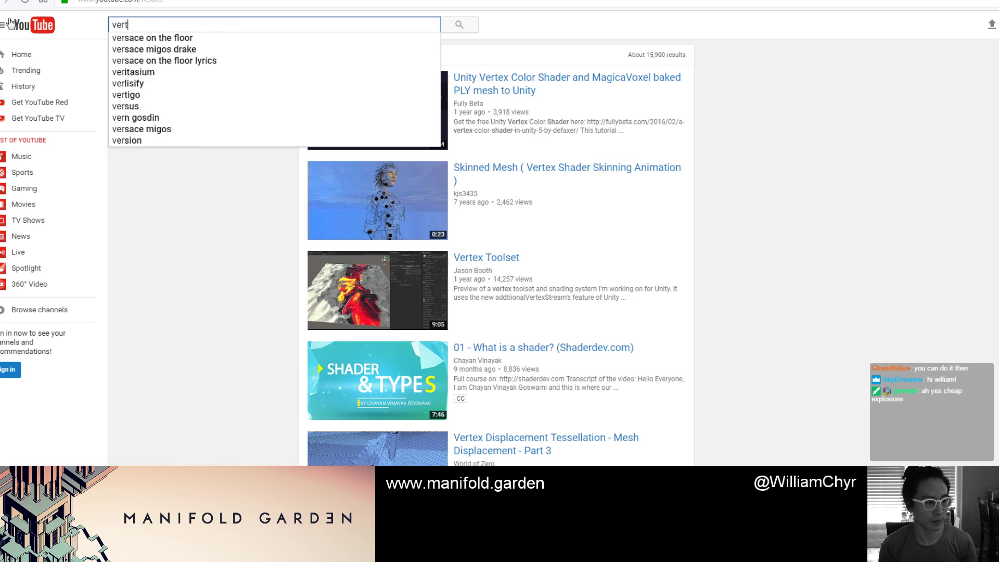
text(ex shader explosion)
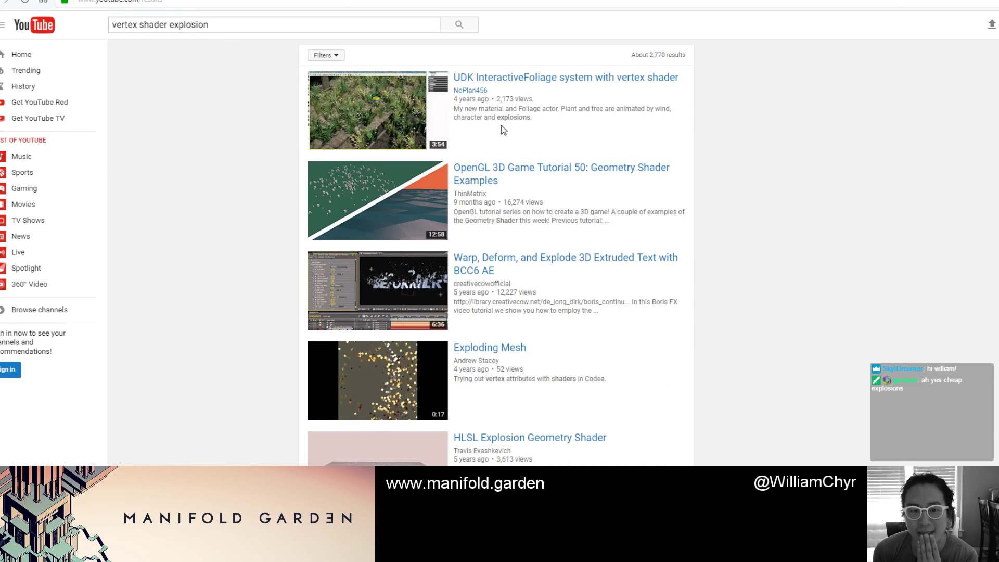
scroll(520, 188, down, 4)
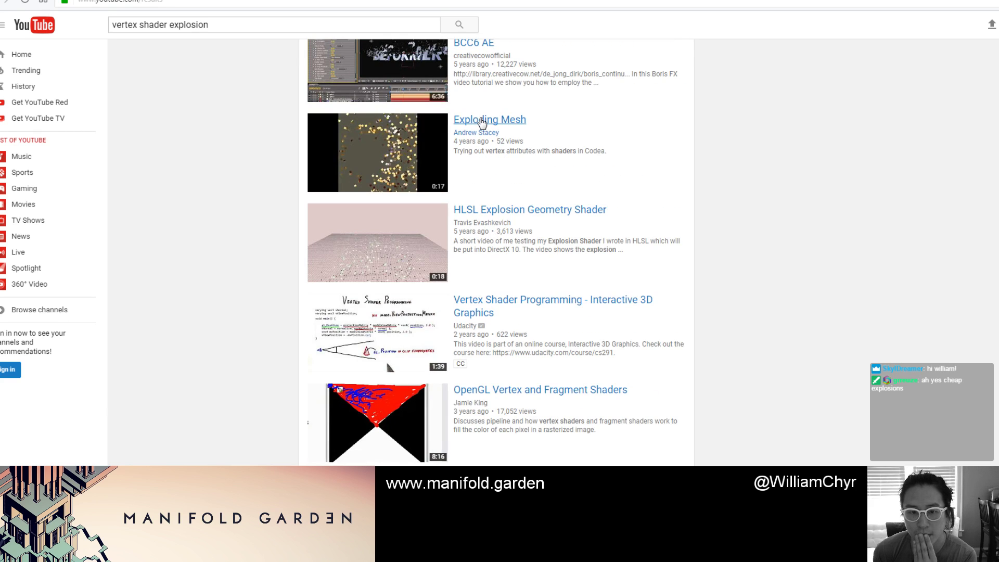
Step: View the "Exploding Mesh" video, return to the results and watch "explosion and implosion Mesh in geometry shader"
click(481, 121)
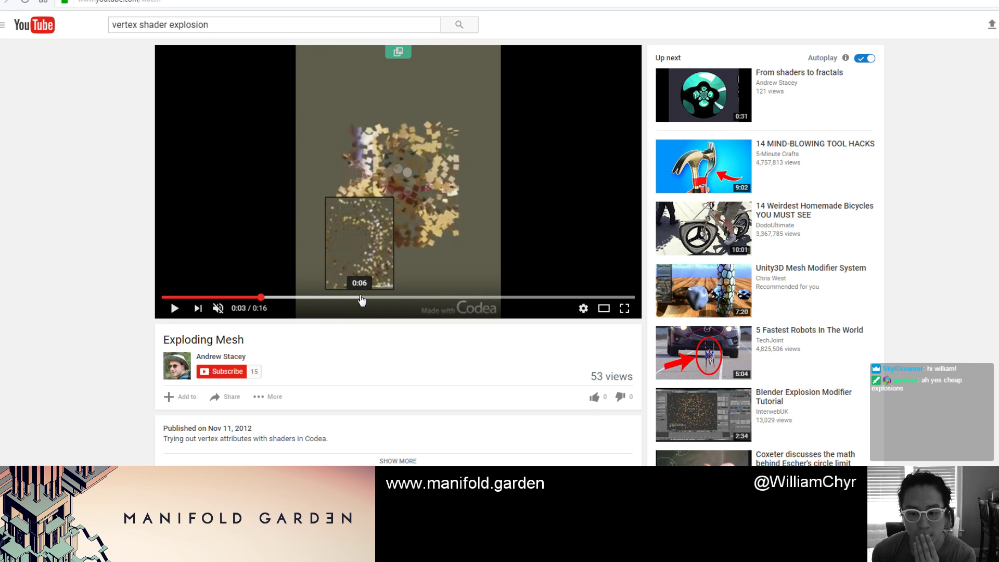
scroll(362, 299, down, 5)
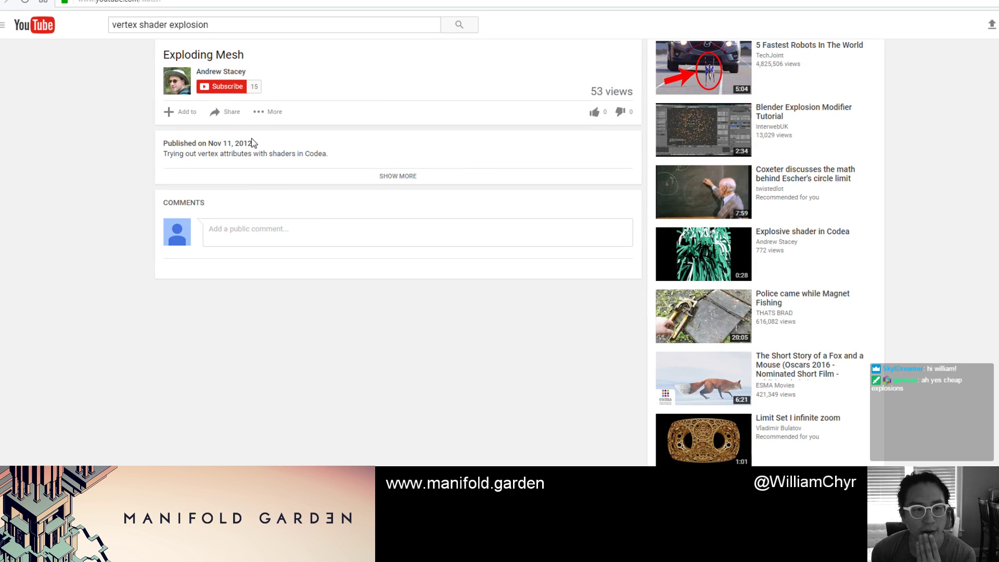
key(alt+Left)
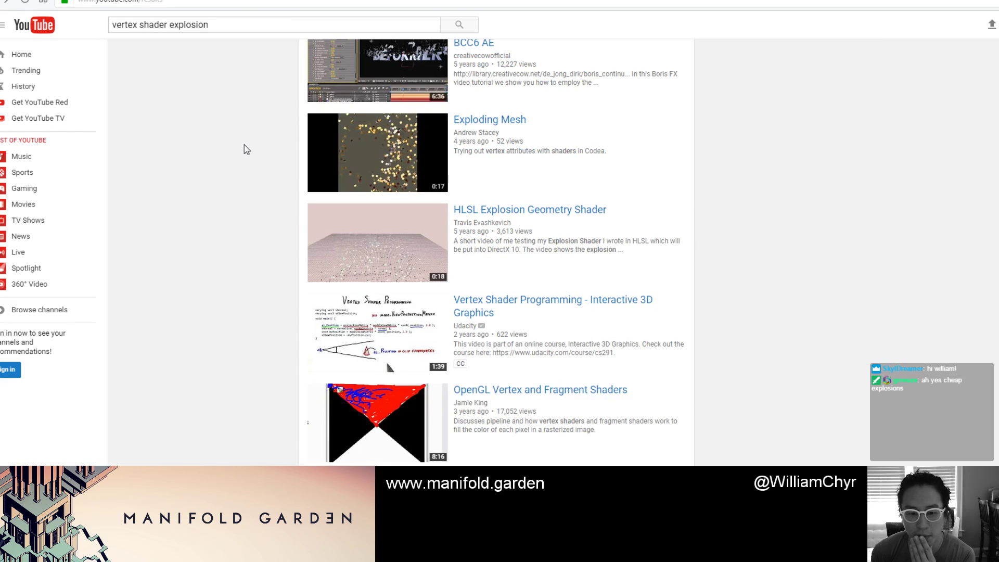
scroll(247, 150, down, 5)
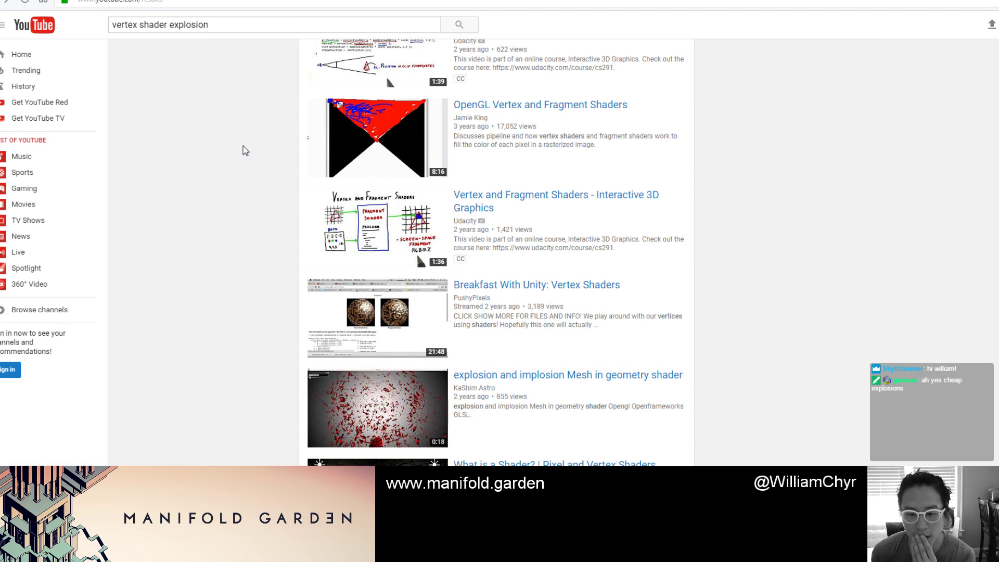
click(556, 375)
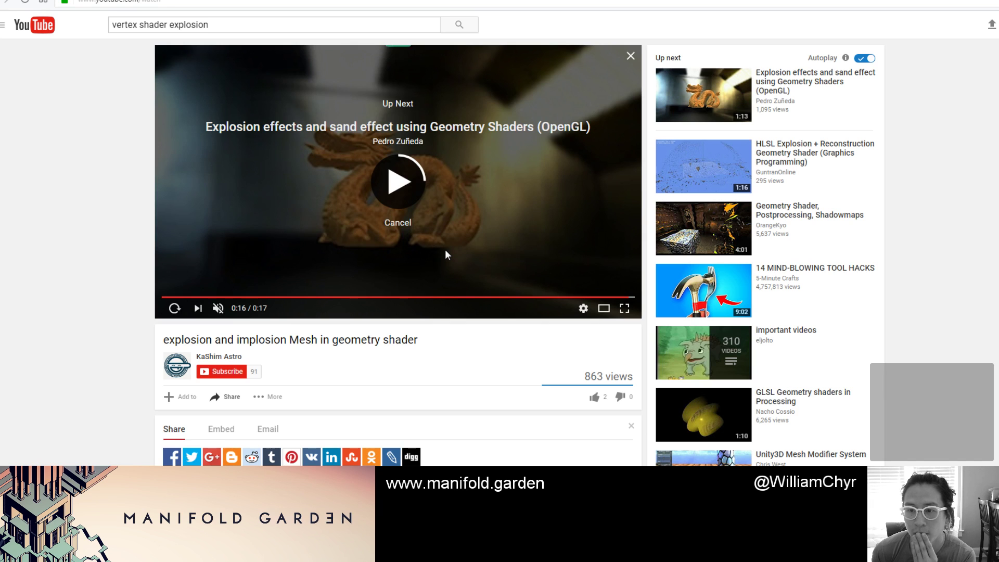
Step: Open the "Explosion effects and sand effect using Geometry Shaders (OpenGL)" video and examine its dragon explosion around 0:17
click(793, 79)
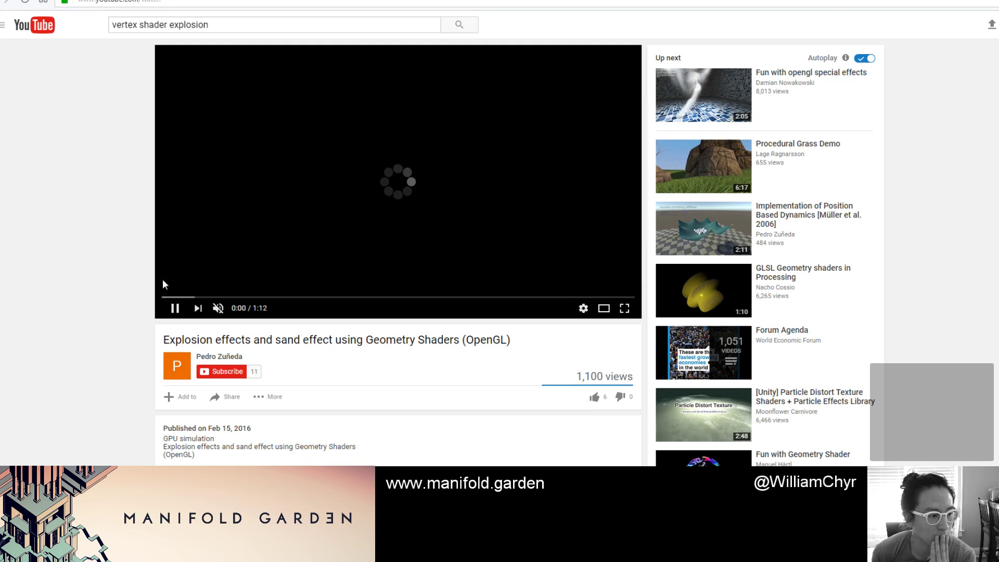
click(211, 296)
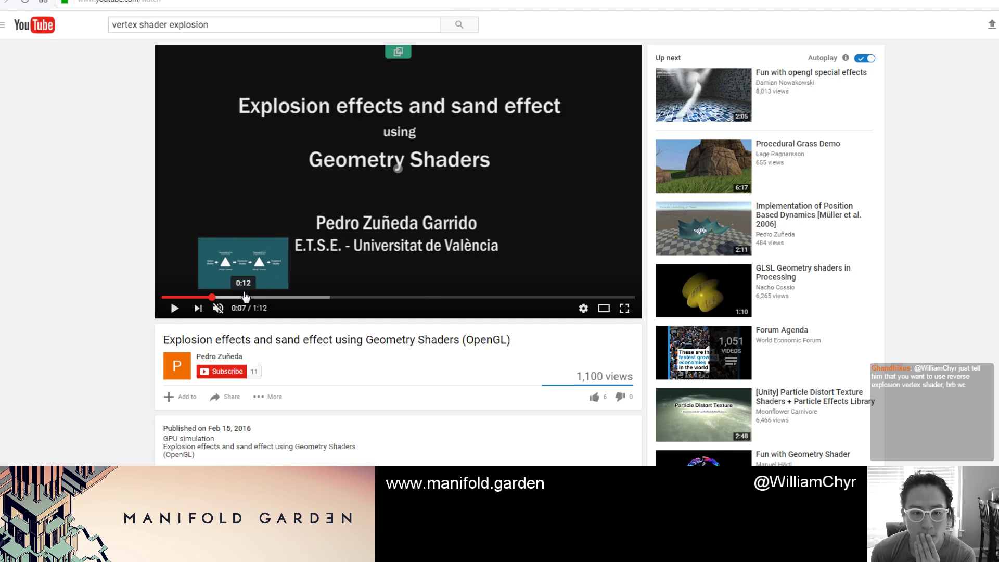
click(277, 297)
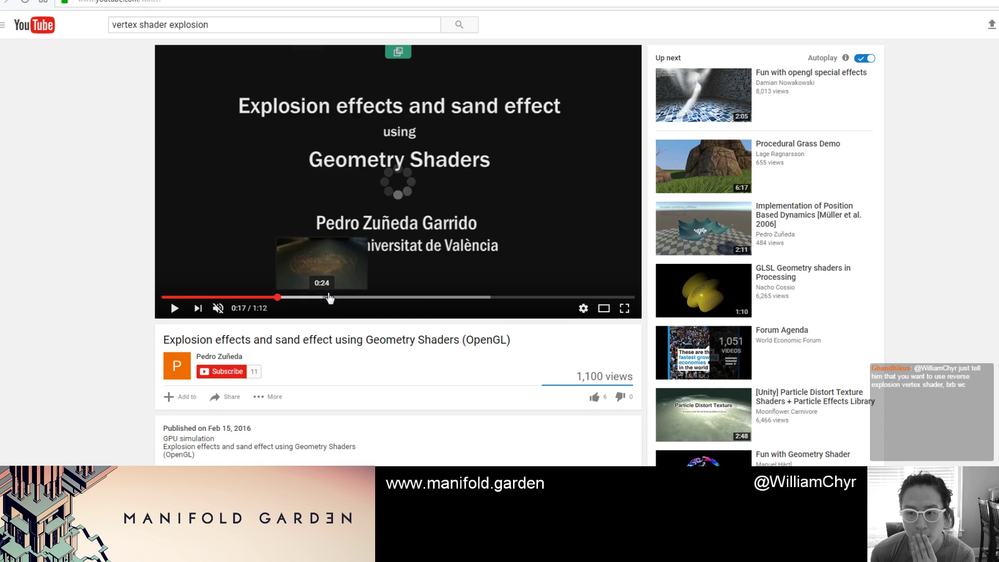
click(276, 297)
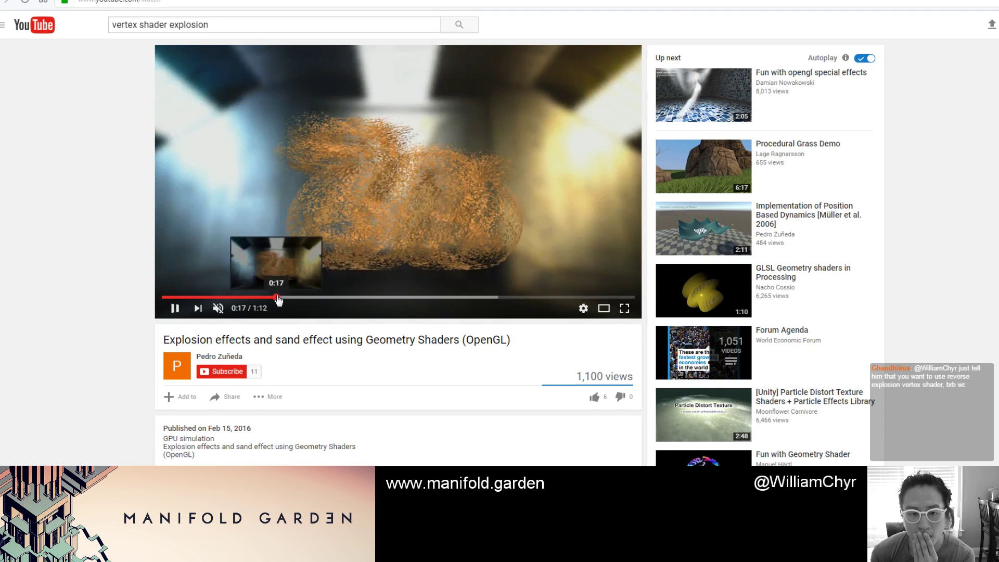
click(178, 315)
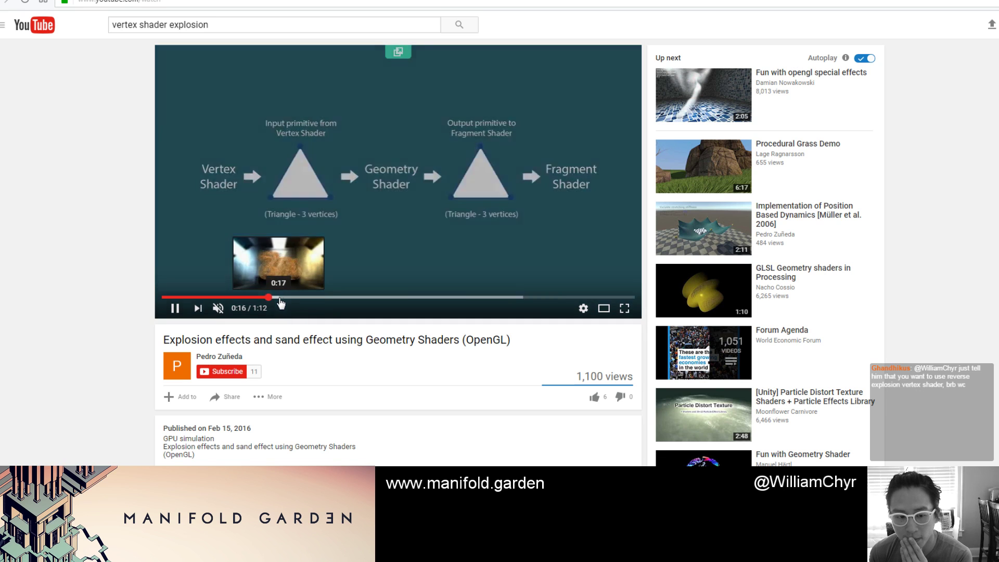
click(308, 297)
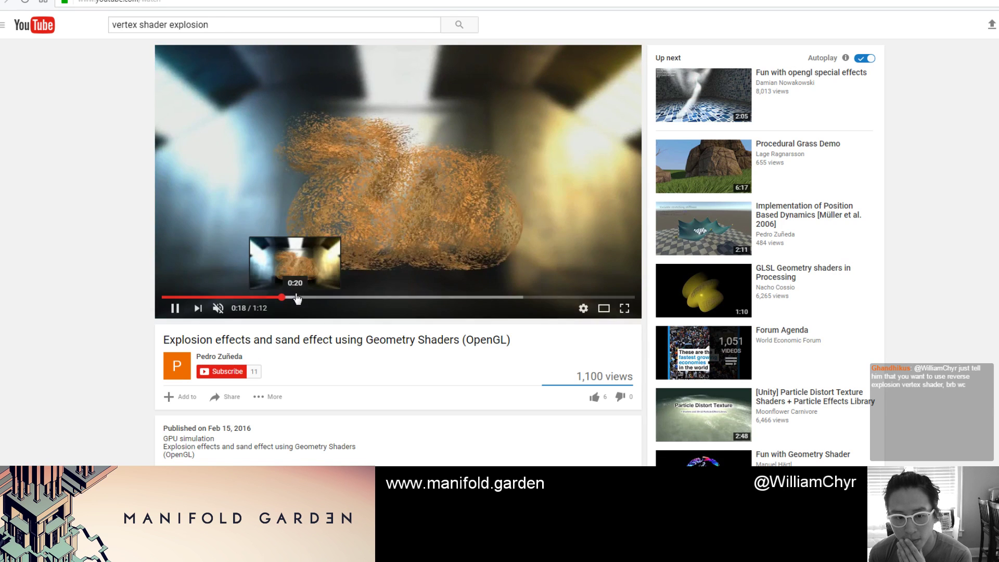
click(174, 310)
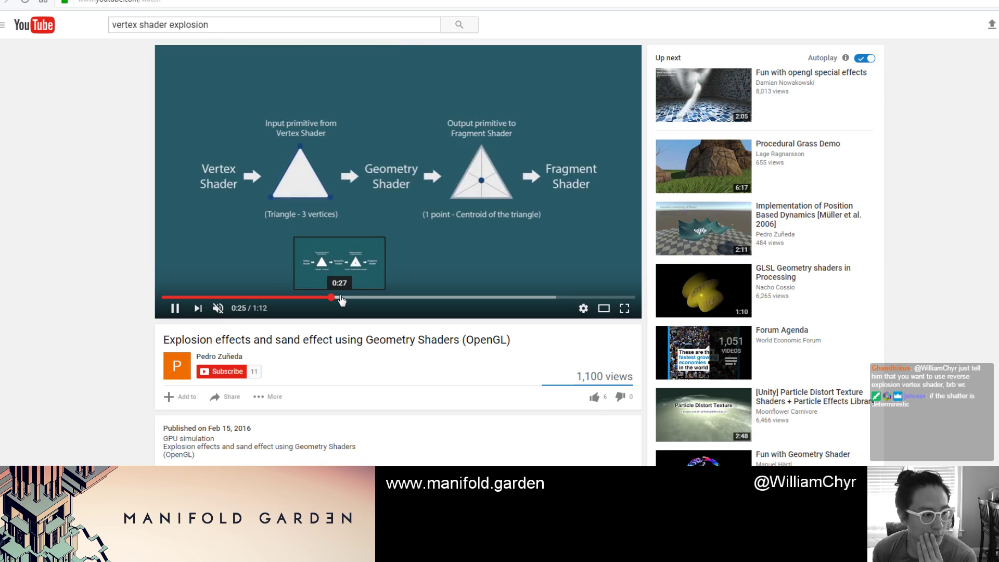
Step: Skim the rest of the geometry shader video, examining the triangle subdivision diagrams and the sand effect
key(space)
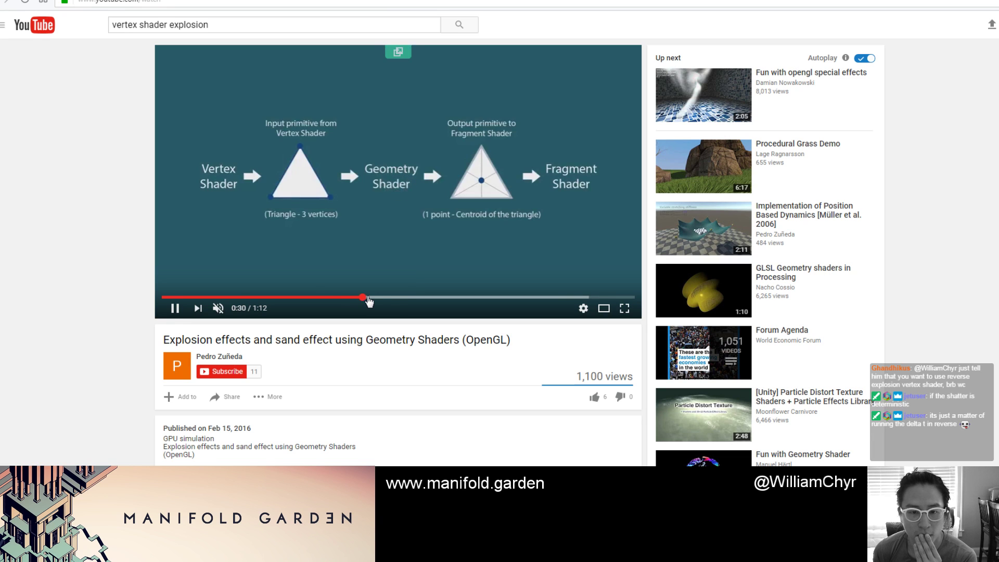
click(395, 299)
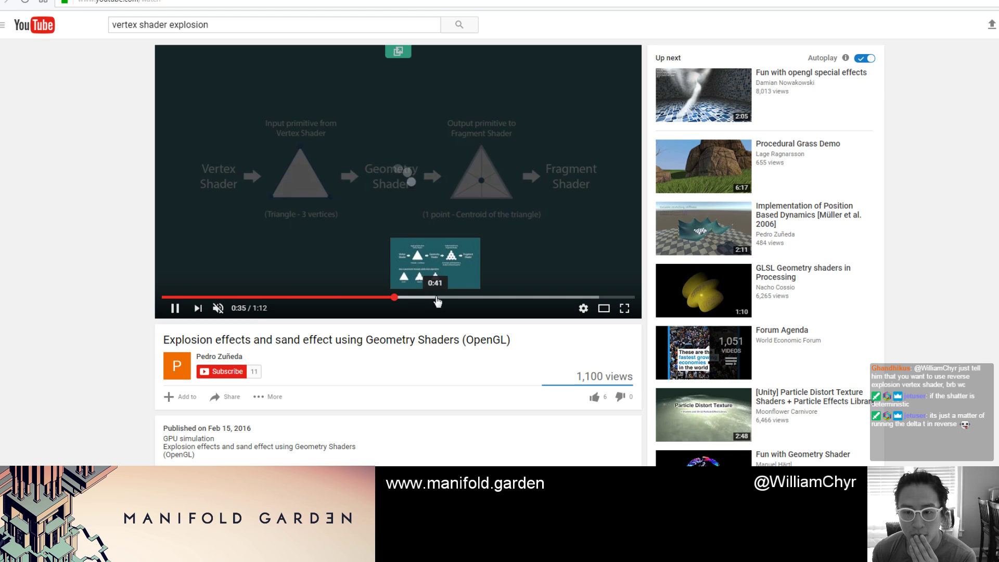
click(436, 299)
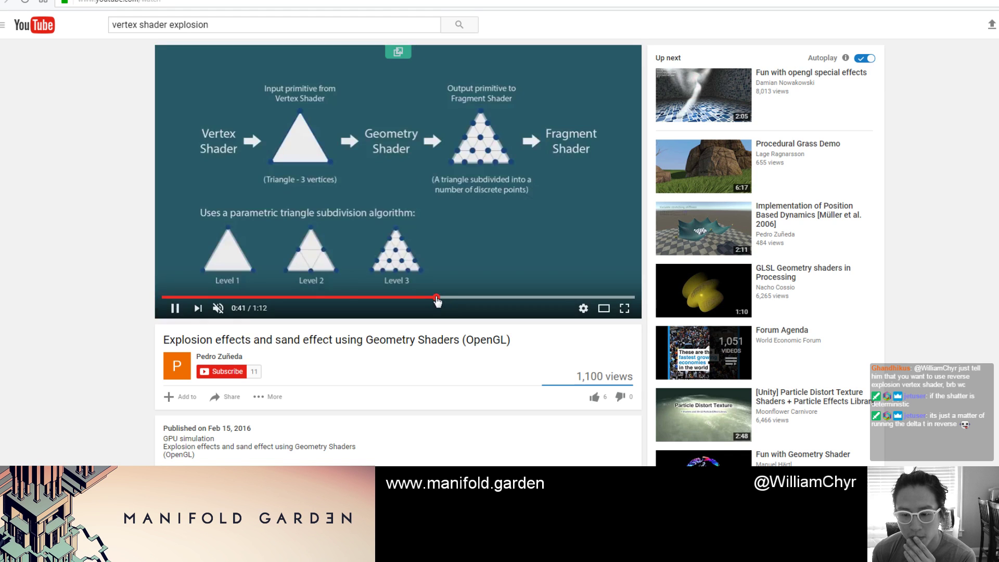
scroll(436, 300, down, 2)
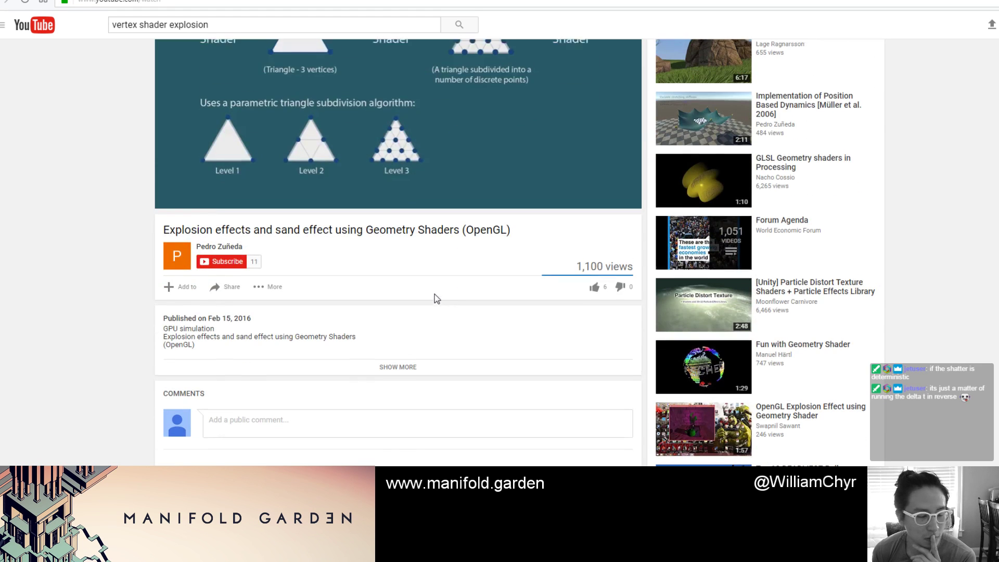
scroll(435, 297, up, 2)
click(498, 297)
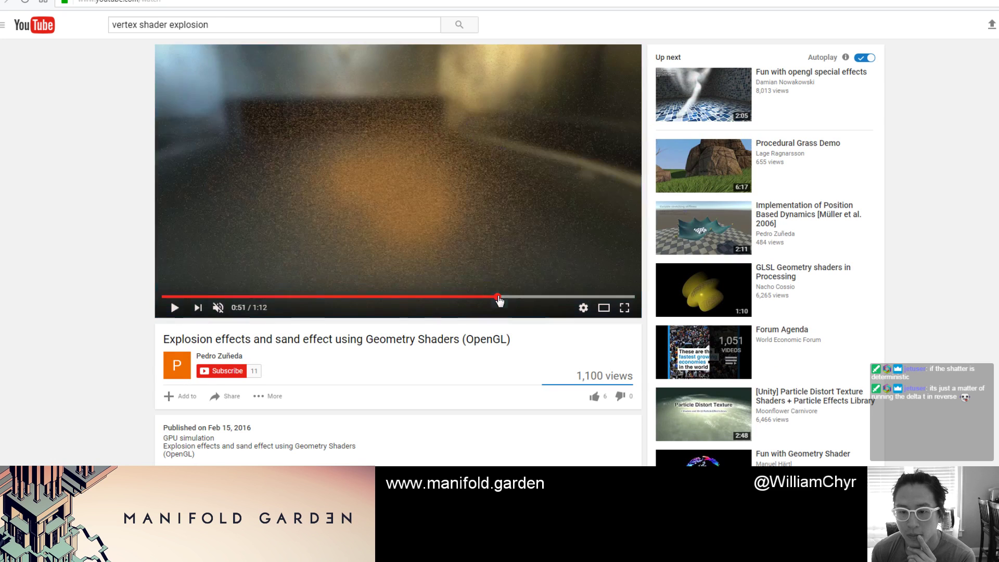
click(529, 297)
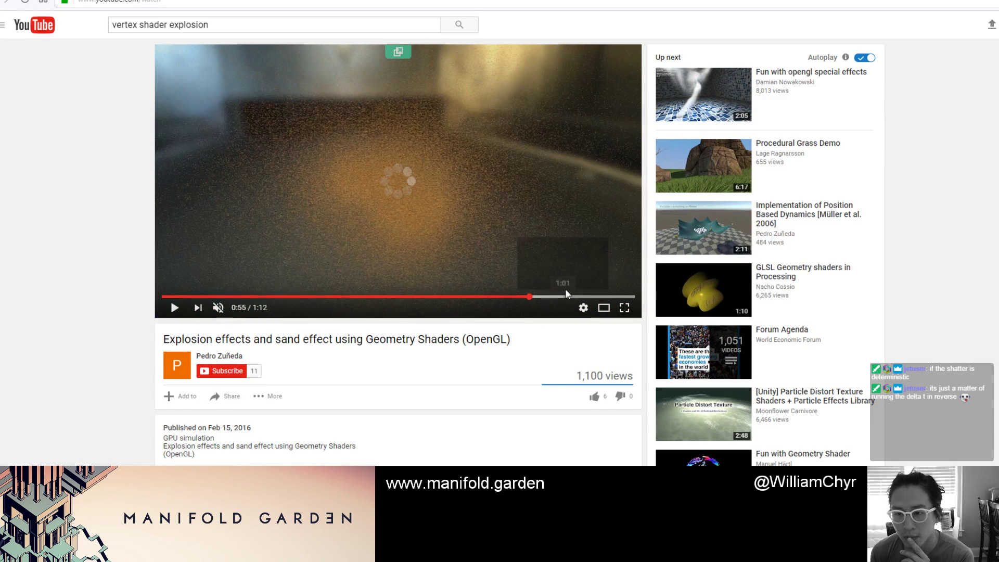
scroll(567, 277, down, 1)
scroll(567, 276, up, 1)
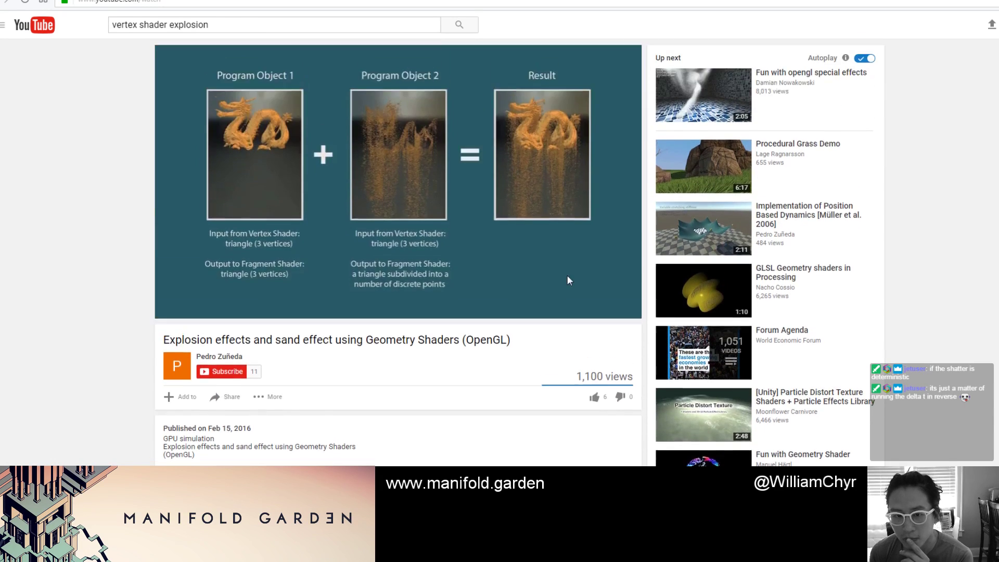
Step: Look through the related videos for geometry shader explosions and load more suggestions
scroll(567, 276, down, 3)
scroll(567, 276, down, 3)
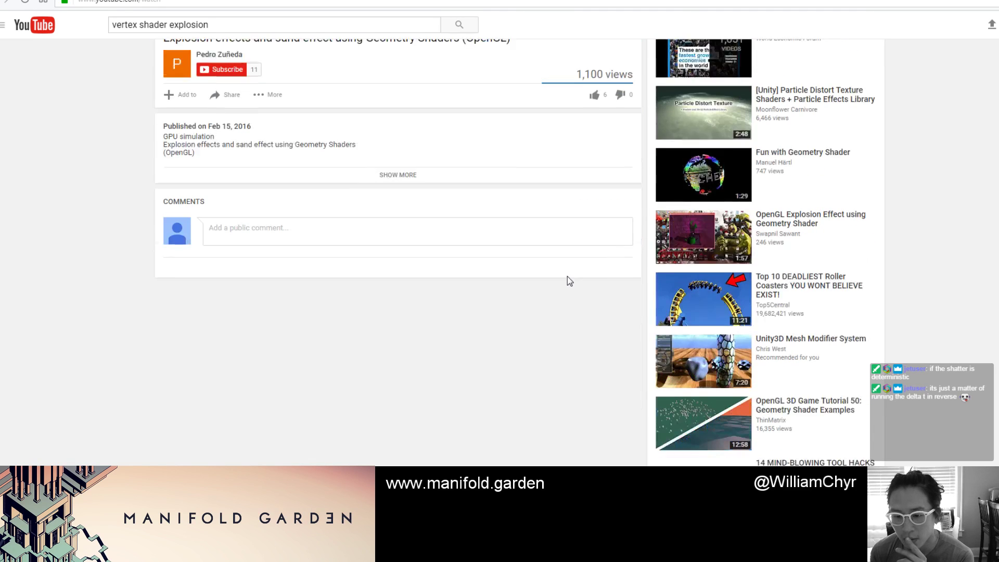
scroll(567, 277, down, 3)
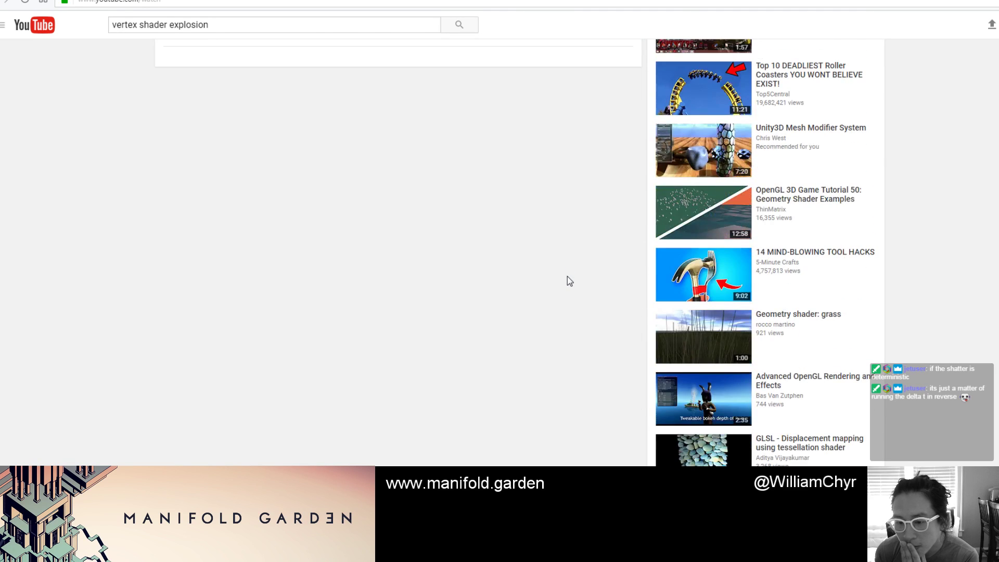
scroll(567, 277, down, 3)
scroll(567, 276, down, 4)
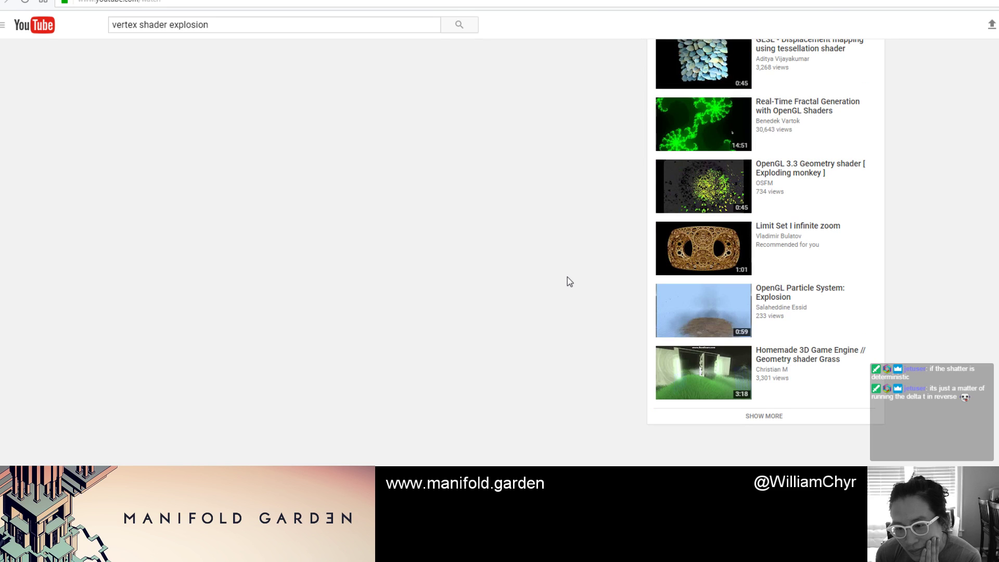
click(775, 417)
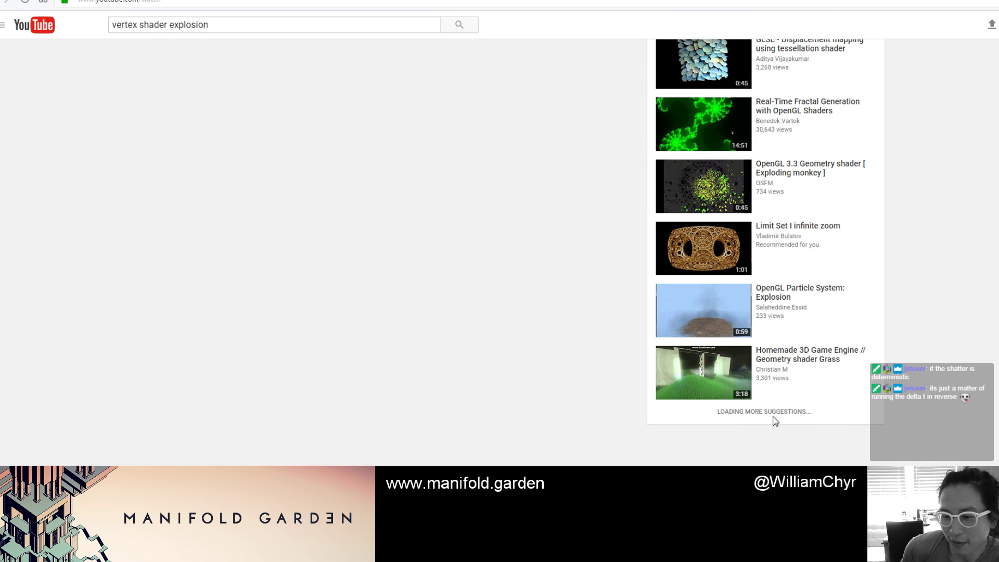
Step: Browse the newly loaded video suggestions for further geometry shader and explosion references
scroll(776, 328, down, 1)
scroll(776, 328, down, 6)
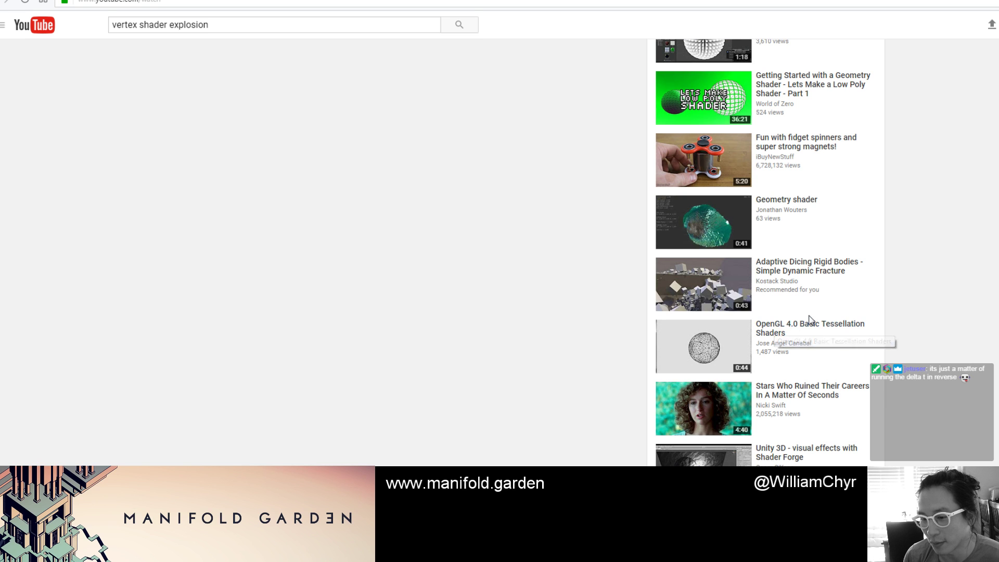
scroll(604, 339, down, 11)
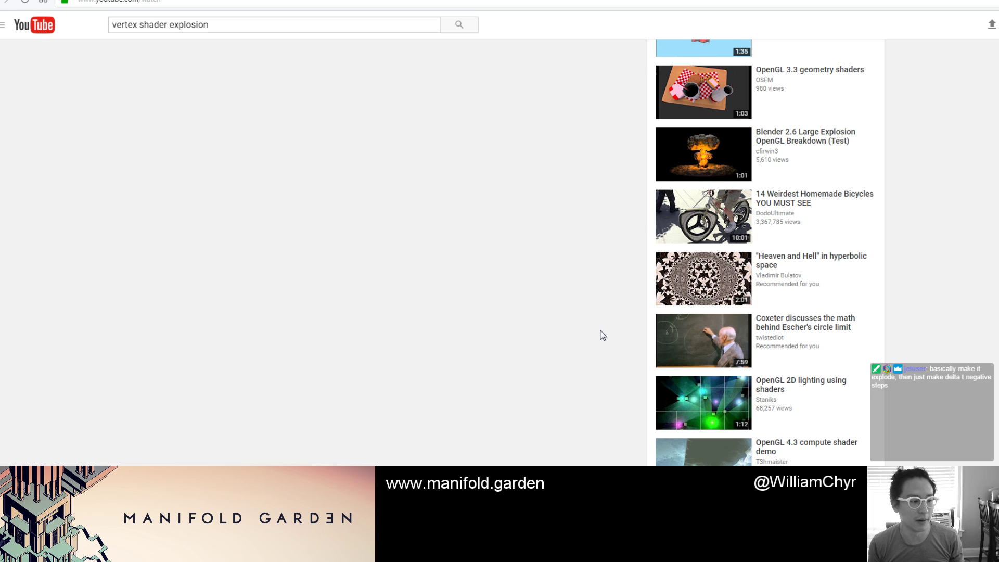
Step: Open the suggested "Fun with opengl special effects" video and skip ahead to 0:38 to examine the teapot effect
scroll(237, 251, up, 12)
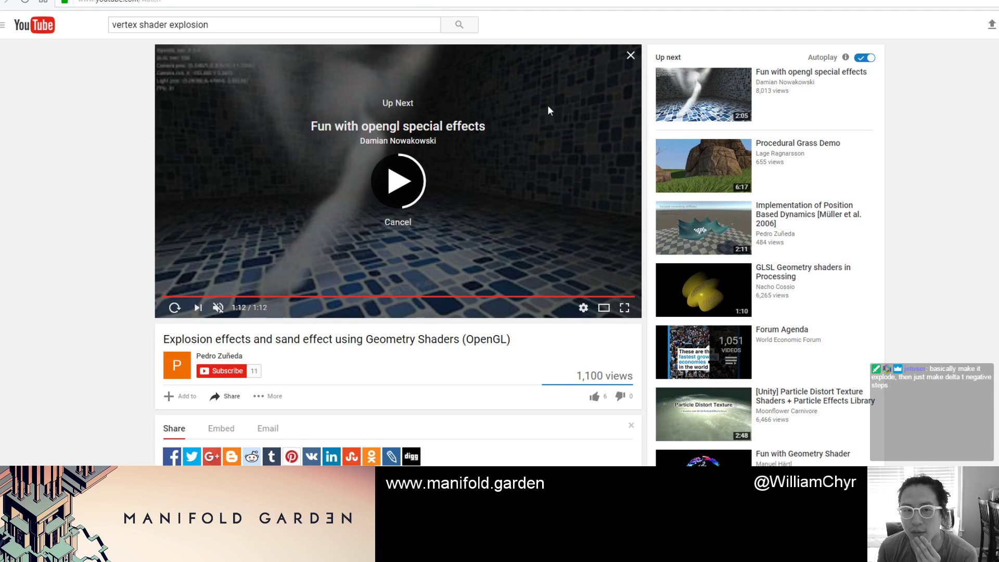
click(174, 308)
click(771, 72)
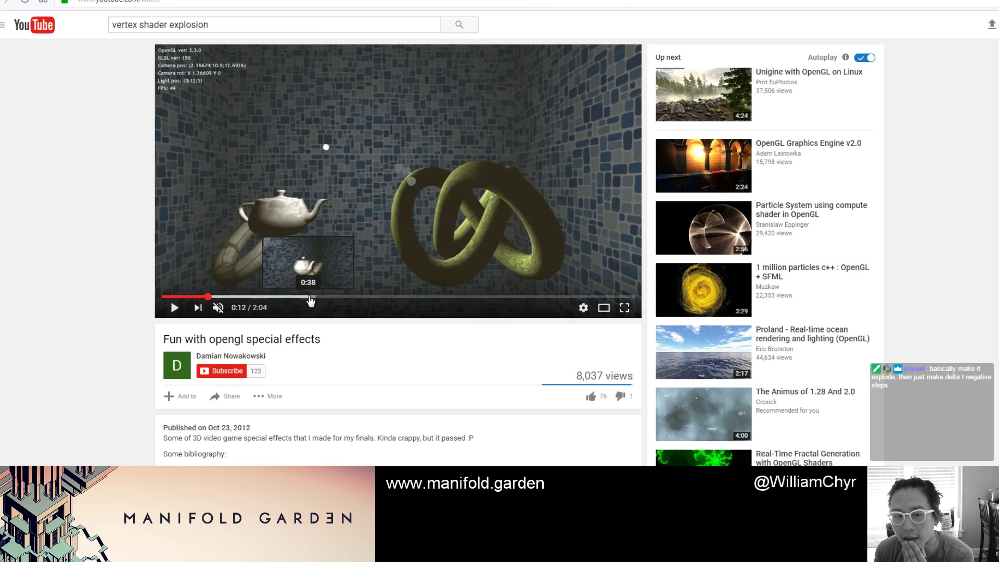
click(309, 296)
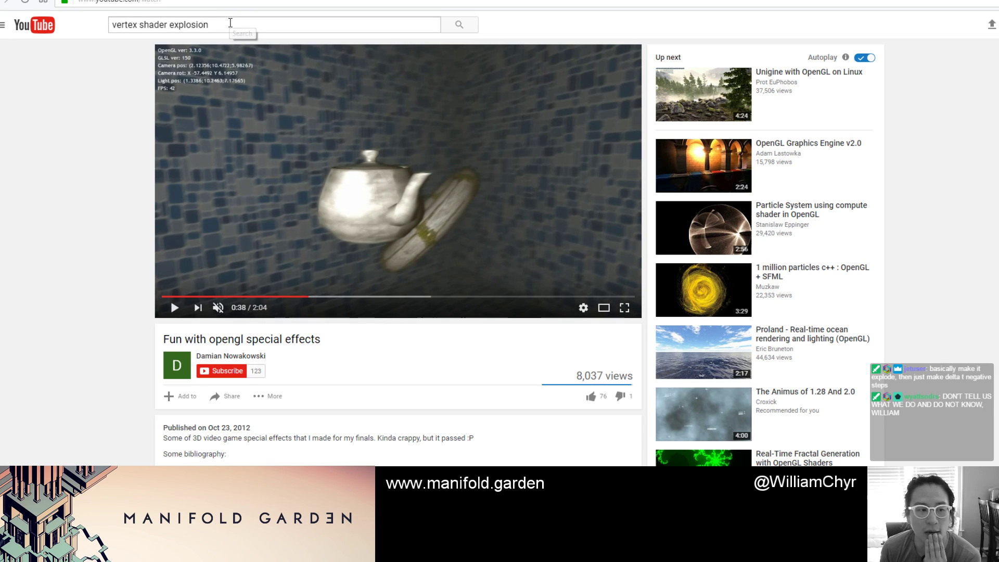
Step: Search YouTube for "vertex shader explosion" again and look through the results past "HLSL Explosion Geometry Shader"
drag(286, 23, 125, 28)
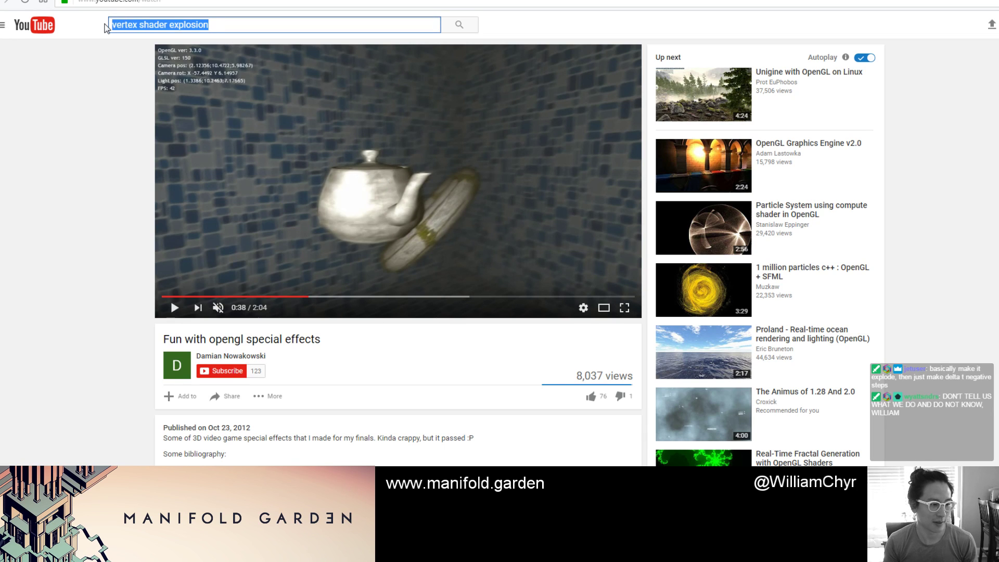
text(vertex shad)
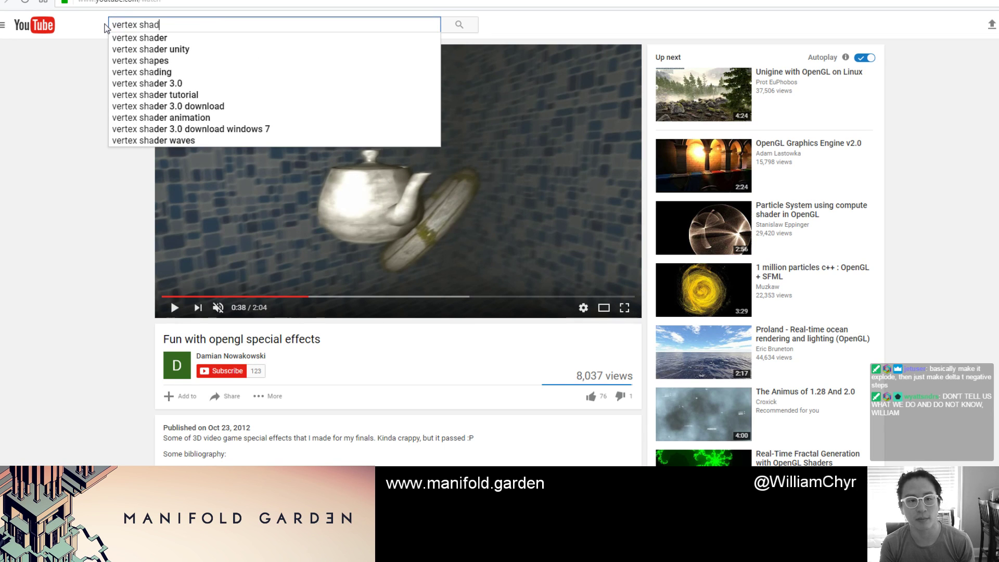
text(er explosion)
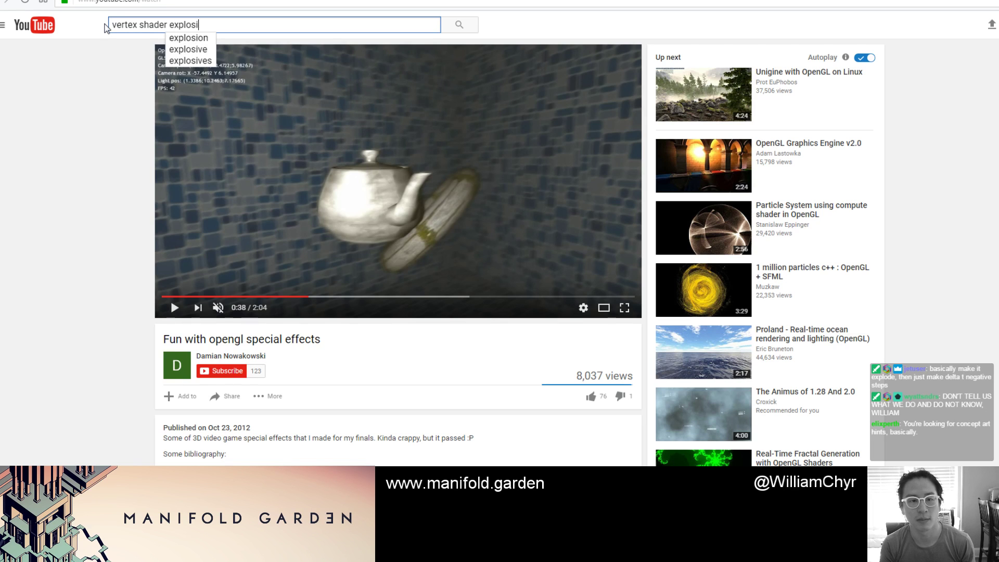
key(Return)
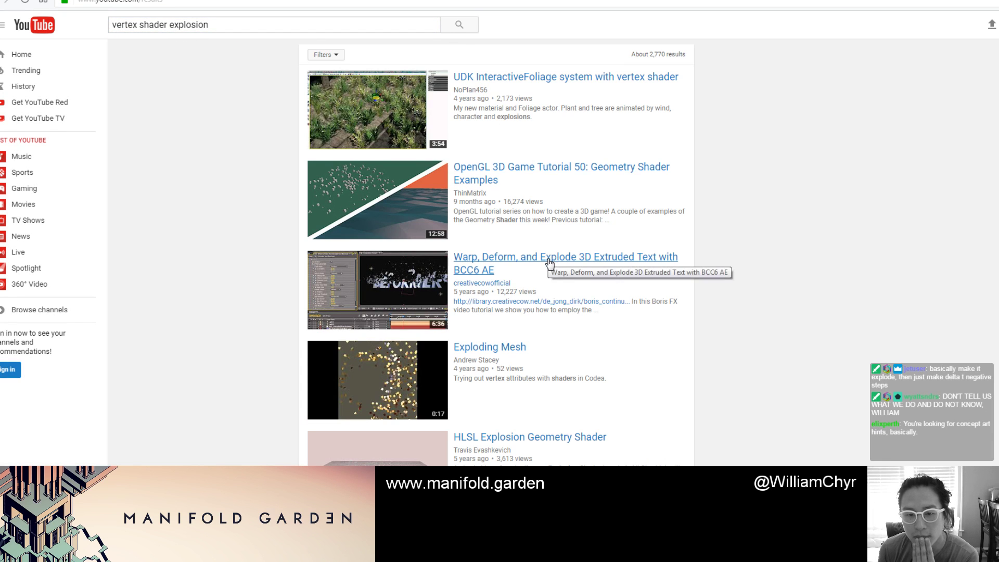
scroll(653, 225, down, 5)
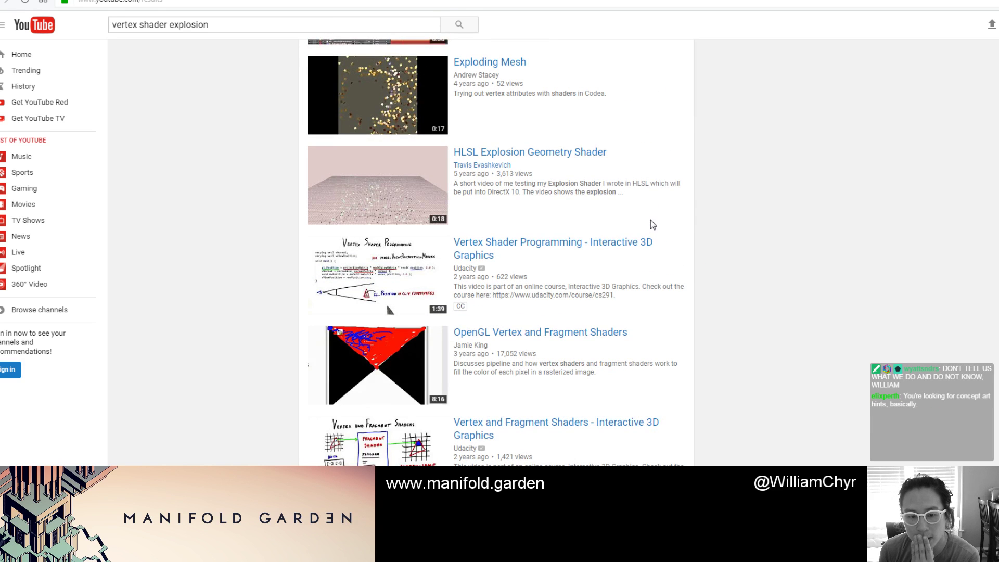
Step: Find the "HLSL Explosion + Reconstruction Geometry Shader" video in the search results, play it and pause it at 0:20
scroll(652, 225, down, 7)
scroll(652, 224, down, 8)
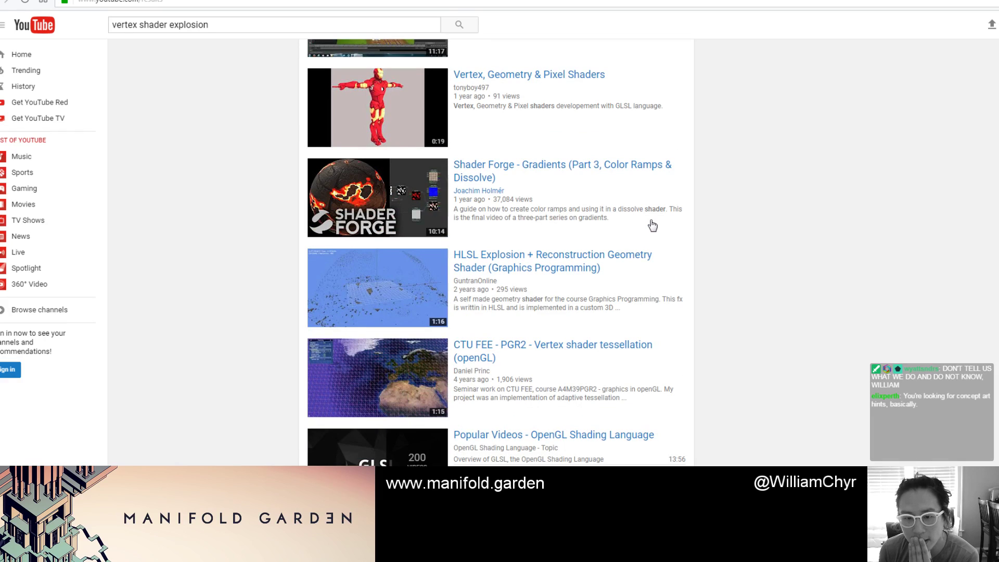
click(619, 267)
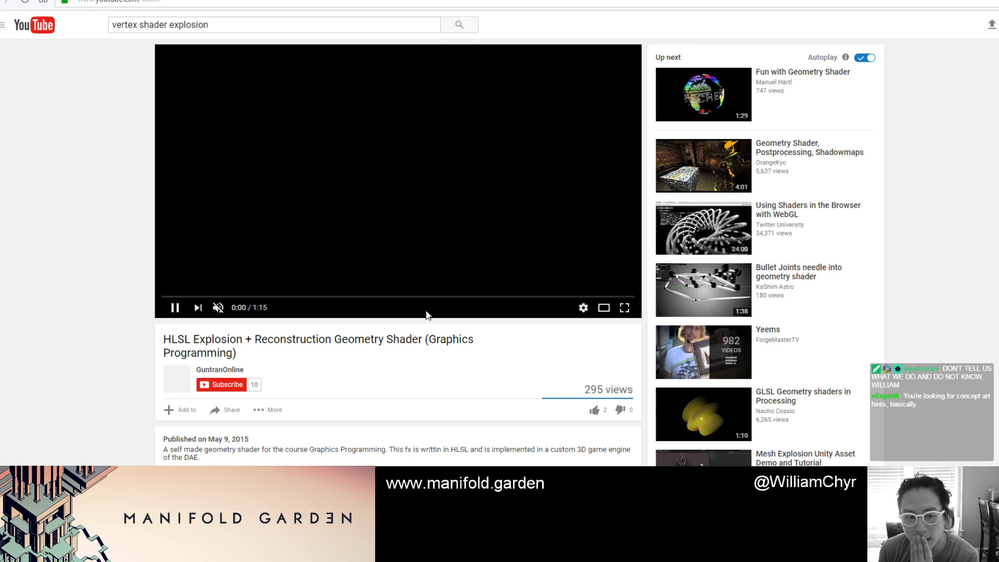
click(214, 296)
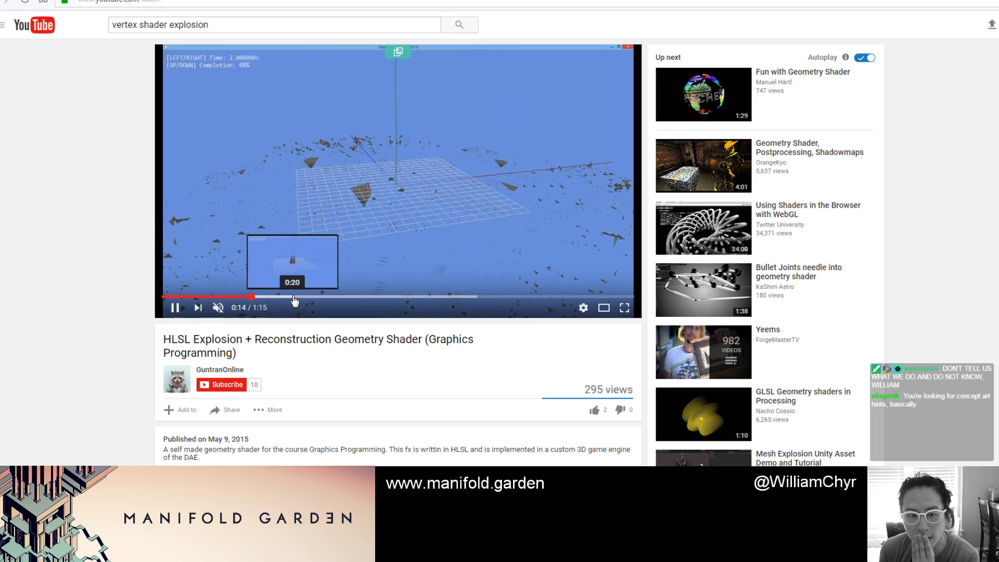
click(296, 297)
key(space)
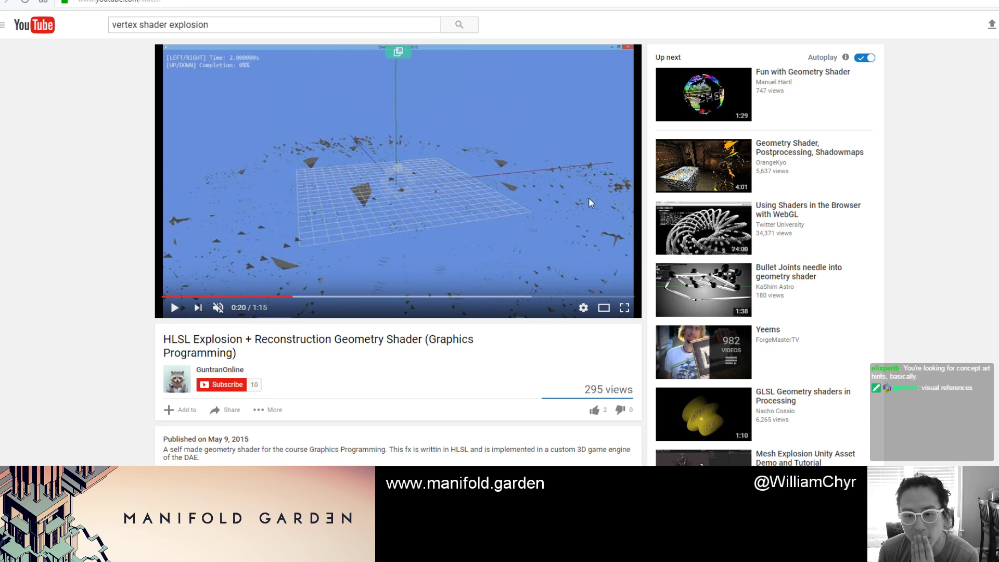
Step: Resume the HLSL explosion video and skip ahead through the reconstruction effect to 0:34 and 0:41
click(518, 245)
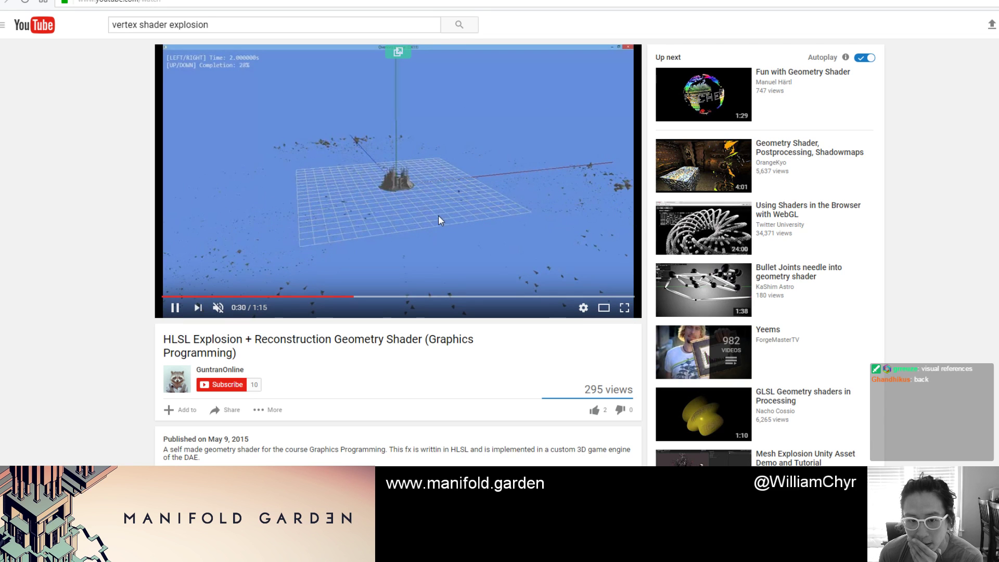
click(382, 296)
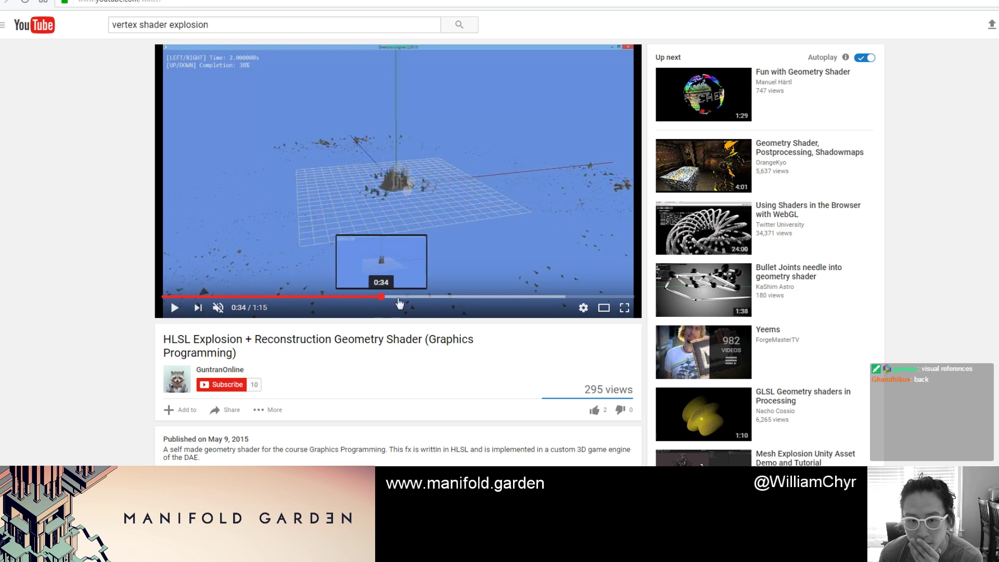
click(424, 297)
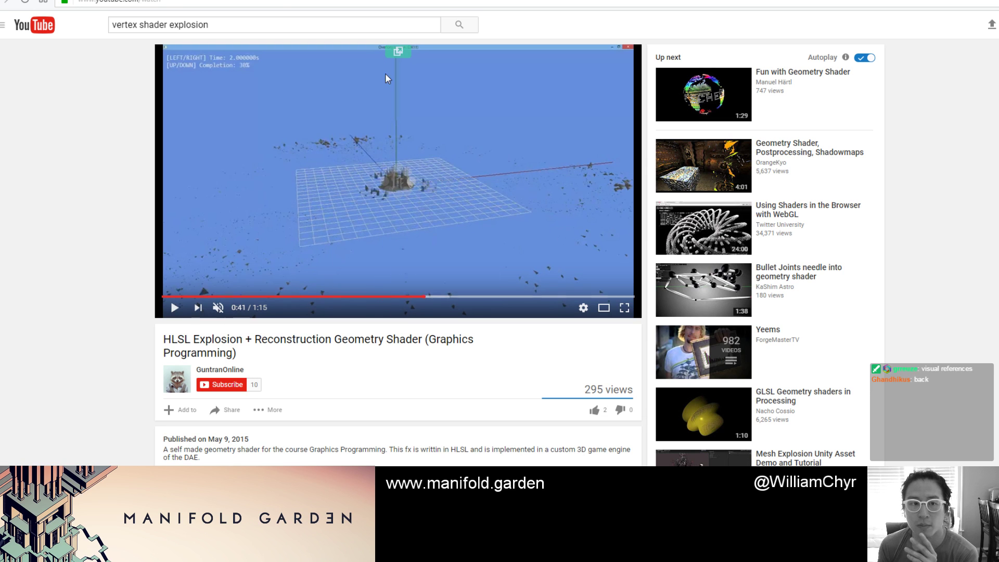
Step: Select the web address of the HLSL explosion video, switch windows briefly and resume the video's playback
click(272, 1)
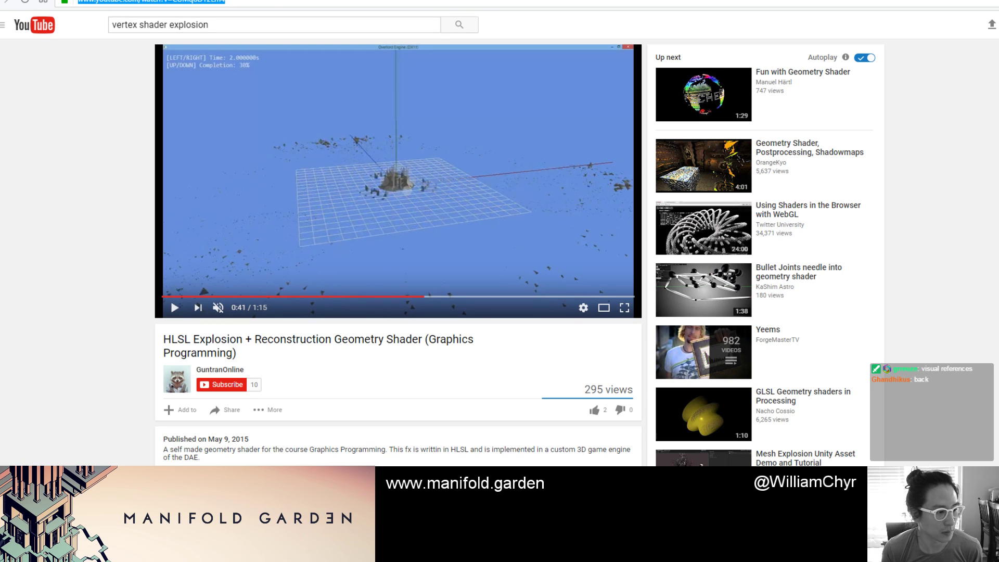
key(alt+Tab)
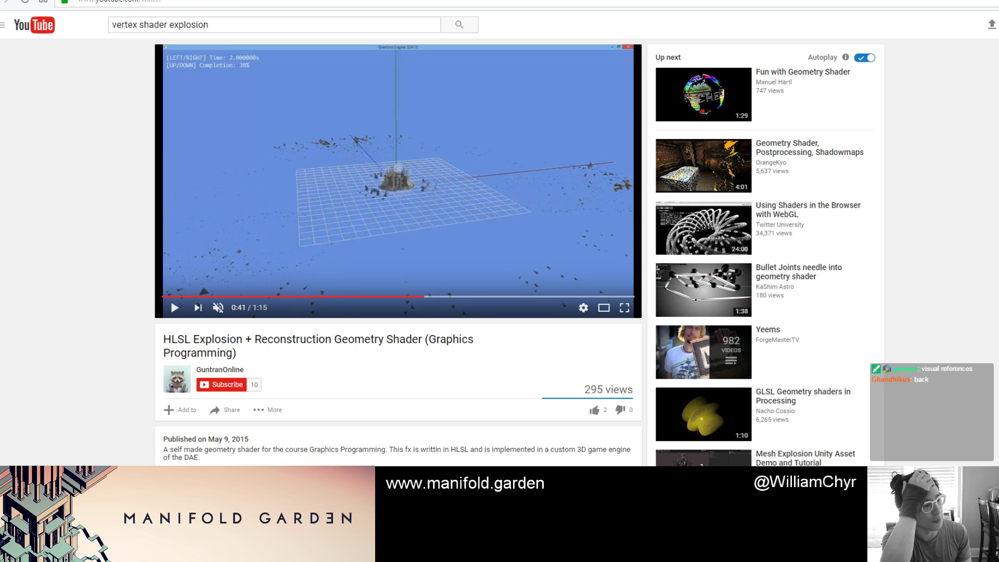
key(space)
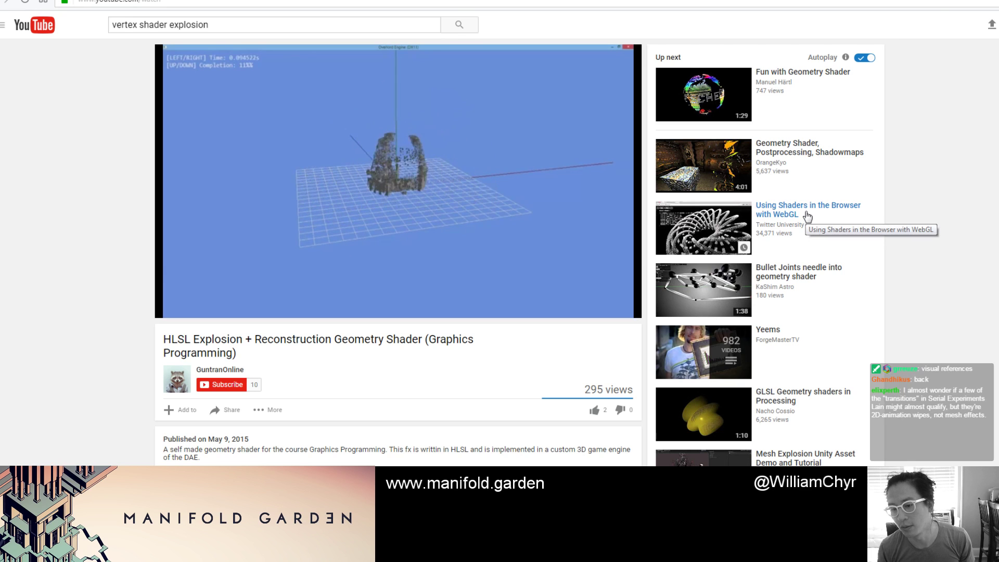
Step: Preview the "Mesh Explosion Unity Asset Demo and Tutorial" video around 1:09 and return to the HLSL explosion video
click(819, 463)
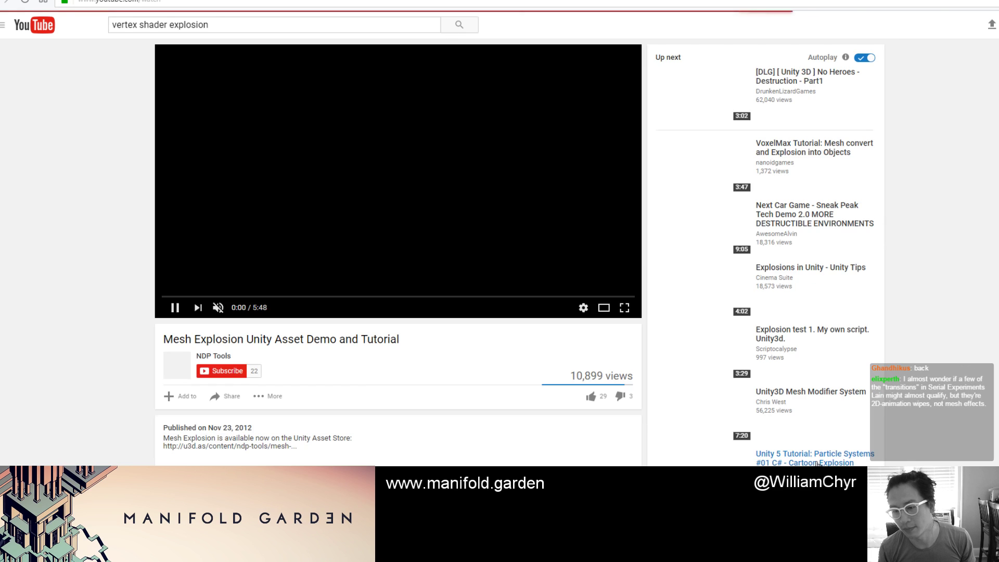
click(255, 297)
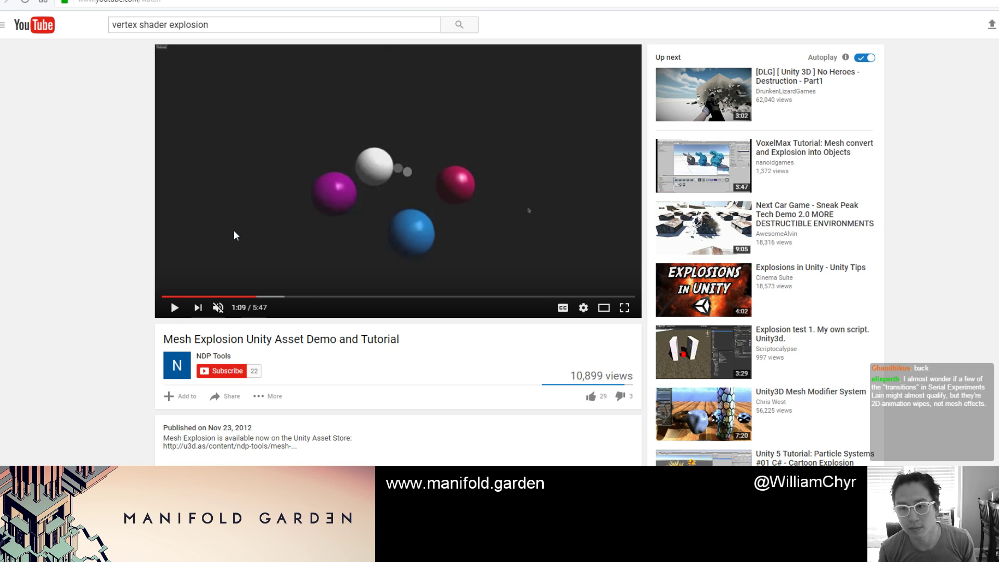
click(5, 2)
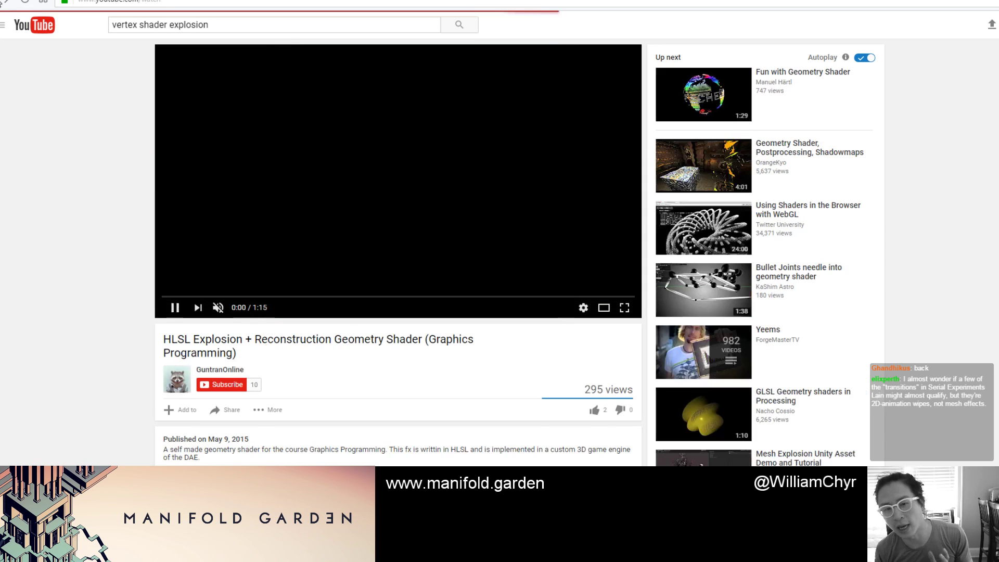
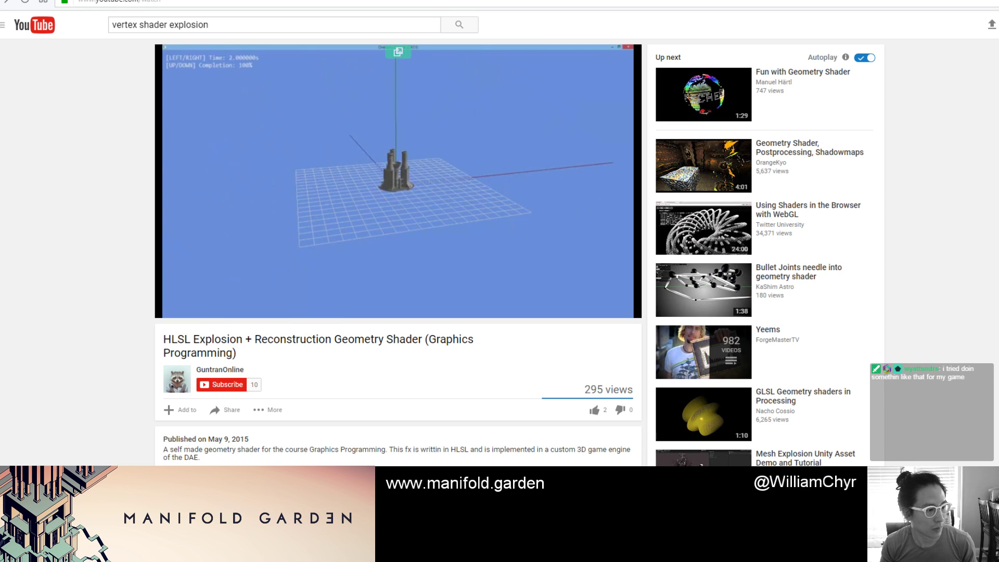
Step: Look through the videos related to "Fun with Geometry Shader" for further effect references
mouse_move(404, 157)
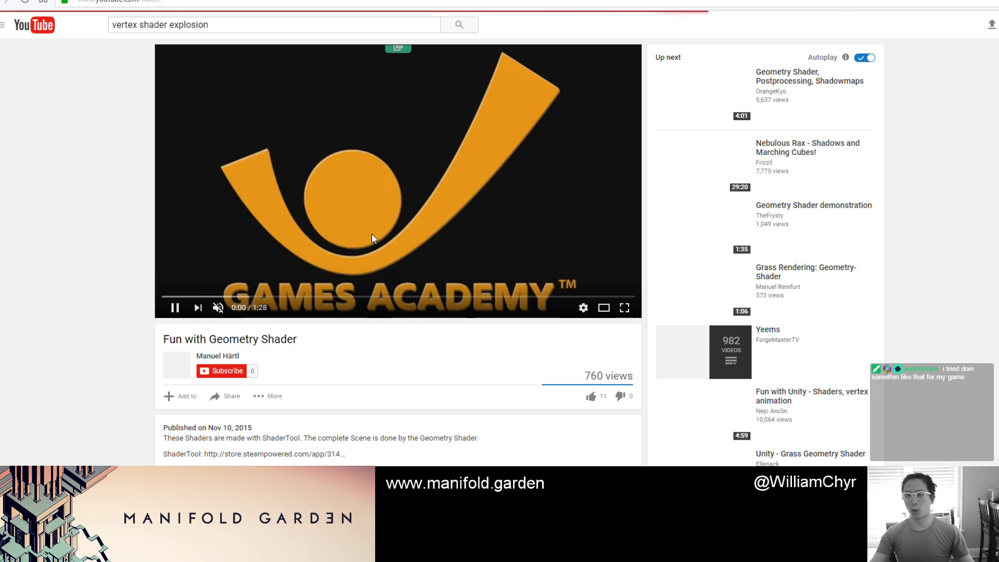
scroll(562, 165, down, 5)
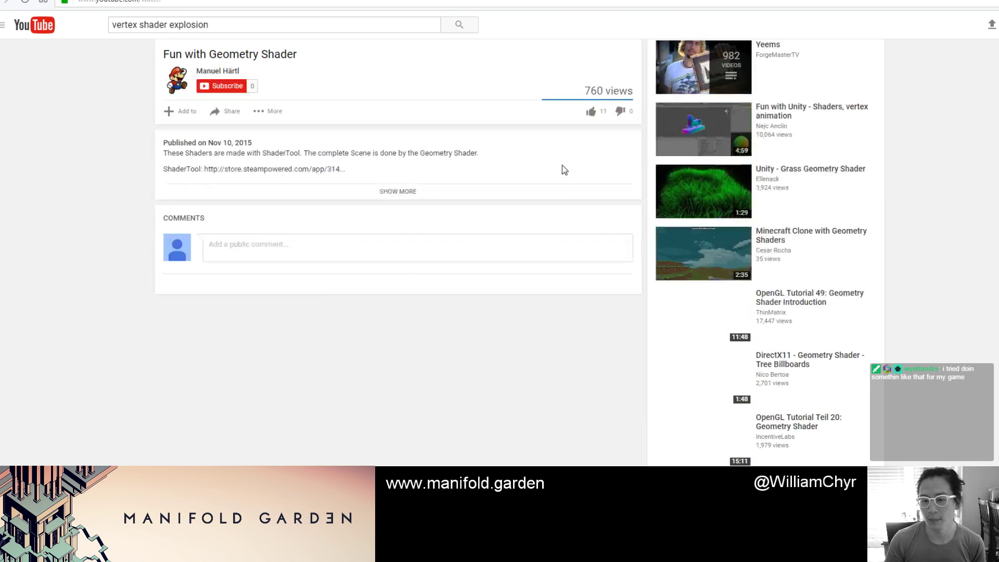
scroll(574, 188, down, 2)
scroll(572, 198, down, 6)
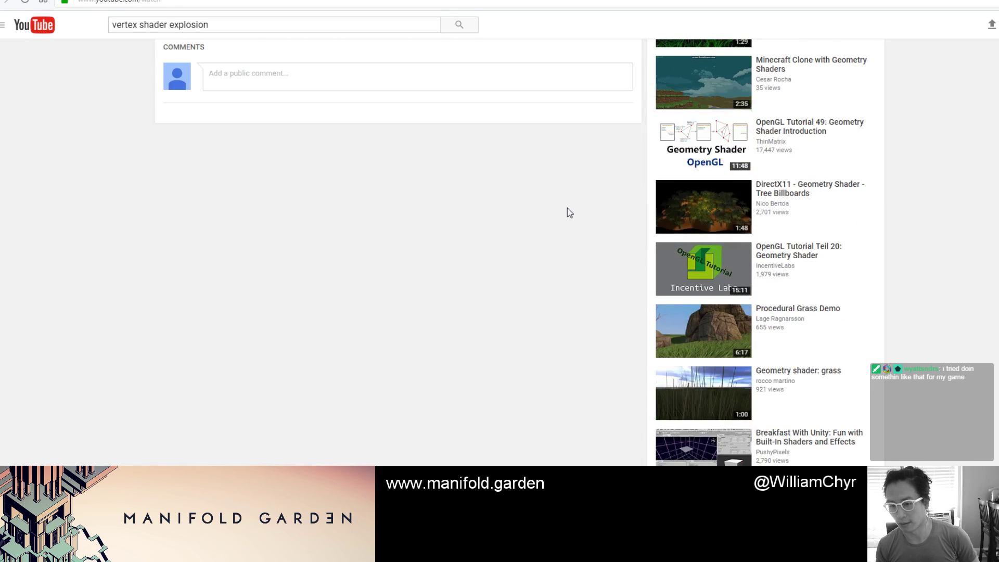
scroll(713, 463, down, 3)
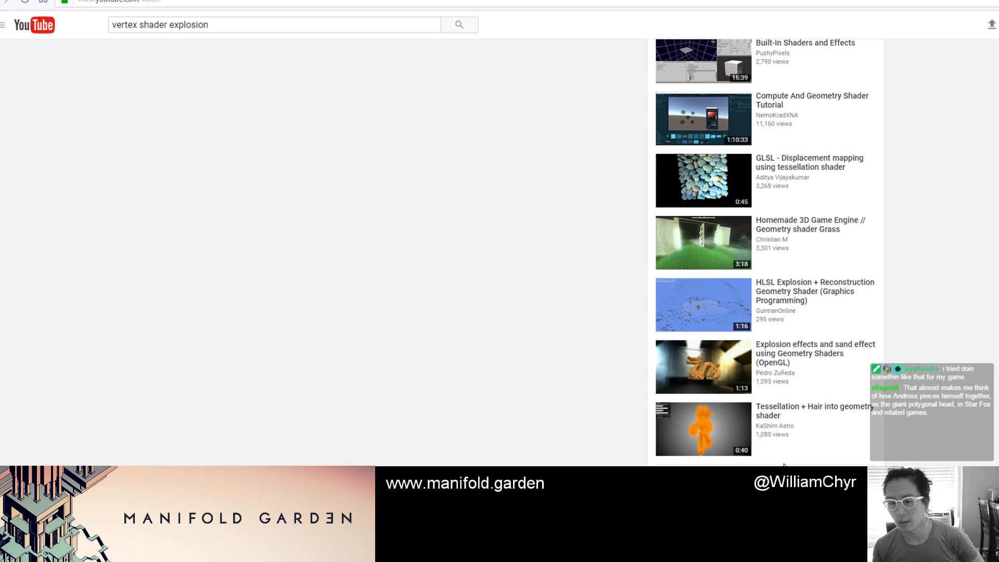
scroll(134, 40, up, 5)
Step: Search the video site for "assassin's creed 4 sequence"
text(ssa)
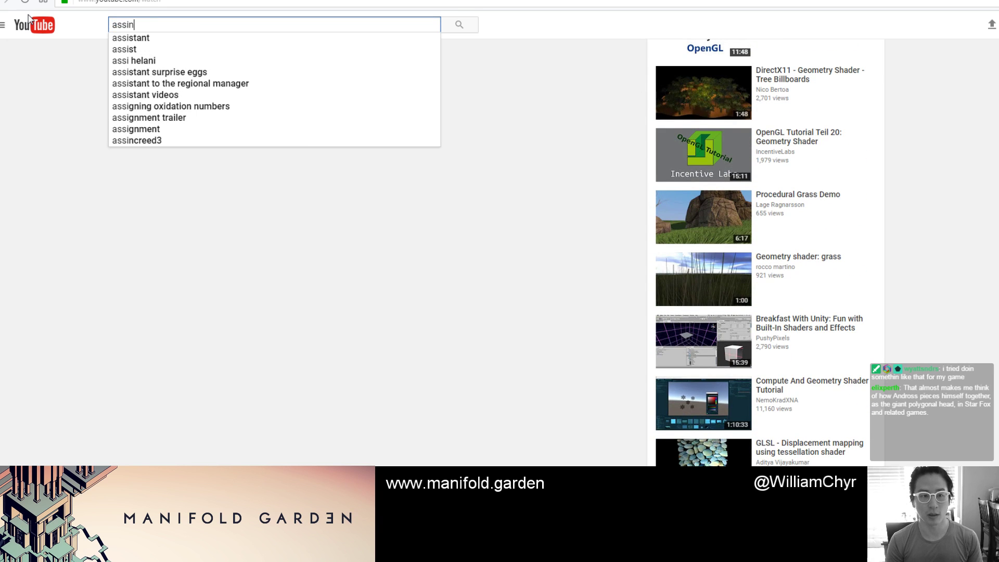
text(ssin)
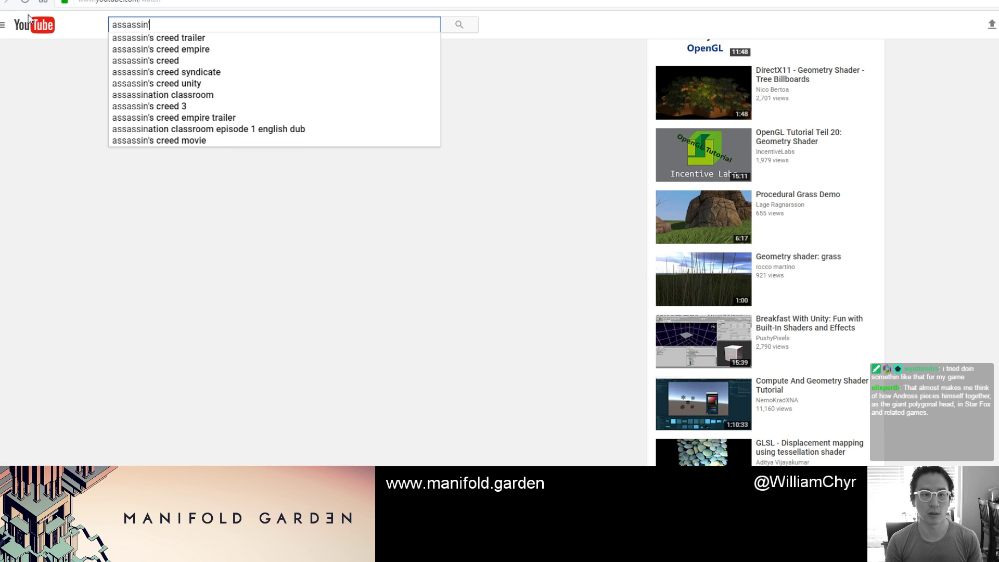
text('s creed 4 c)
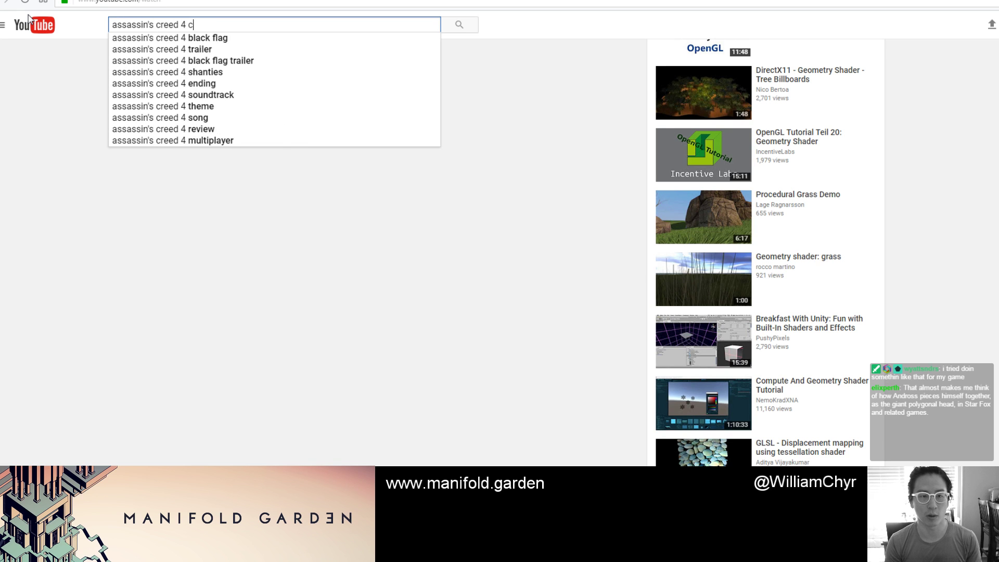
text(hapt)
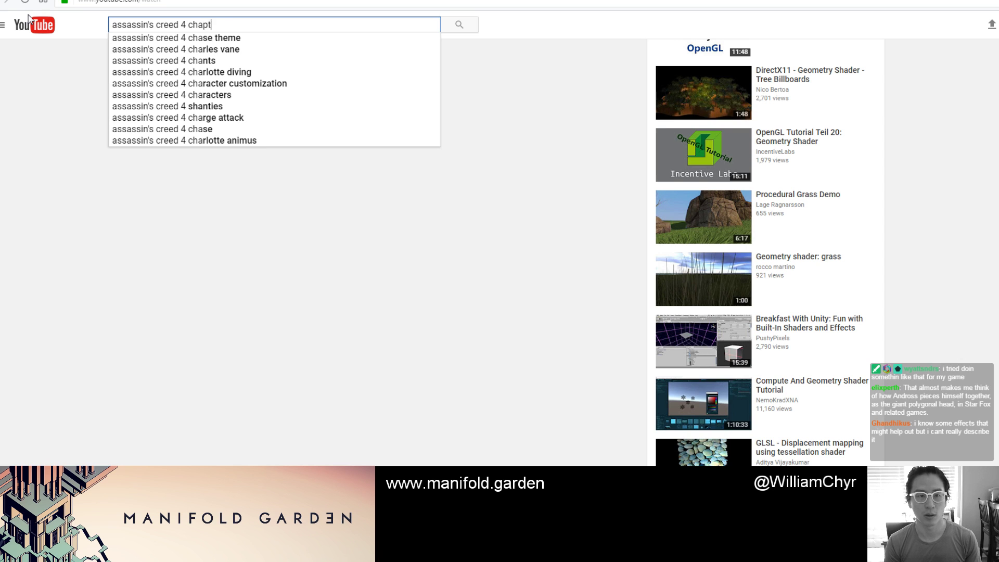
key(BackSpace)
key(BackSpace)
key(BackSpace)
key(BackSpace)
key(BackSpace)
text(seq)
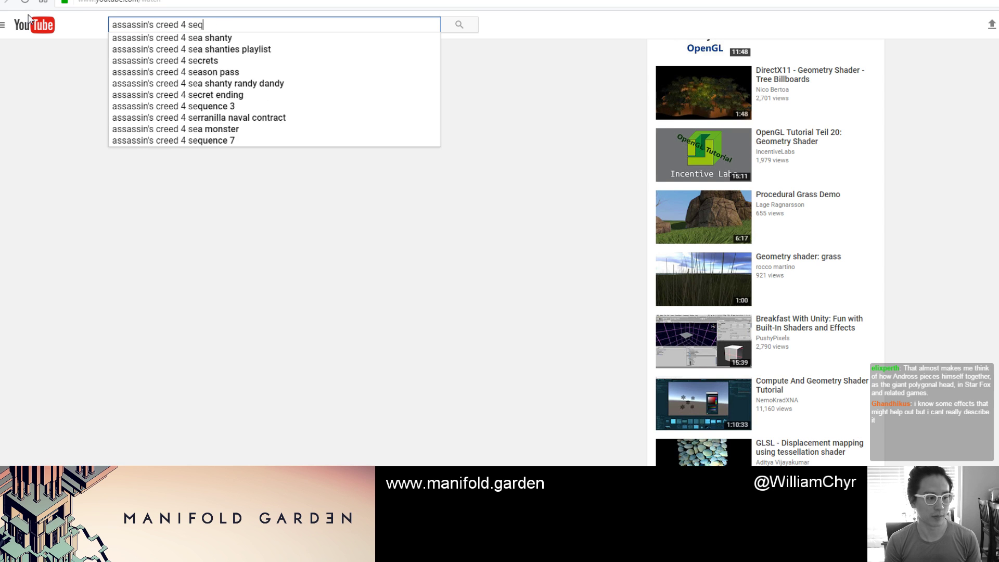
text(uence)
key(Return)
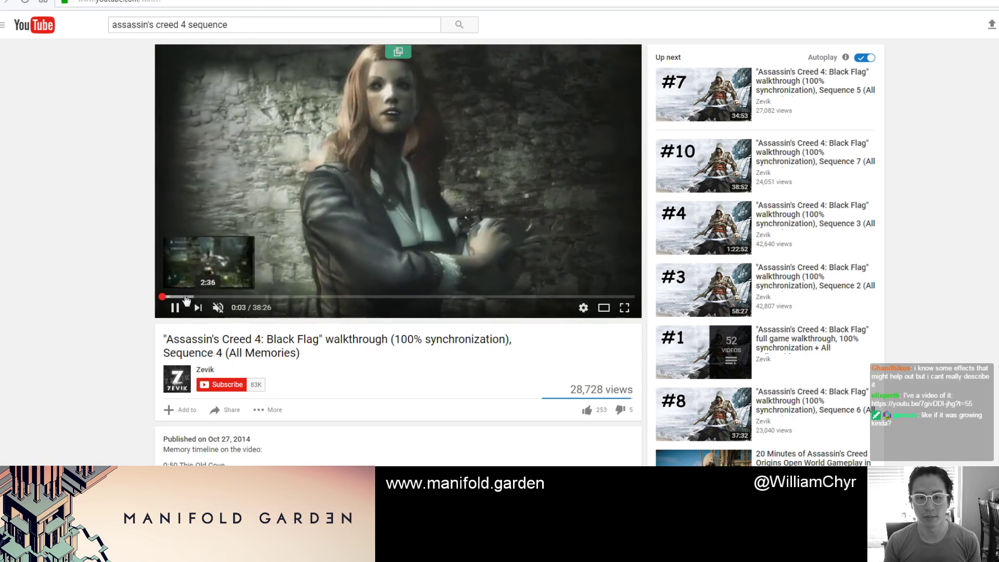
Step: Skim the opening minute of the Sequence 4 walkthrough, then open the Sequence 3 walkthrough and view its description
click(173, 298)
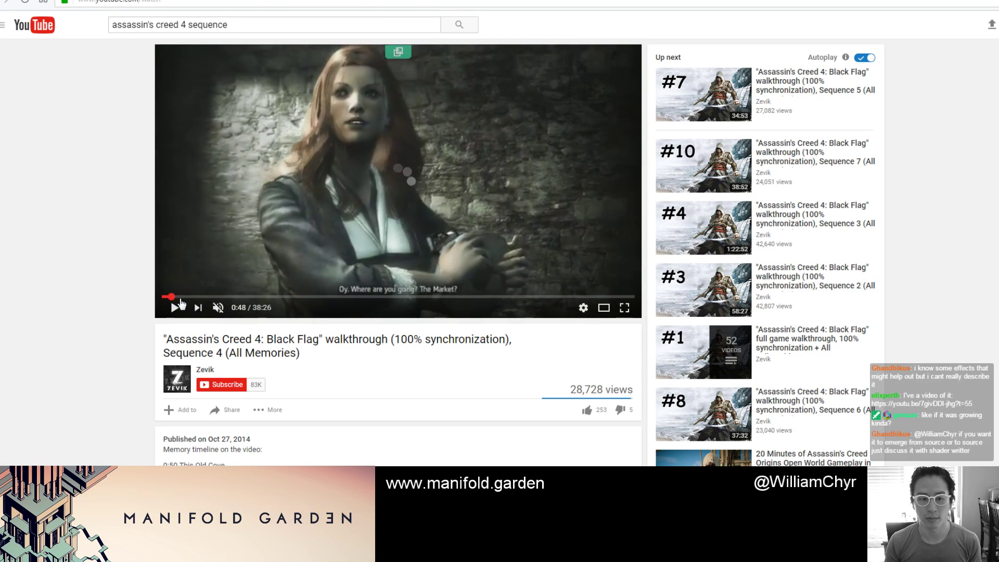
click(174, 298)
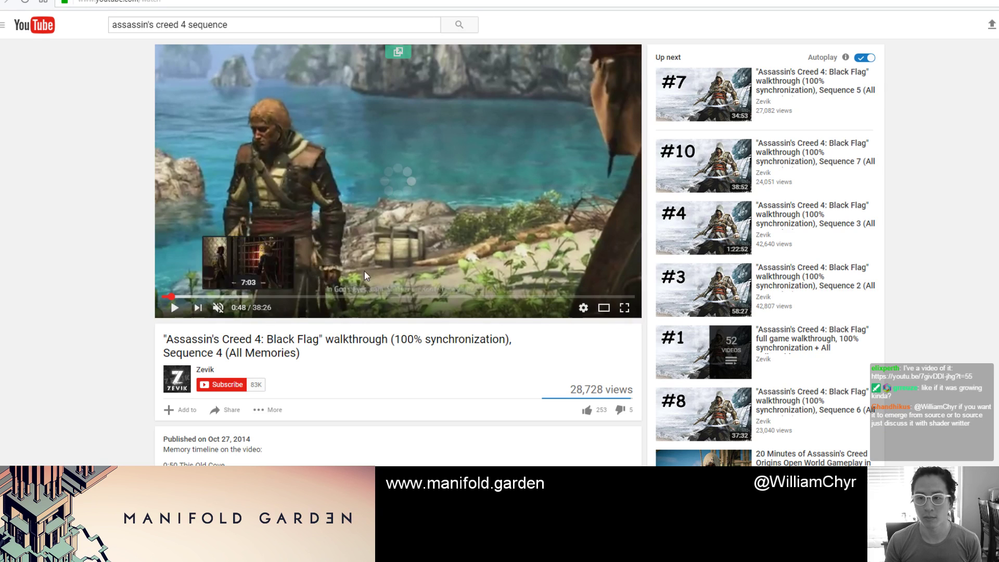
click(790, 225)
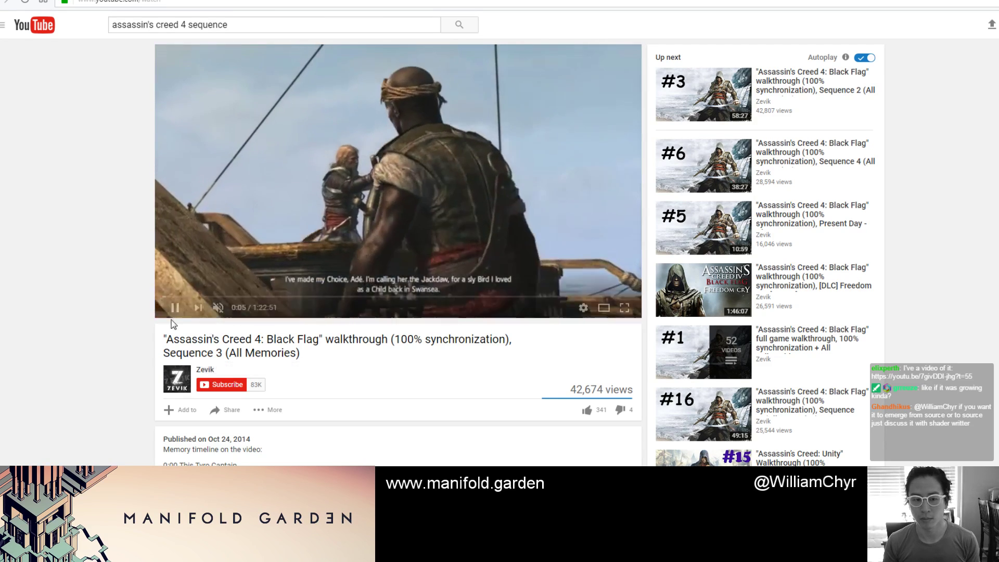
scroll(400, 302, down, 4)
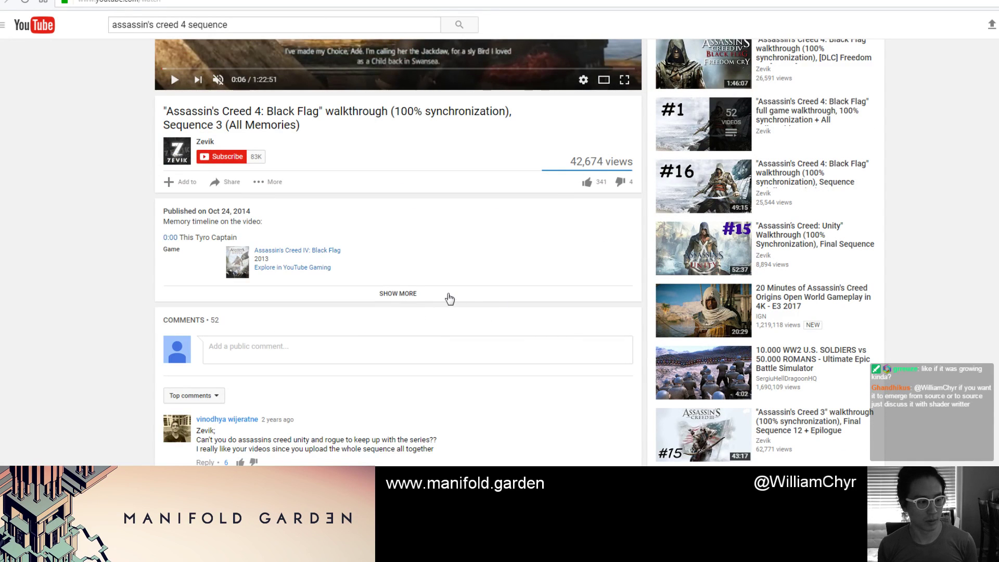
key(ctrl+t)
key(ctrl+v)
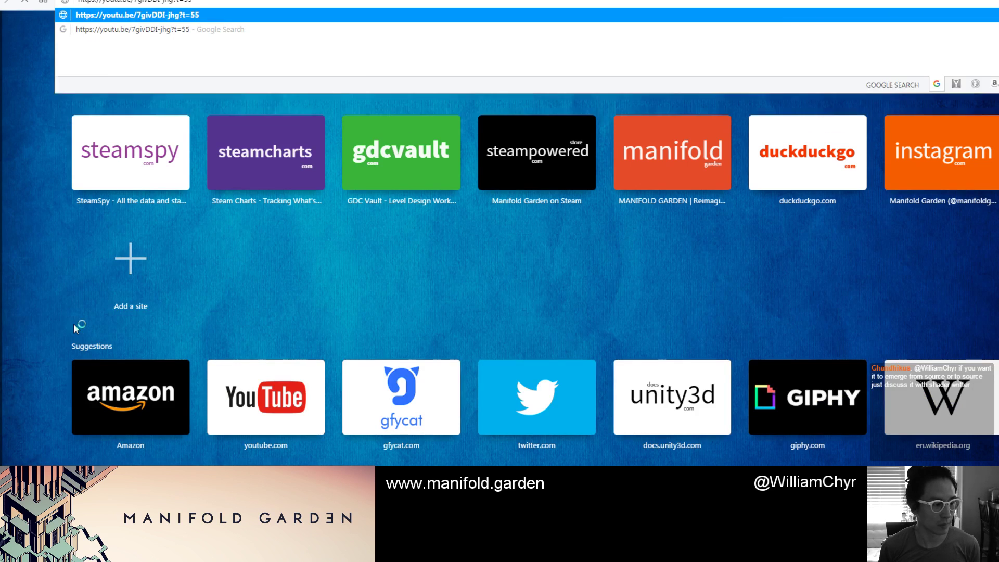
key(Return)
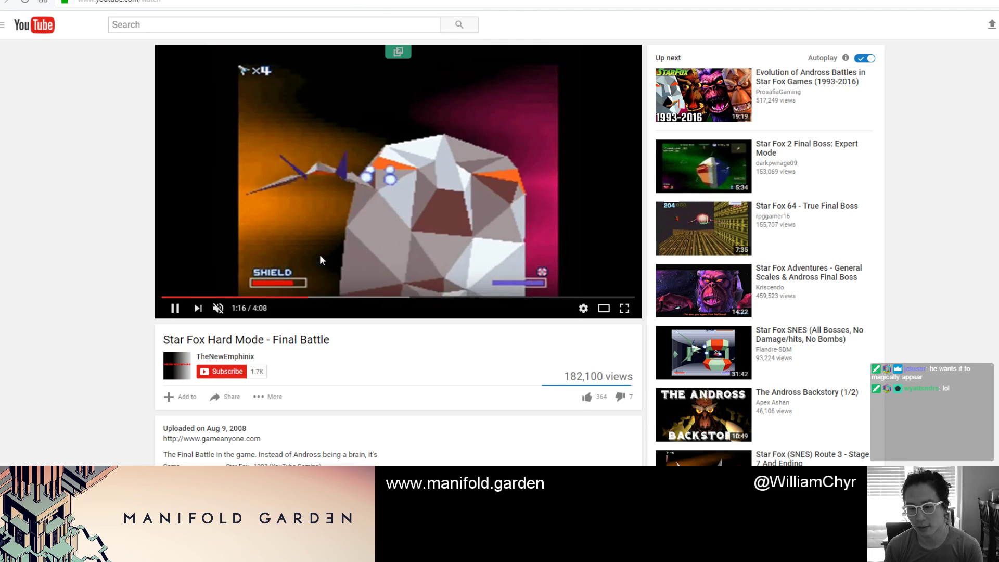
Step: Look through the comments and related videos of "Star Fox Hard Mode - Final Battle", then return to the player
scroll(981, 229, down, 1)
scroll(981, 230, down, 4)
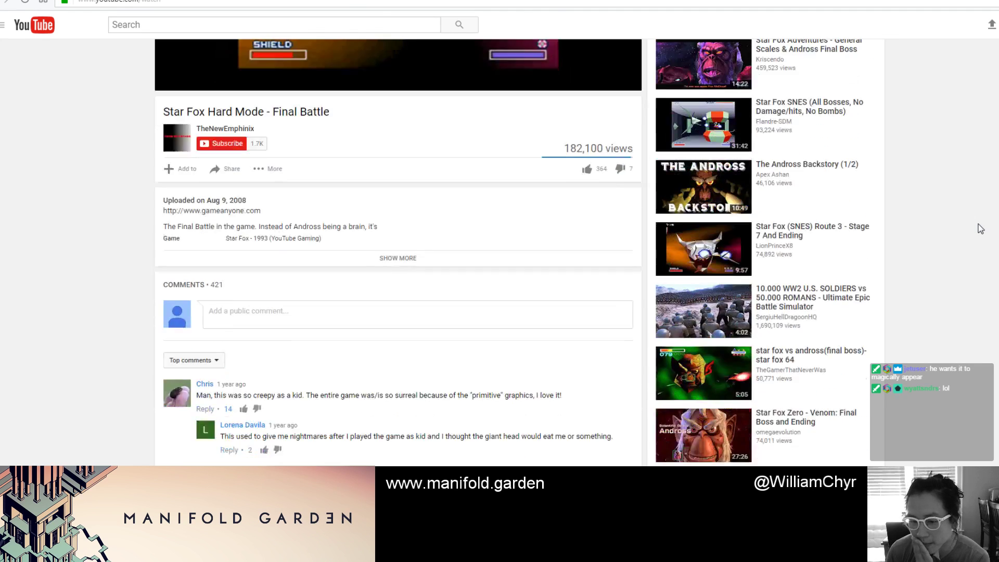
scroll(981, 229, down, 2)
scroll(981, 229, down, 7)
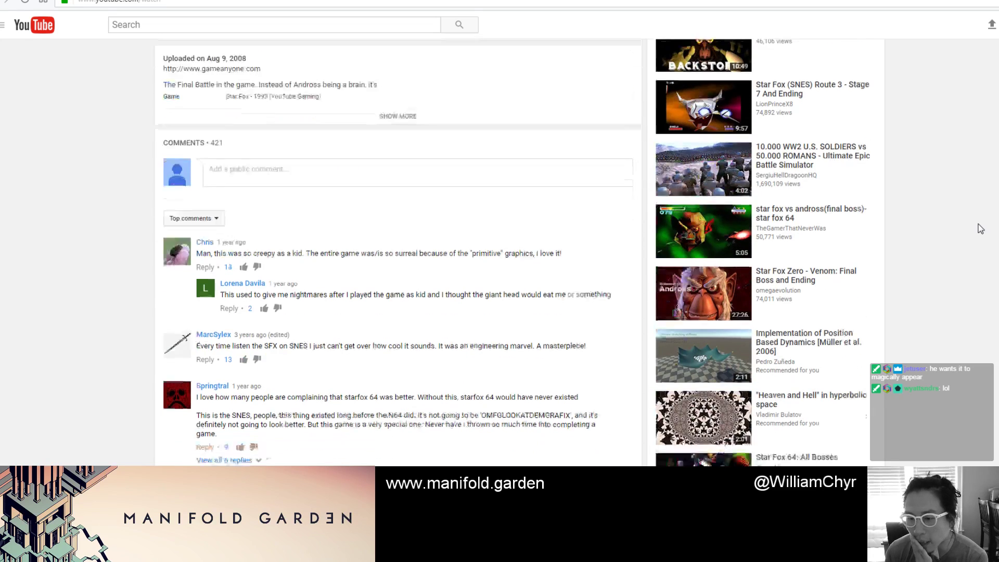
scroll(978, 224, down, 4)
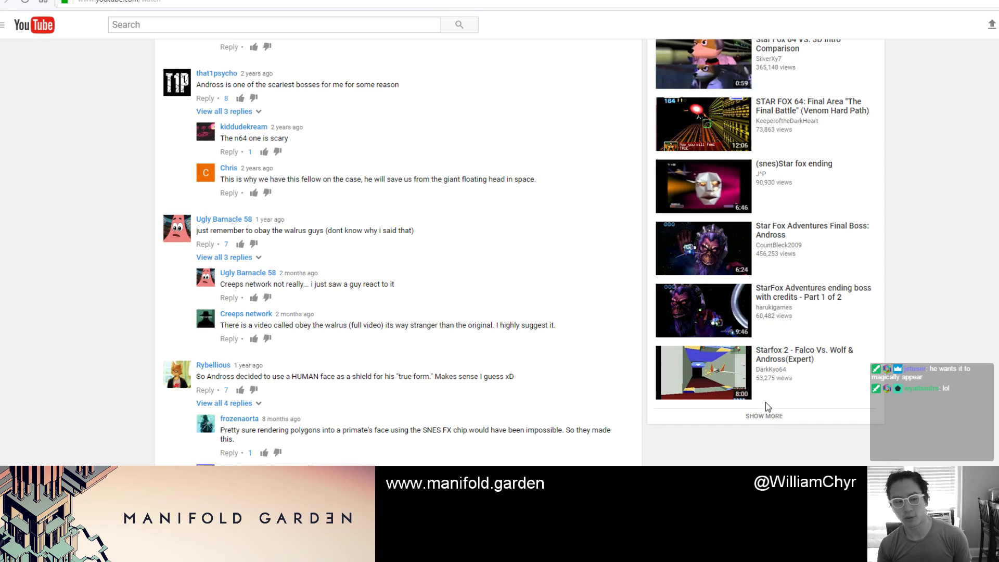
scroll(176, 198, up, 17)
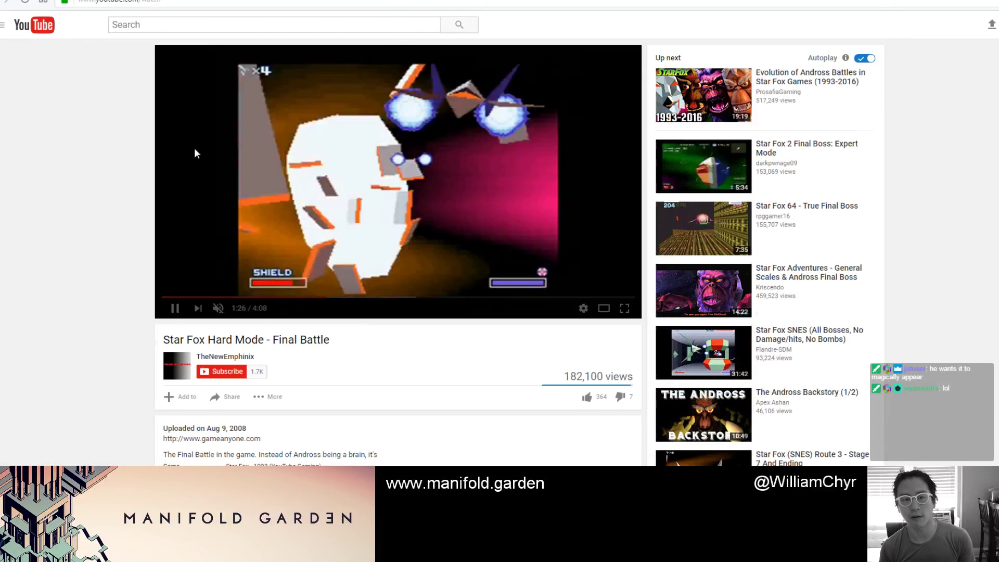
Step: Search the video site for "world growing animation" and look through the results
click(198, 25)
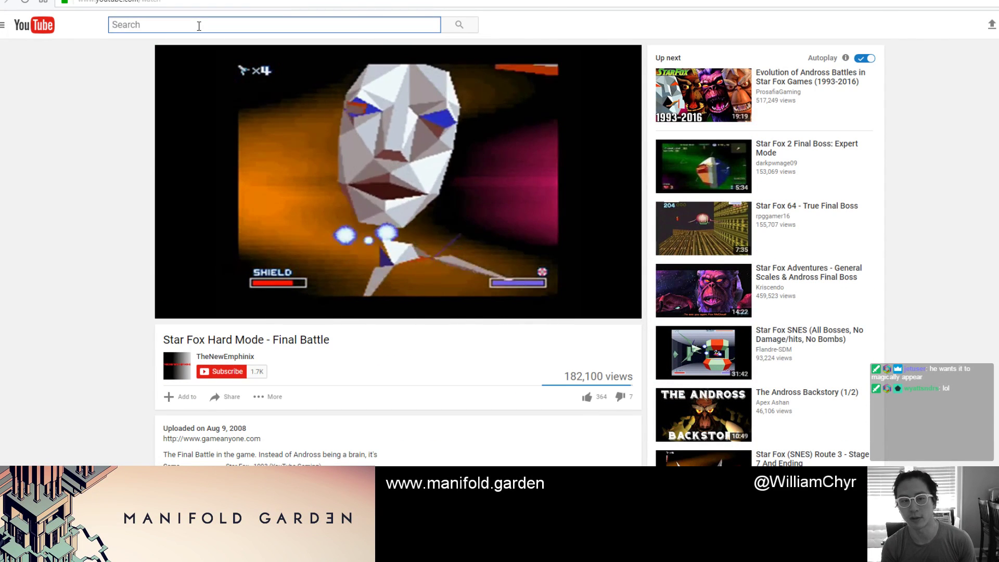
text(world growing animation)
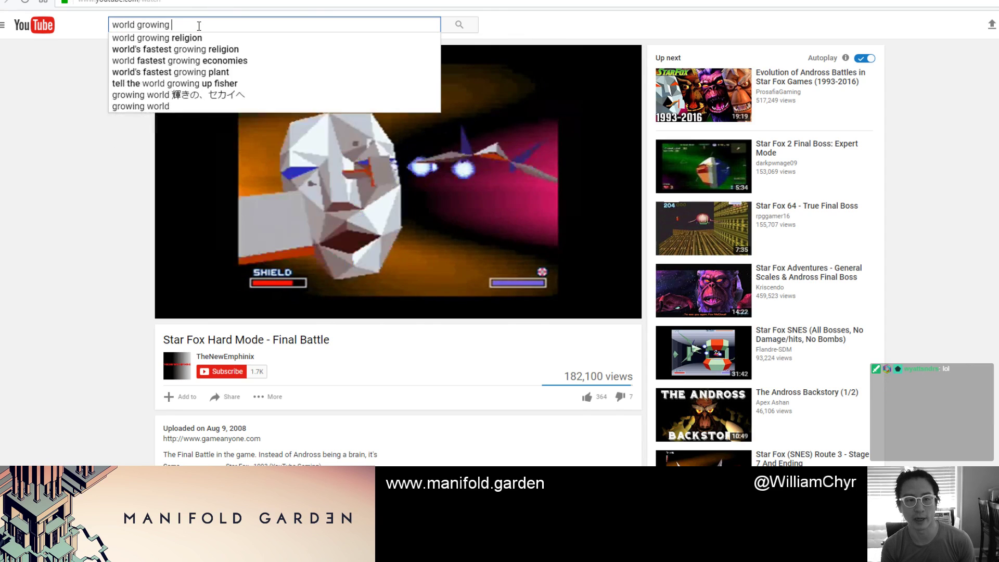
key(Return)
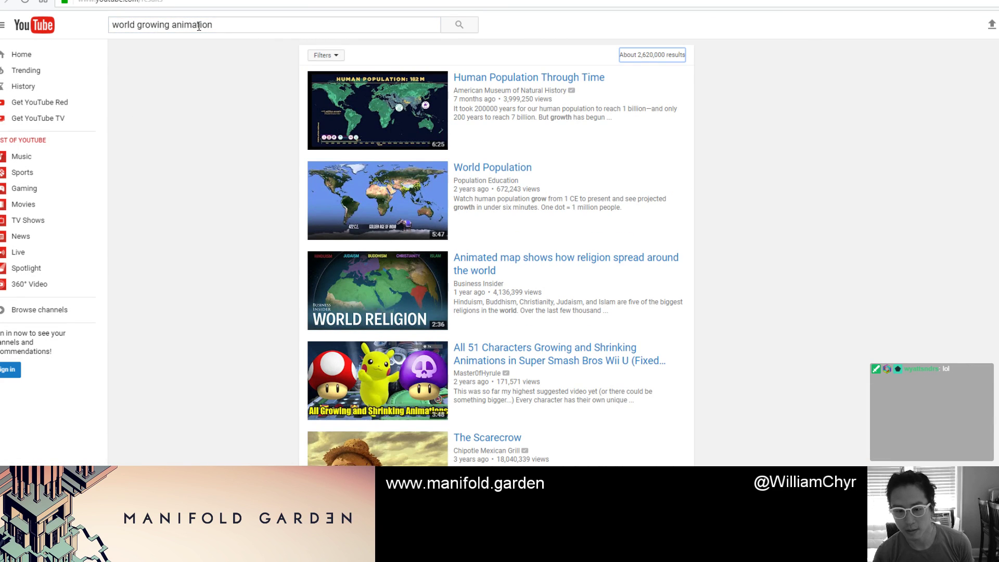
scroll(197, 96, down, 4)
scroll(197, 95, down, 3)
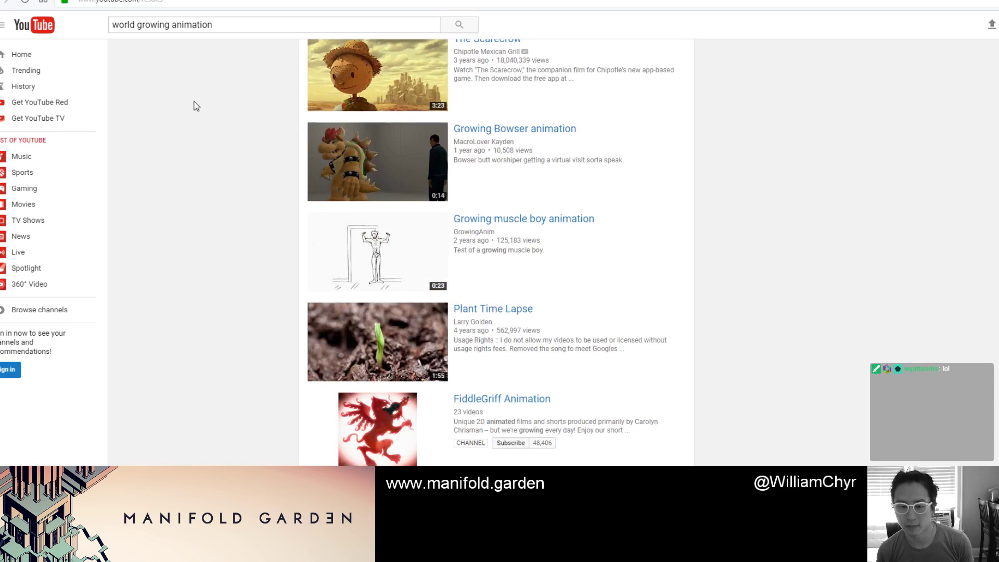
Step: Search the video site for "city growing animation"
drag(224, 30, 55, 35)
text(c)
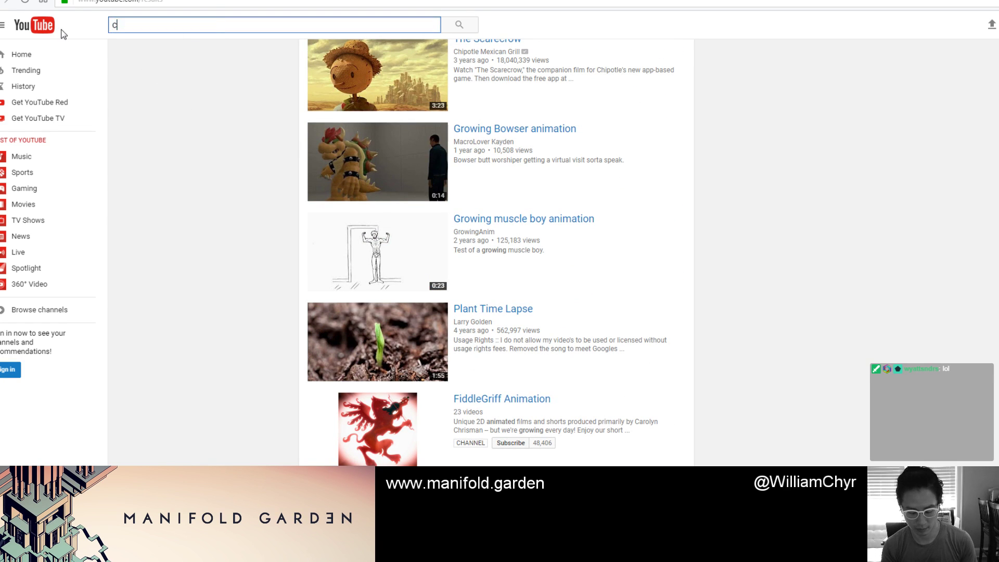
text(ity growing animation)
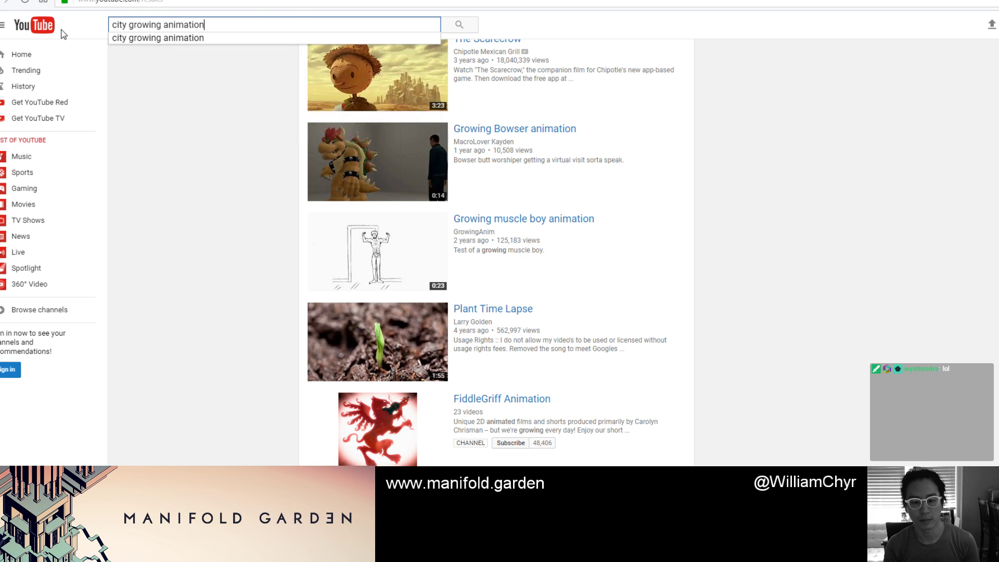
key(Return)
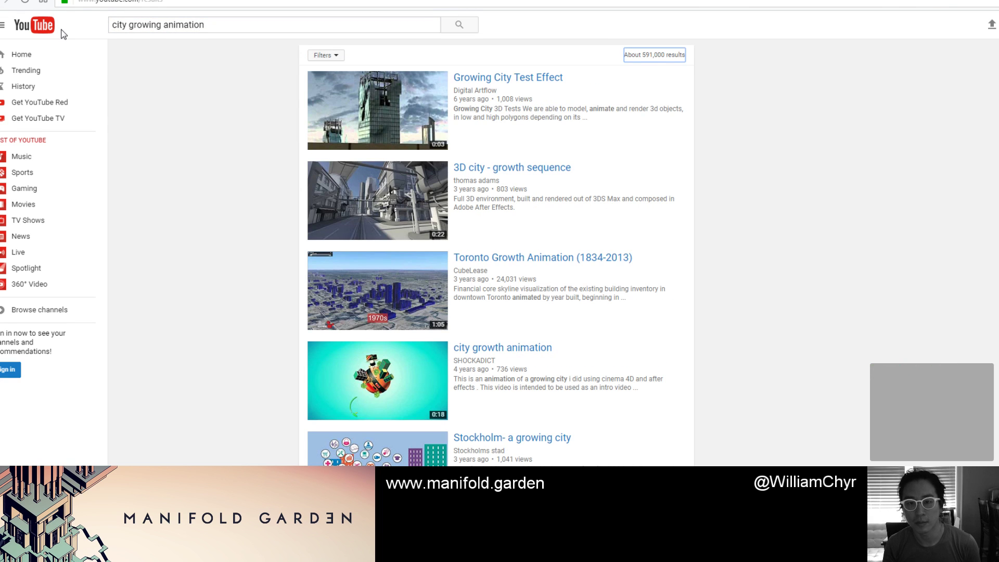
Step: Watch "Growing City Test Effect", followed by its up-next video "3D city - growth sequence"
click(523, 77)
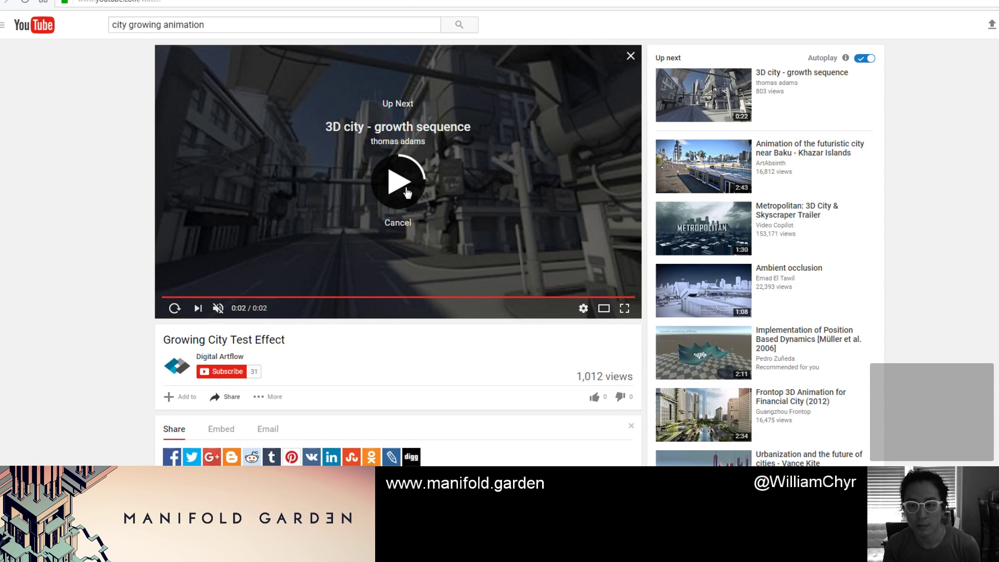
click(407, 192)
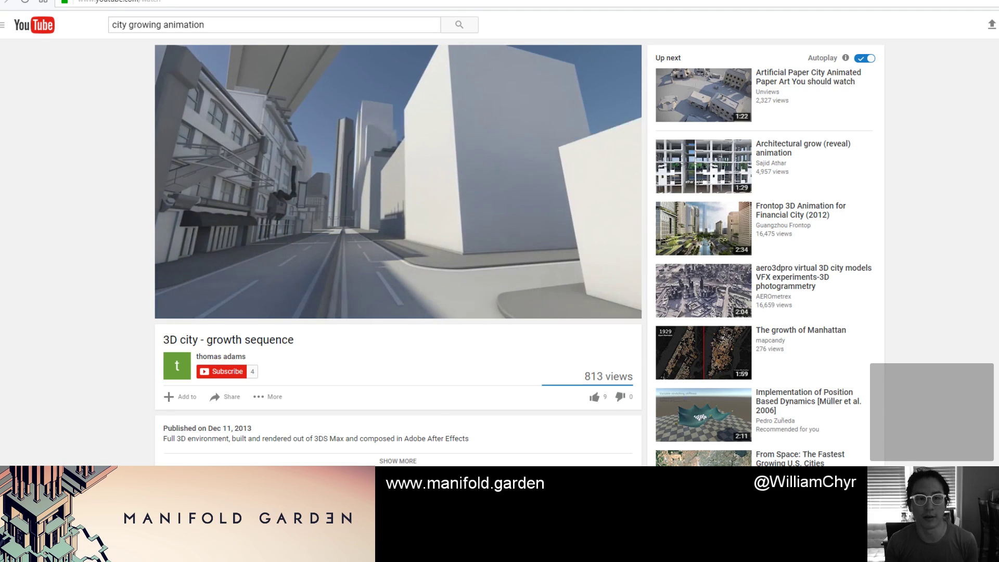
click(286, 3)
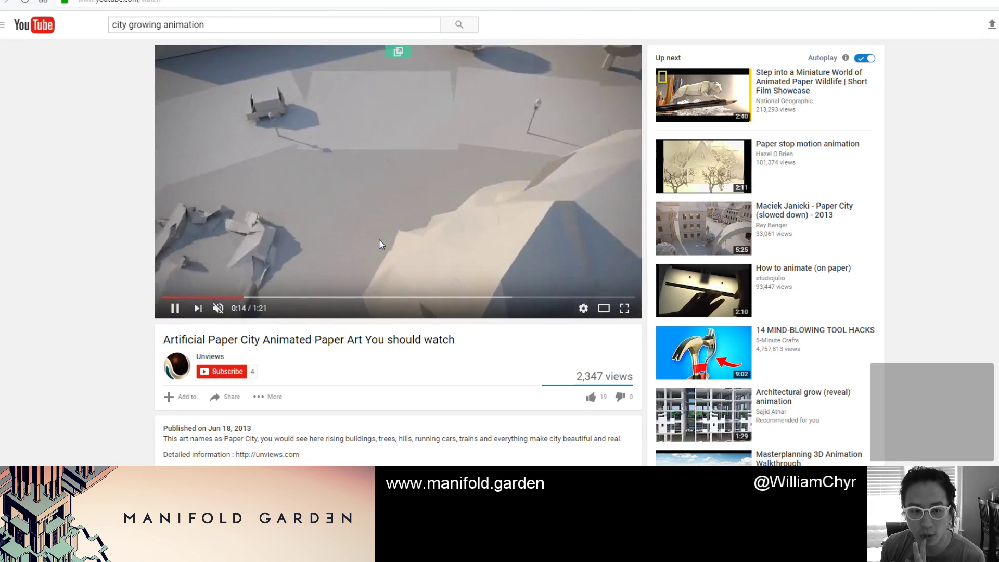
Step: Pause "Artificial Paper City Animated Paper Art You should watch" at 0:16 and select the video's web address
click(246, 3)
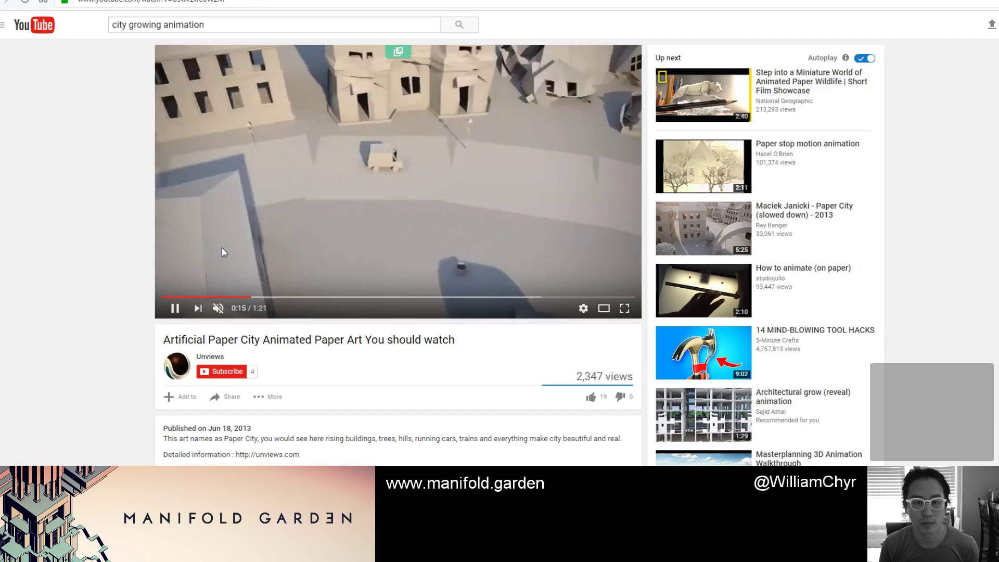
click(270, 254)
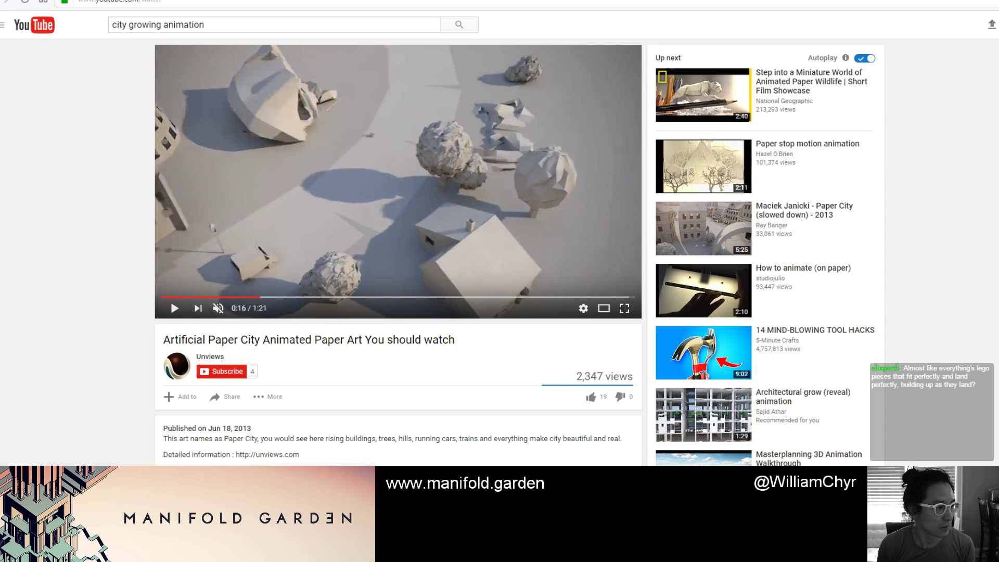
click(190, 1)
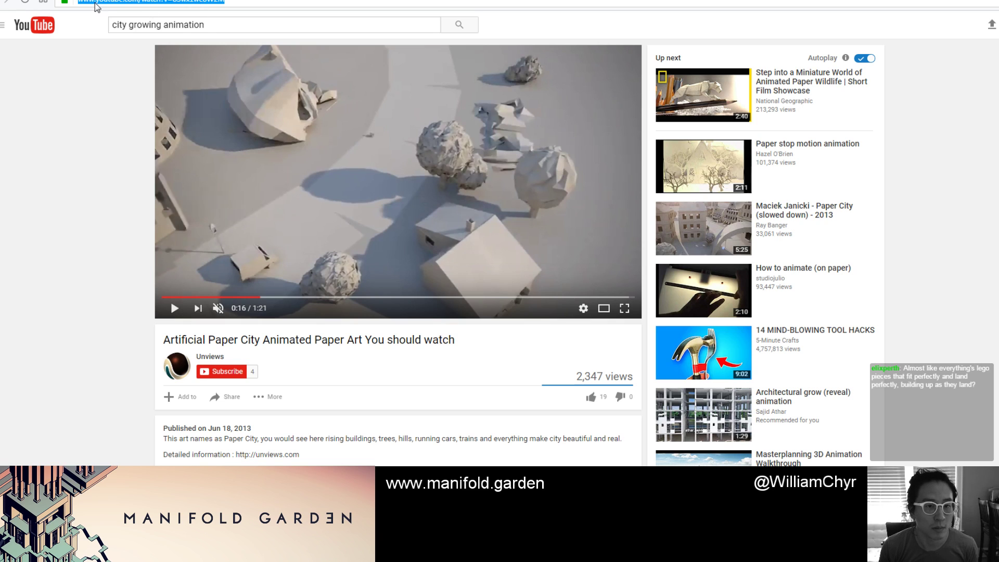
key(alt+Tab)
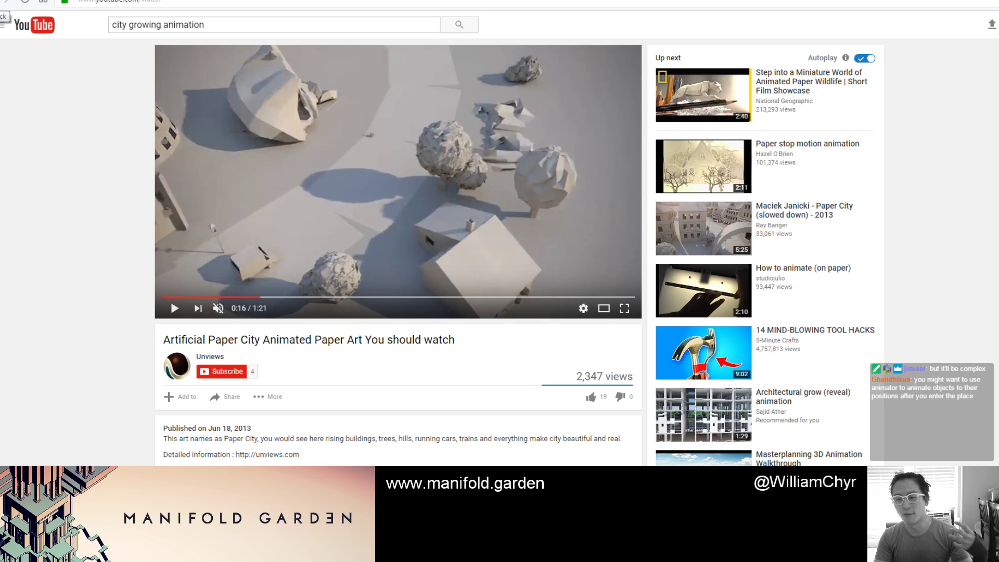
Step: View the related video "Architectural grow (reveal) animation", then go back to the "city growing animation" results
click(805, 405)
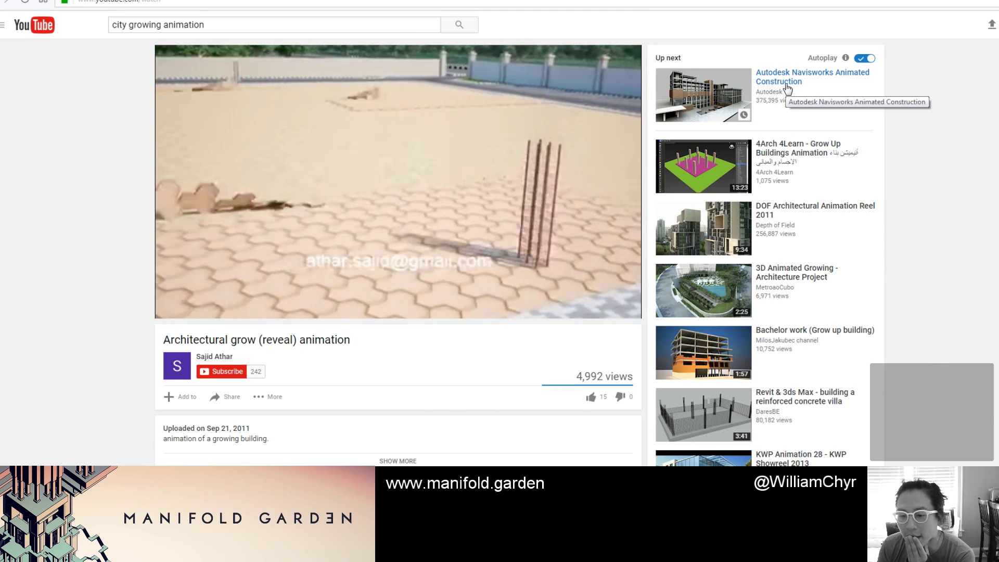
click(787, 87)
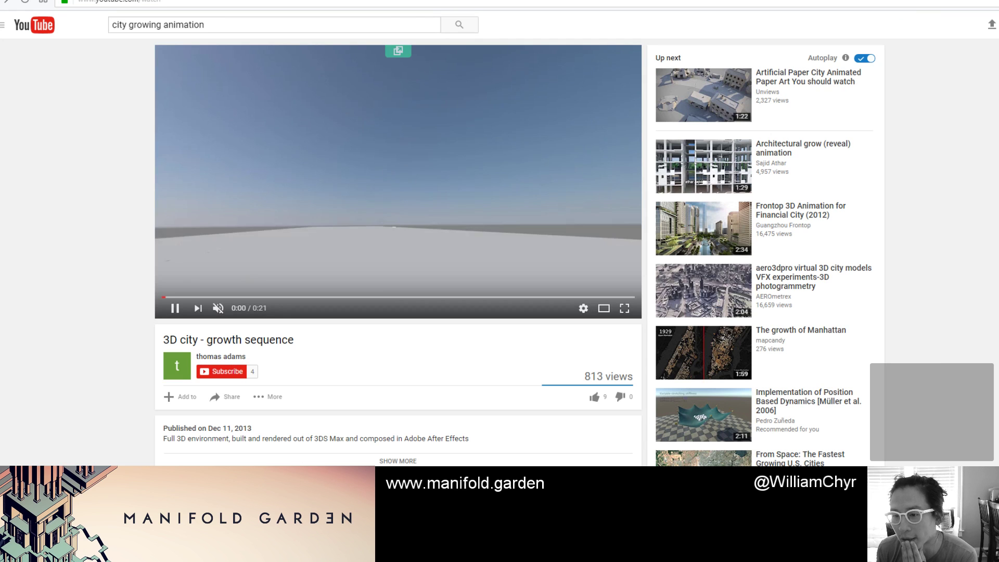
click(814, 285)
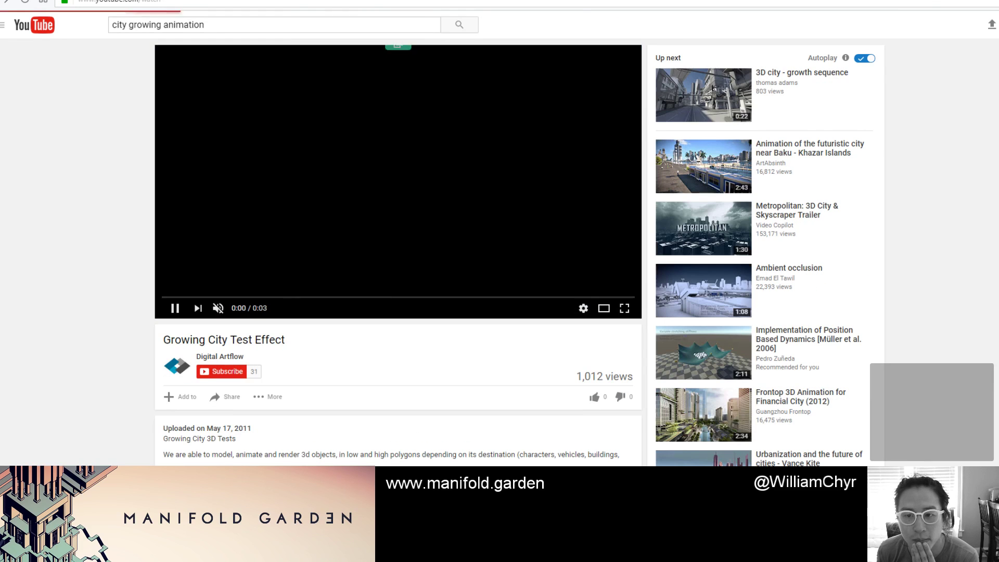
click(5, 6)
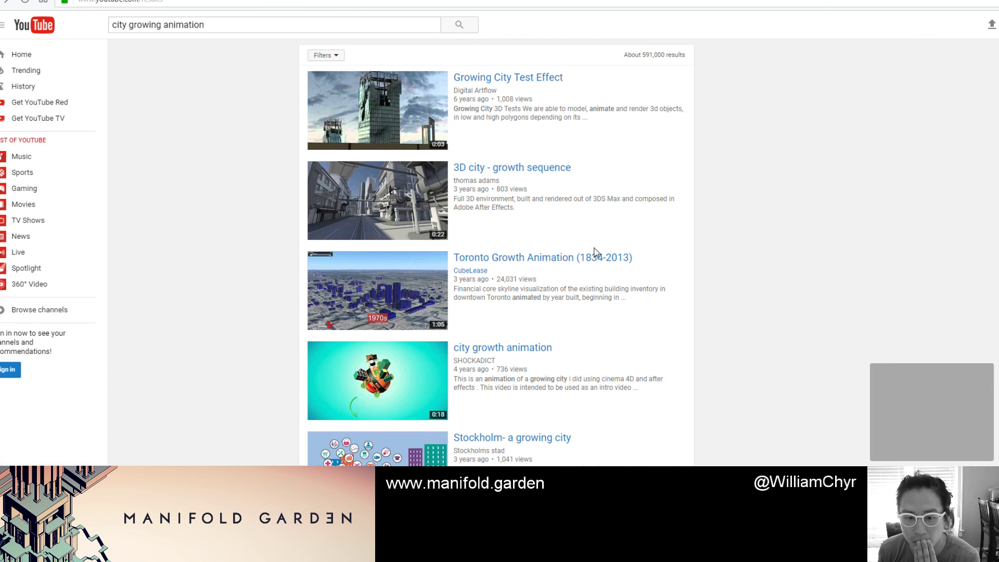
Step: View the "city growth animation" video, then examine the rest of the first page of search results for growing-city references
click(536, 348)
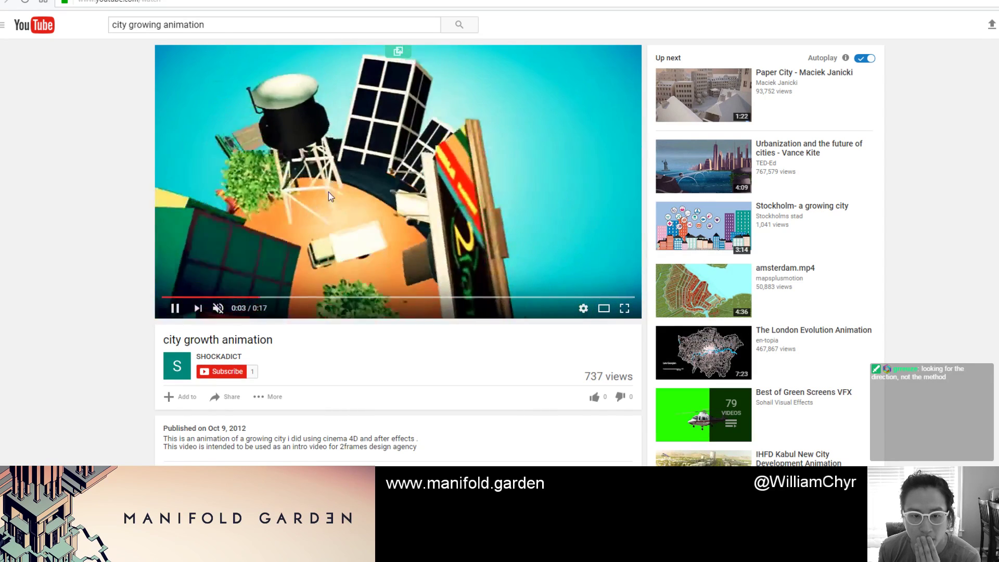
click(7, 2)
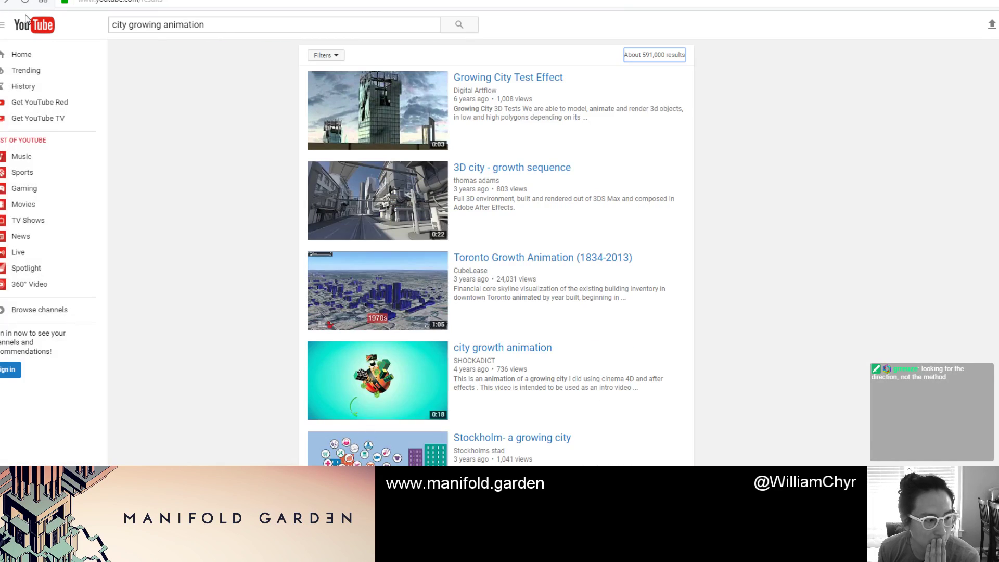
scroll(724, 268, down, 7)
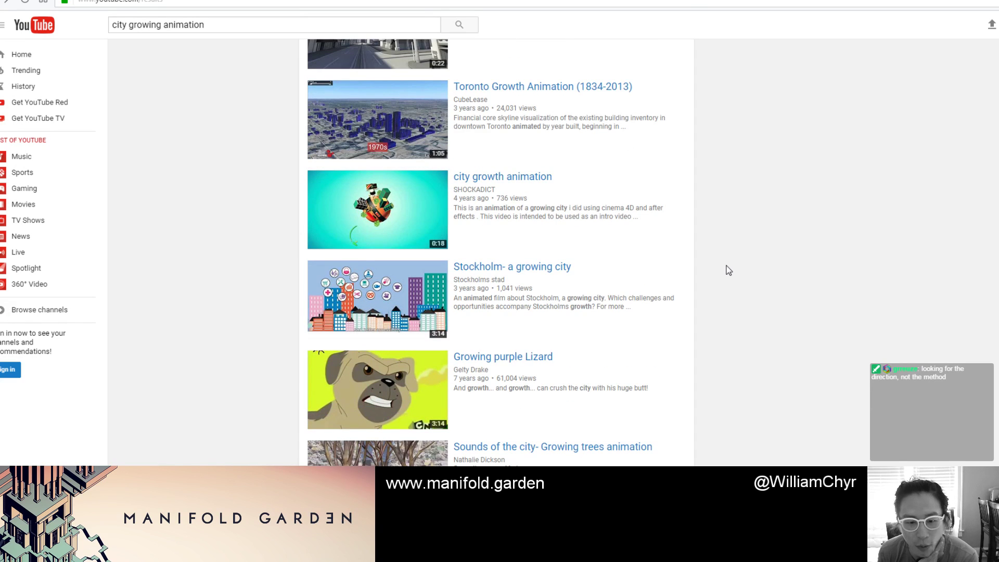
scroll(729, 271, down, 1)
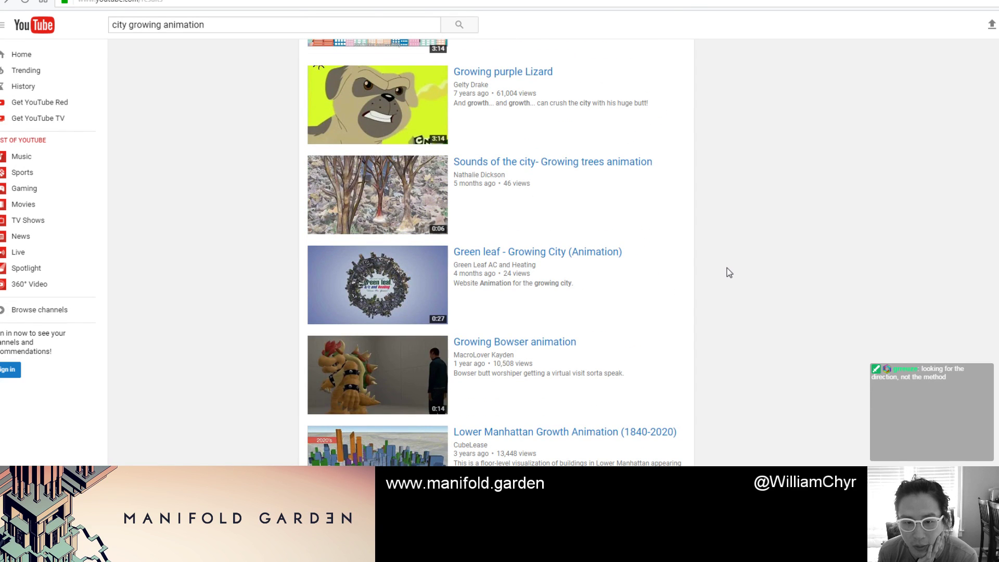
scroll(691, 280, down, 6)
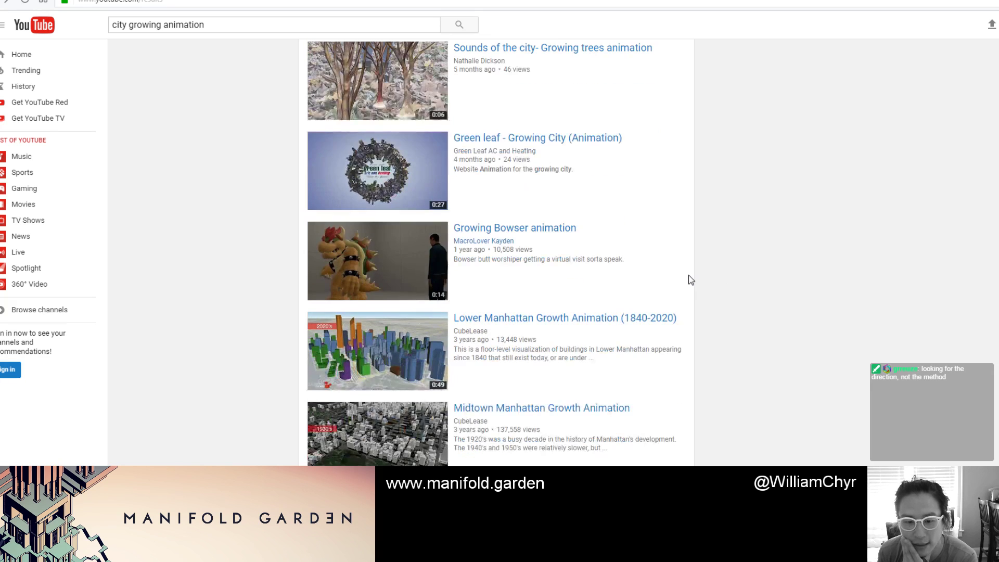
scroll(691, 280, down, 3)
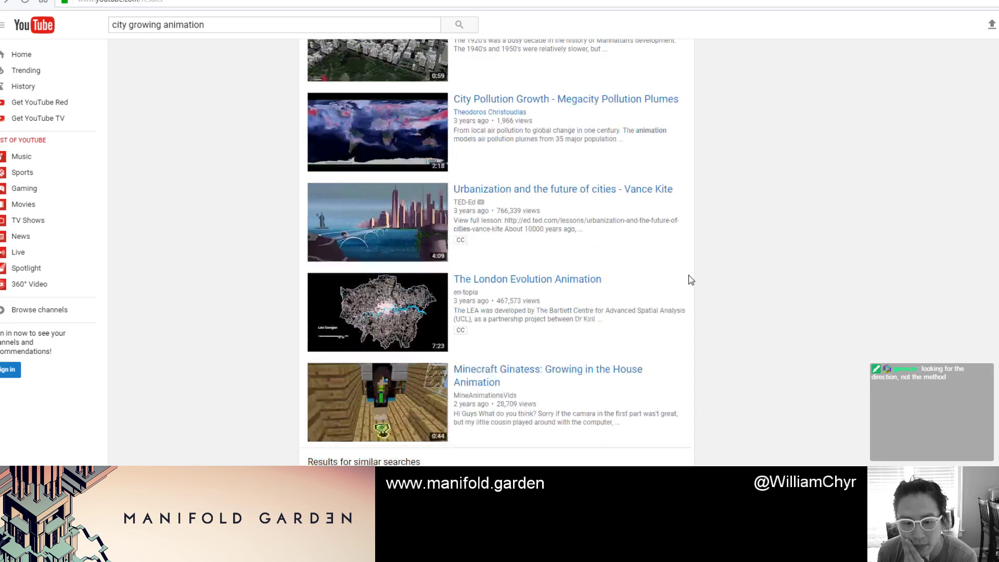
scroll(691, 280, down, 4)
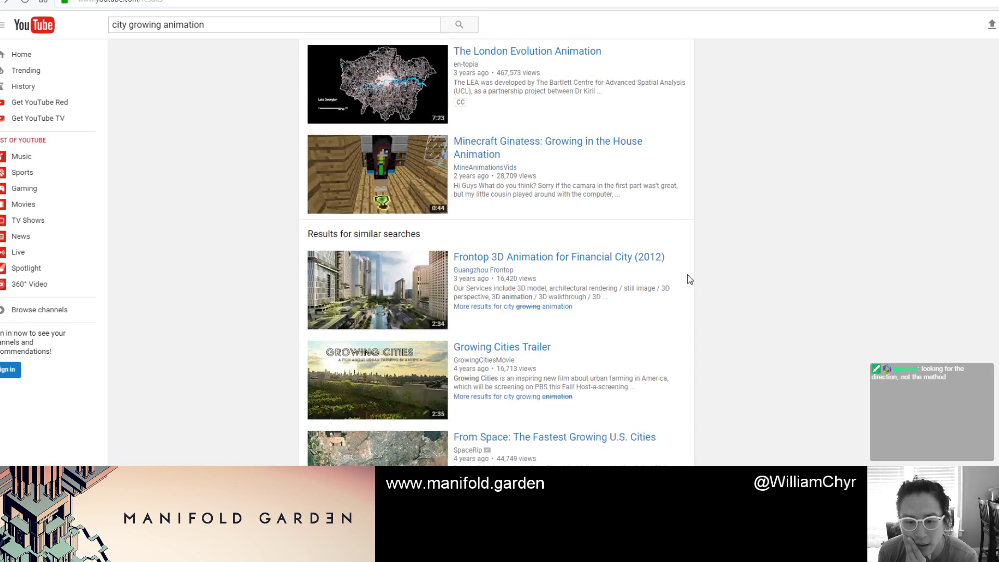
scroll(688, 276, down, 5)
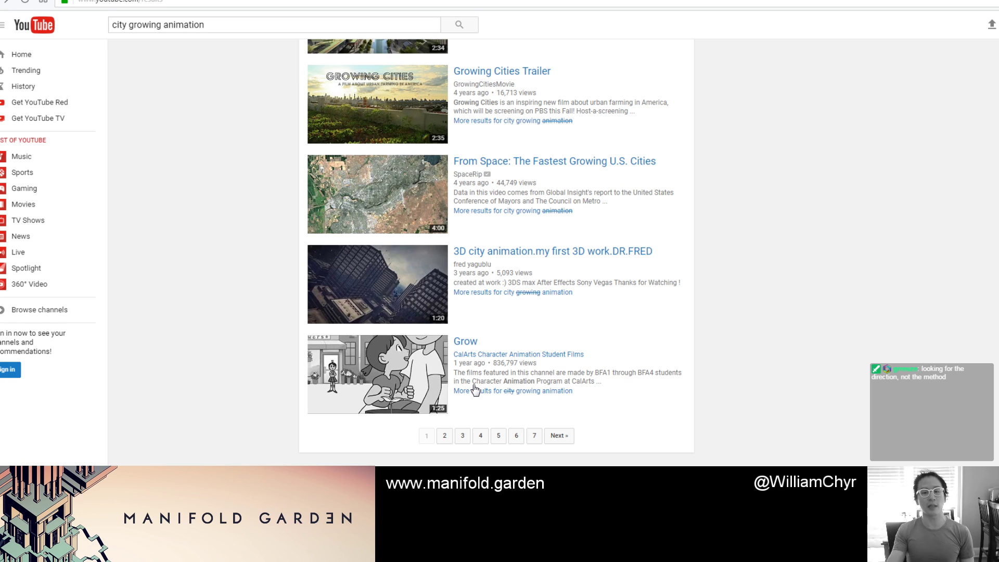
scroll(455, 346, up, 10)
scroll(458, 357, down, 10)
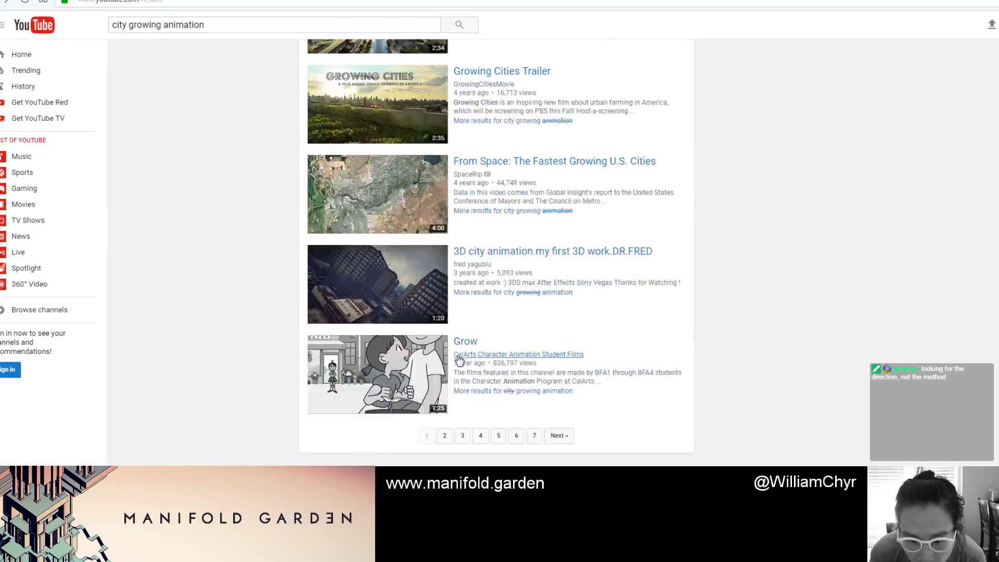
Step: Skim the "3D city animation" video from the end of the results page, then return to the search results
click(517, 255)
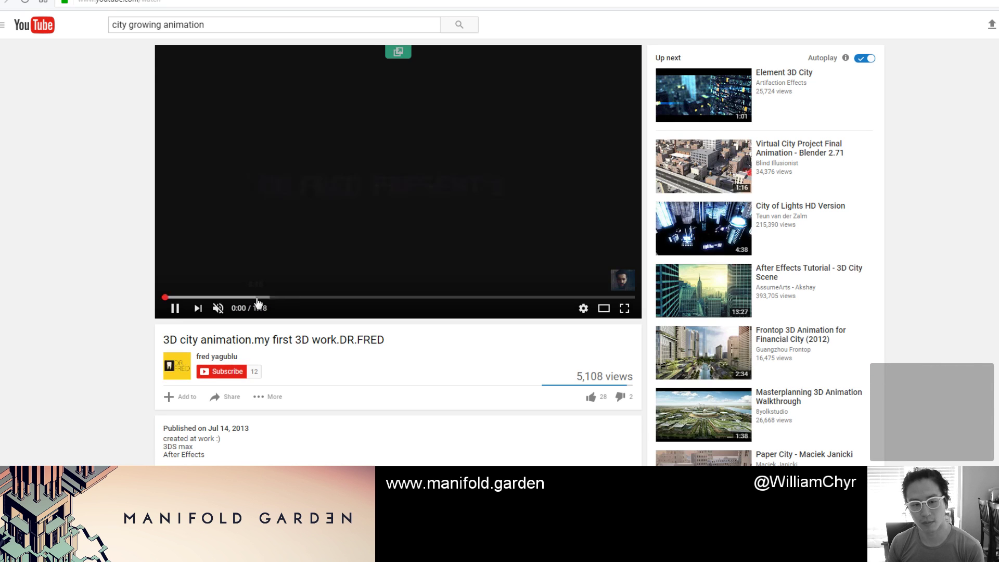
click(257, 298)
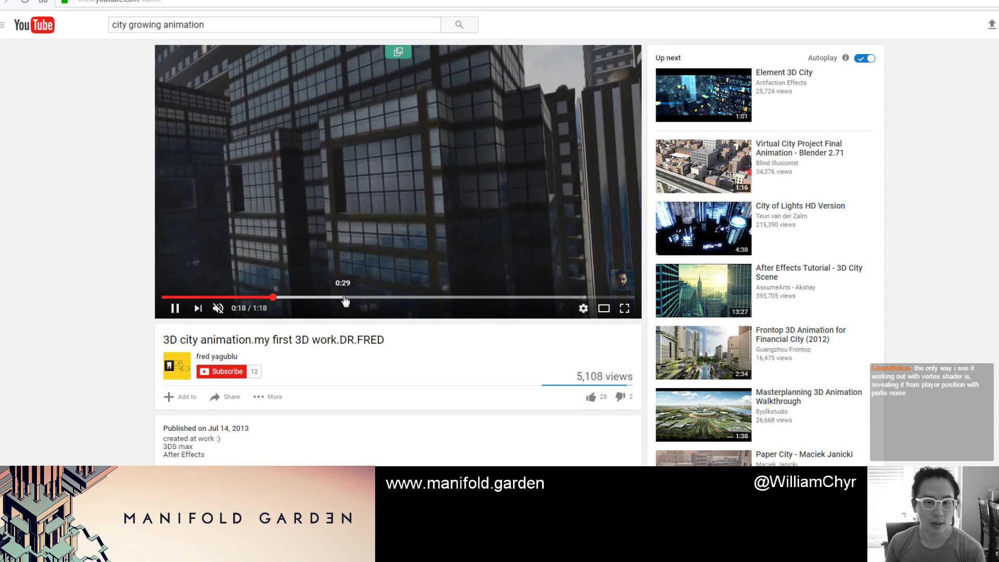
click(345, 298)
click(397, 298)
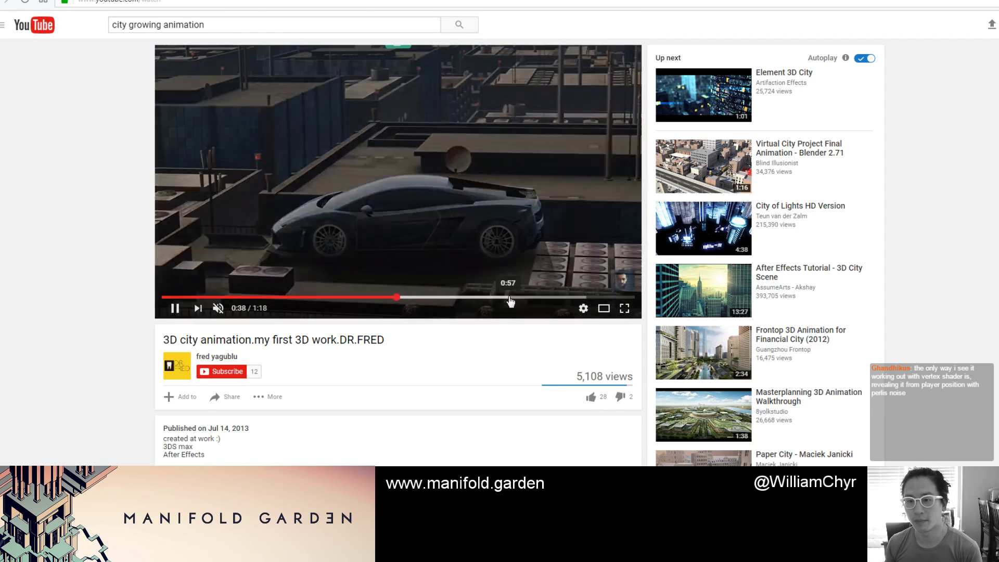
click(573, 298)
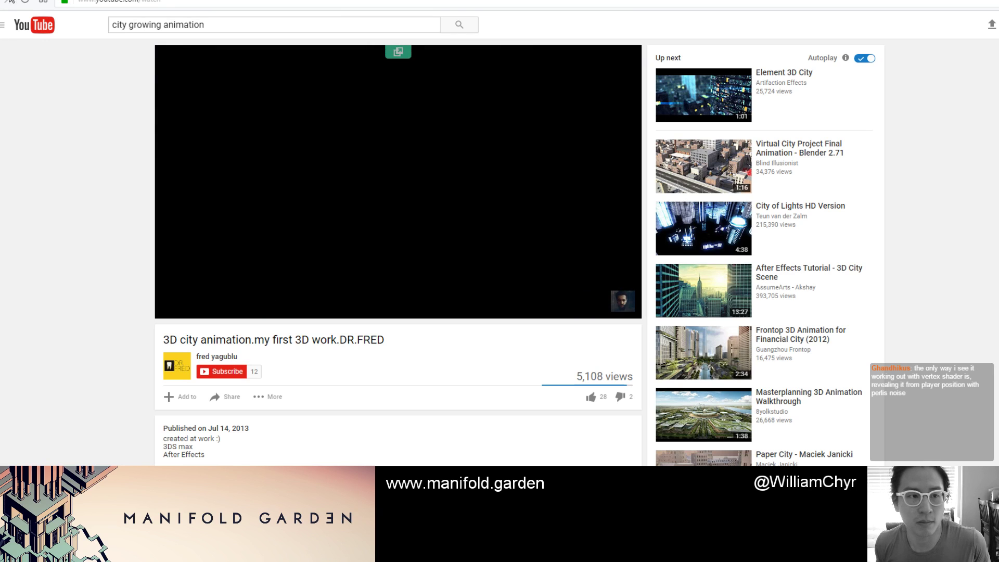
key(alt+Left)
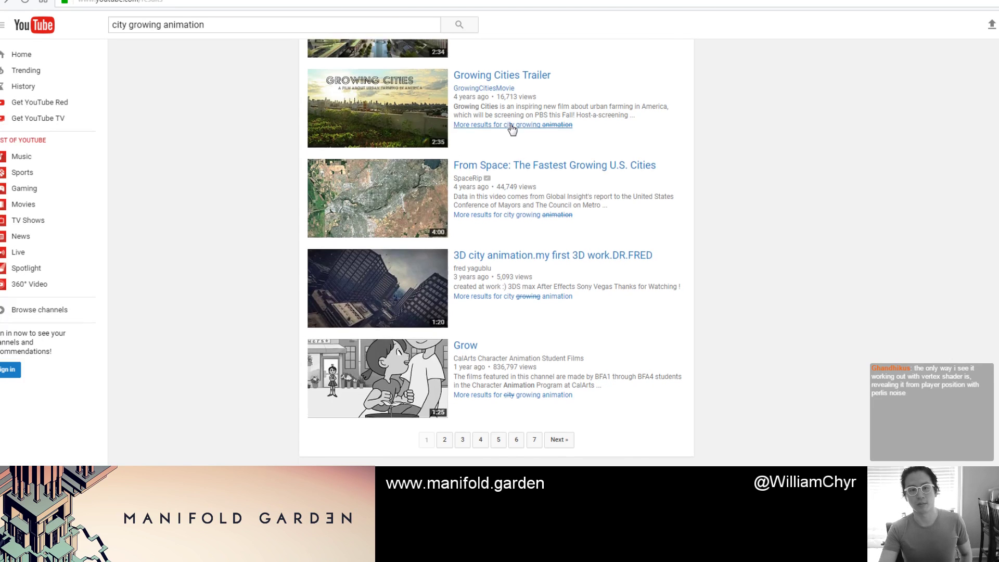
Step: Look over the "city growing animation" results again, then go back to the "world growing animation" results
scroll(509, 127, up, 15)
scroll(513, 128, up, 10)
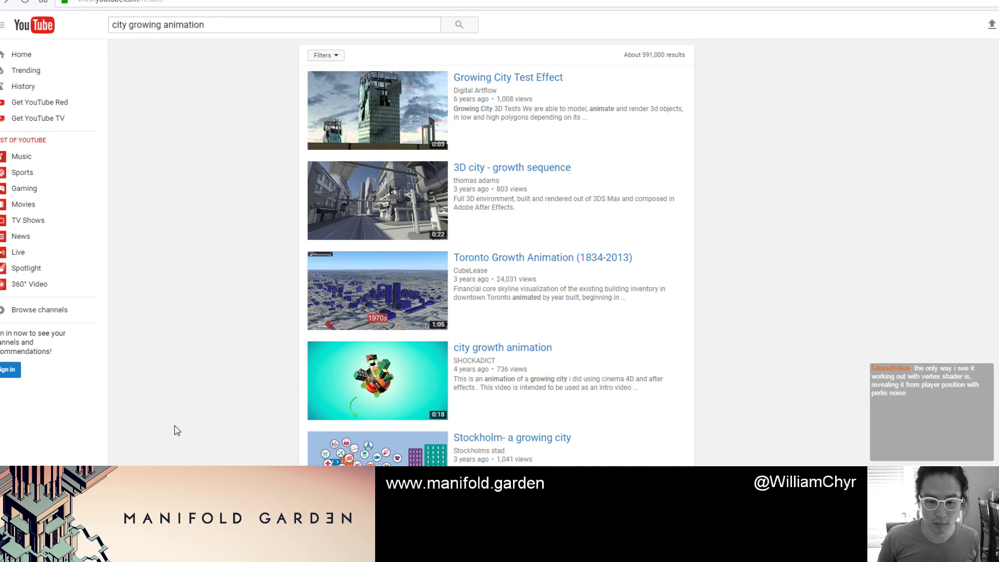
scroll(469, 376, down, 10)
scroll(468, 376, down, 4)
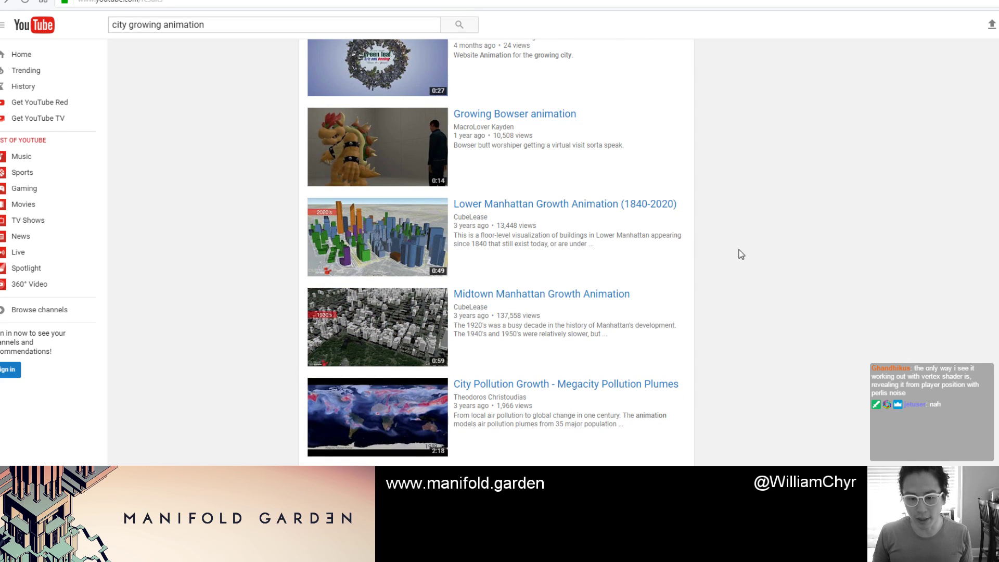
click(6, 2)
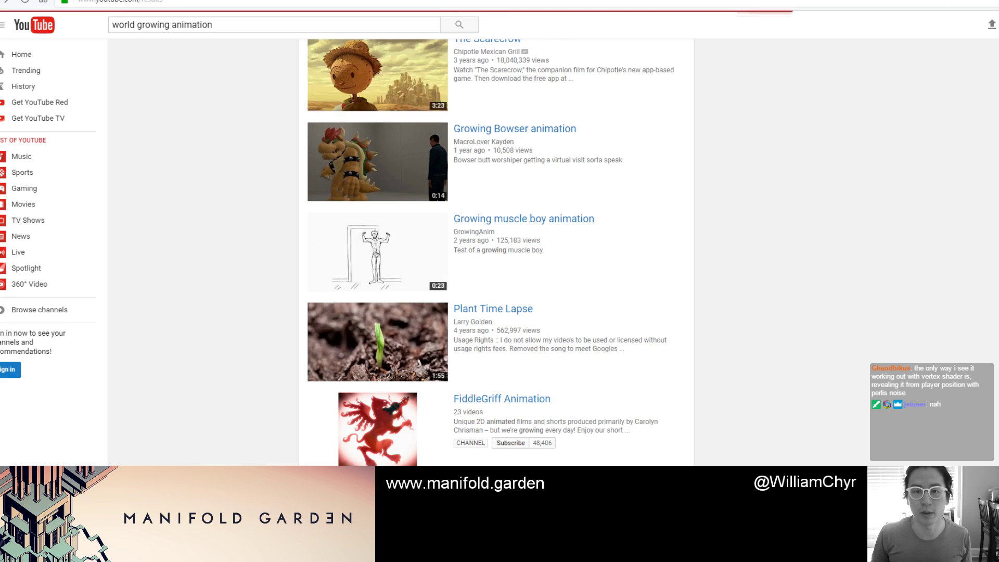
Step: Switch from the video search results to the Unity editor and inspect the running game's world transition in the enlarged Game view
scroll(765, 121, up, 8)
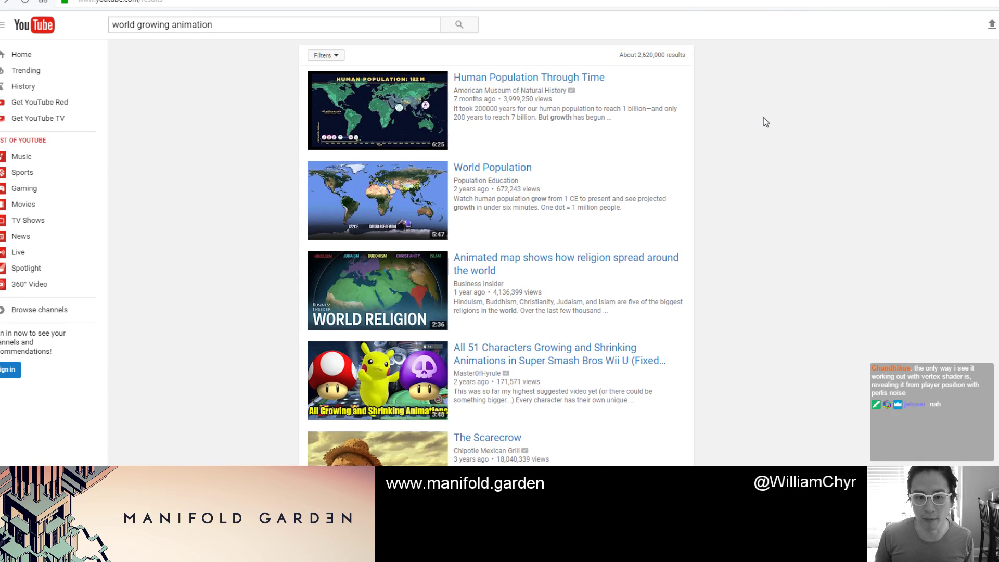
key(alt+Tab)
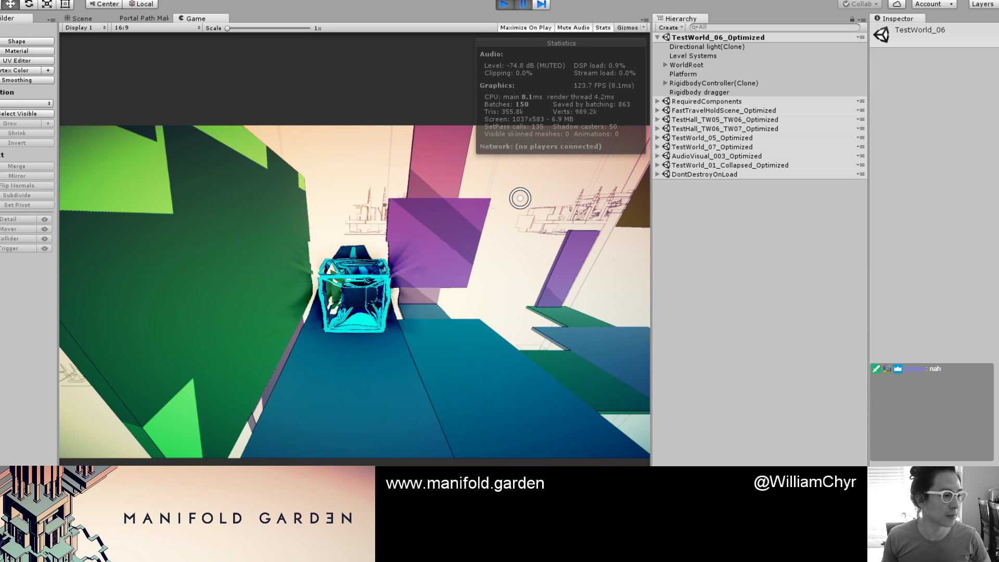
click(523, 27)
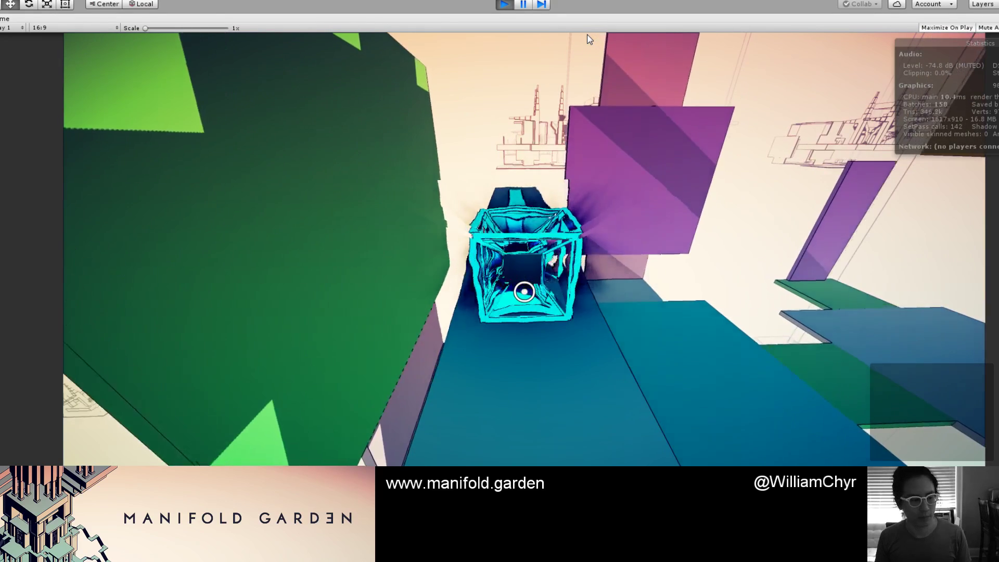
key(shift+space)
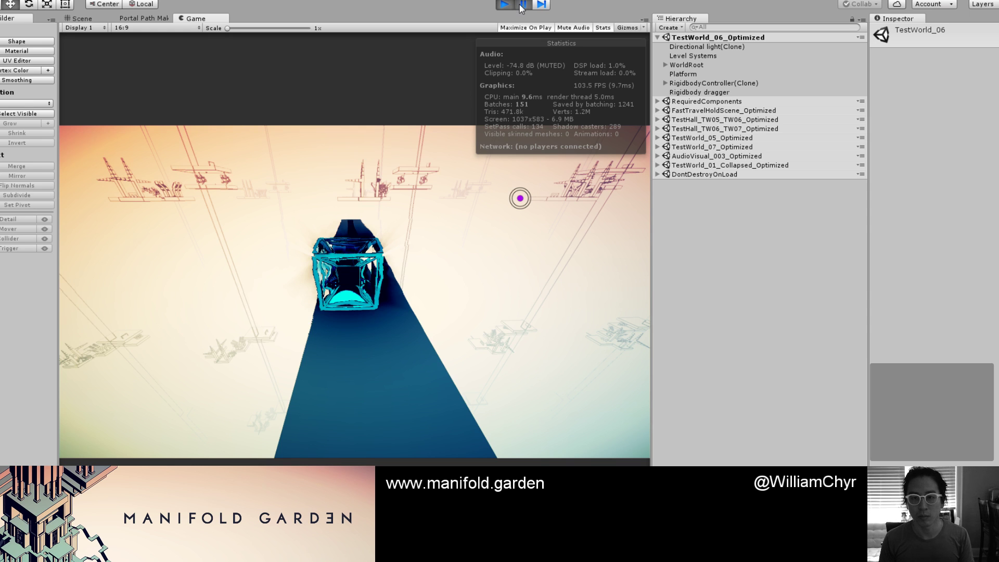
Step: Resume and pause the game to examine how the surrounding world appears while the cube is carried along the walkway
key(shift+space)
key(shift+space)
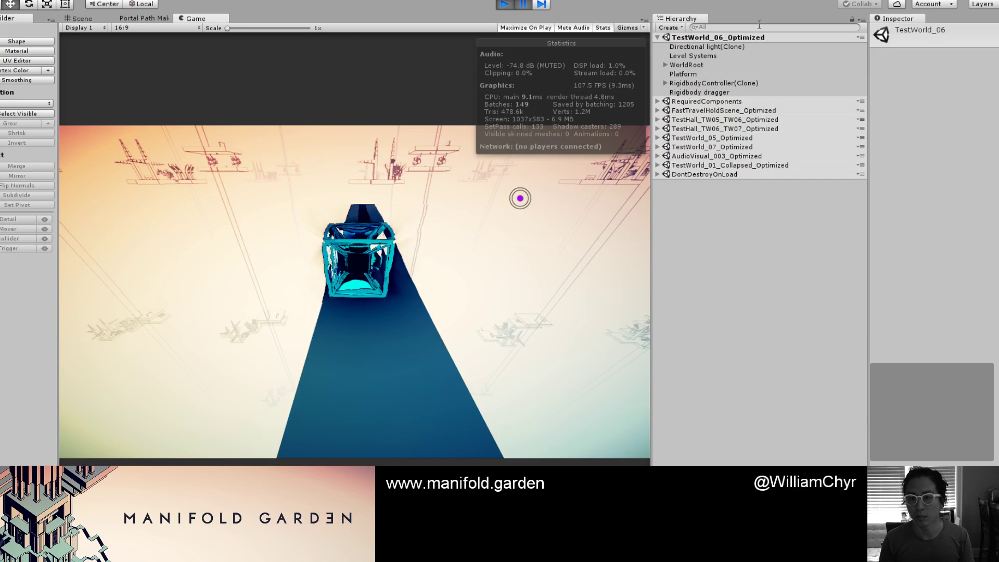
click(523, 5)
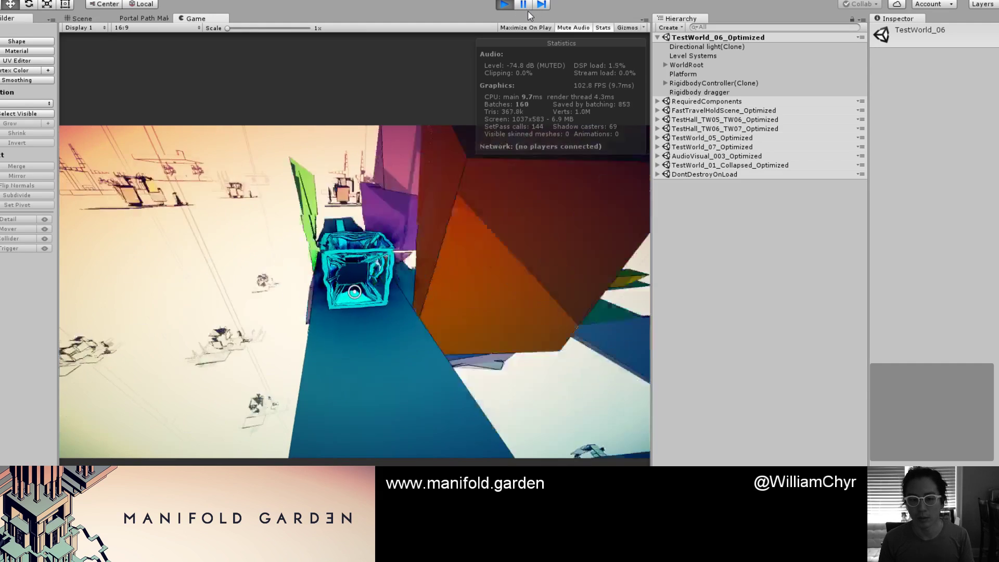
click(528, 11)
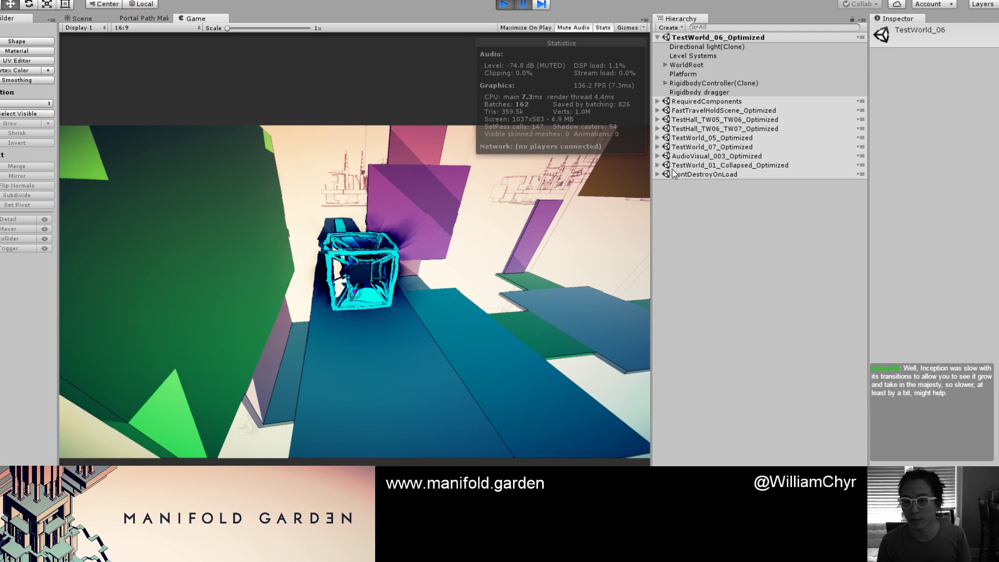
Step: Expand the WorldRoot of the TestWorld_01_Collapsed_Optimized scene and select its RendererRoot
click(705, 165)
click(657, 165)
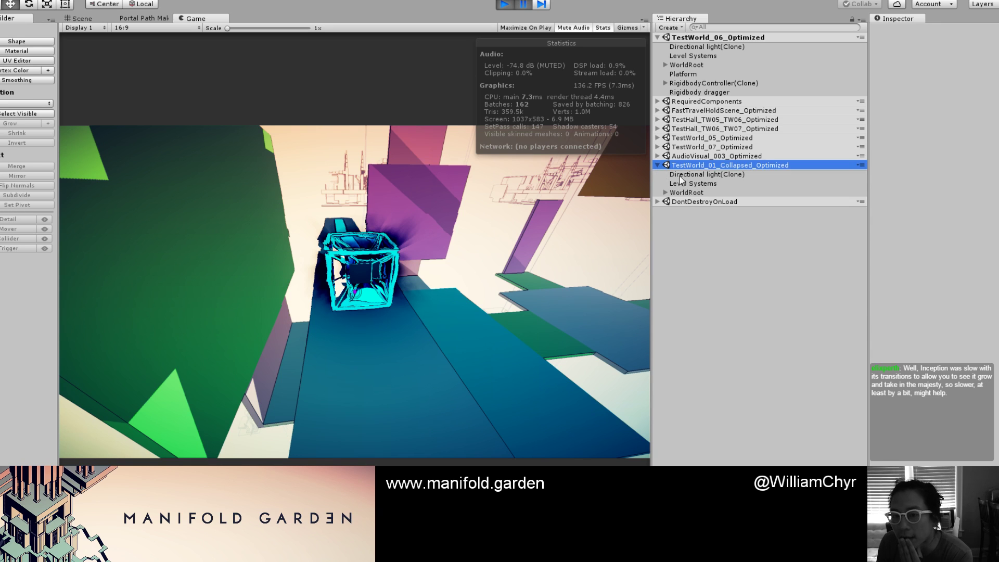
click(685, 193)
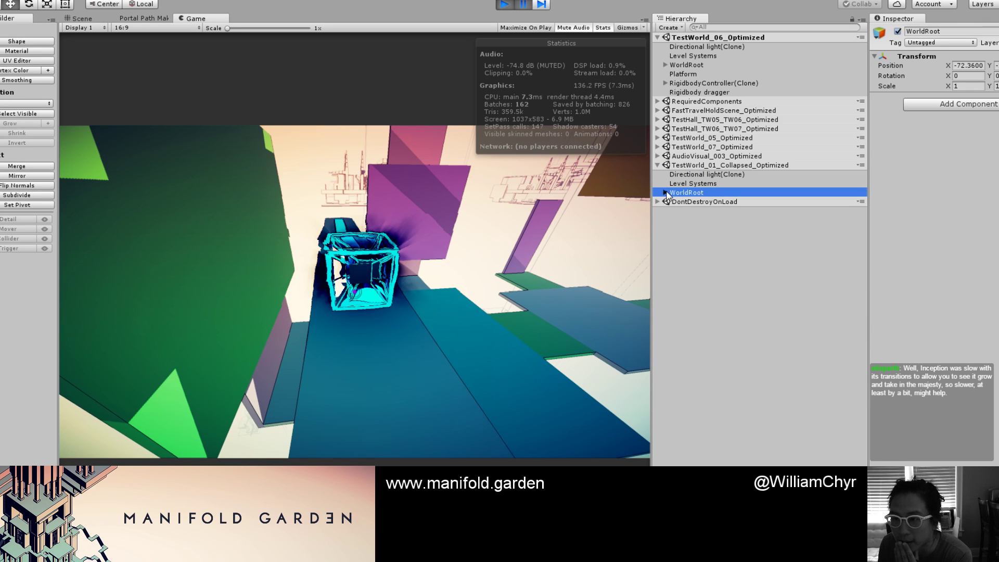
click(666, 192)
click(685, 202)
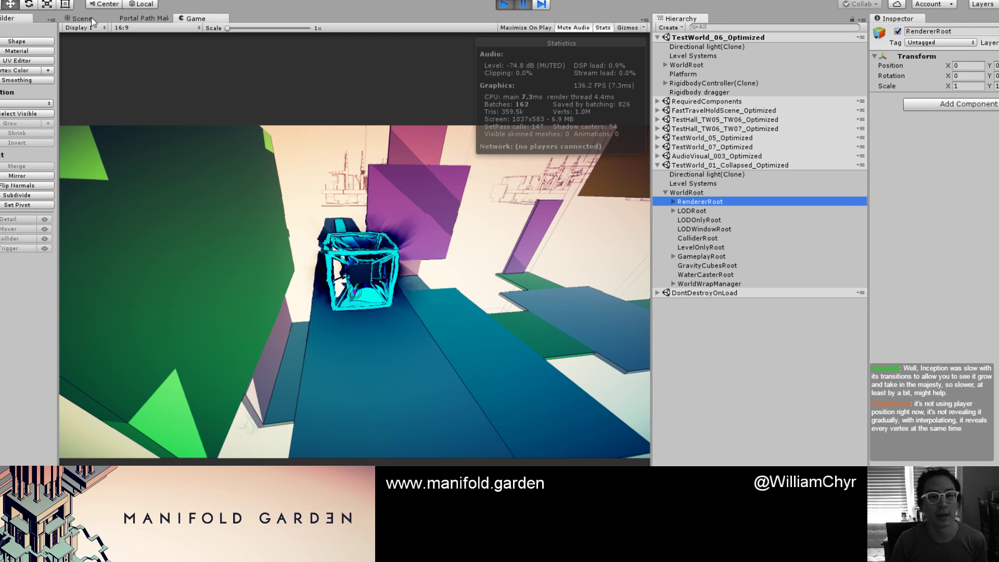
Step: Dock the Scene view beside the Game view and move the RendererRoot of TestWorld_01_Collapsed_Optimized slightly upward
key(ctrl+1)
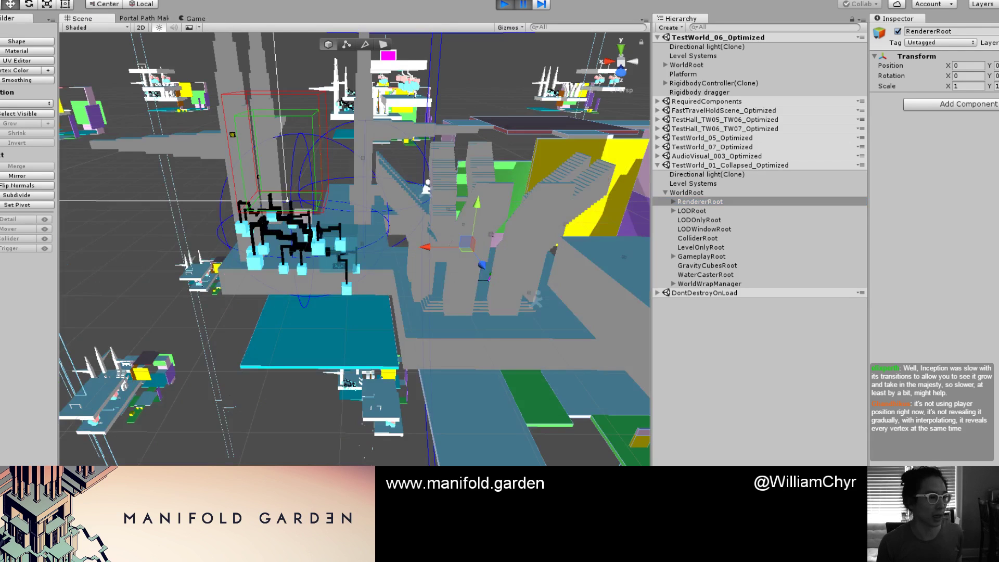
drag(86, 19, 366, 272)
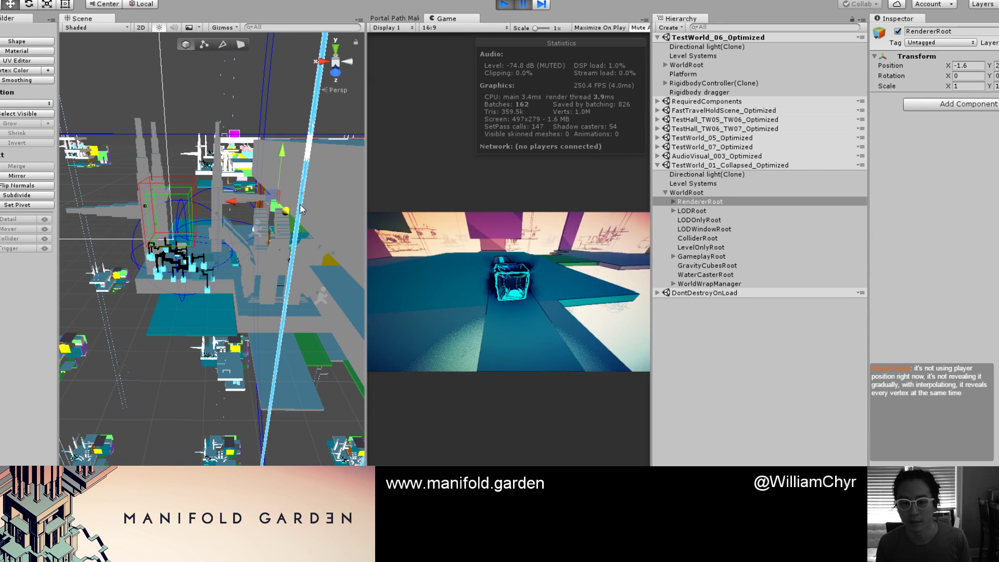
click(288, 158)
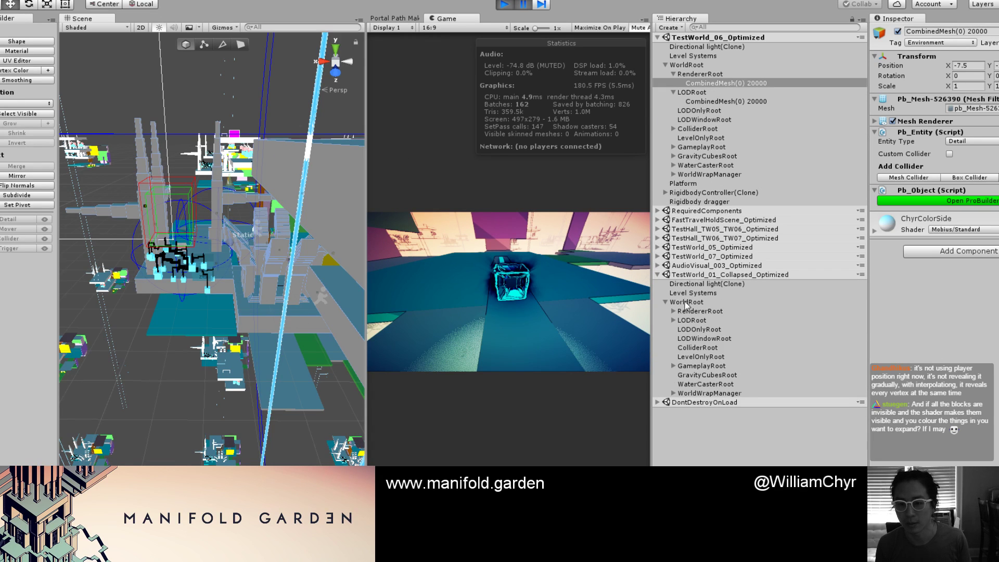
click(687, 310)
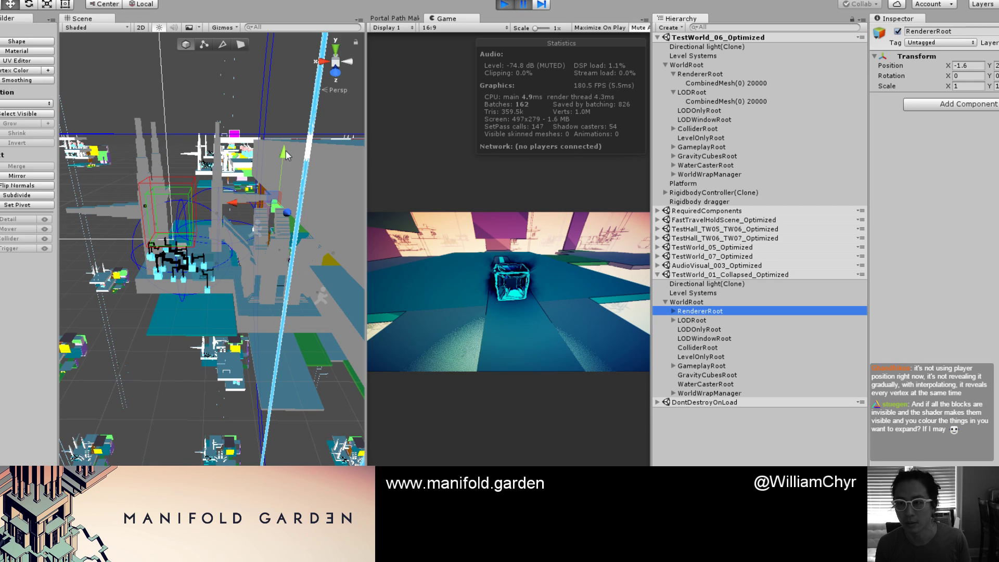
drag(286, 151, 285, 148)
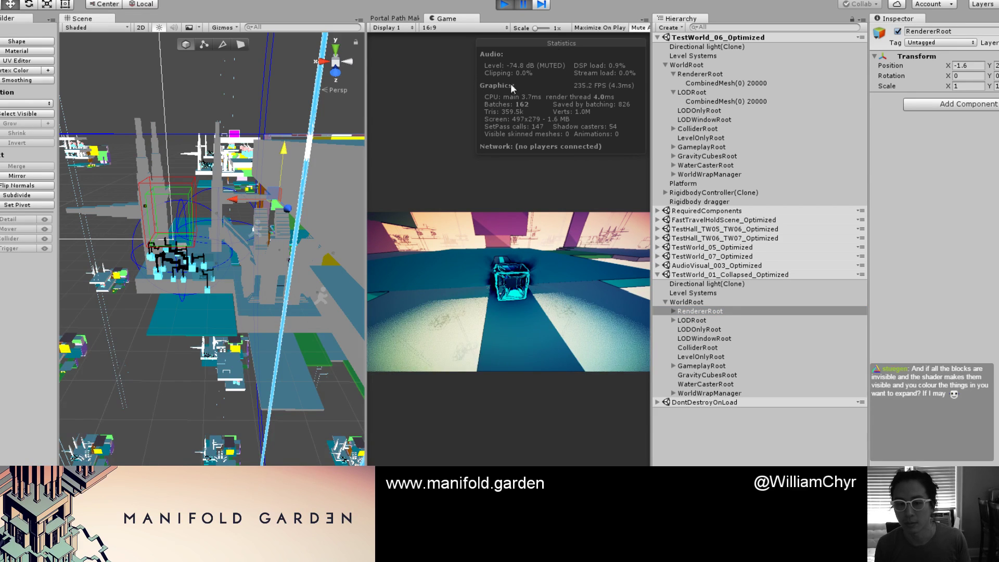
Step: Resume and pause the game repeatedly to compare the world transition in the Scene and Game views side by side
click(524, 5)
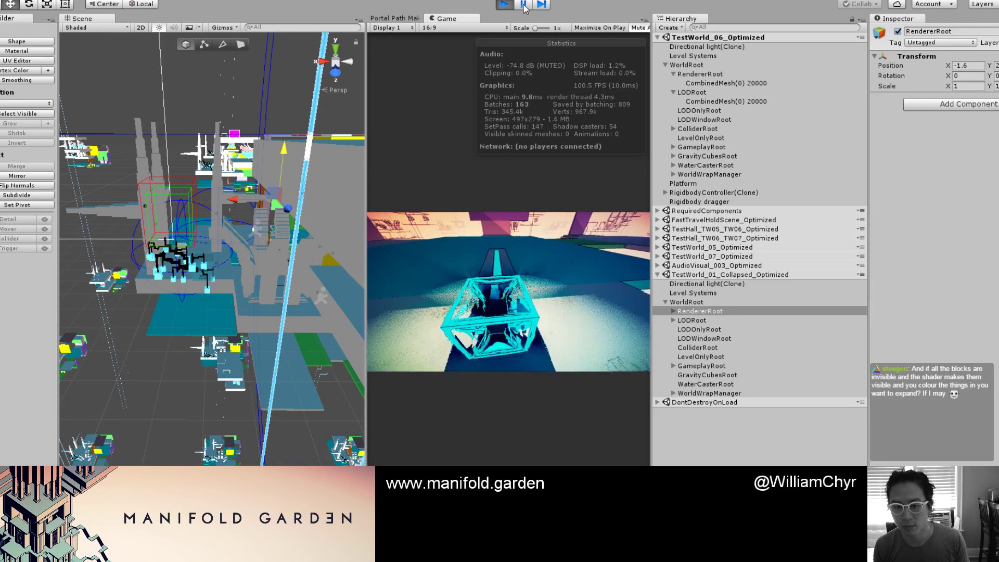
click(525, 5)
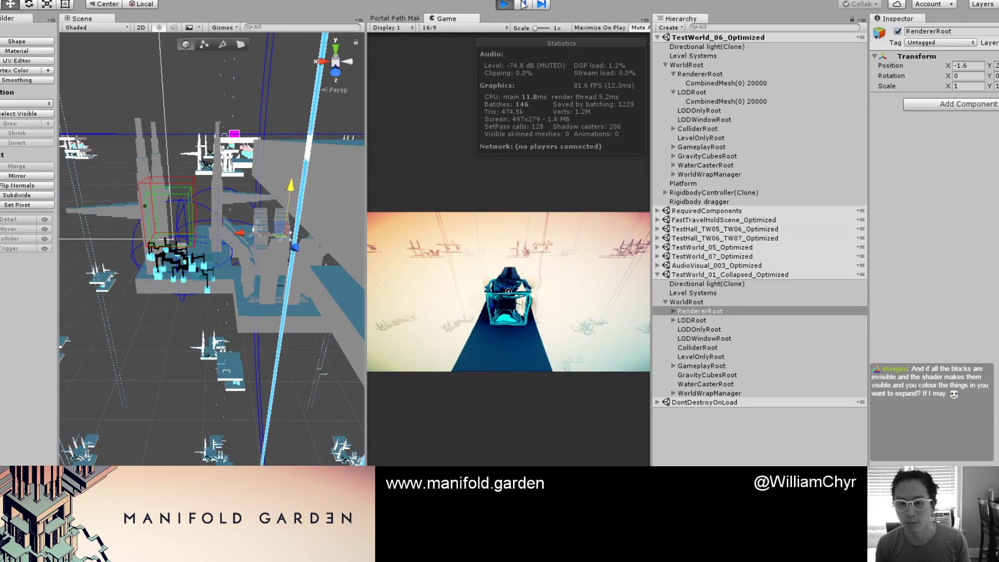
click(525, 5)
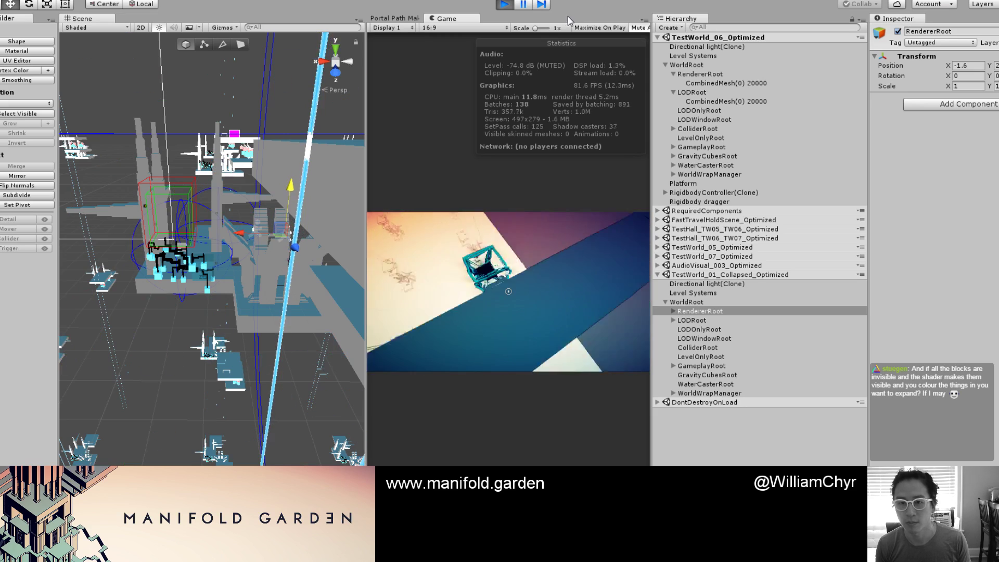
click(525, 6)
click(524, 5)
Step: Enlarge the Game view, pick up the cube and carry it along the walkway to the four-square pad to test the world transition
key(shift+space)
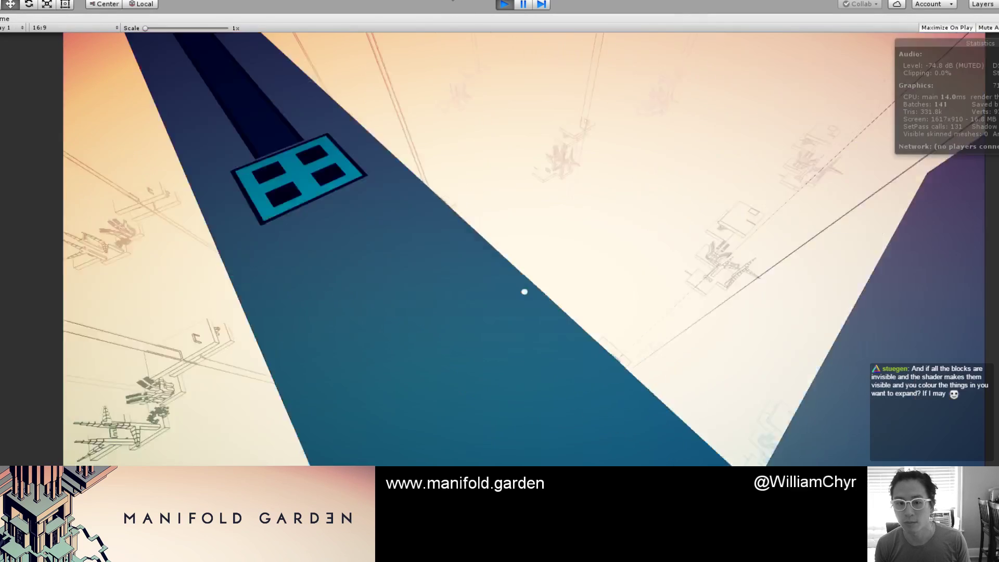
key(w)
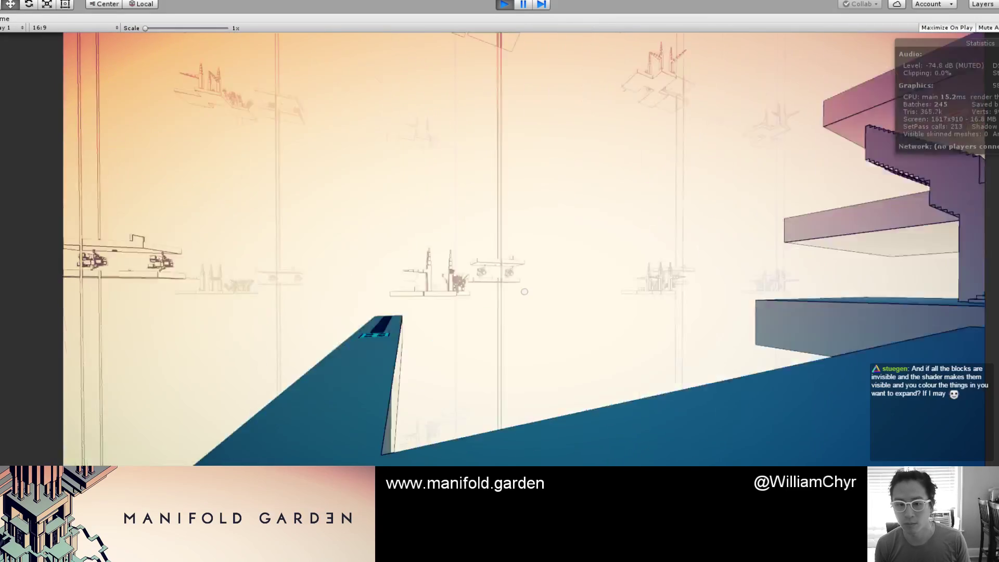
click(524, 292)
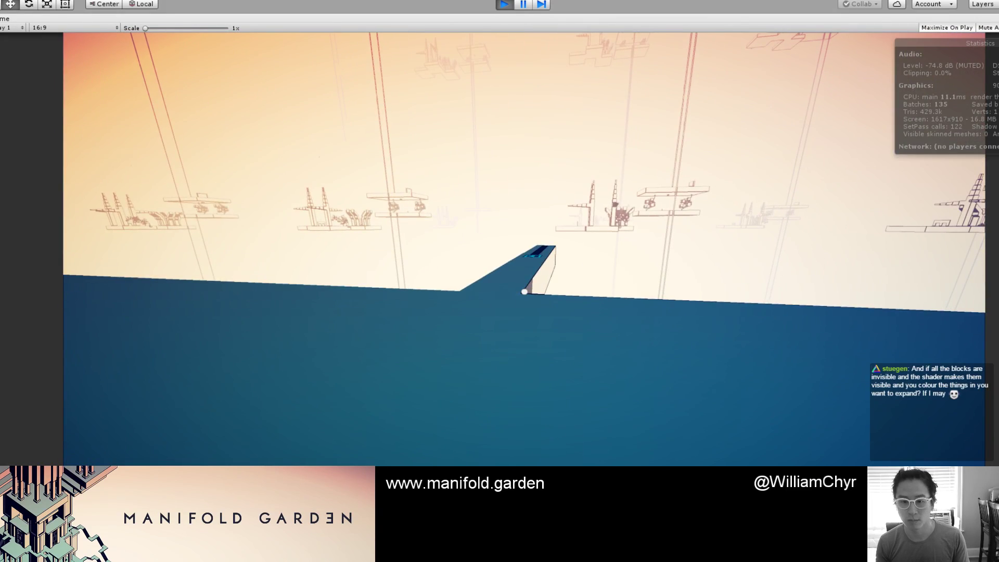
click(525, 292)
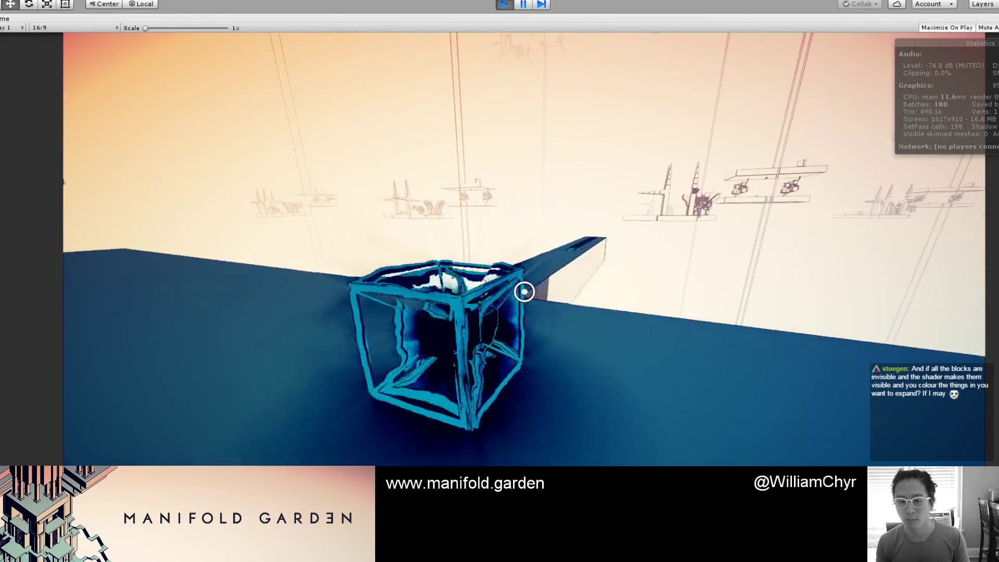
key(w)
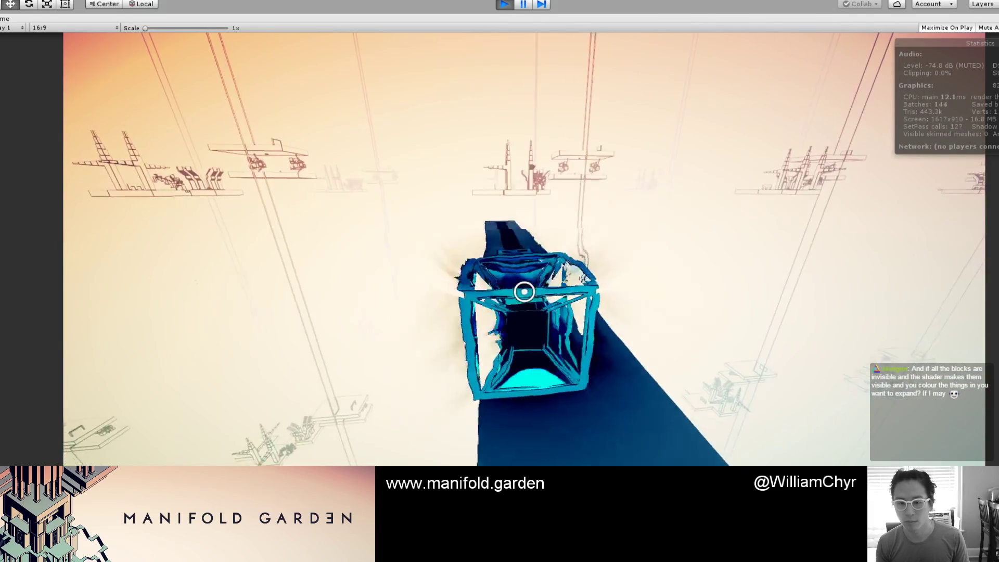
key(w)
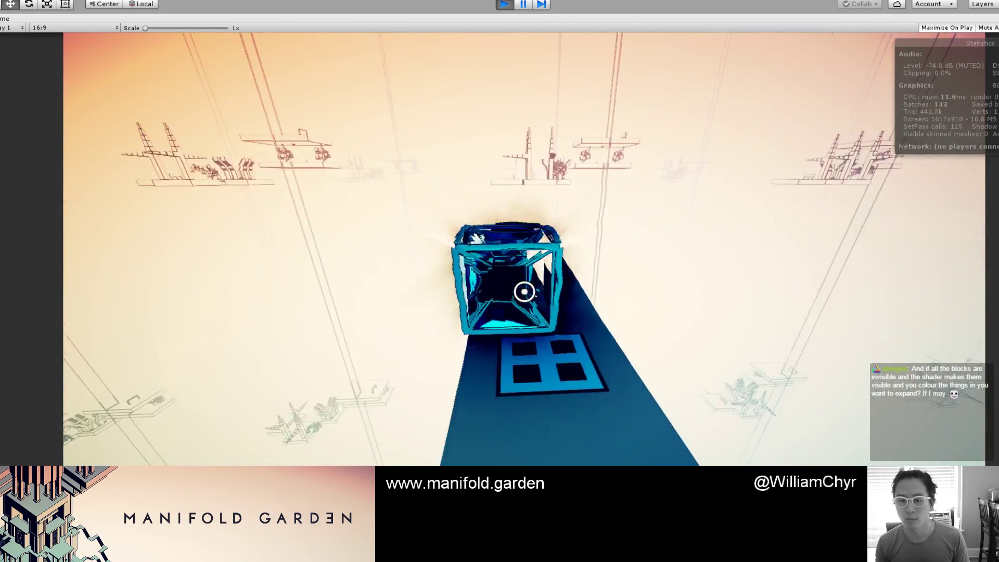
key(w)
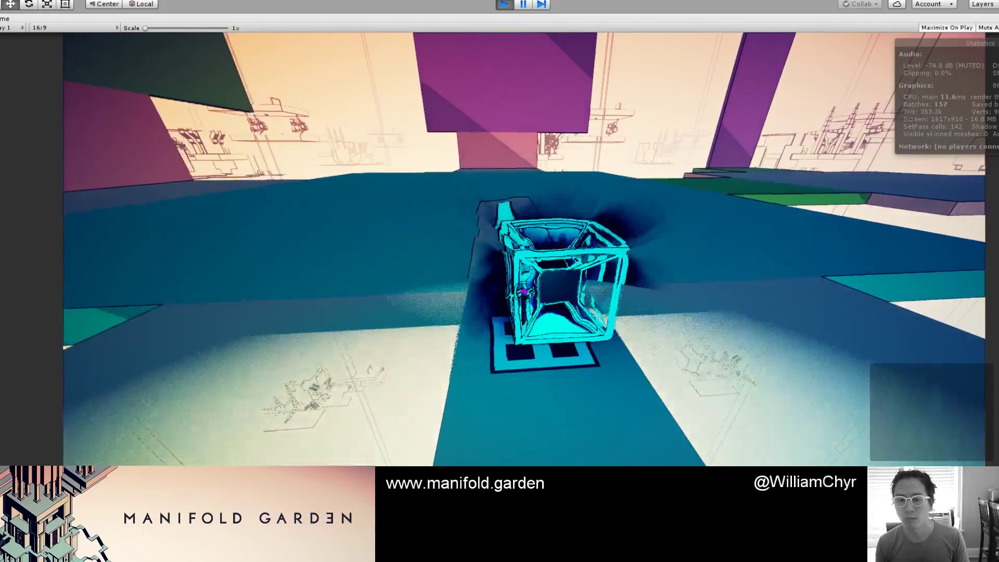
key(w)
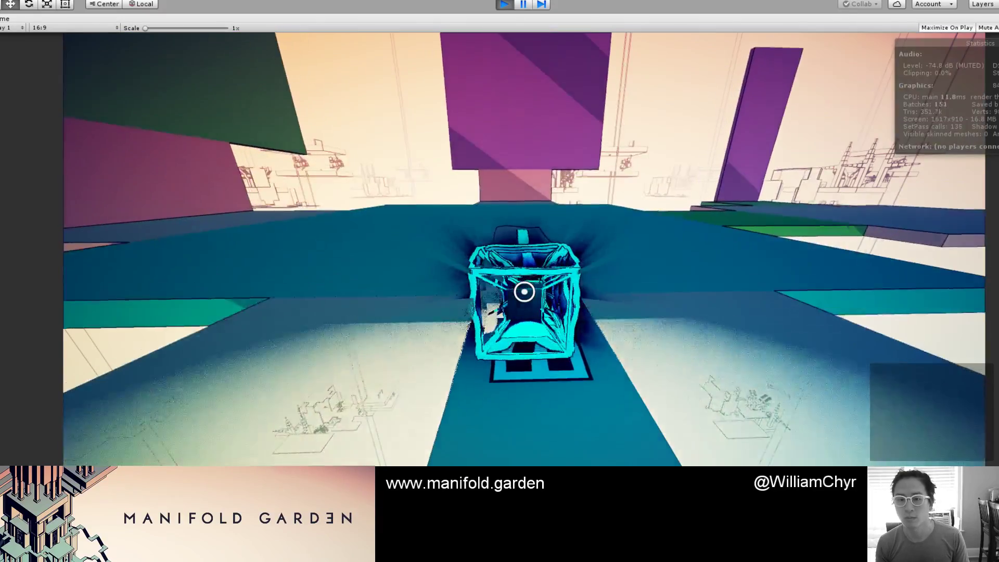
Step: Examine the grown world while moving the cube around the four-square pad, then pause the game and restore the split layout
click(525, 291)
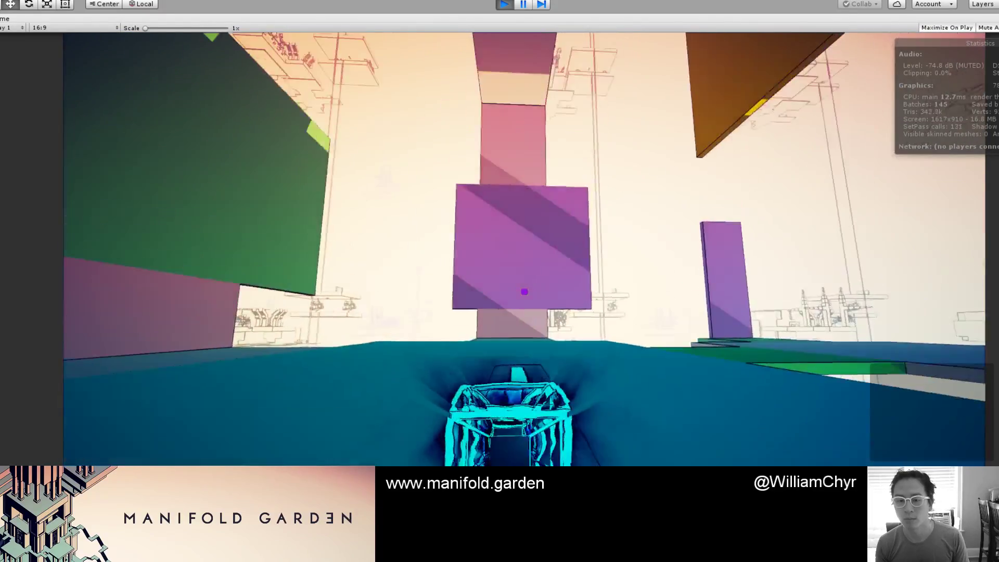
key(w)
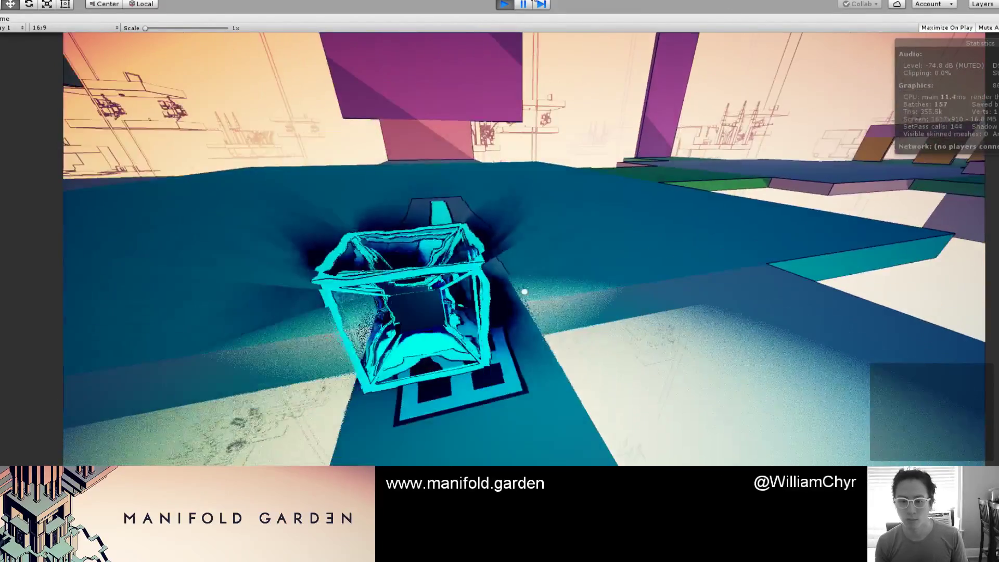
key(s)
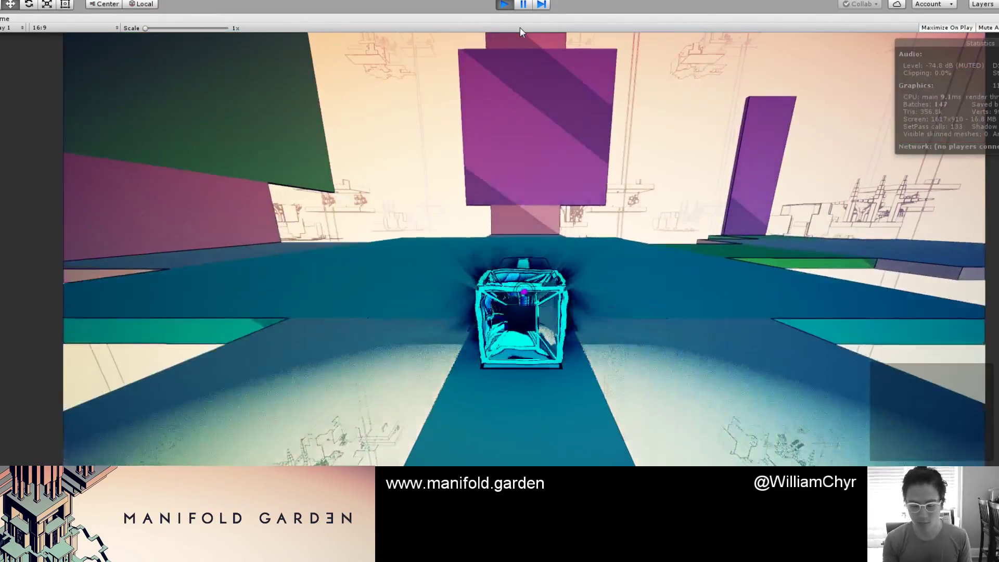
key(ctrl+shift+p)
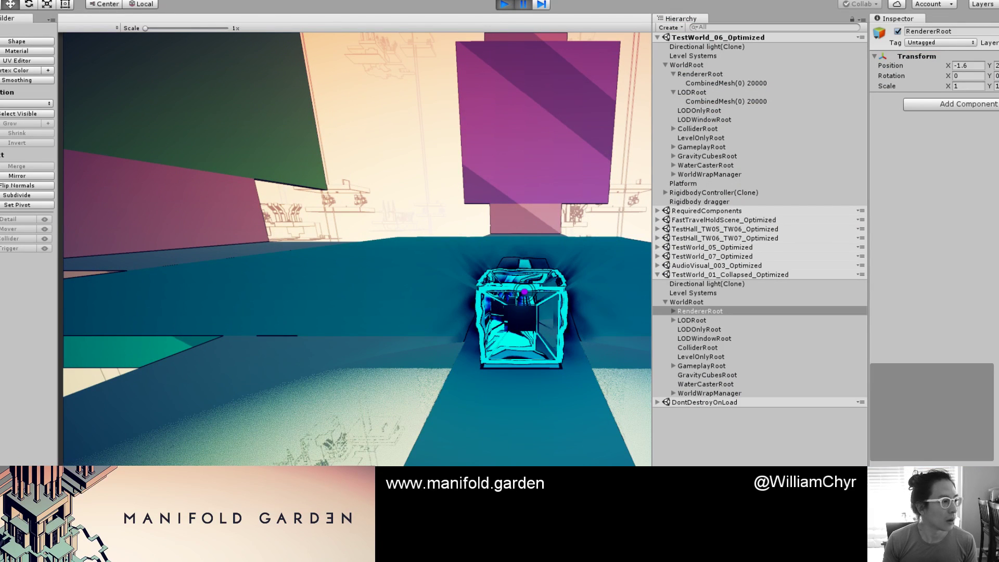
key(shift+space)
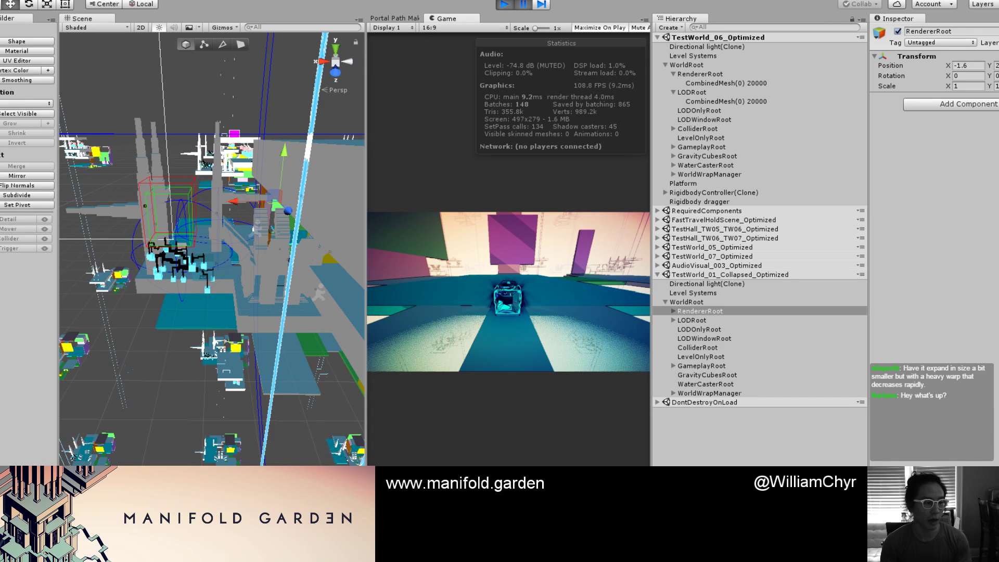
Step: Resume the game in the enlarged Game view and carry the cube along the walkway toward the large platform with the tree
click(523, 5)
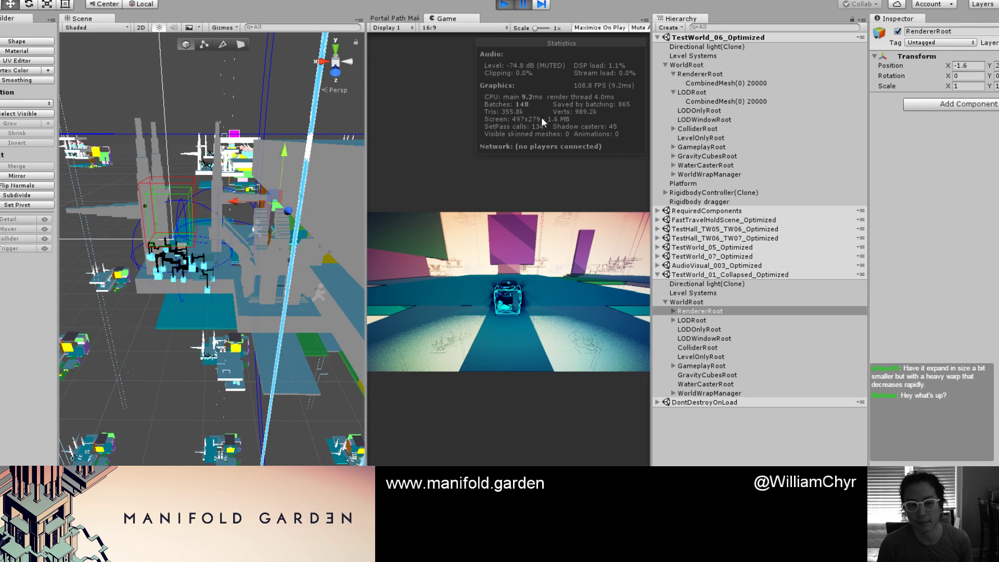
click(522, 6)
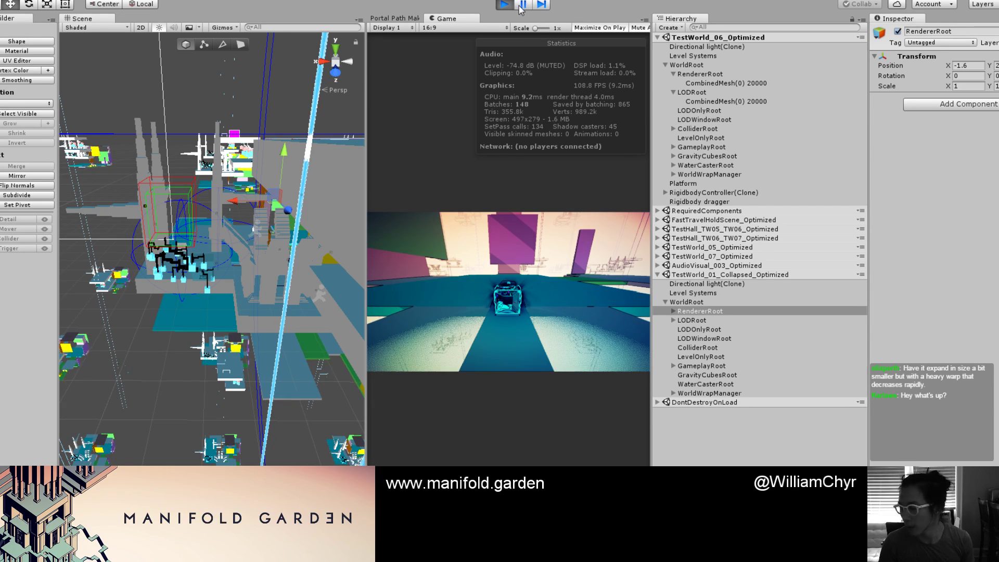
key(shift+space)
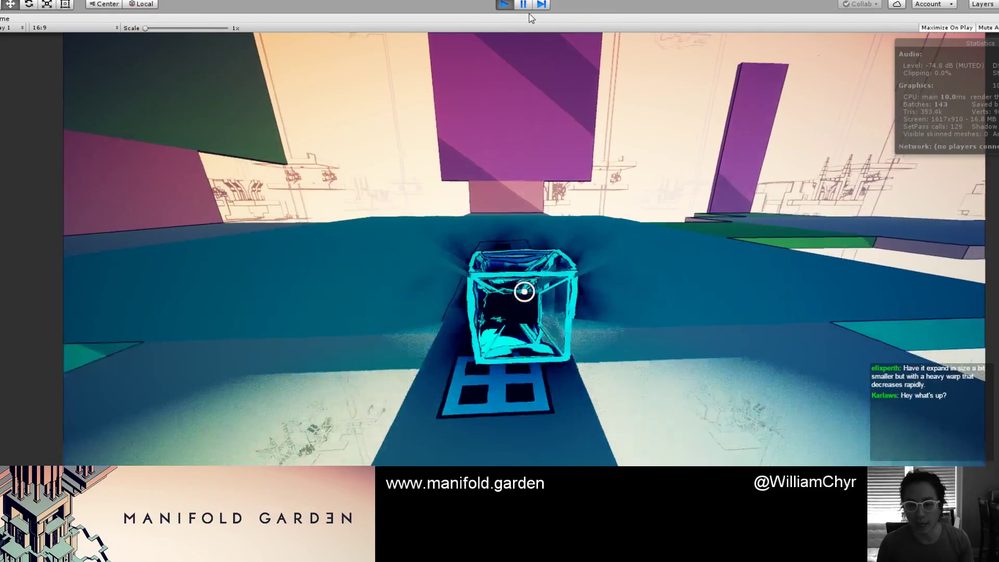
key(w)
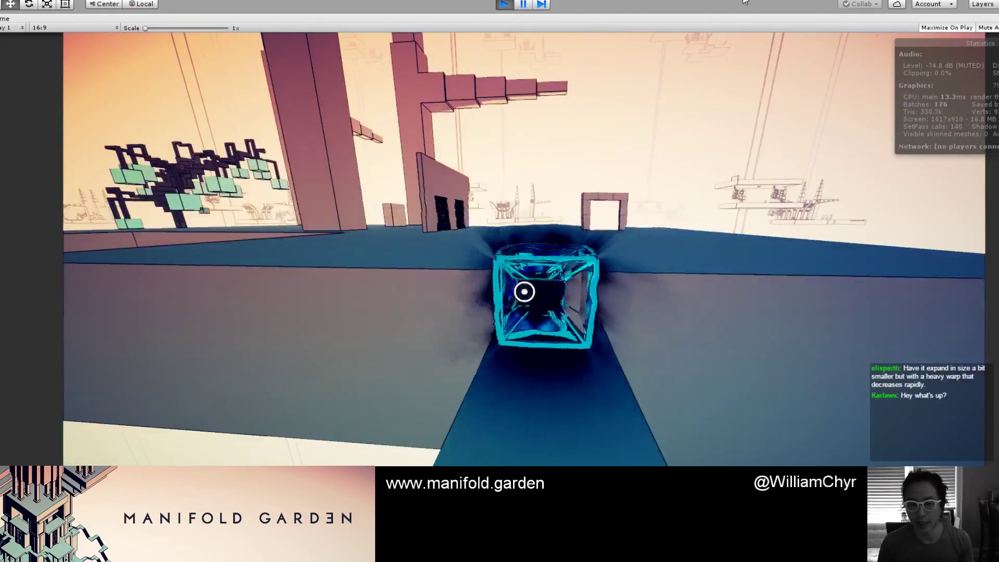
Step: Carry the cube across the large platform past the pillars and the two-door wall, examining how it warps its surroundings
key(w)
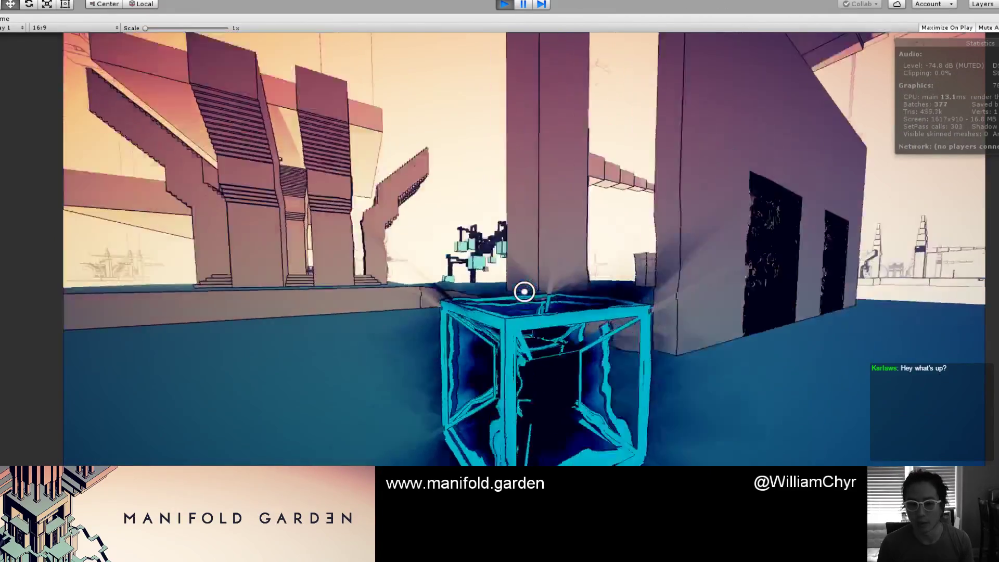
key(w)
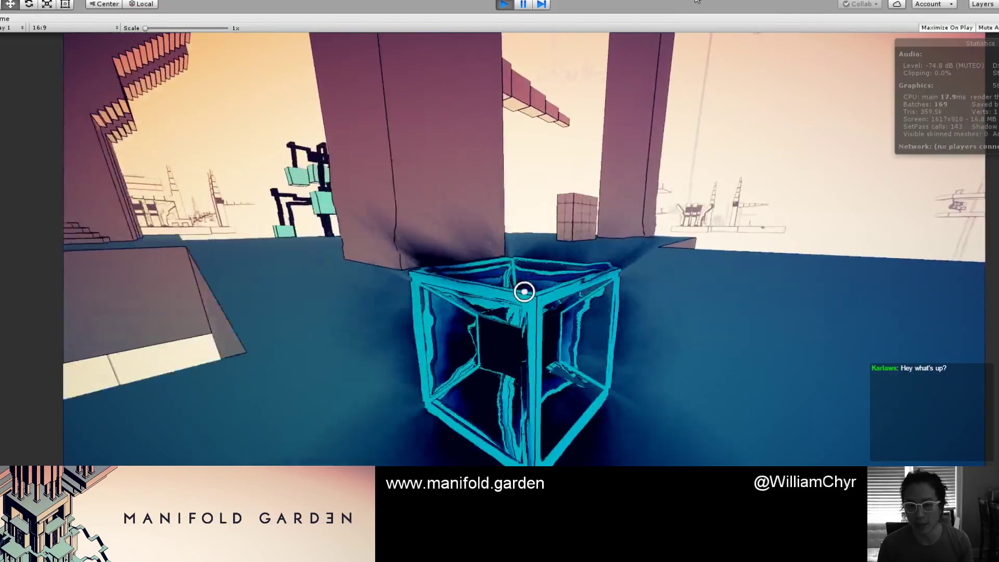
key(w)
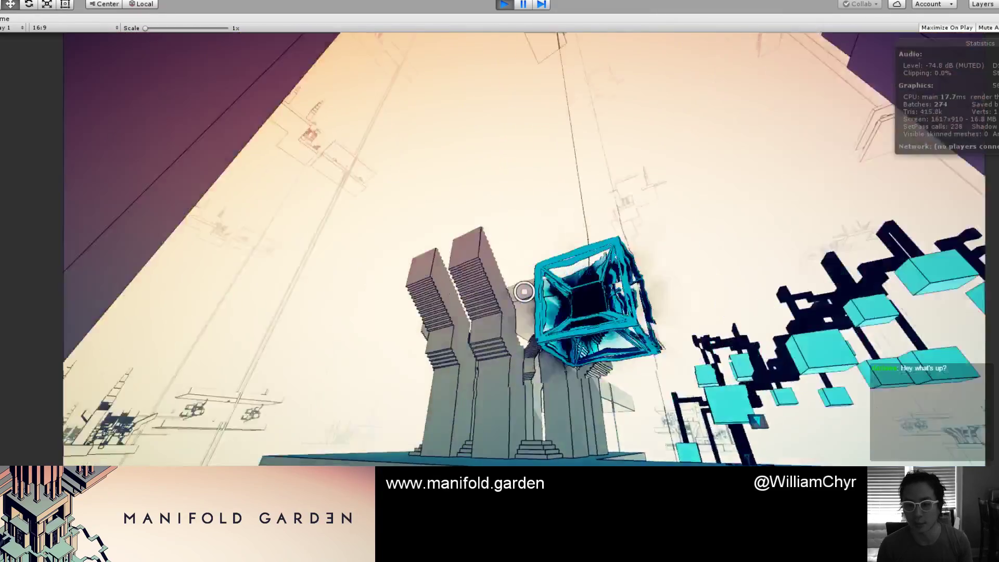
key(w)
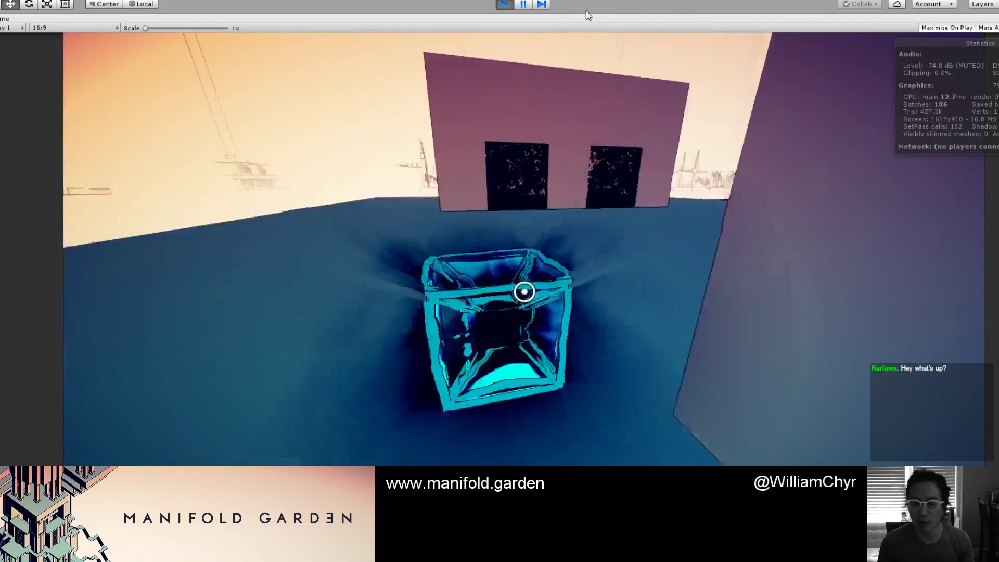
key(w)
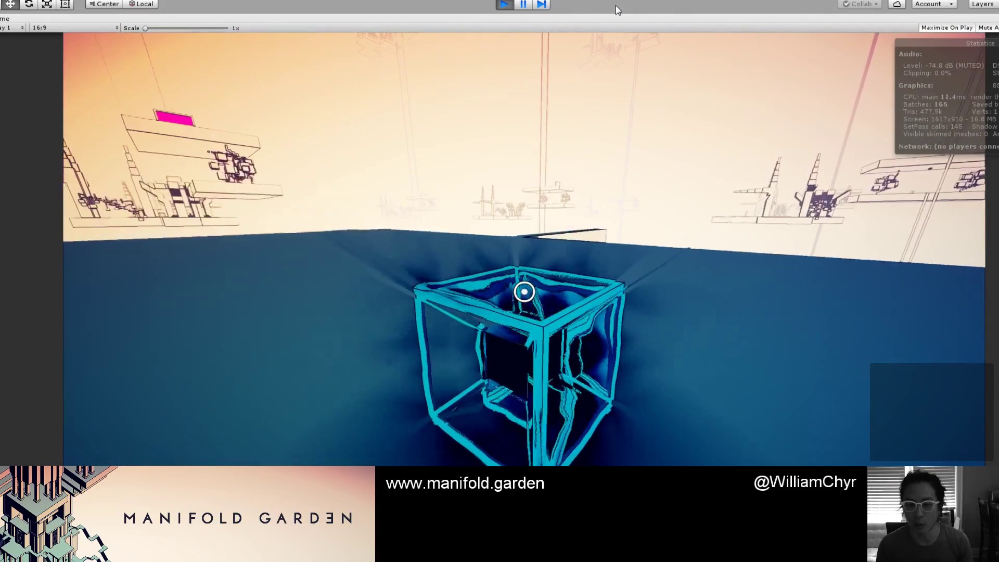
key(w)
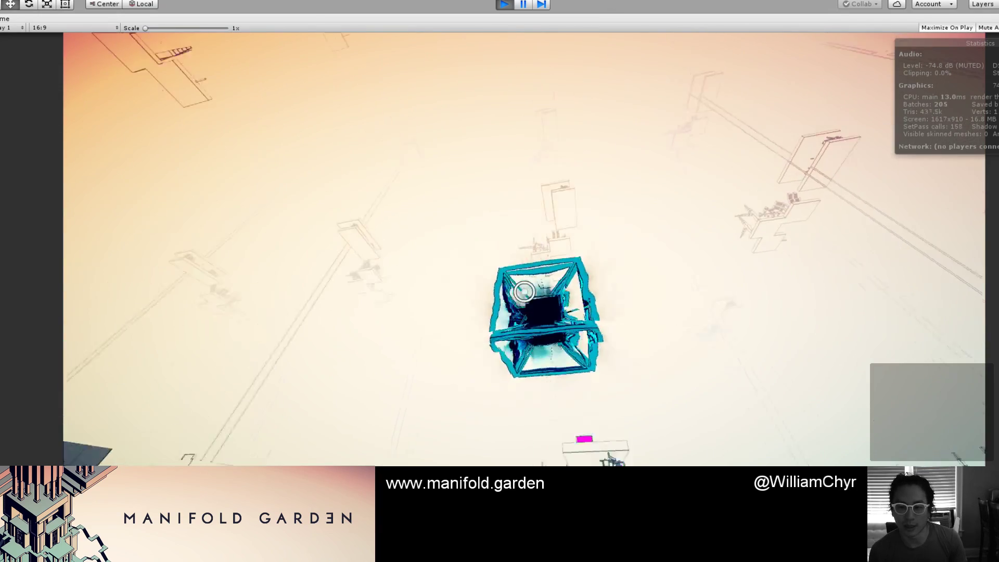
key(w)
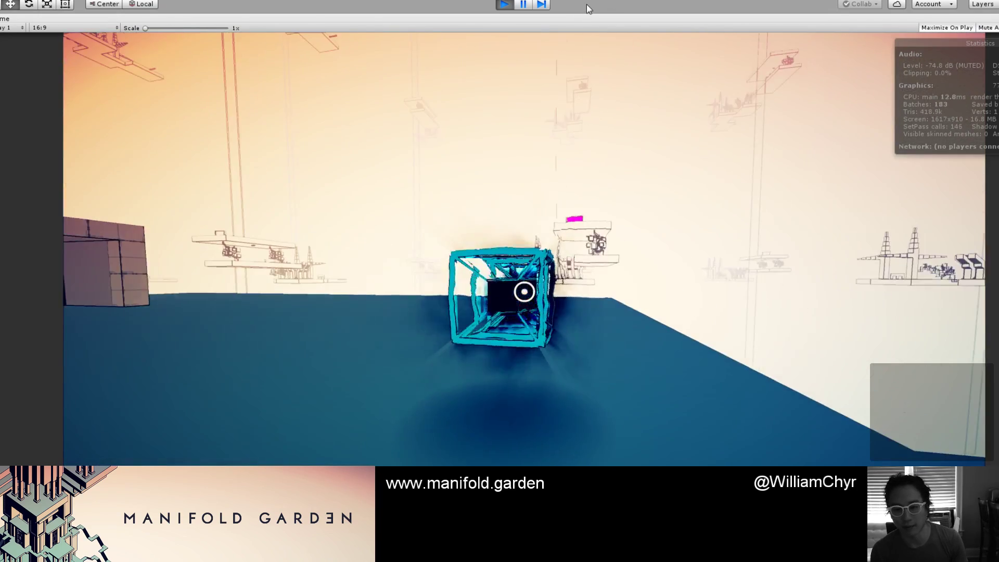
Step: Carry the cube along the narrow walkway to the four-square pad to trigger the world transition
key(w)
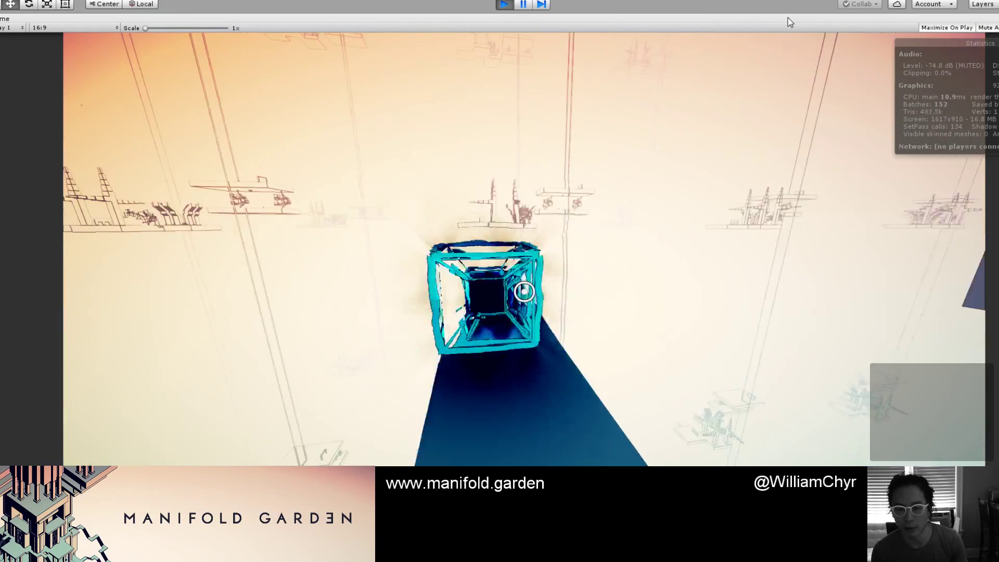
key(w)
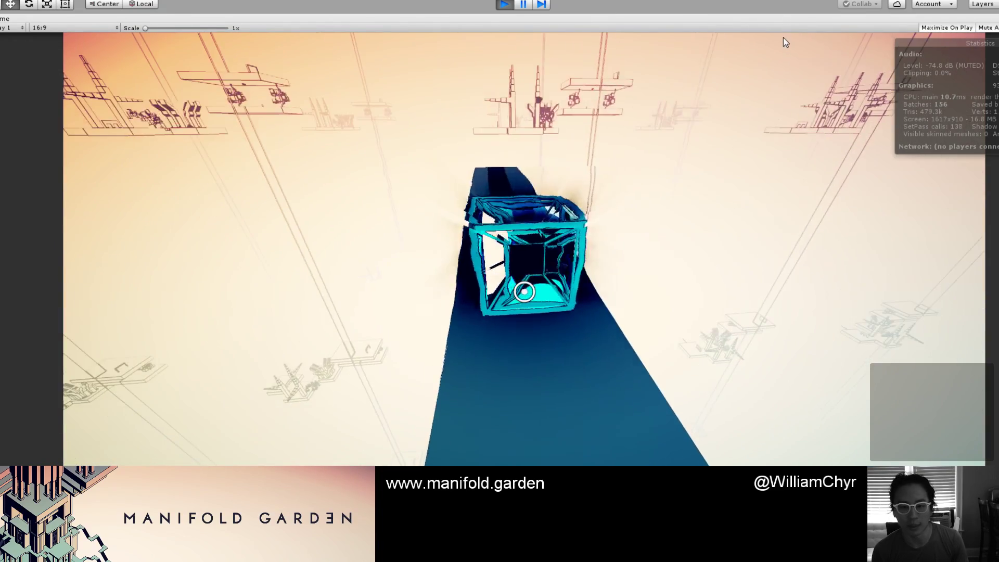
key(w)
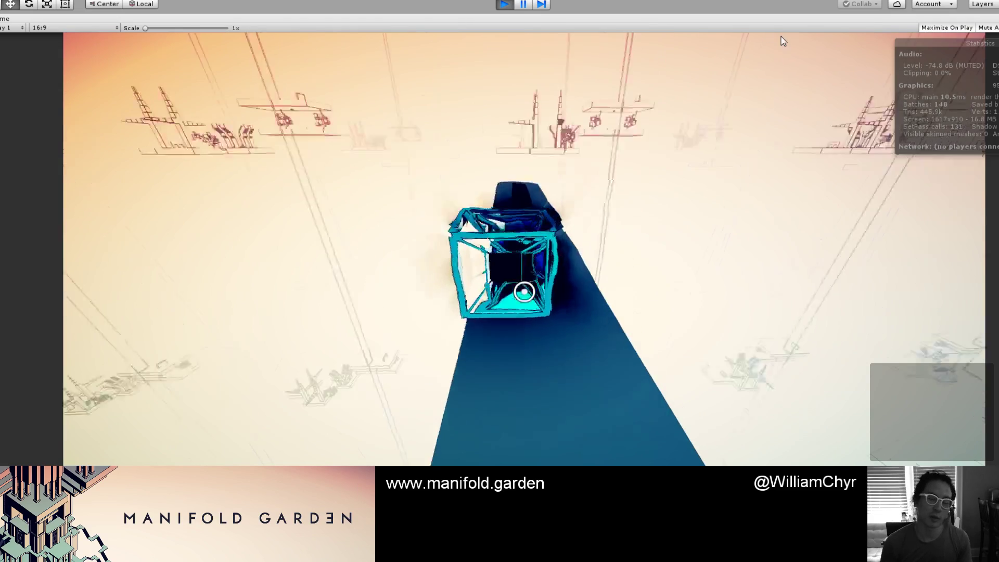
key(w)
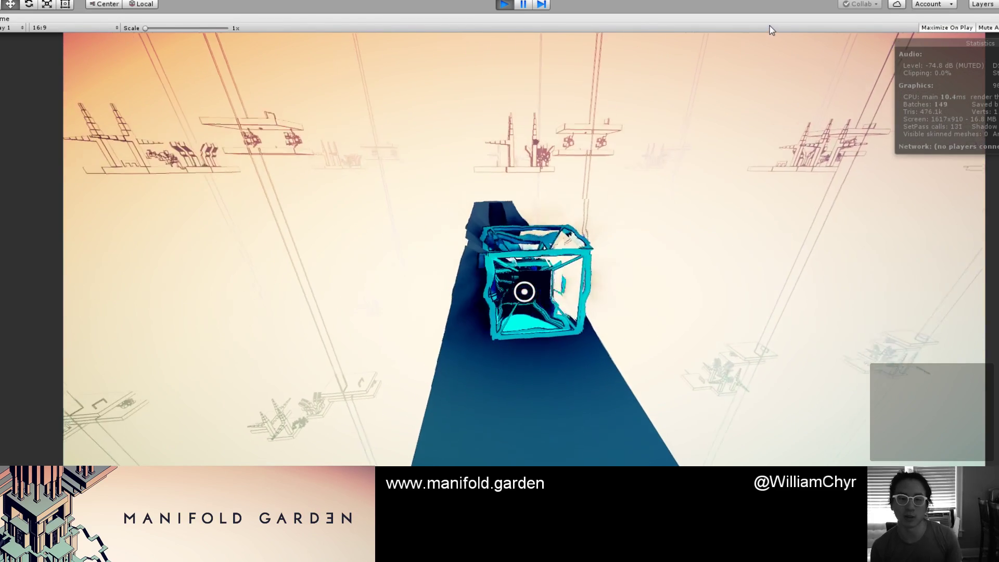
key(w)
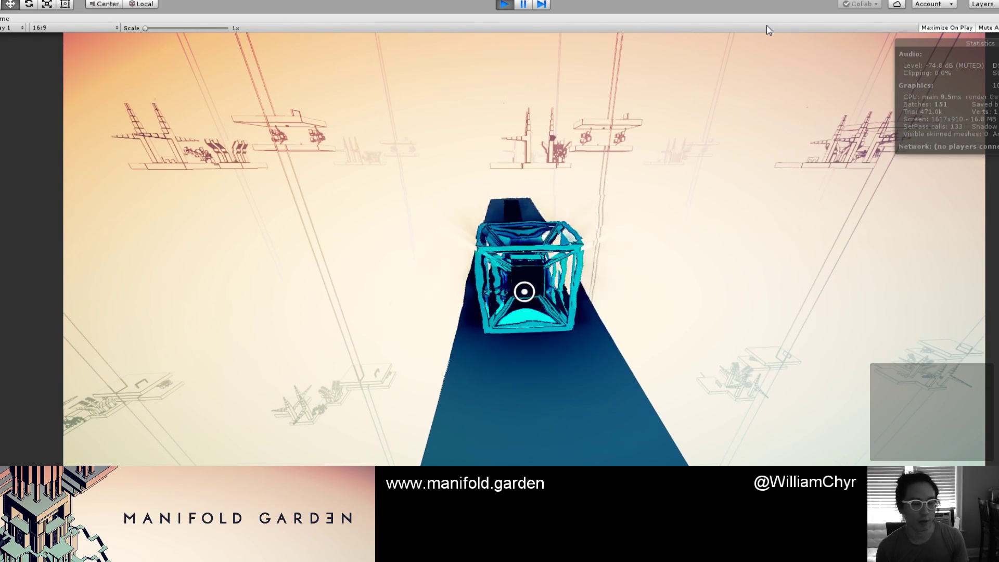
key(w)
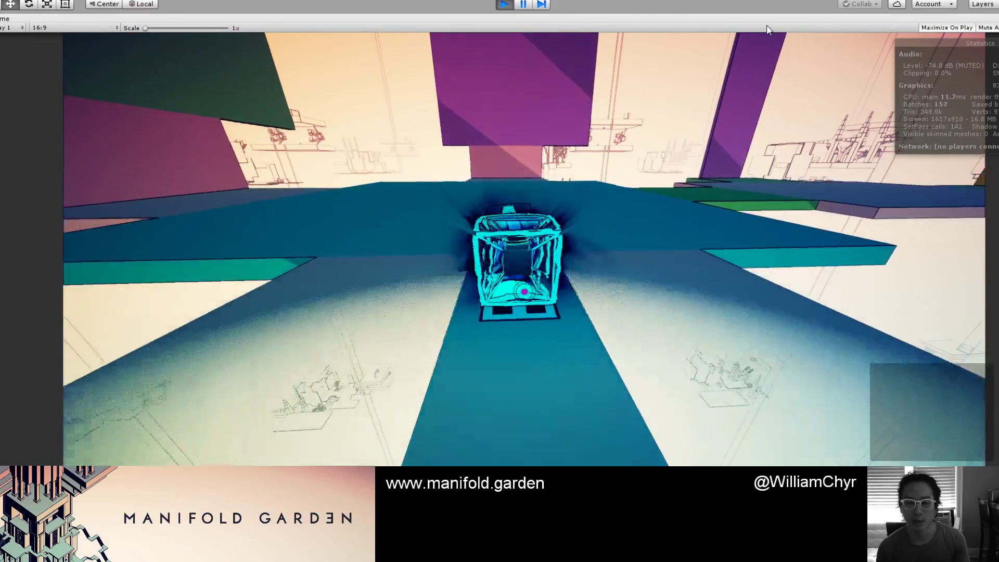
key(w)
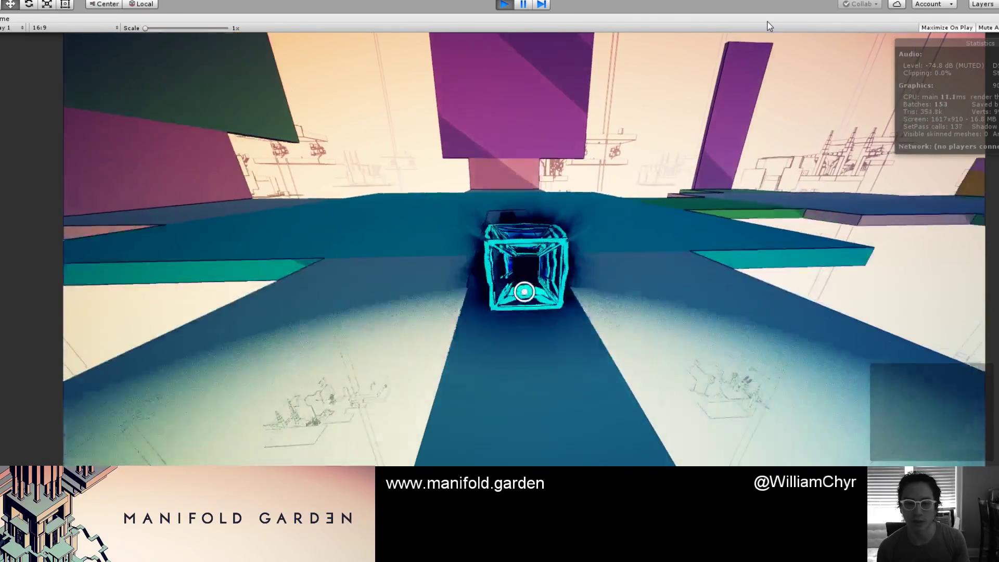
Step: Leave the cube on the pad and back away to the neighbouring platform to examine the grown world from a distance
key(s)
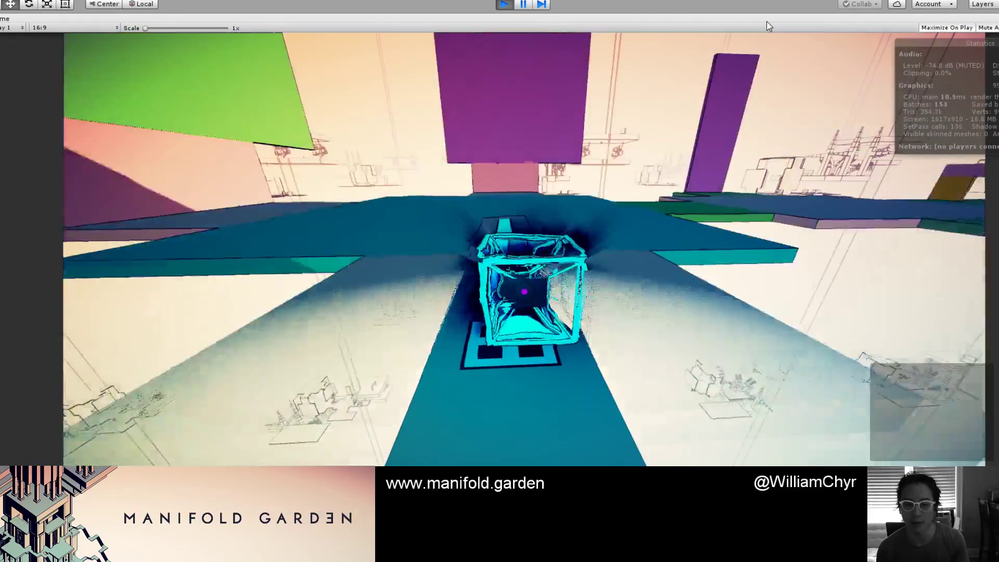
key(s)
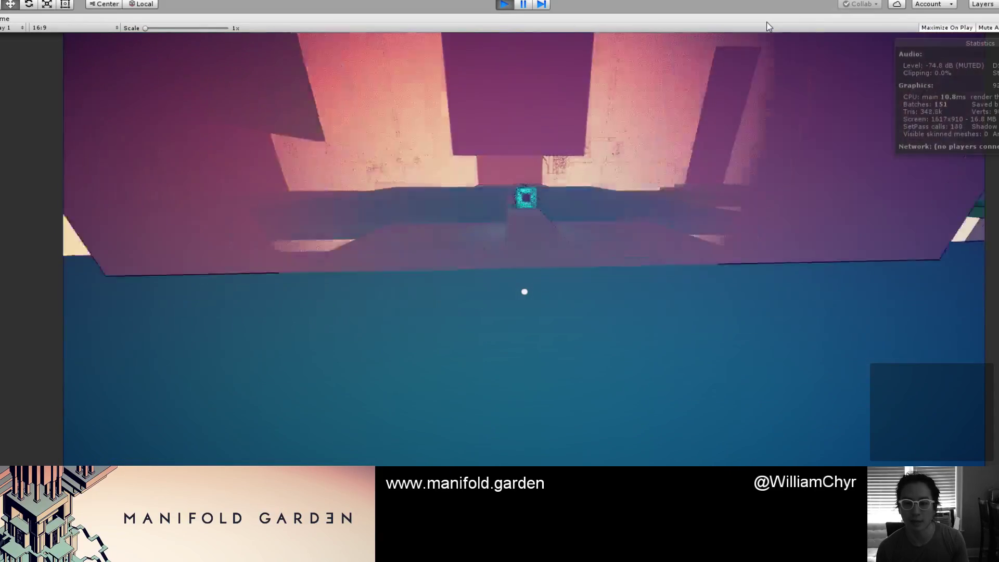
key(s)
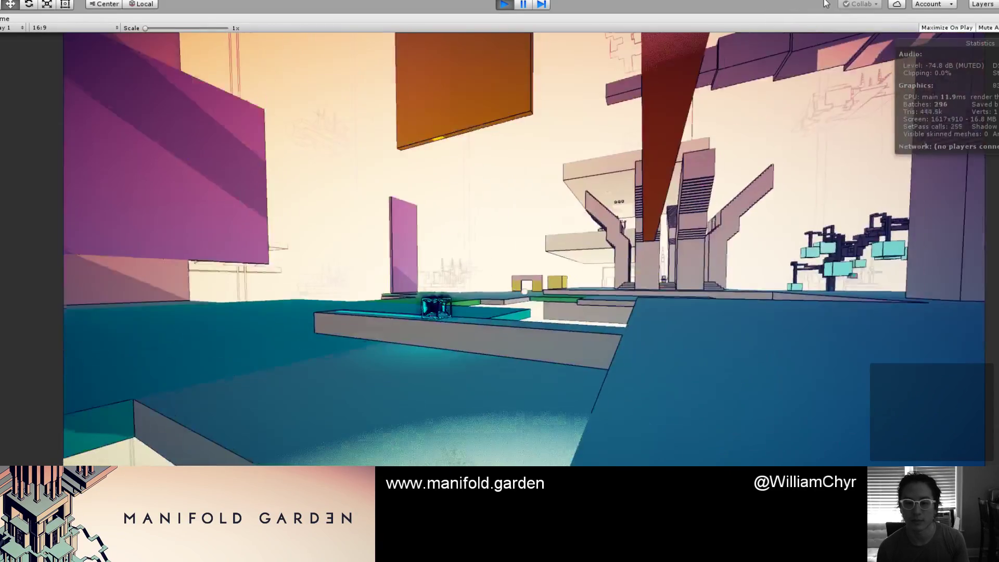
key(w)
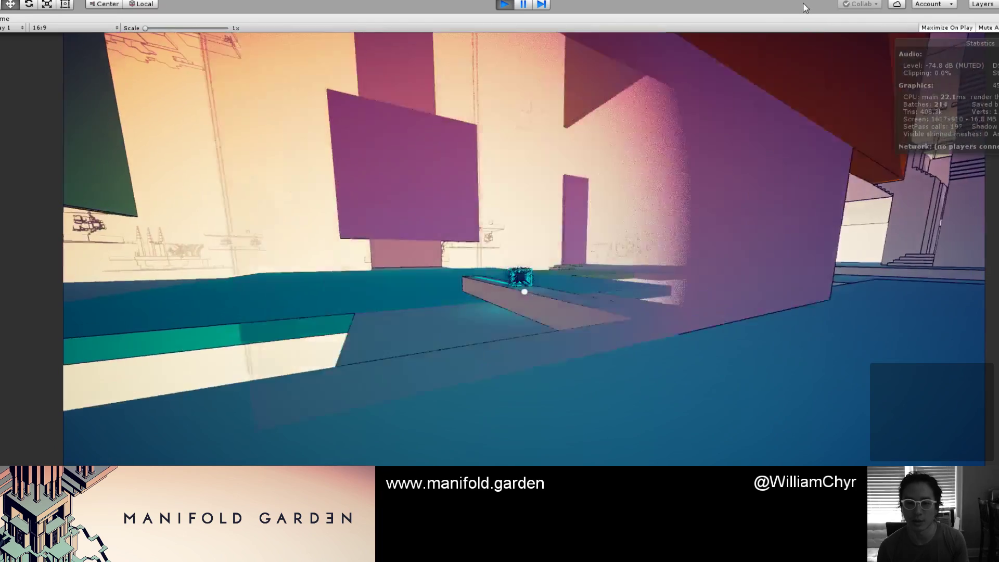
key(s)
key(w)
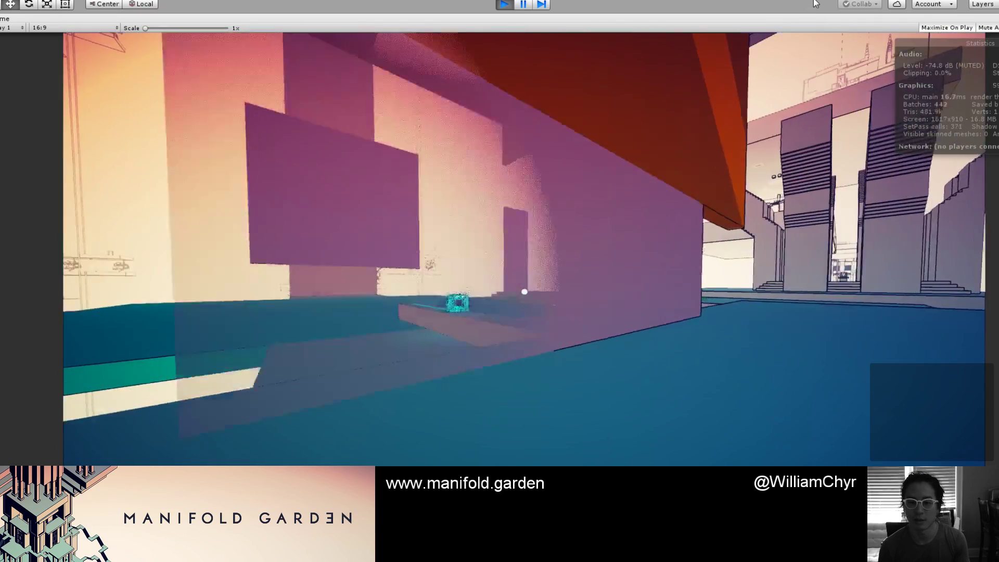
key(w)
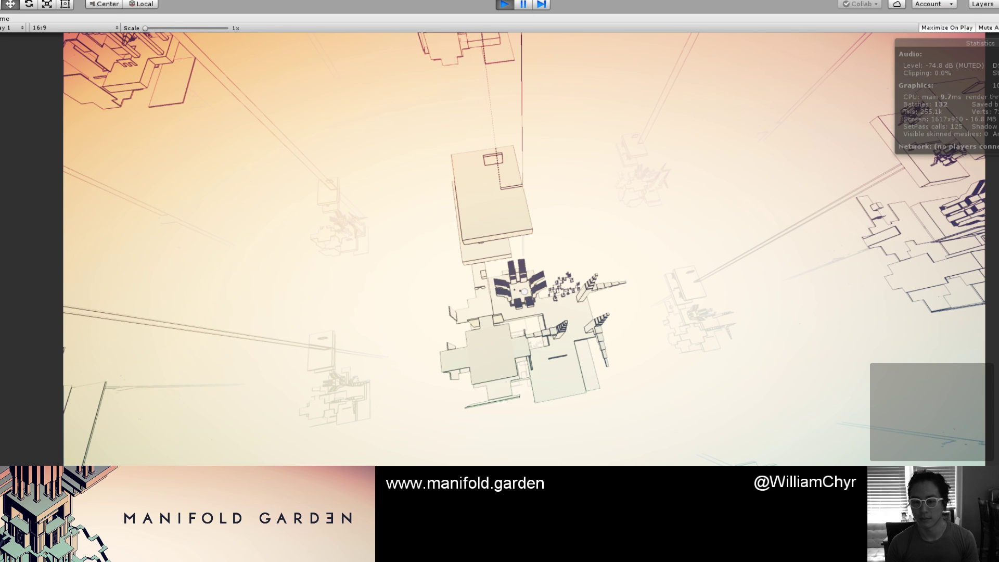
Step: Stop the game and open the AudioVisual_000 scene, saving the changes made to TestWorld_06
key(alt+Tab)
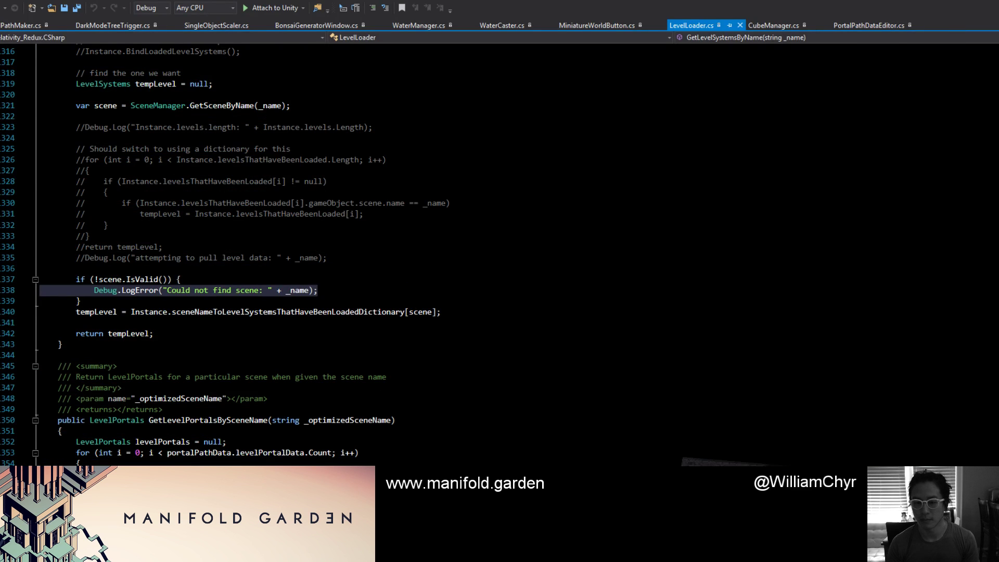
key(alt+Tab)
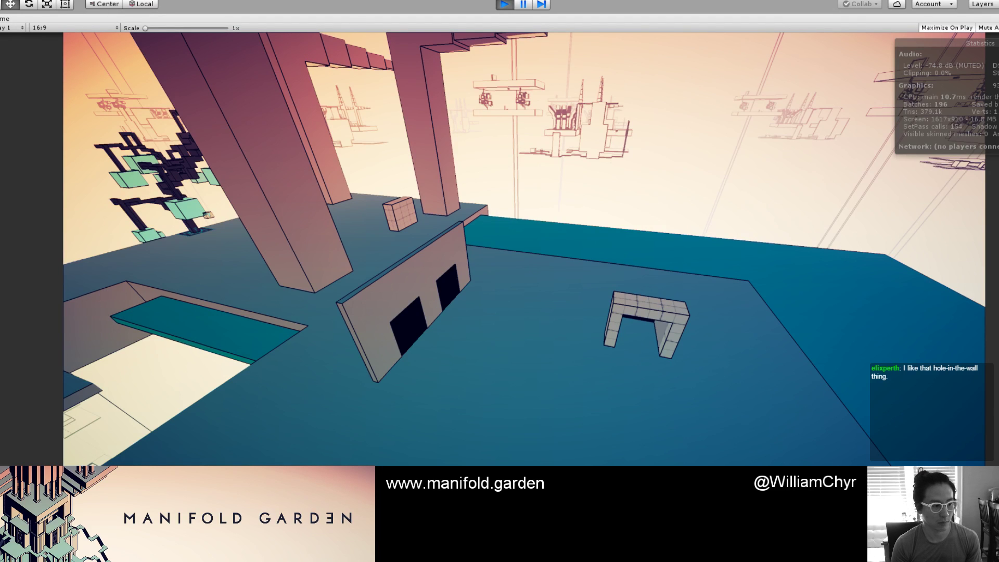
key(ctrl+p)
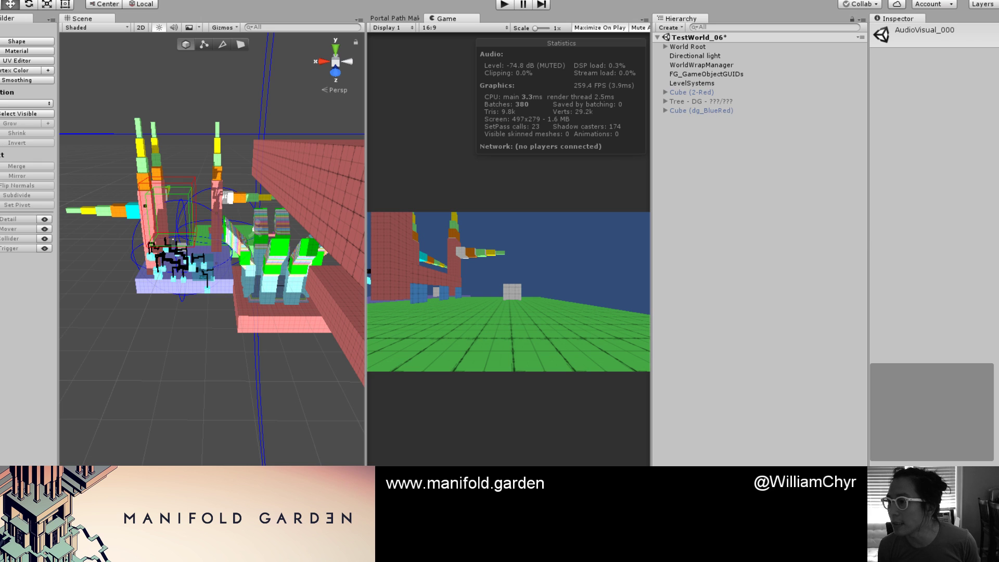
key(Return)
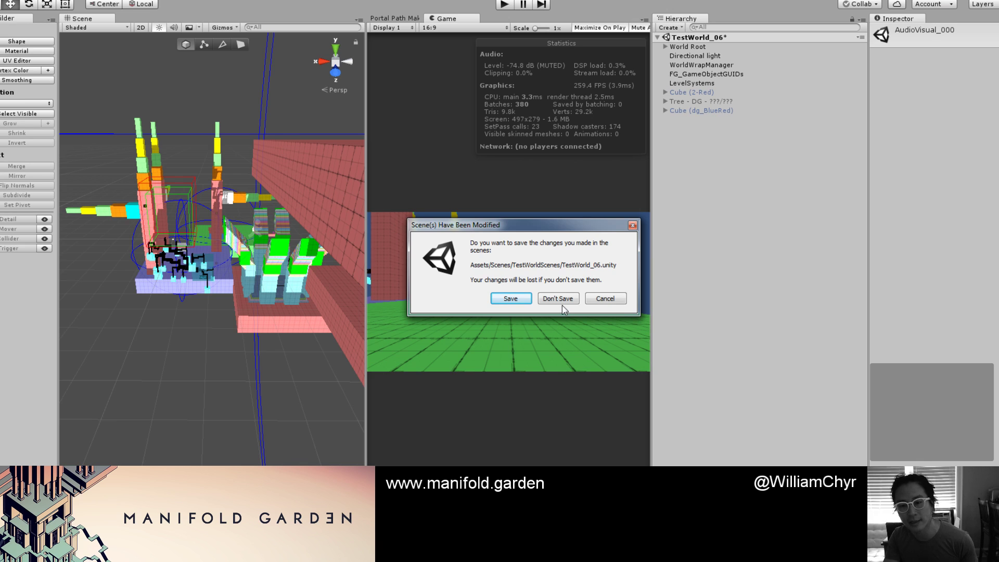
click(520, 300)
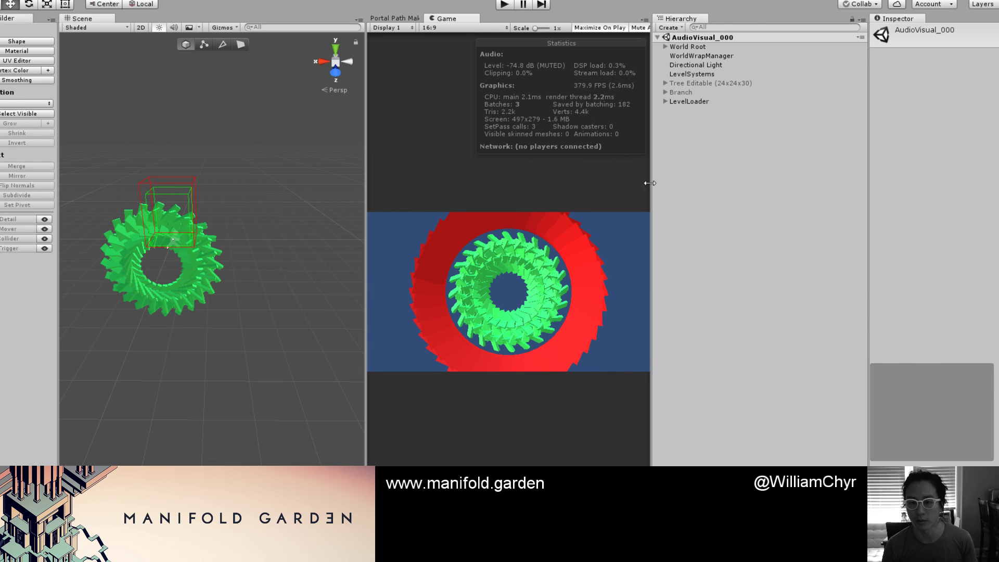
Step: Widen the Scene view and expand World Root, Spawn Point and previewCam to show their child objects
drag(651, 182, 810, 204)
drag(370, 151, 520, 151)
click(810, 47)
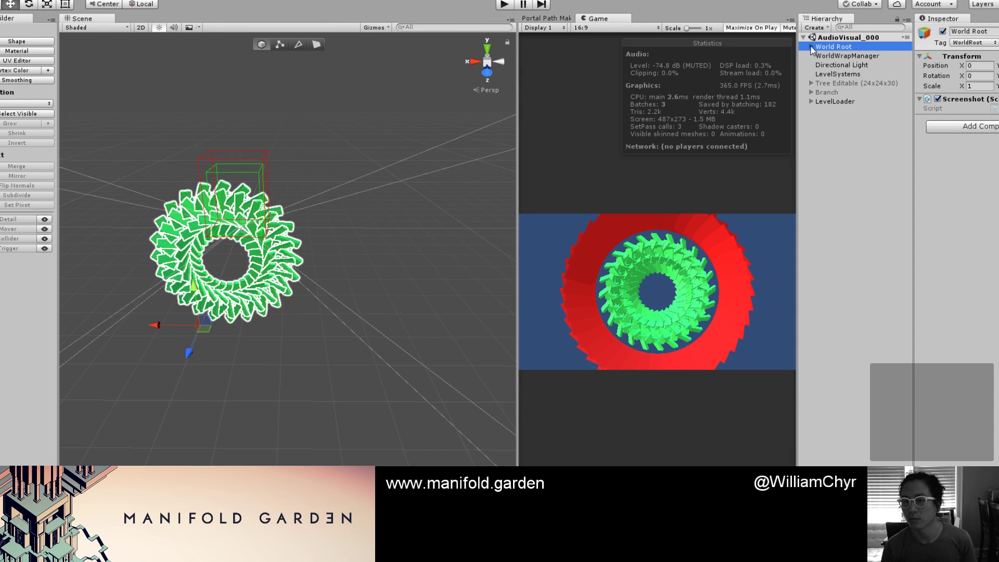
click(819, 65)
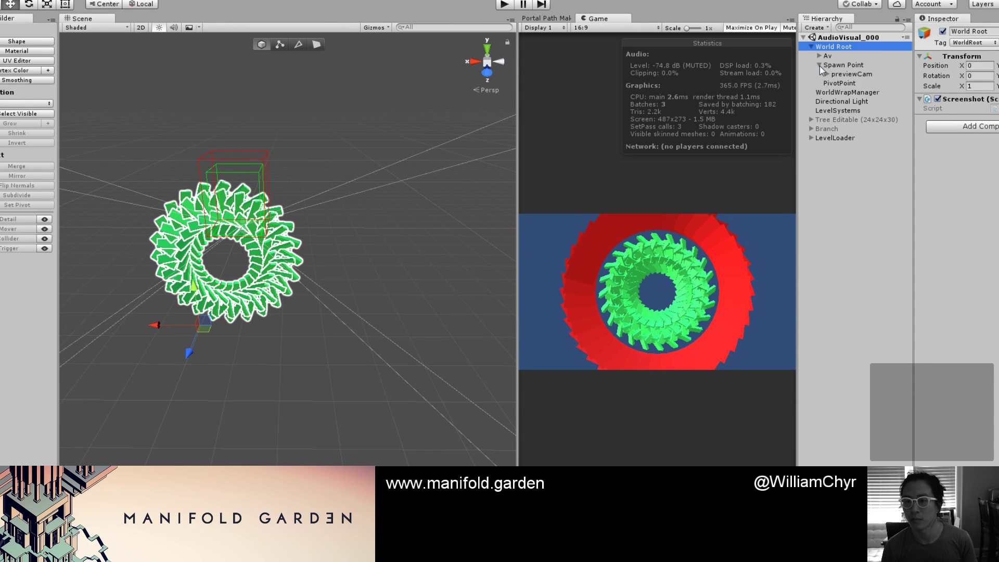
click(827, 74)
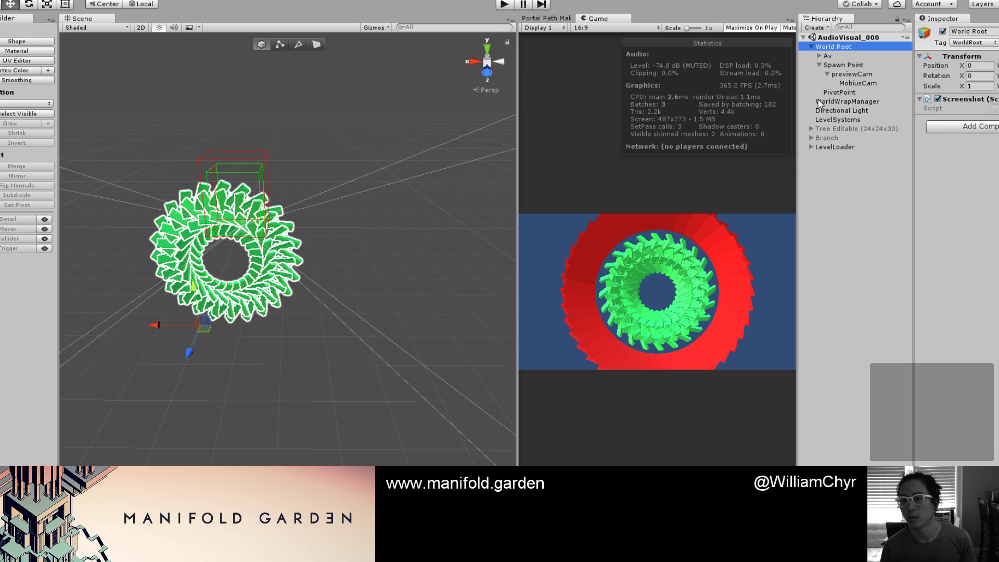
Step: Look through the children of Av and AvTmp, then select Av and review the node settings of its Av Behaviour component
click(820, 55)
click(831, 65)
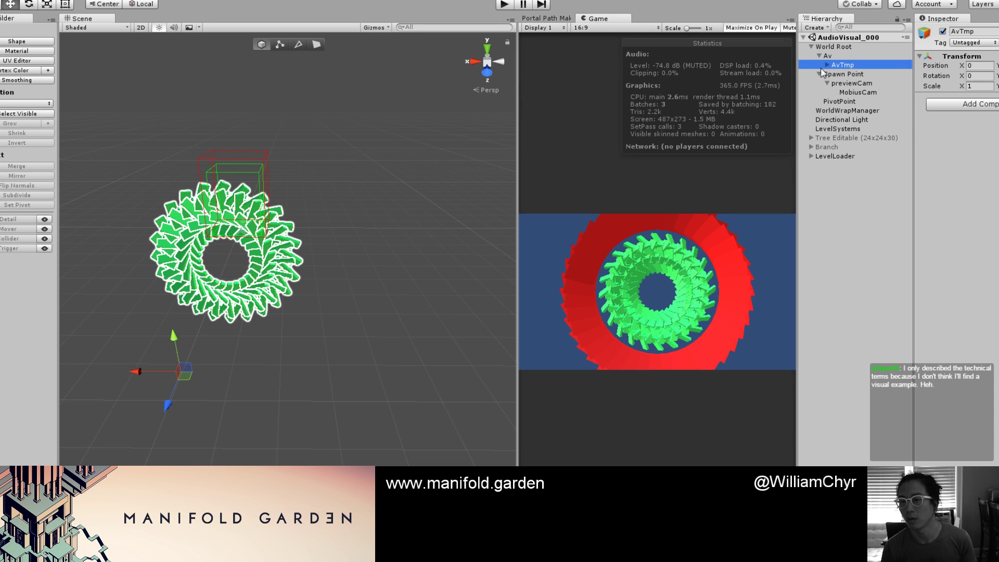
click(827, 65)
click(829, 55)
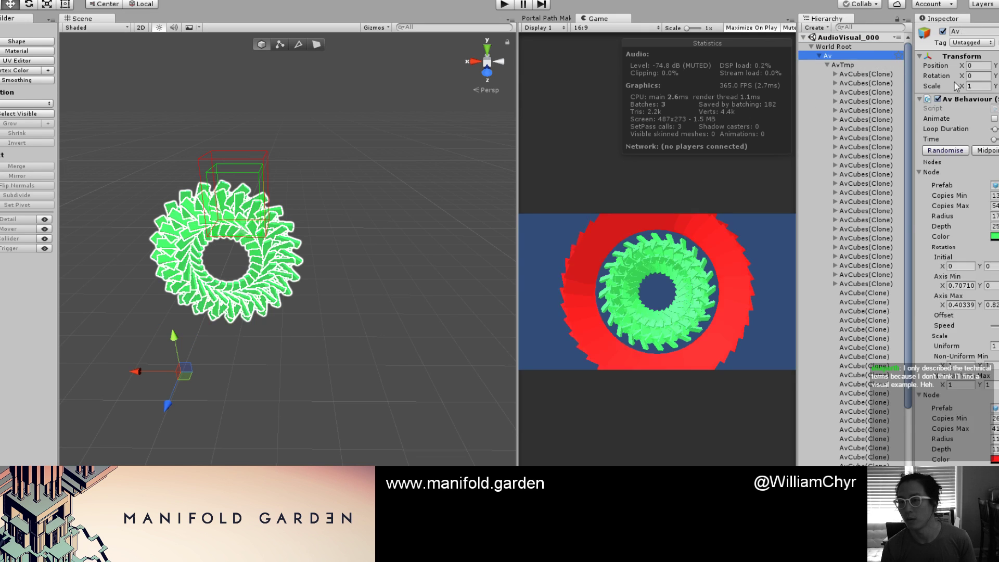
scroll(956, 240, down, 8)
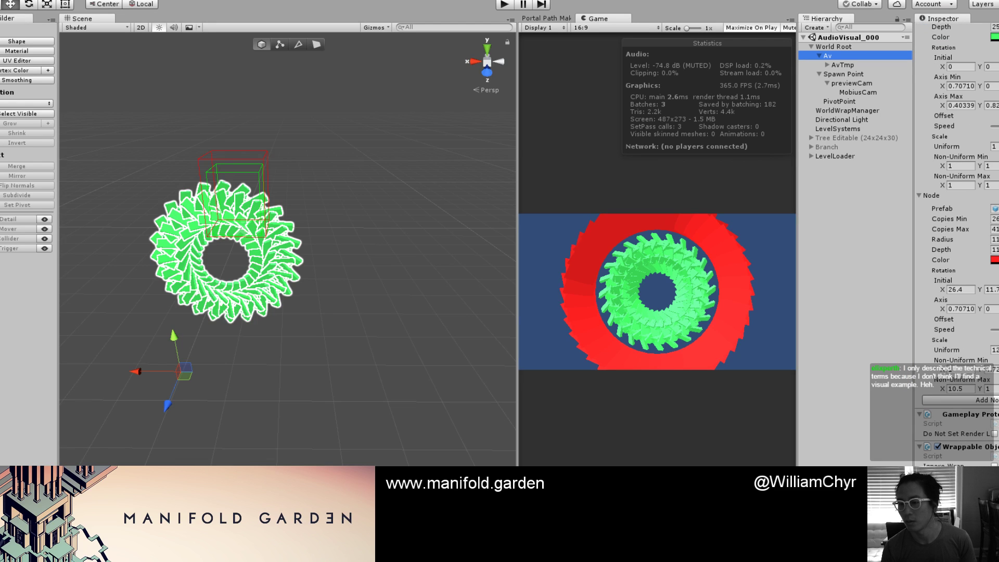
scroll(956, 250, up, 3)
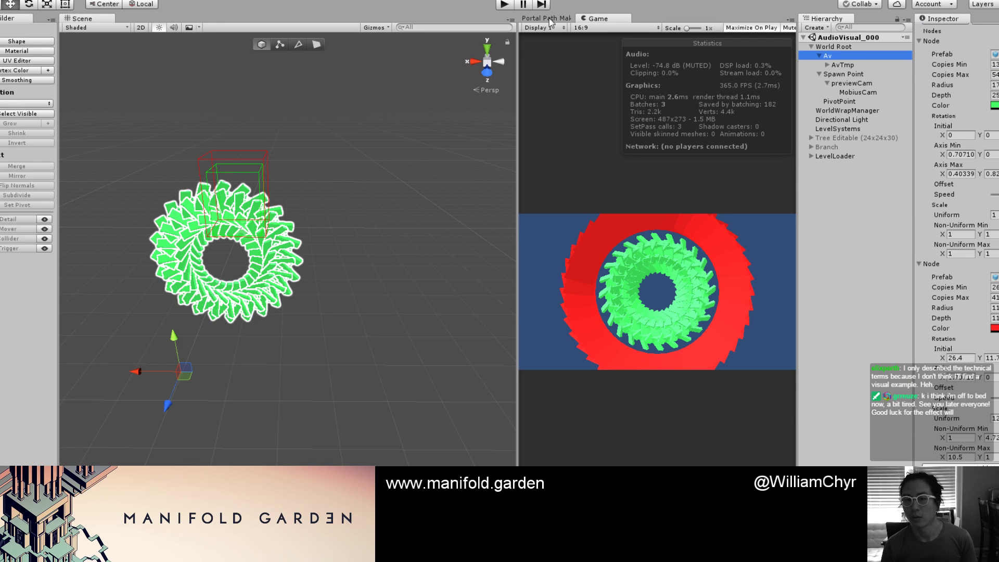
Step: Play the AudioVisual_000 scene, restore the split layout and widen the Hierarchy to show the full object names
click(508, 5)
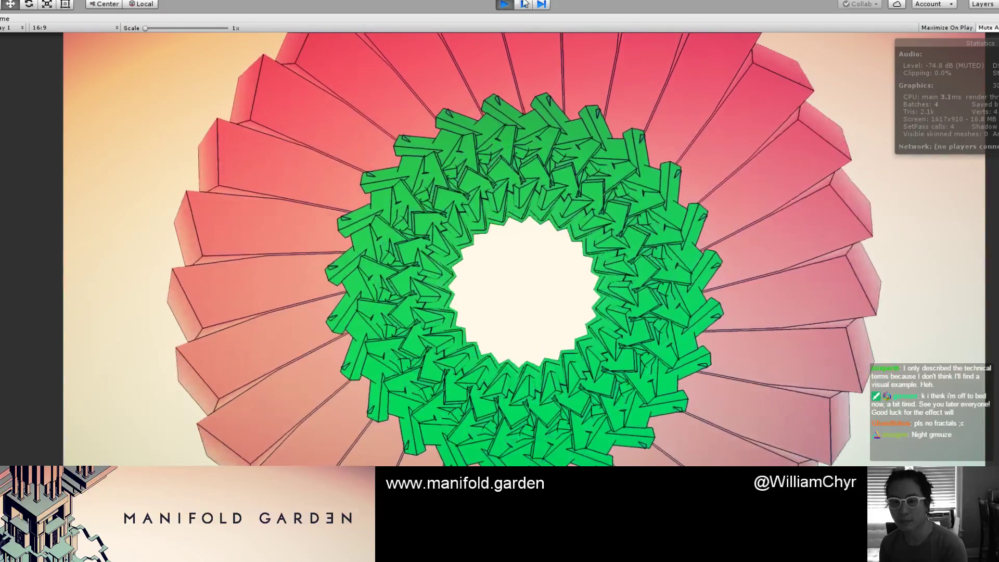
key(shift+space)
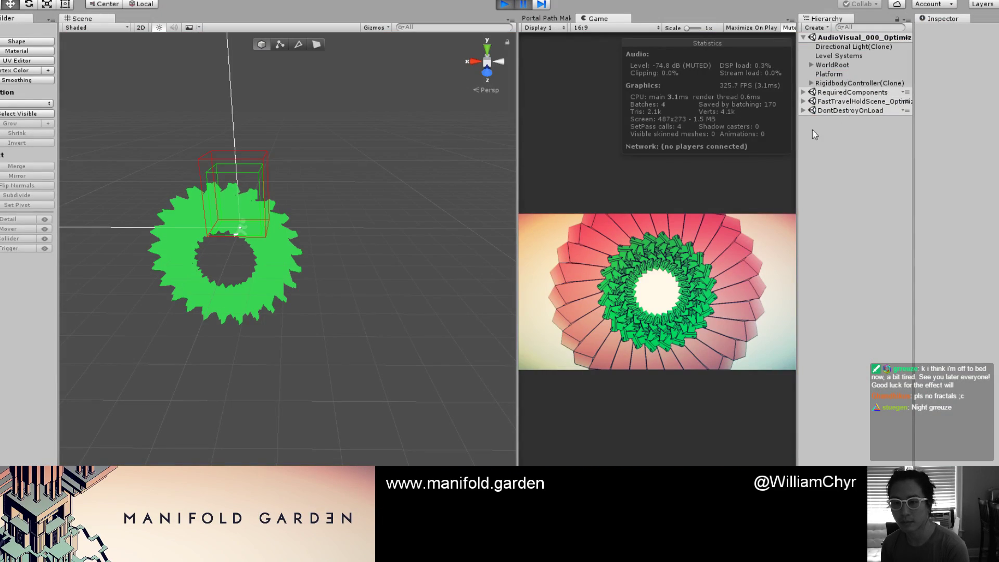
drag(814, 144, 747, 141)
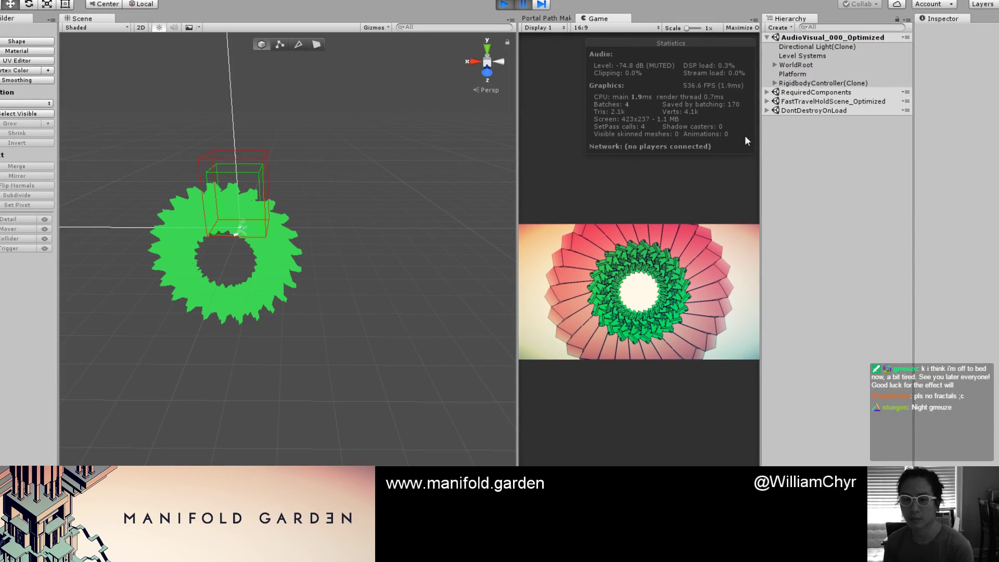
Step: Stop the game and open the AudioVisual_001 scene, saving the changes made to AudioVisual_000
drag(515, 139, 336, 140)
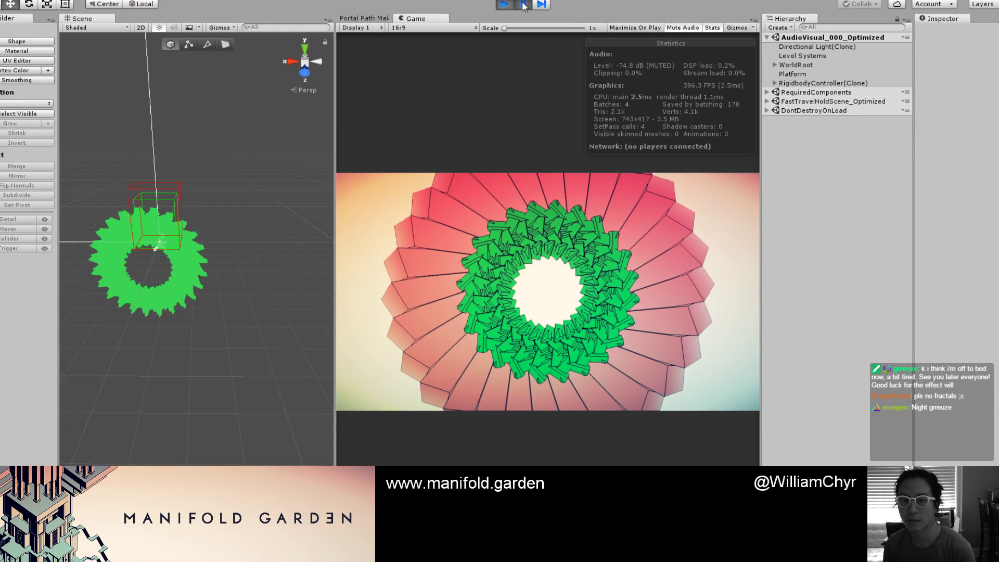
click(504, 4)
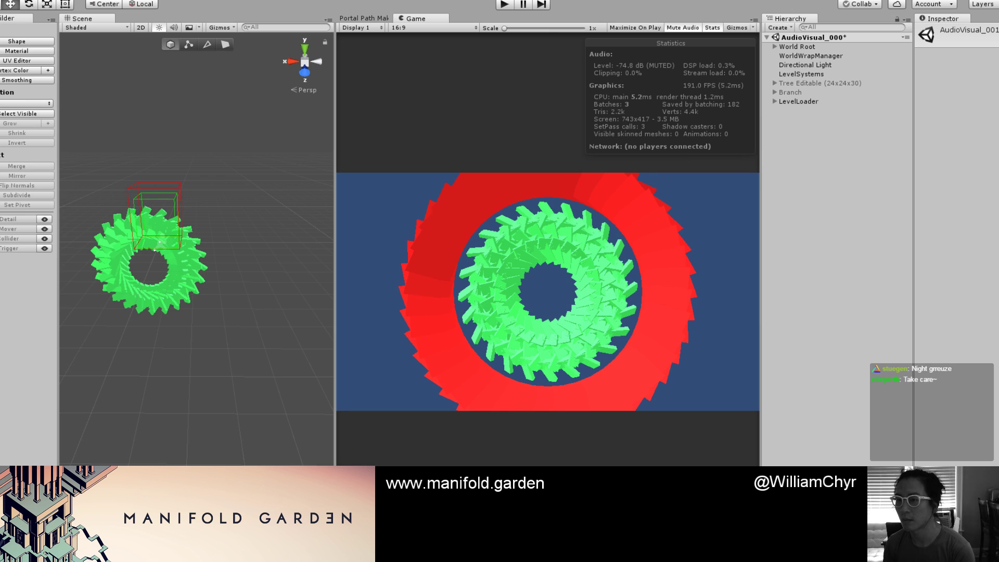
key(ctrl+n)
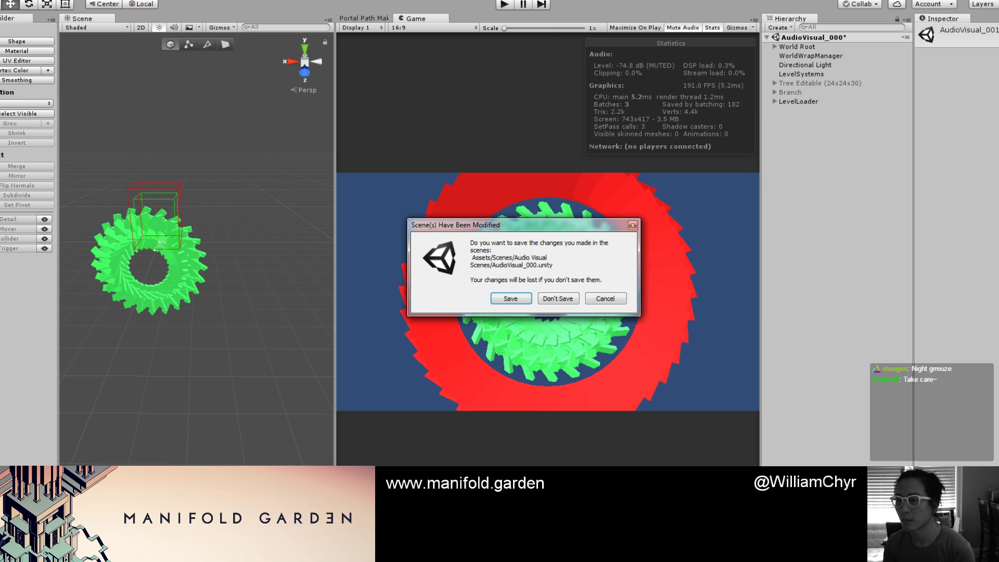
click(511, 299)
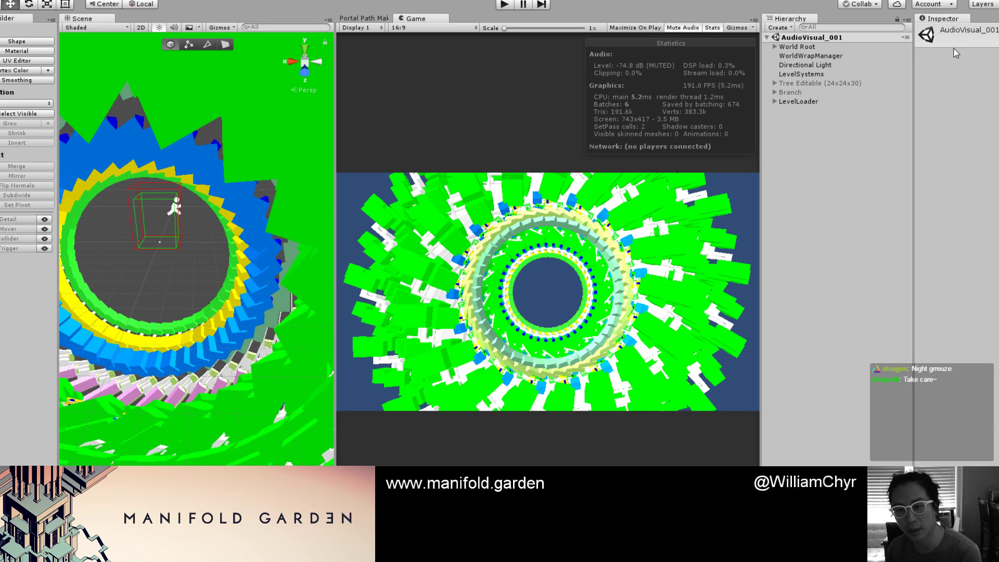
Step: Select Av_001 under World Root and set the colour of its first node to red
double_click(796, 46)
click(775, 47)
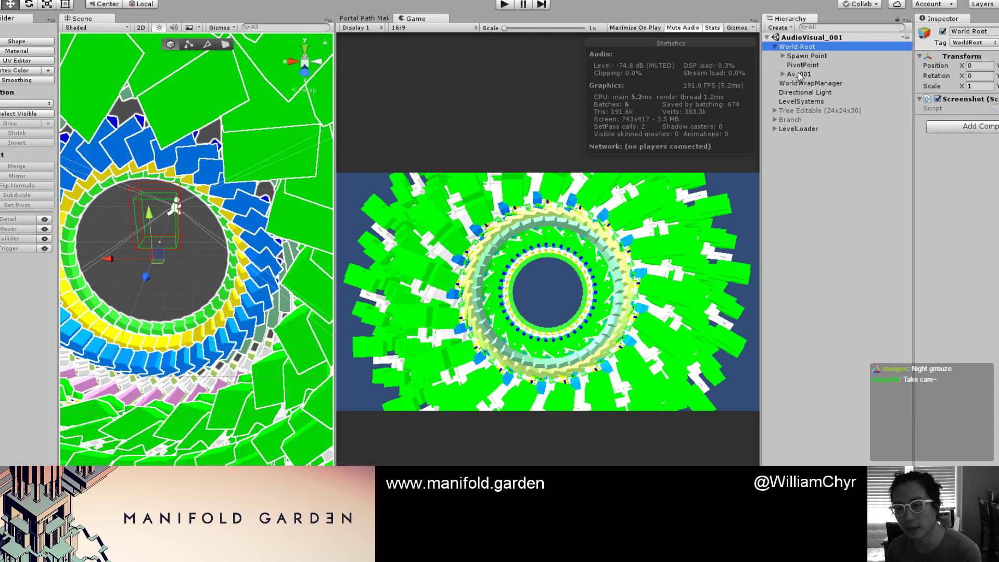
click(797, 74)
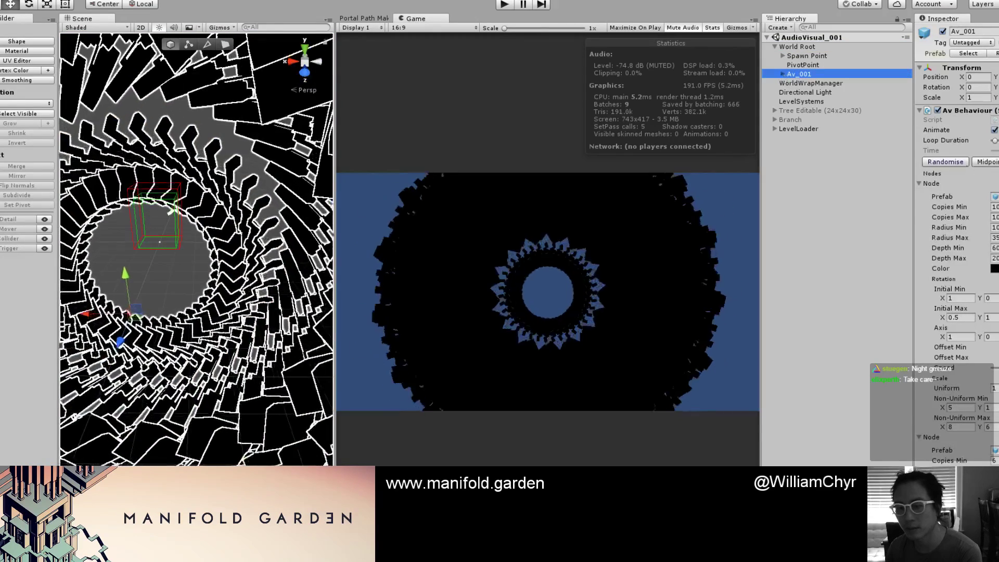
click(994, 268)
click(972, 341)
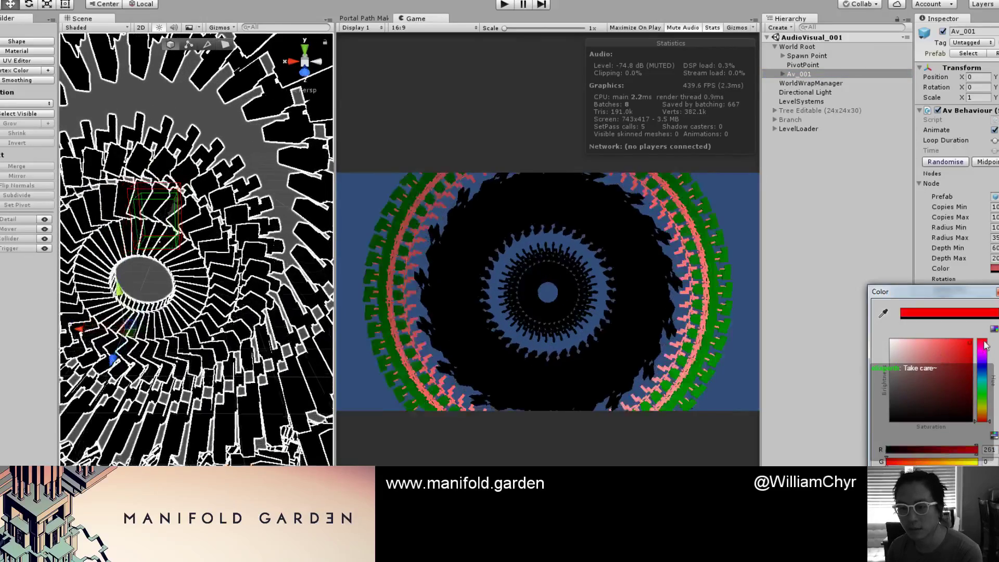
key(Return)
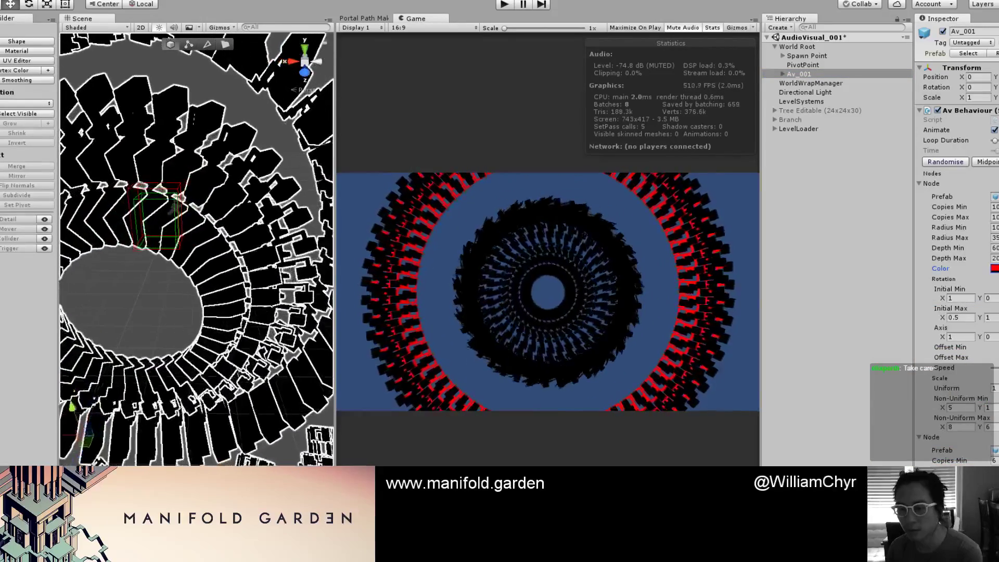
Step: Set the second node's colour to a near-white with a value of 236
click(995, 523)
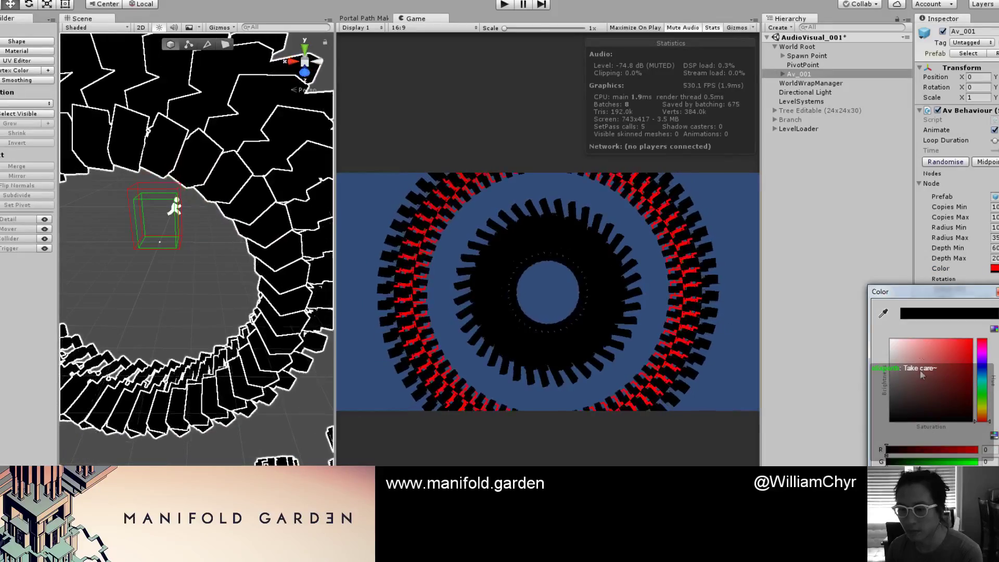
click(915, 339)
drag(915, 340, 892, 348)
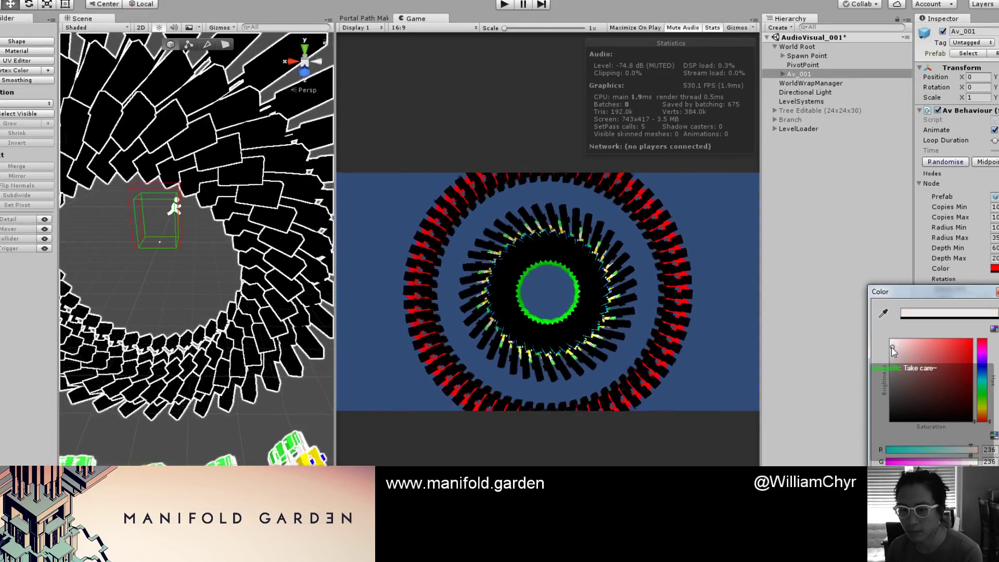
key(Return)
Step: Set the third node's colour in Av Behaviour to a bright yellow-green and close the colour picker
scroll(952, 261, down, 5)
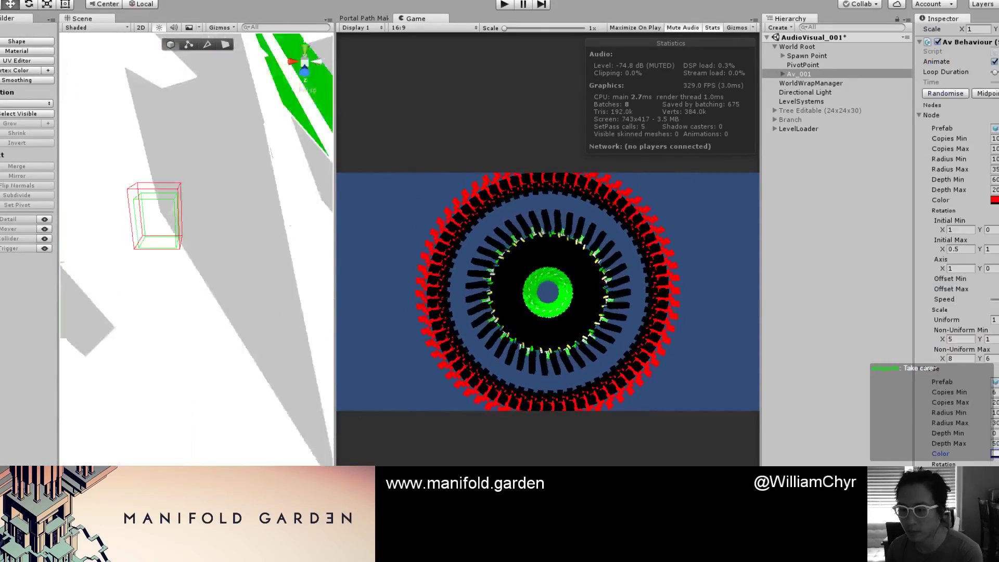
scroll(953, 260, down, 4)
click(995, 214)
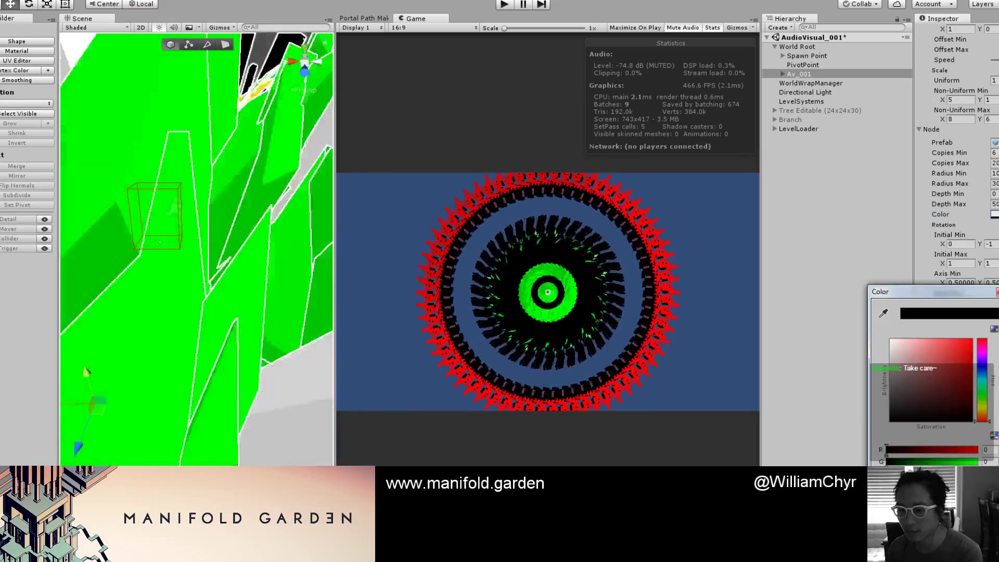
drag(980, 401, 978, 355)
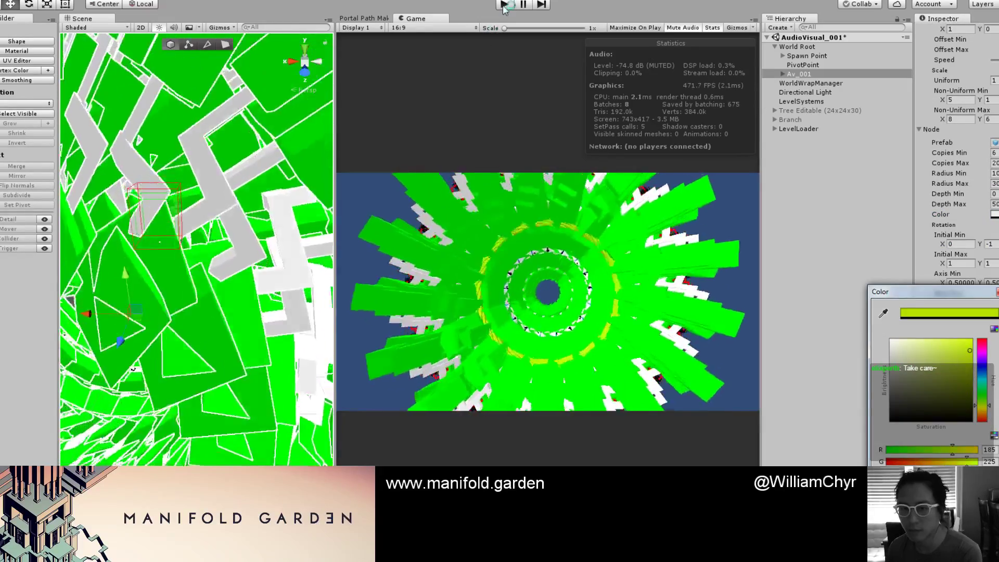
click(504, 5)
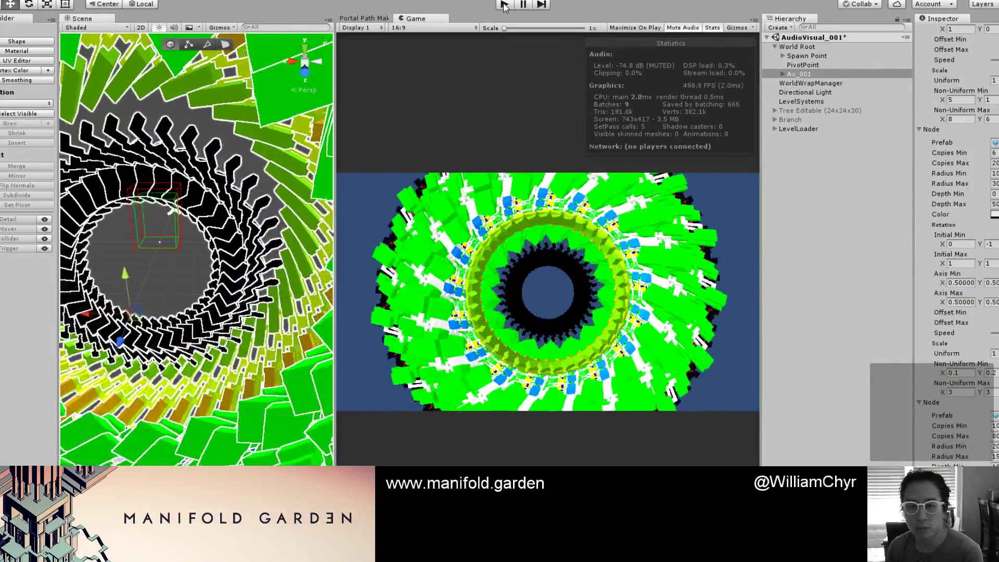
Step: Set the fourth node's colour to pure white and play the AudioVisual_001 scene
scroll(969, 280, down, 10)
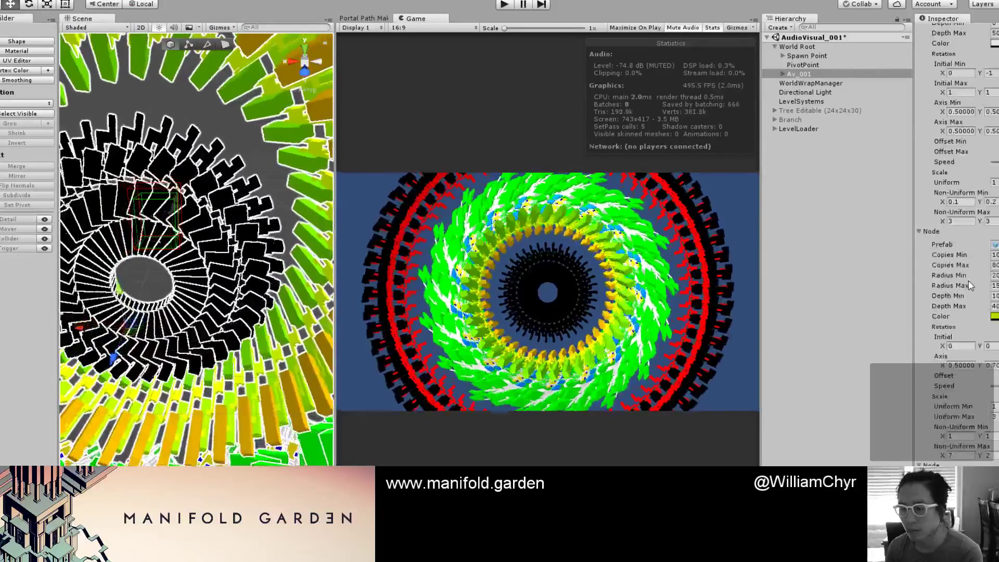
click(994, 111)
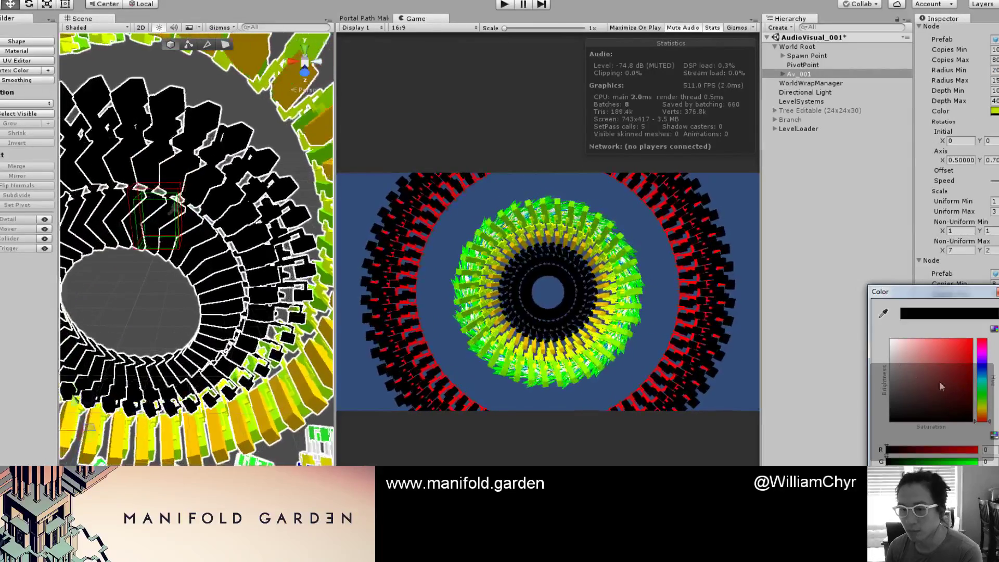
drag(936, 384, 885, 340)
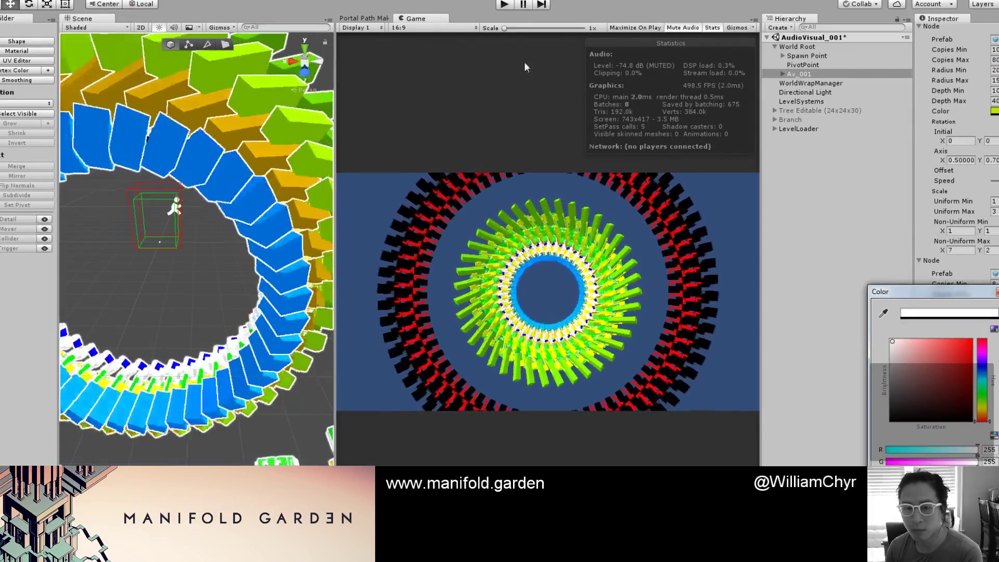
click(504, 4)
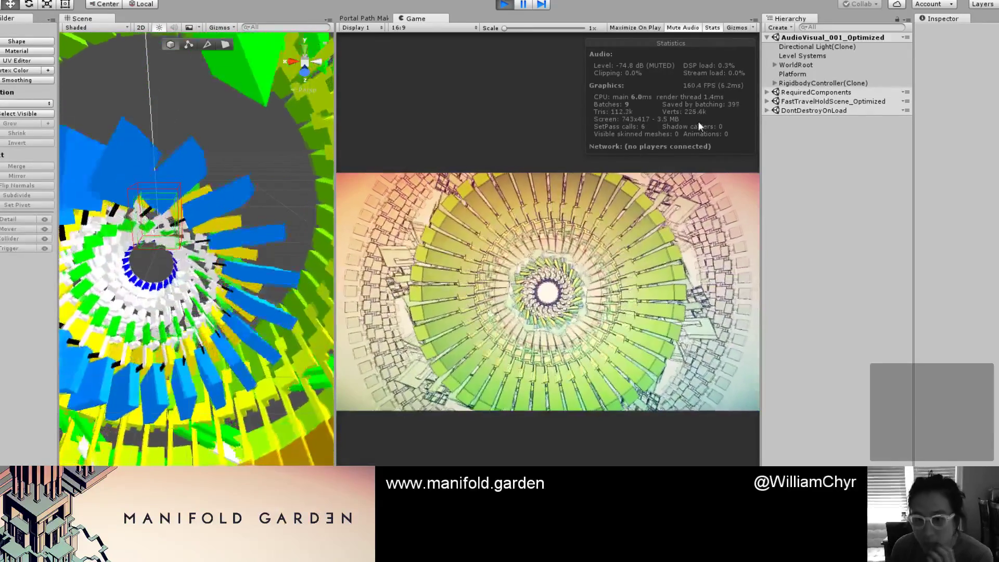
Step: Select Av_001 under GameplayRoot in the running scene and try shades of red for its first node's colour, ending on pure red
click(774, 64)
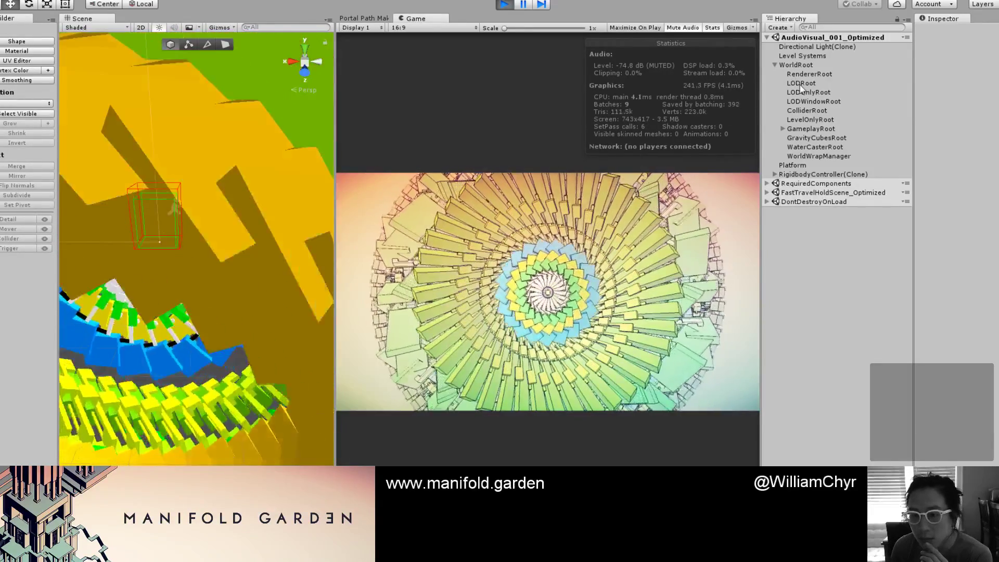
click(783, 129)
click(806, 129)
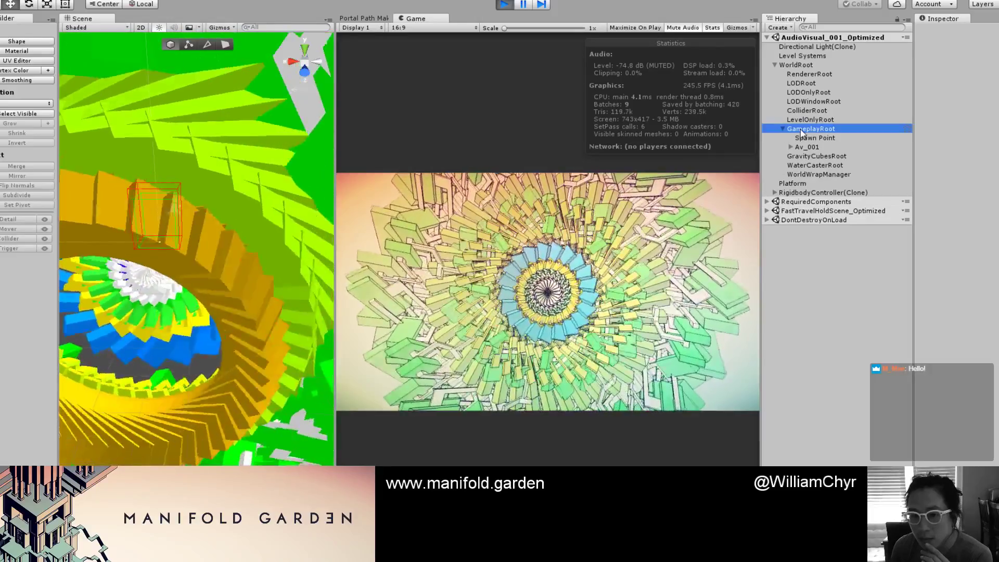
click(807, 147)
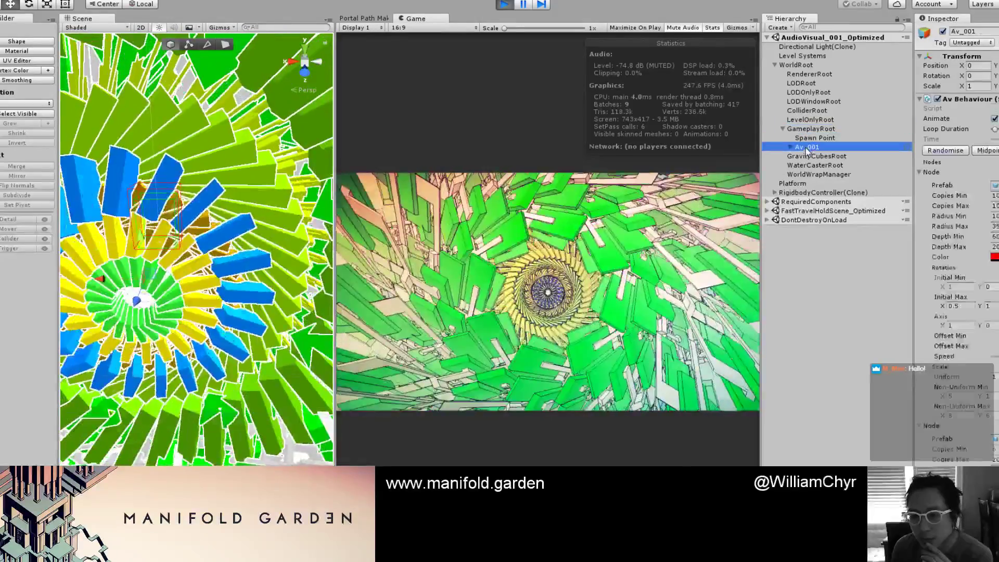
click(994, 257)
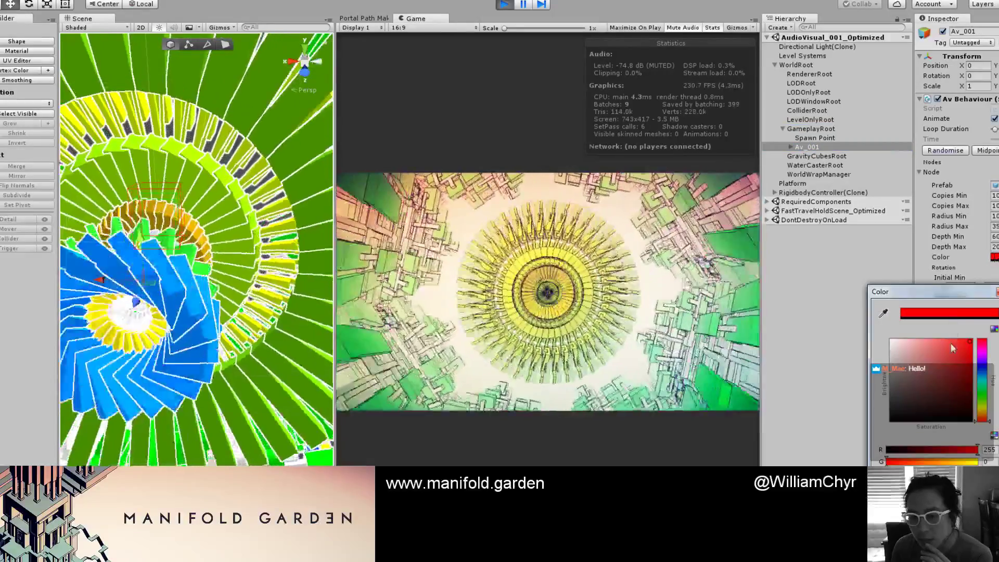
mouse_move(947, 372)
mouse_down()
mouse_move(959, 395)
mouse_move(970, 341)
mouse_up()
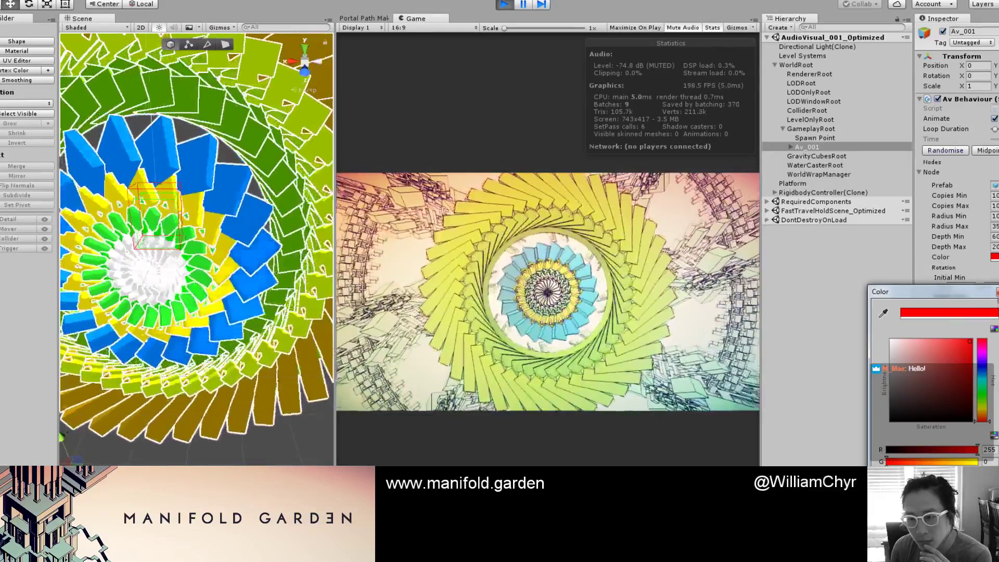
key(Return)
Step: Change the second node's colour to black while the scene is running
click(994, 257)
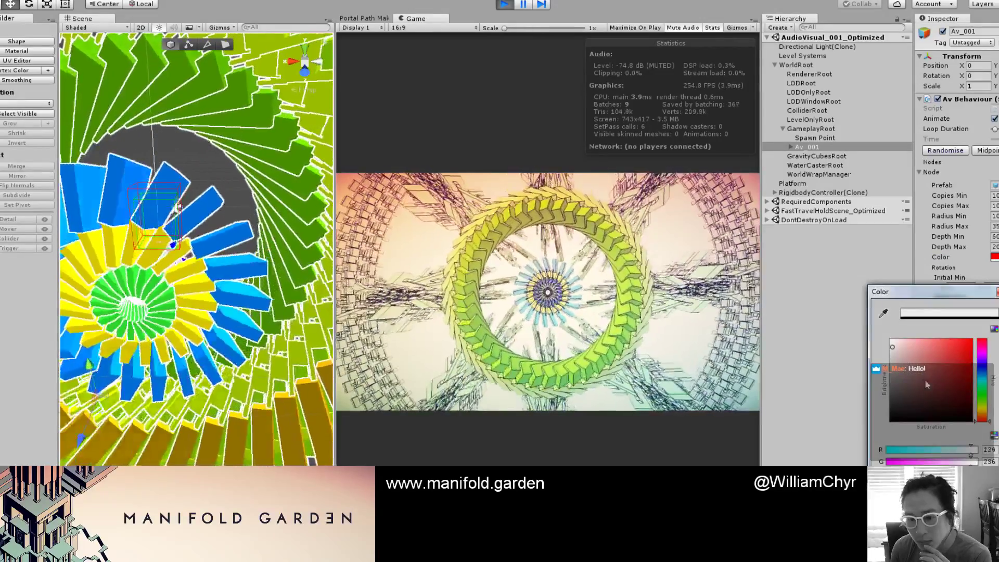
drag(931, 343, 845, 436)
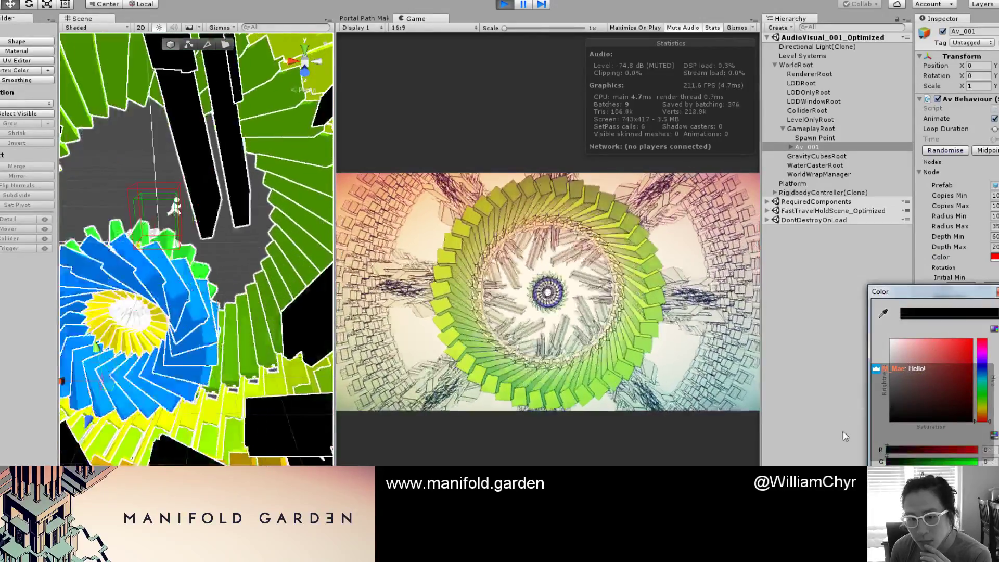
drag(914, 439, 924, 385)
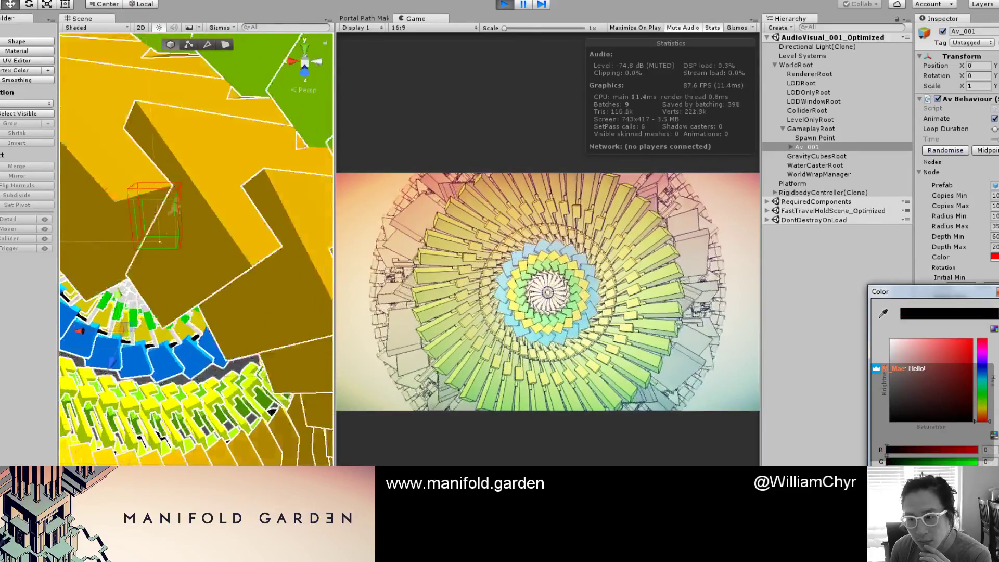
key(Escape)
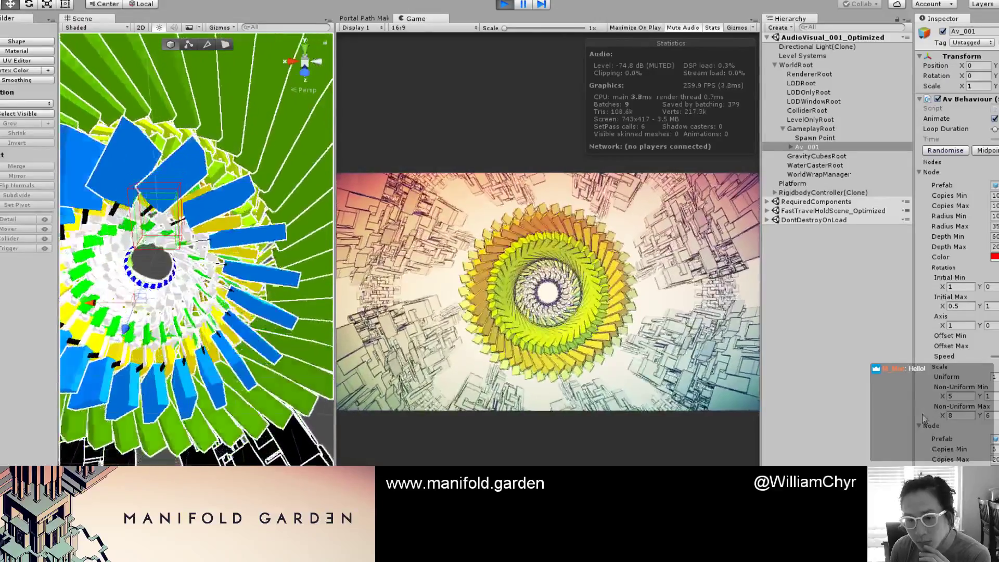
Step: Change the third node's colour from yellow-green to black in the running scene
scroll(956, 239, down, 10)
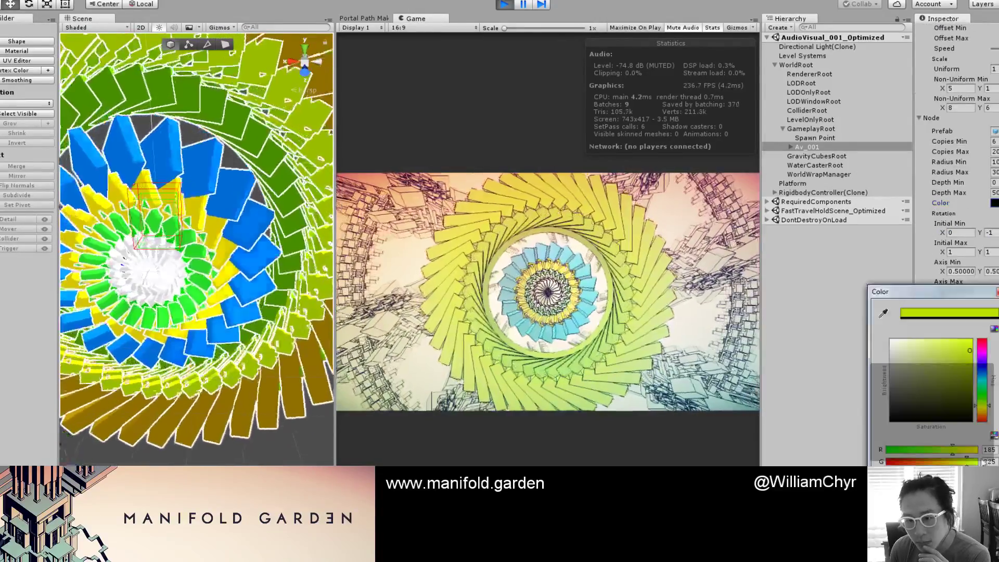
drag(916, 364, 951, 425)
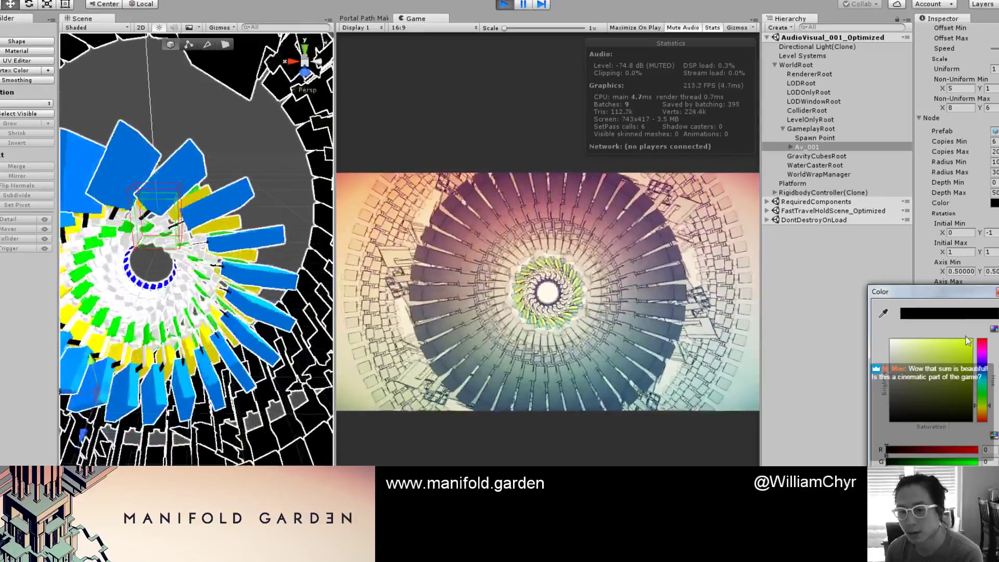
click(996, 292)
Step: Try different blues for the fourth node's colour in the running scene and settle on a pure blue
scroll(958, 244, down, 6)
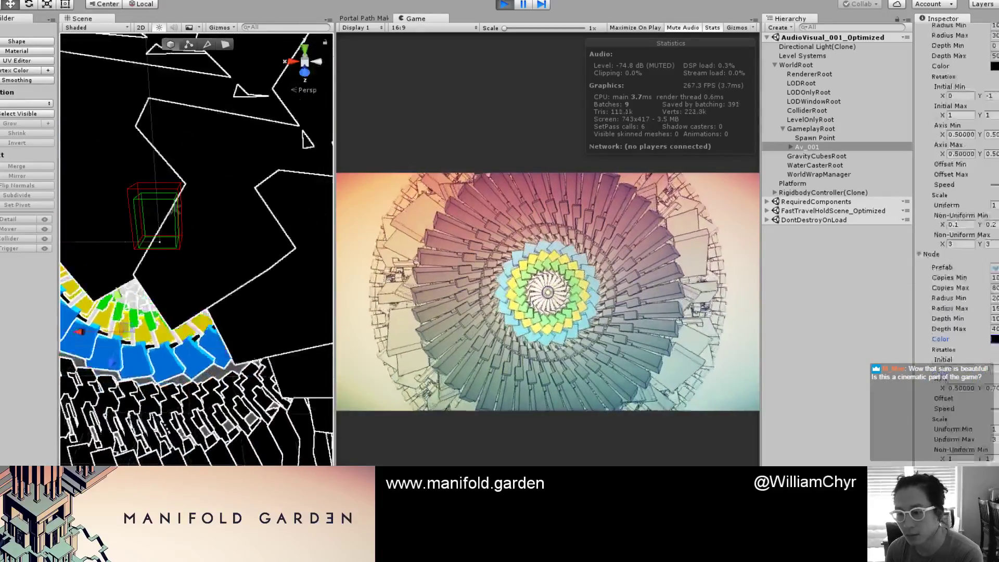
click(994, 236)
drag(955, 436, 975, 328)
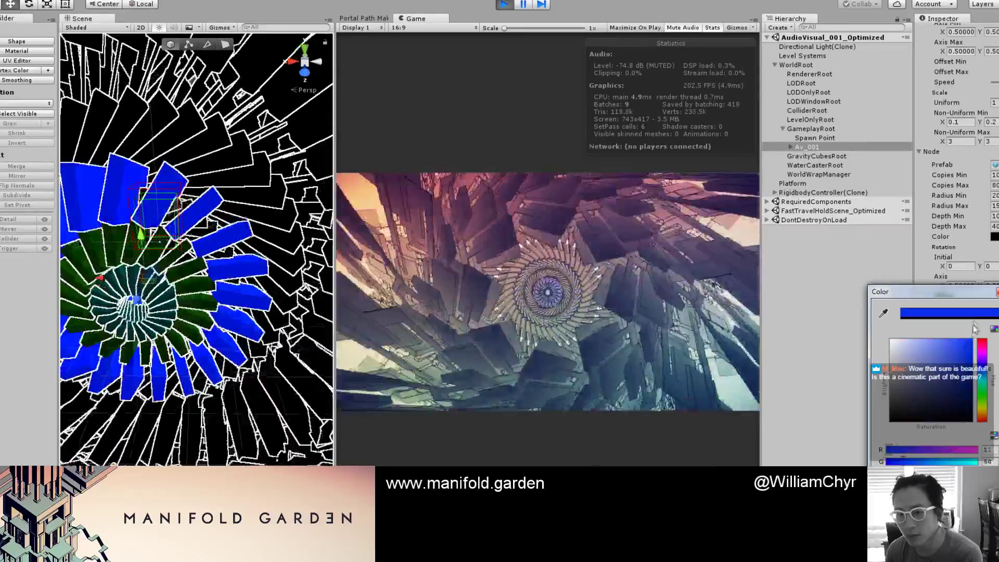
click(964, 349)
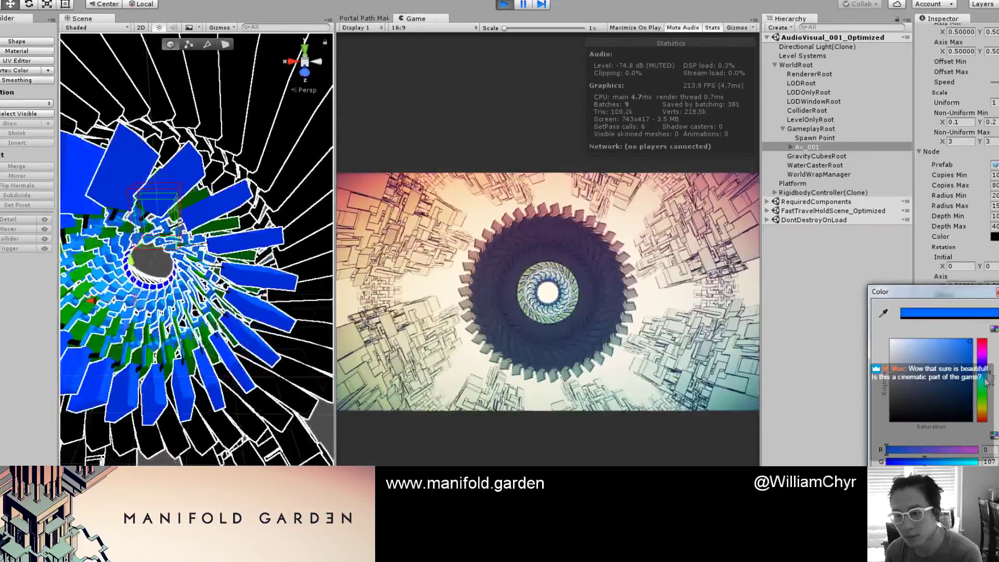
drag(986, 382, 990, 369)
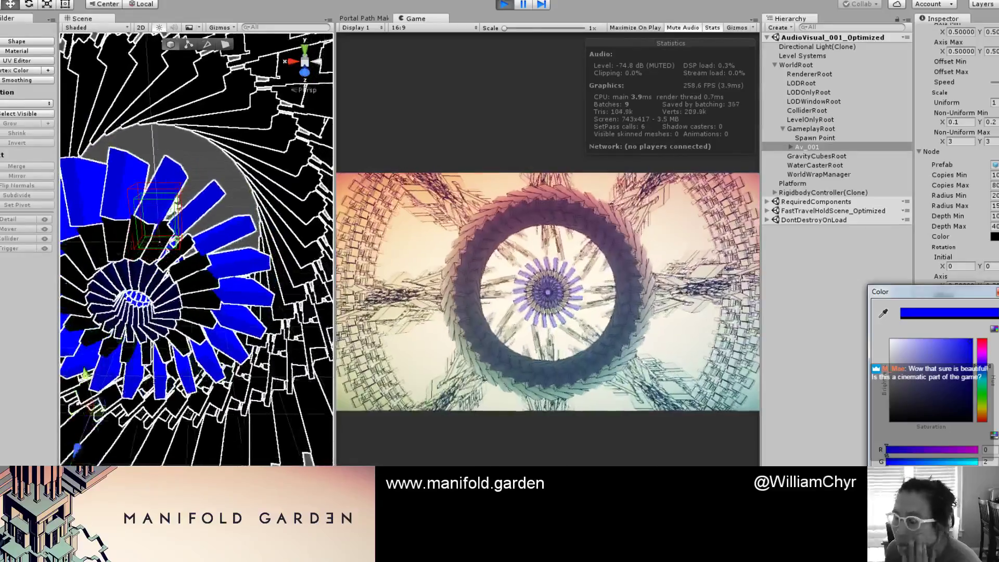
key(Escape)
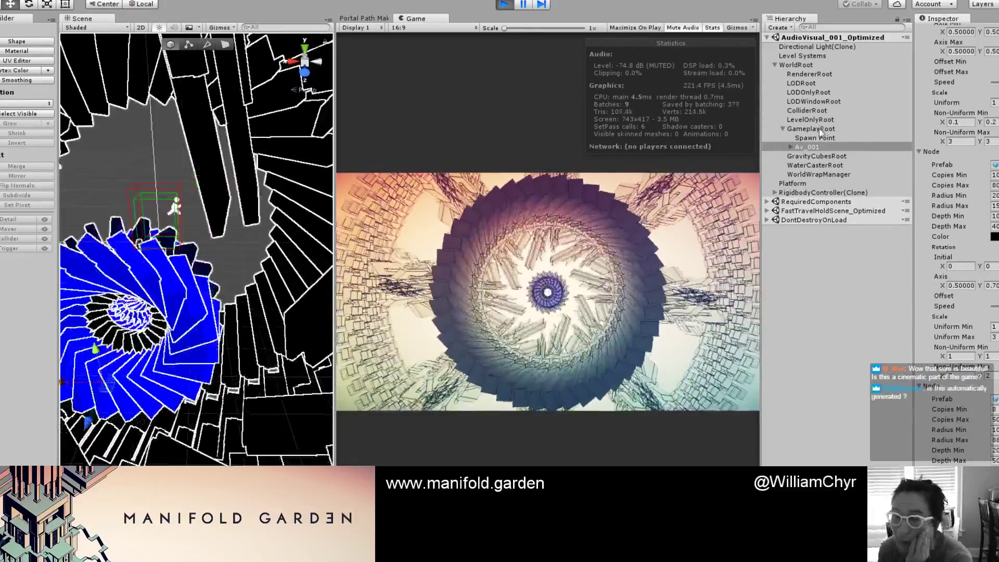
Step: Select the Main Camera under the Body of RigidbodyController(Clone) and set its background colour to pure white
click(779, 185)
click(774, 193)
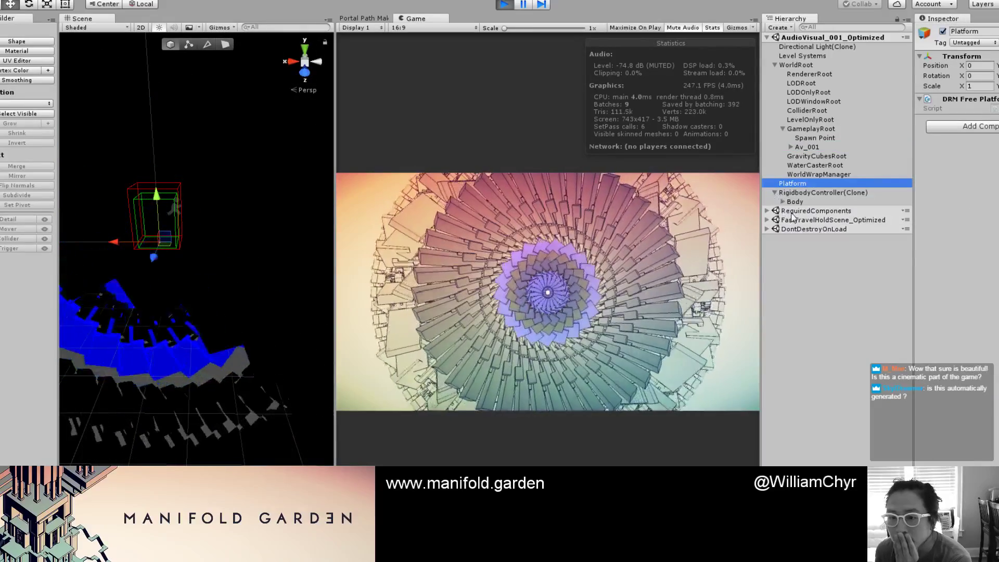
click(783, 202)
click(814, 229)
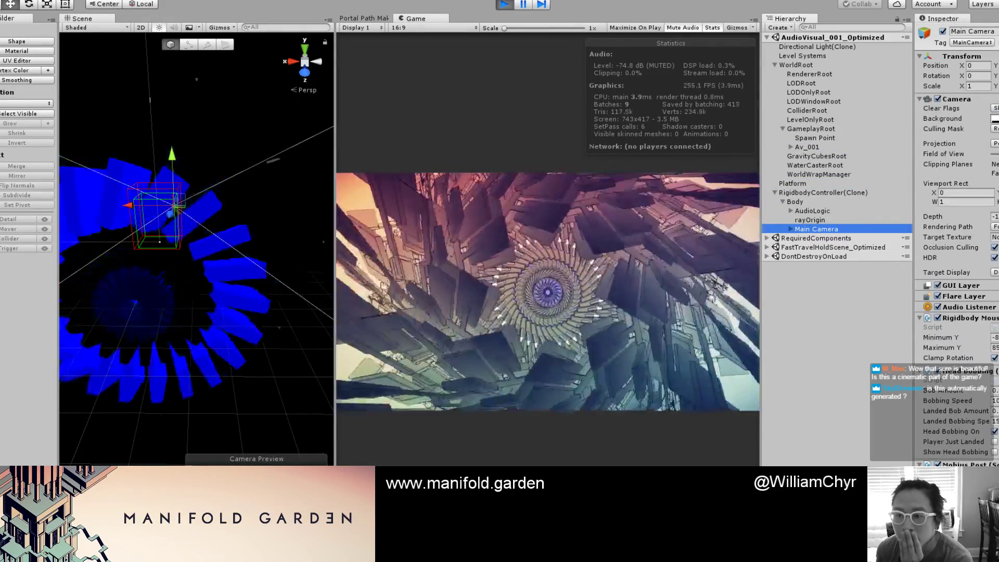
click(995, 118)
drag(966, 346, 892, 392)
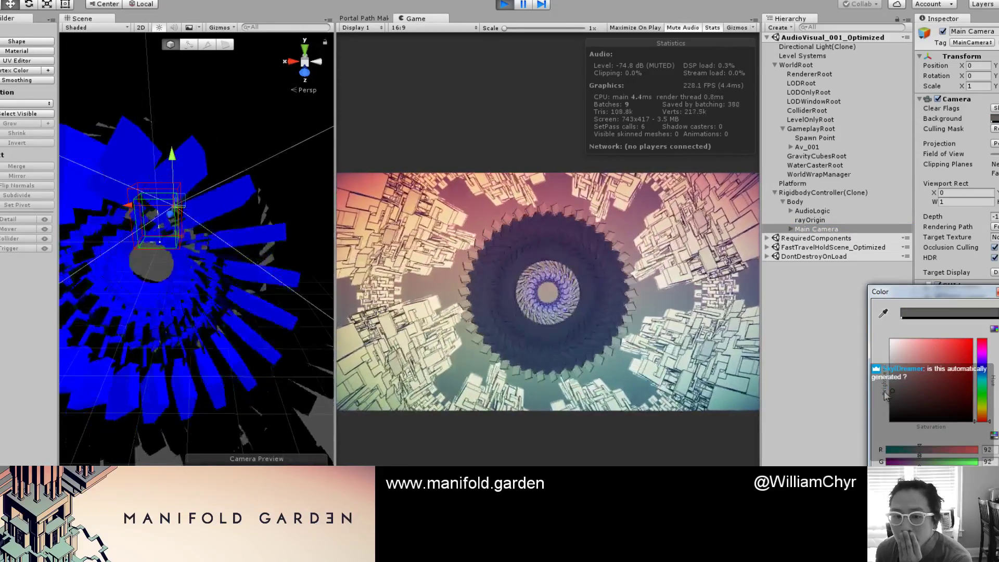
drag(941, 351, 891, 341)
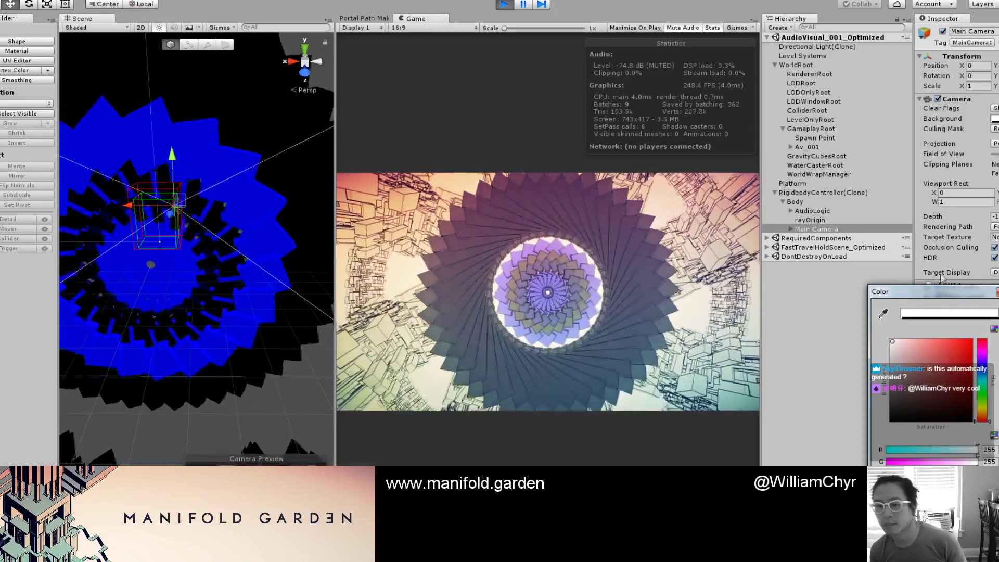
click(996, 292)
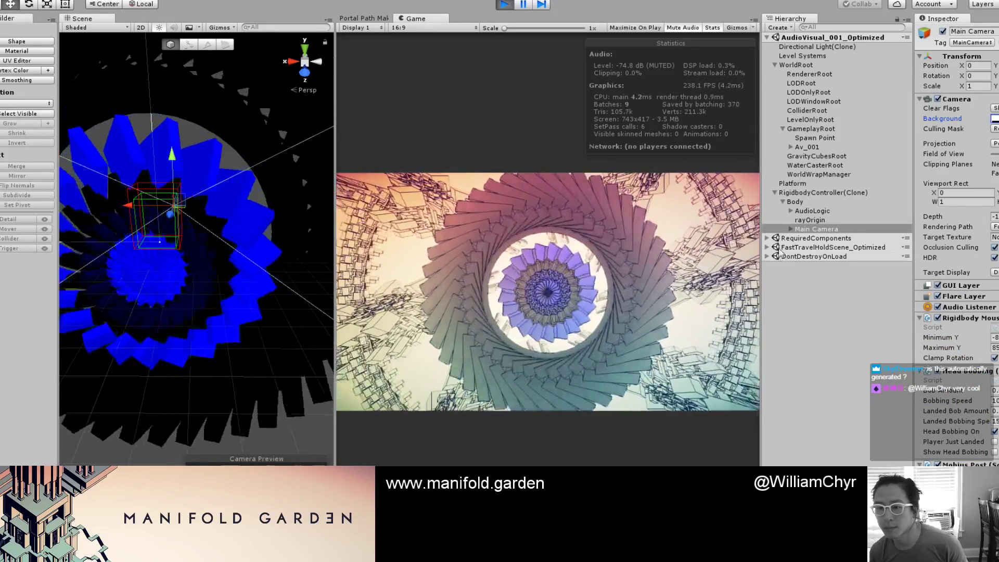
Step: Widen the Inspector and open the DefaultPost settings referenced by the camera's Mobius Post script
scroll(994, 322, down, 4)
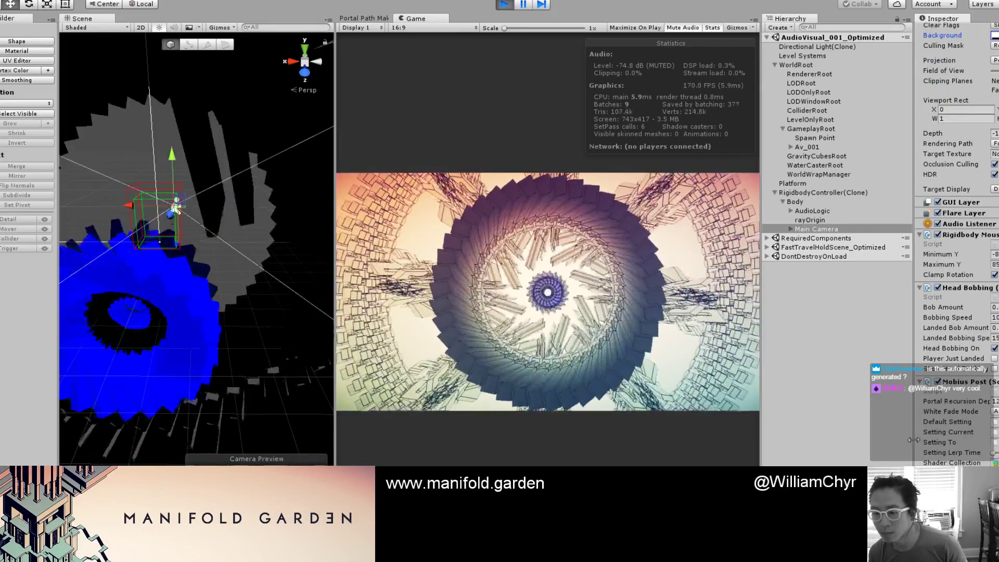
drag(915, 443, 842, 442)
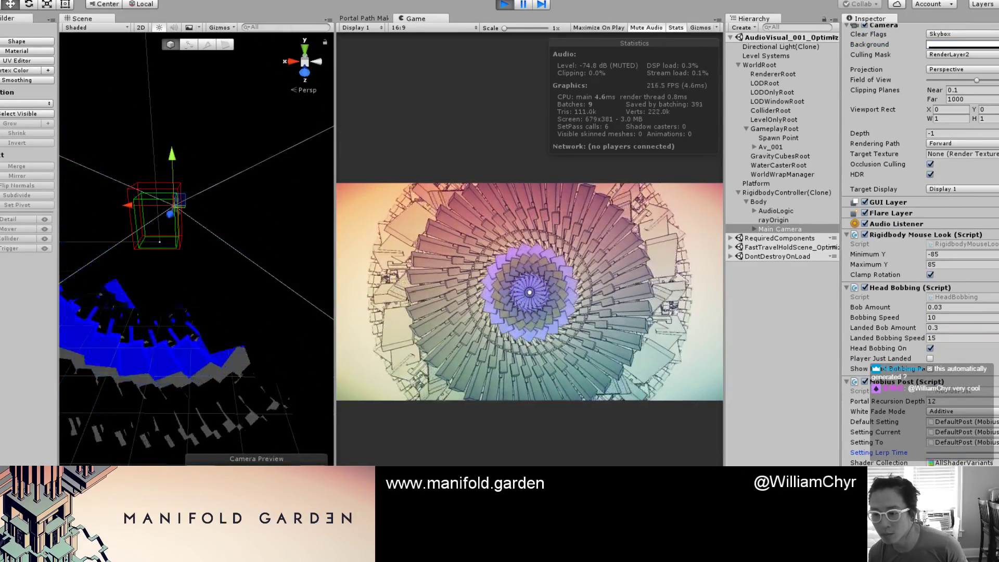
double_click(953, 427)
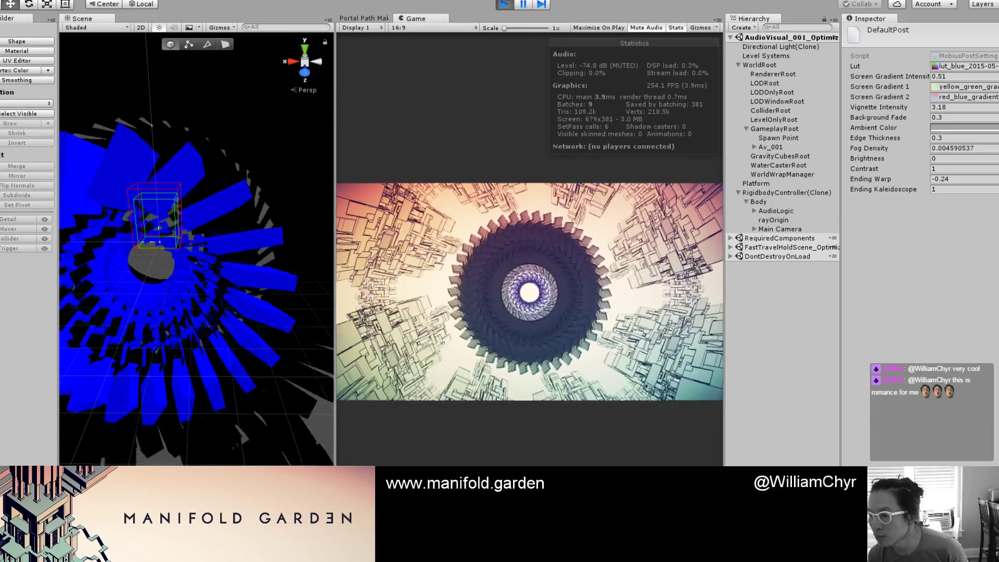
Step: Back on the Main Camera, set Mobius Post's Default Setting and Setting To to Extreme and Setting Current to StrongGradient, adjusting Setting Lerp Time
click(780, 229)
scroll(920, 312, down, 4)
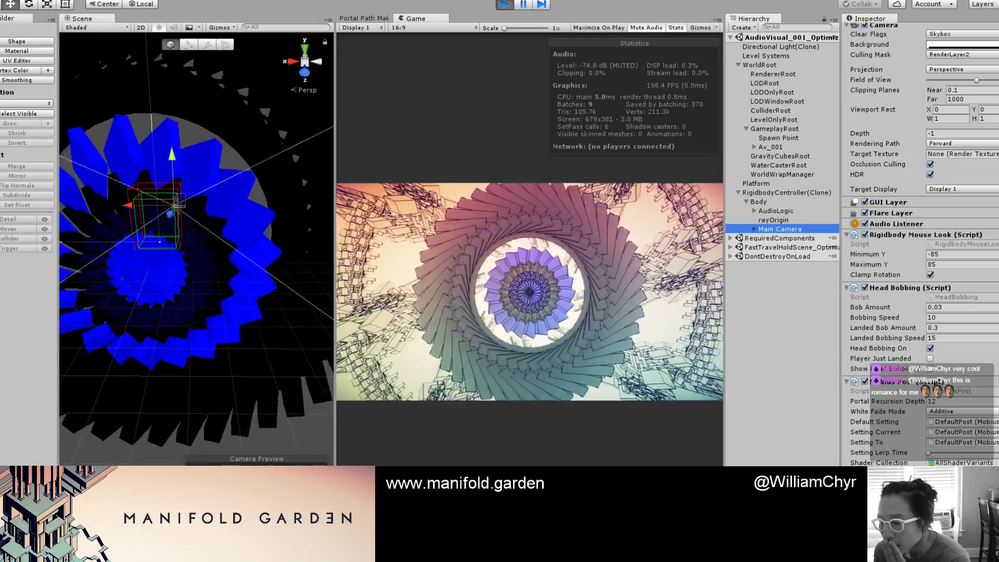
click(995, 423)
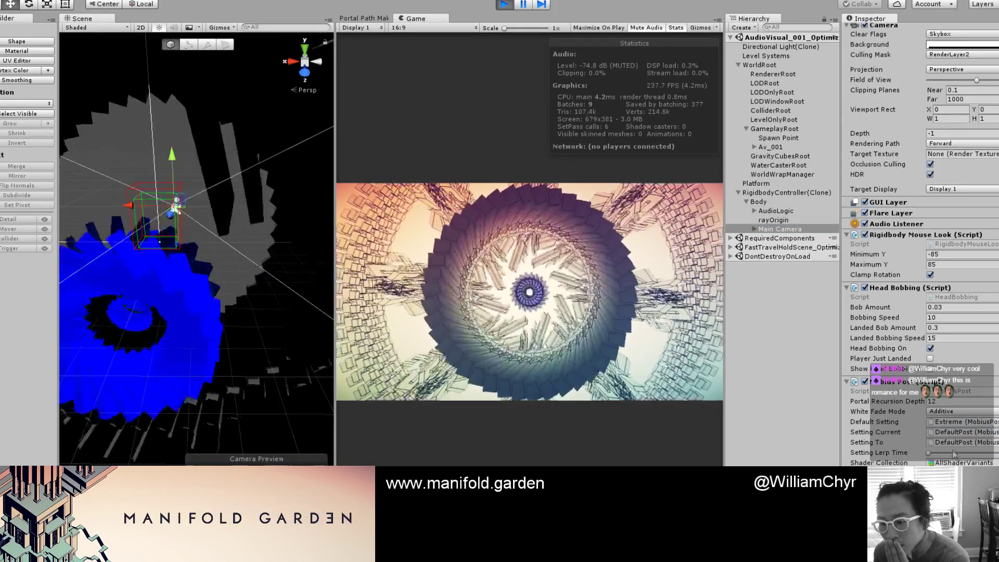
mouse_move(929, 453)
mouse_down()
mouse_move(960, 453)
mouse_move(929, 454)
mouse_up()
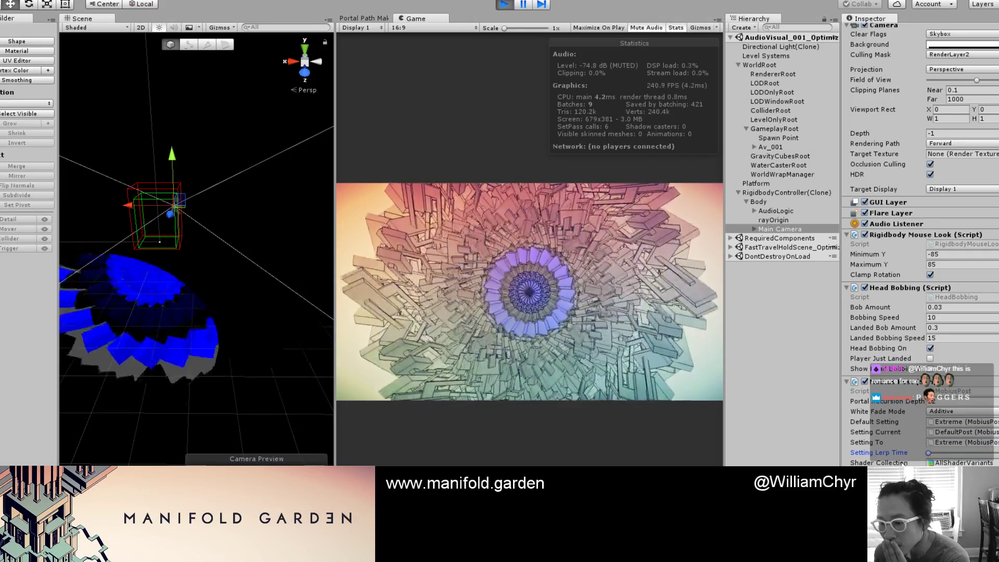
drag(955, 456, 987, 457)
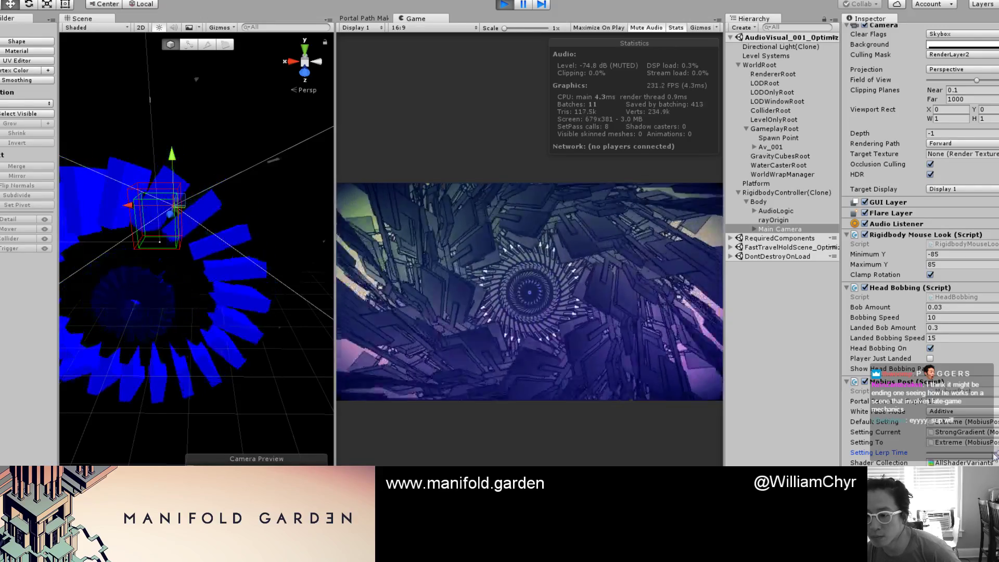
mouse_move(980, 454)
mouse_down()
mouse_move(955, 461)
mouse_move(967, 458)
mouse_up()
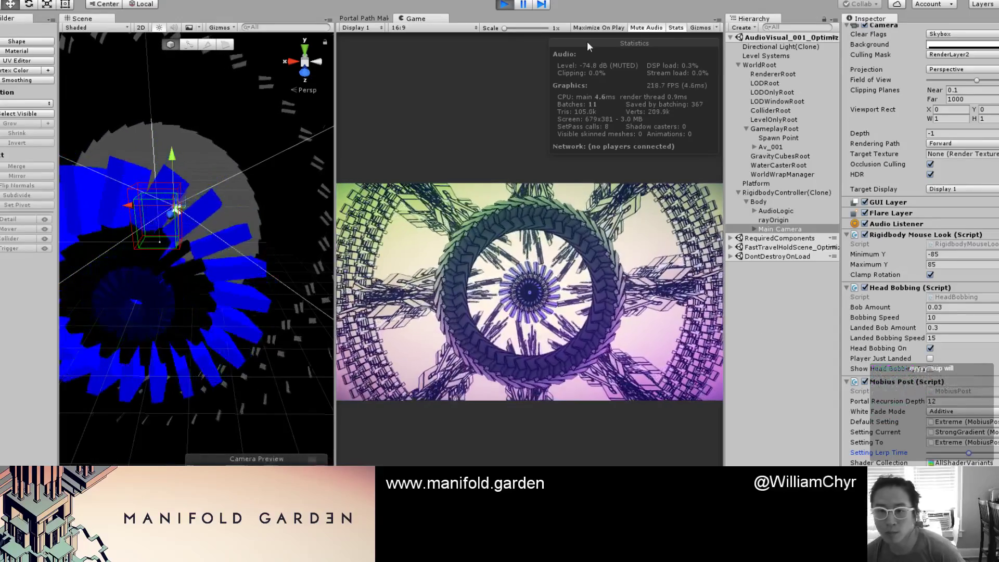
Step: Run the strong gradient look in the maximized Game view and pause the scene again
click(524, 5)
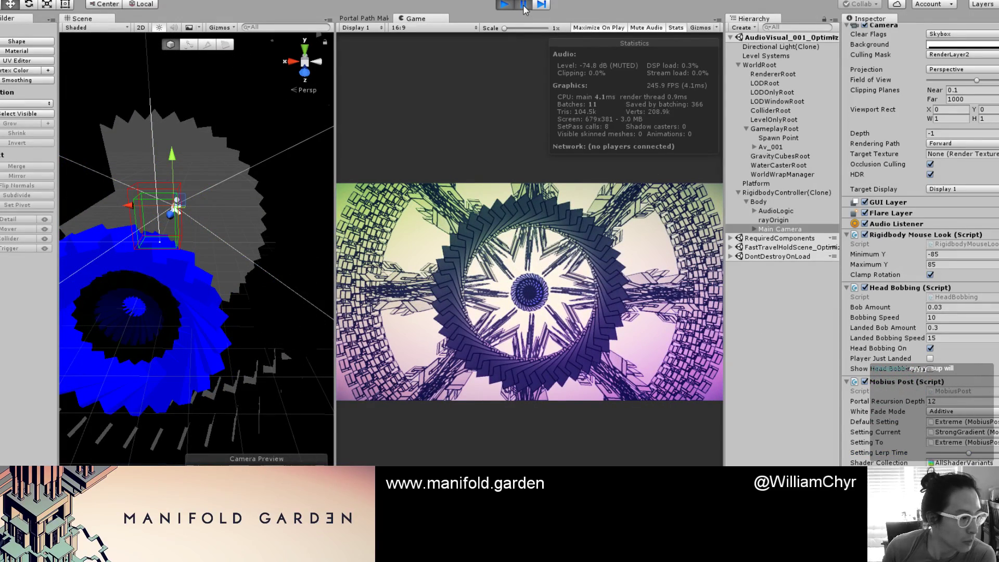
click(524, 5)
key(shift+space)
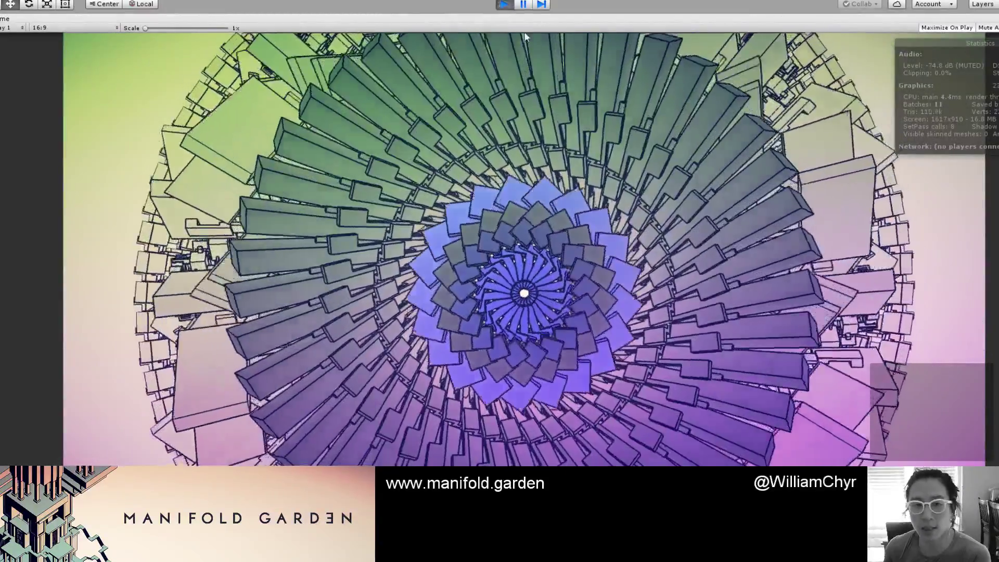
key(shift+space)
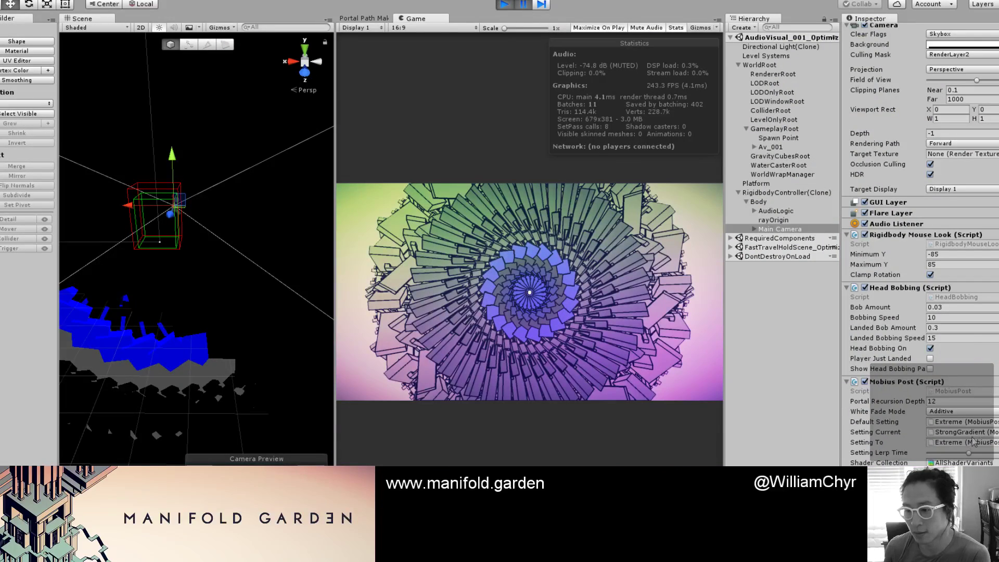
Step: Set Mobius Post's Setting Current to DefaultPost and raise Setting Lerp Time to blend further toward Extreme
drag(969, 455, 944, 455)
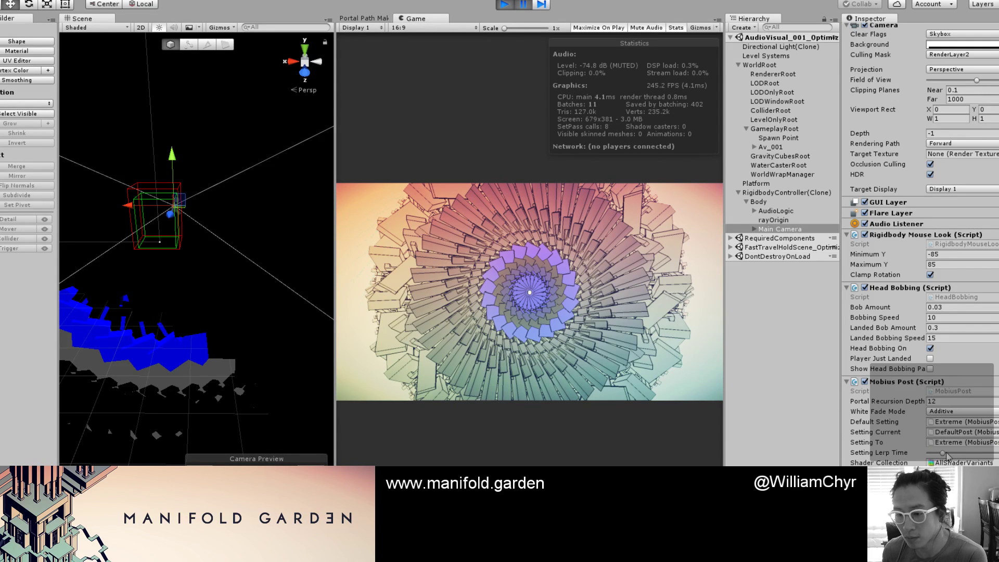
drag(943, 454, 991, 460)
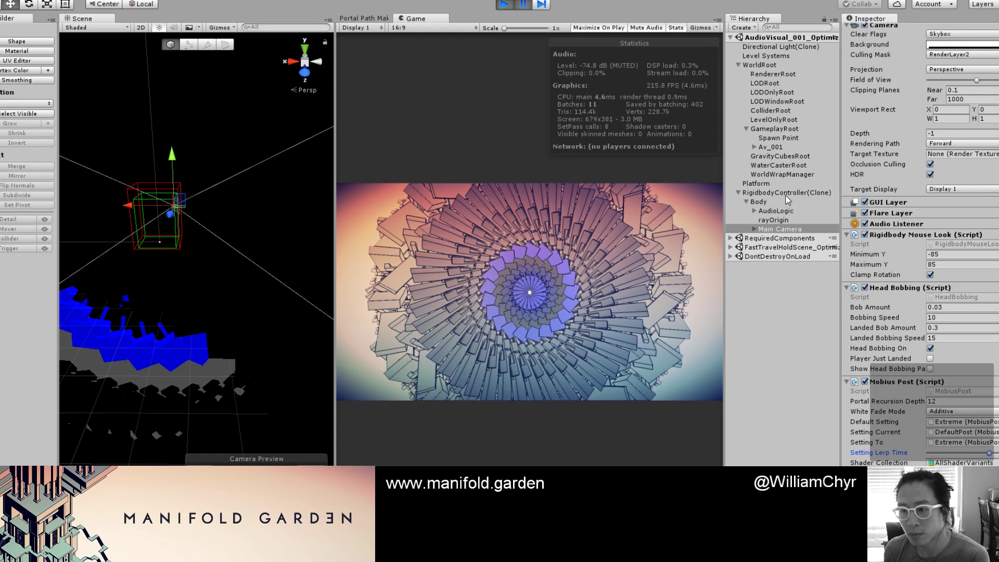
scroll(939, 162, up, 3)
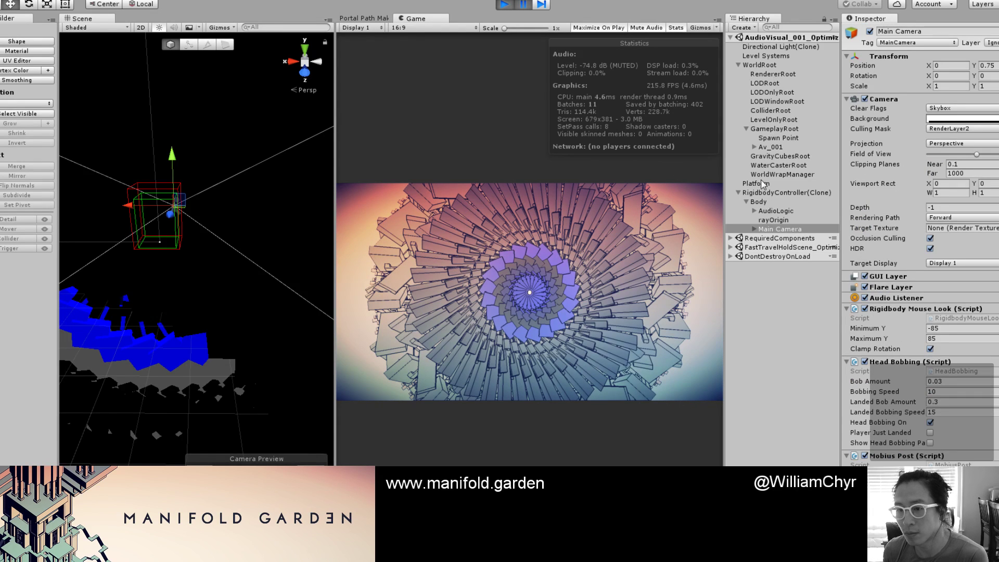
Step: Select Av_001, change its Av_A node's colour to a near-white tint, and preview it in the running scene
click(767, 147)
scroll(970, 239, down, 5)
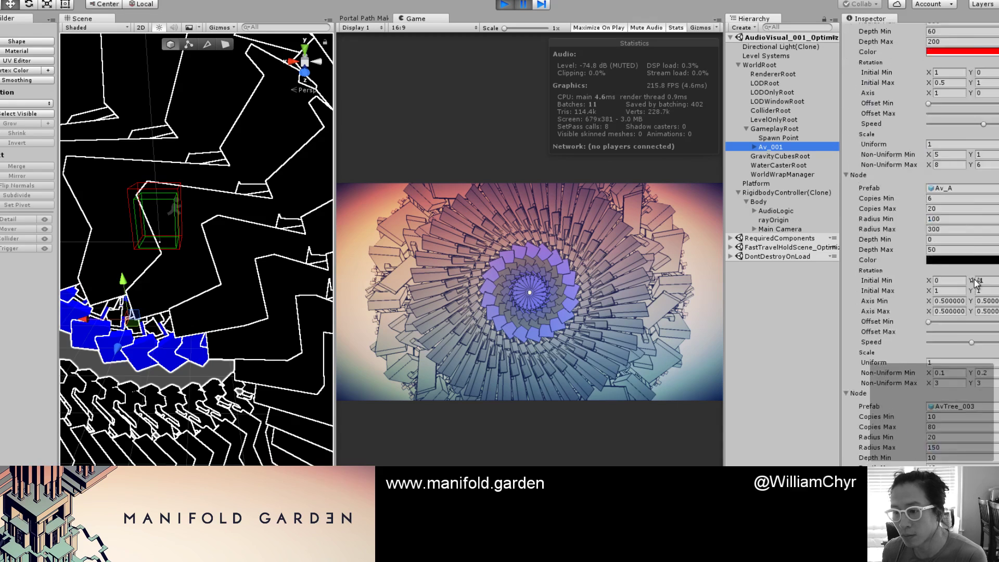
click(962, 191)
drag(906, 388, 880, 333)
drag(931, 400, 901, 354)
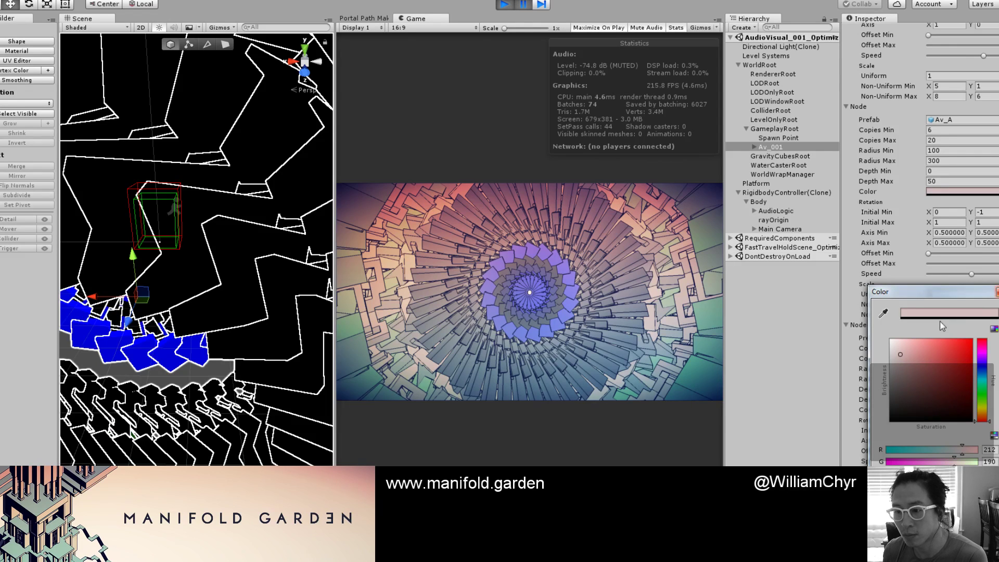
drag(904, 348, 894, 343)
click(997, 292)
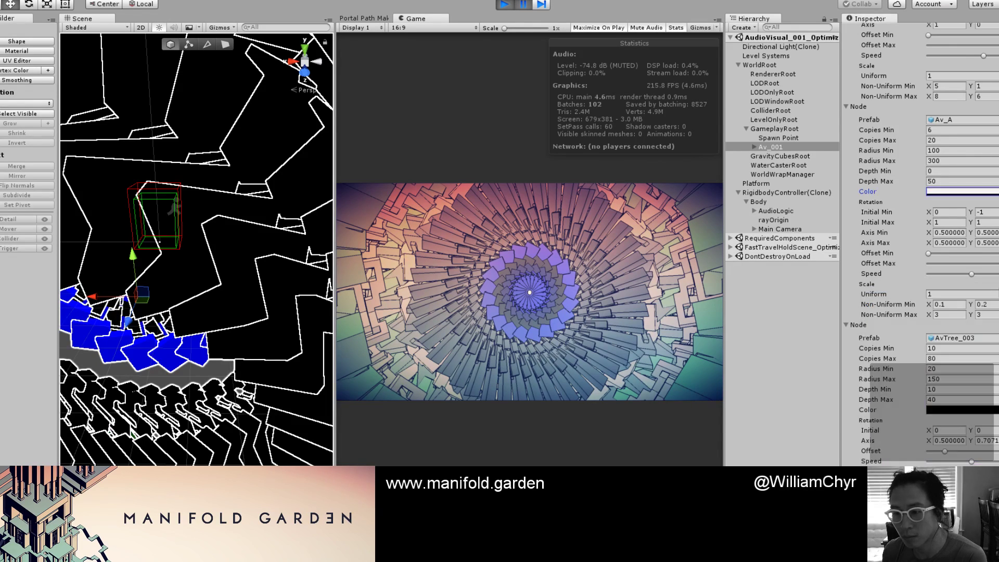
key(shift+space)
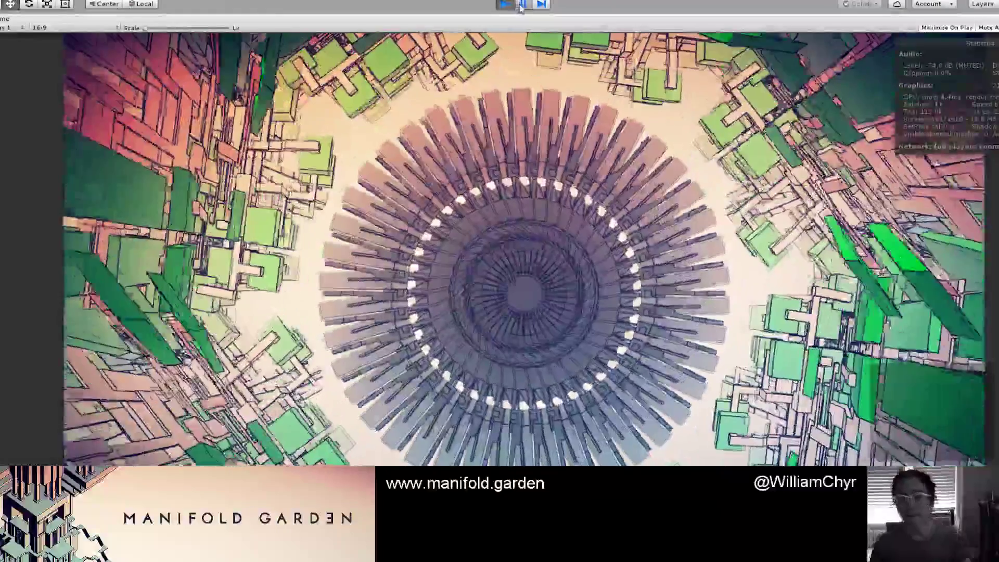
key(shift+space)
Step: Try grey and purple shades for the Av_A node's colour, settle on light blue, and preview it in the running scene
click(937, 192)
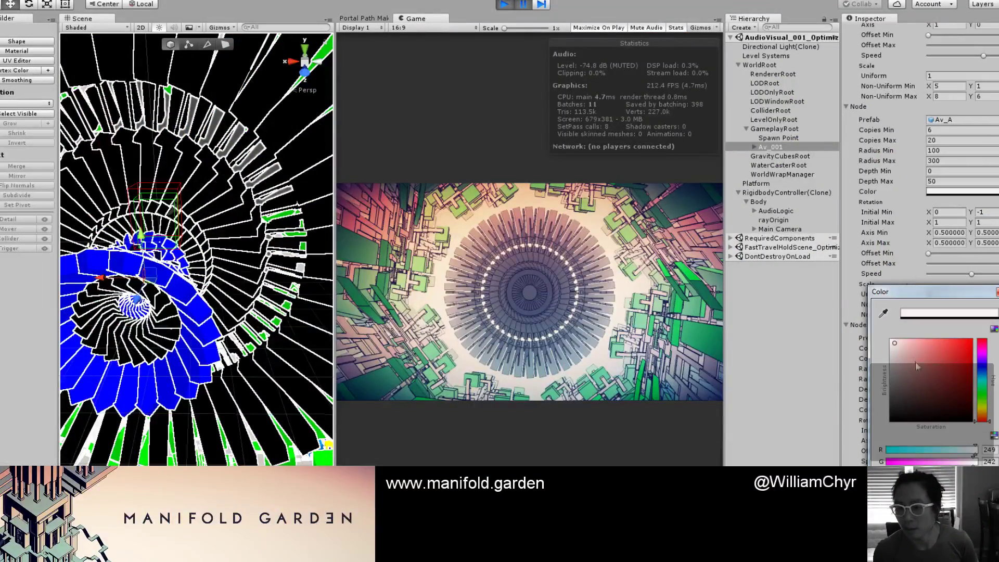
mouse_move(917, 366)
mouse_down()
mouse_move(880, 385)
mouse_move(987, 368)
mouse_move(987, 361)
mouse_up()
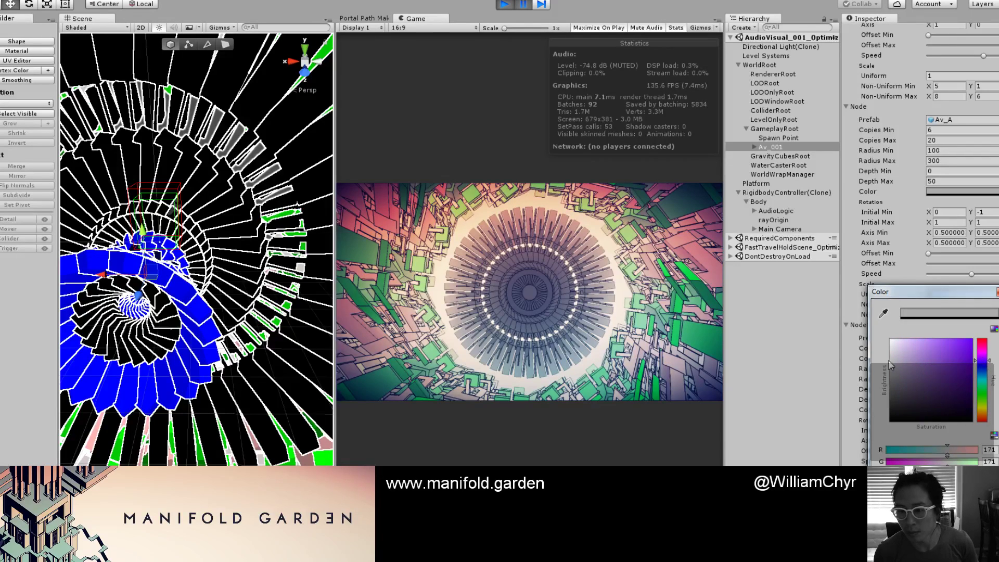
click(917, 351)
click(950, 355)
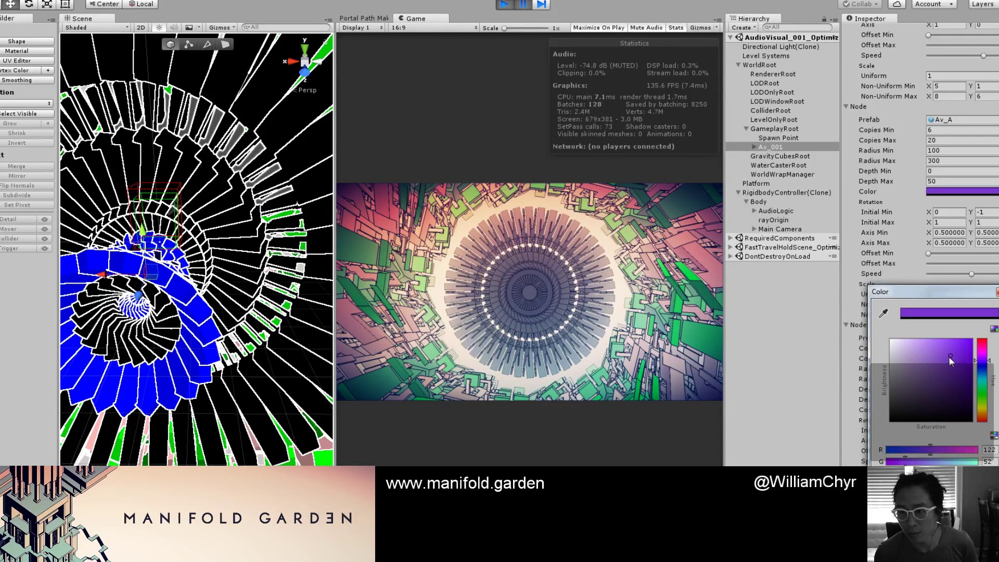
click(915, 346)
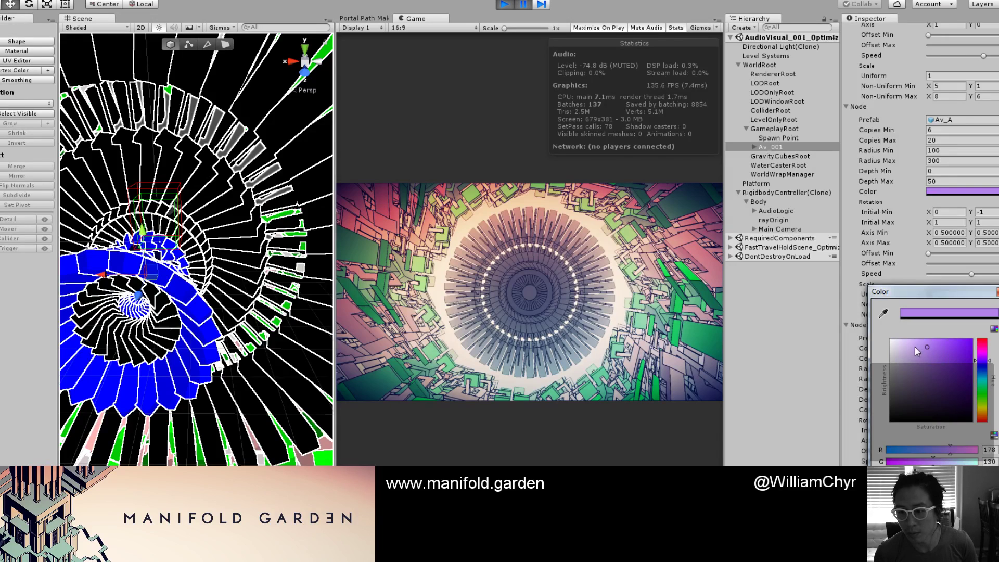
click(982, 377)
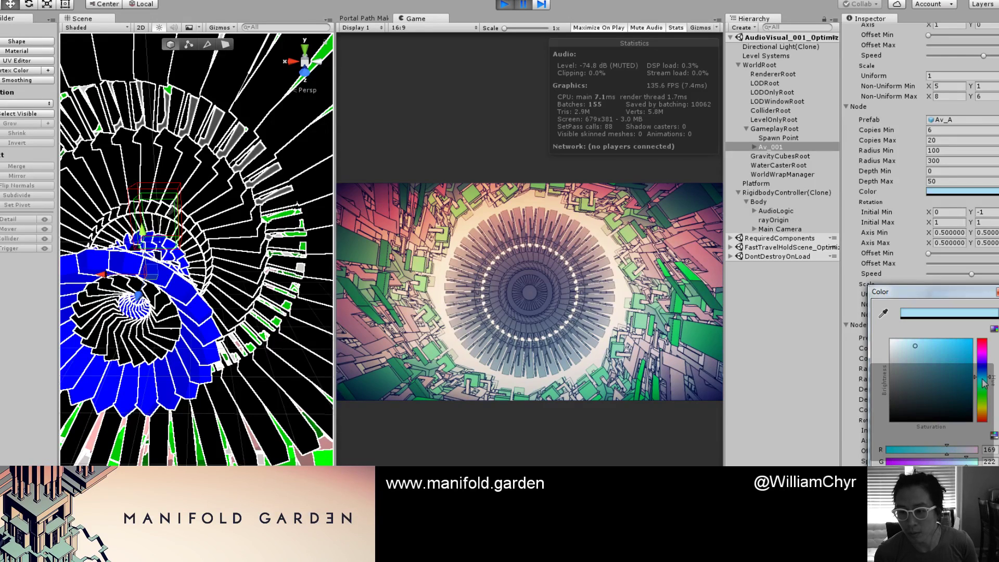
click(519, 9)
key(shift+space)
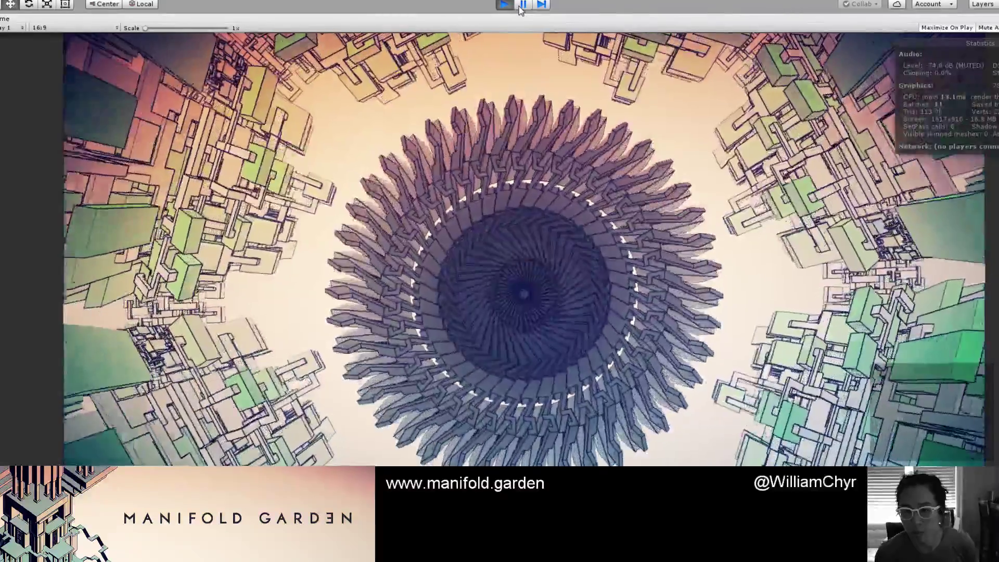
key(shift+space)
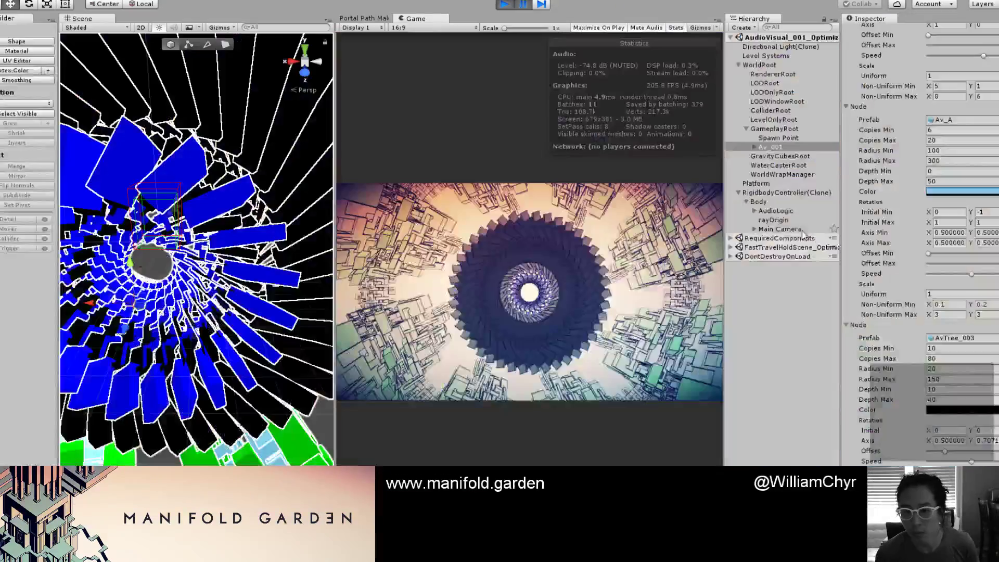
Step: Change the AvTree_003 node's colour to a bright red
click(957, 410)
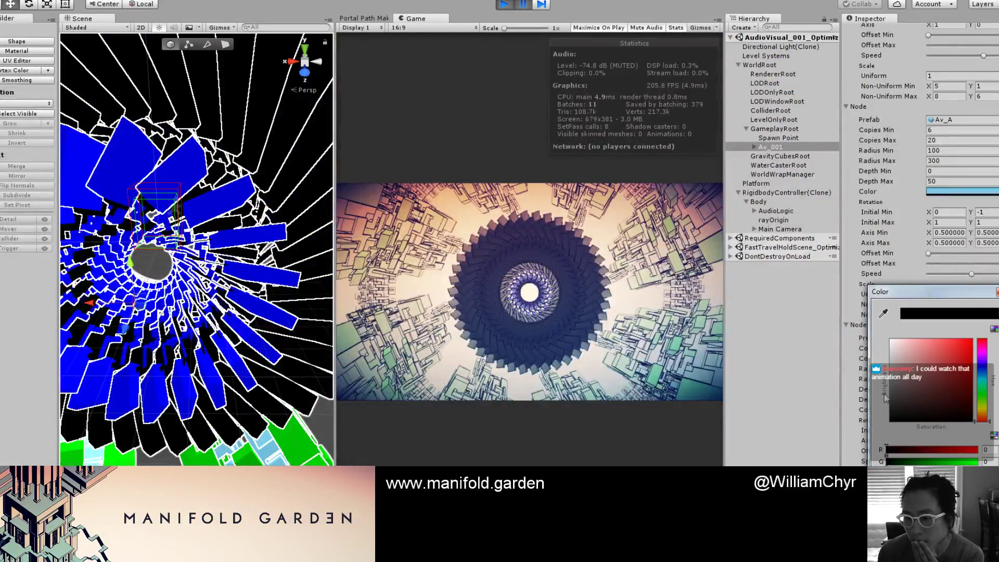
click(927, 376)
drag(922, 381, 971, 341)
click(997, 292)
Step: Look over the node settings of Av_001, run the scene to check the red AvTree_003 copies, and pause it
scroll(987, 420, down, 8)
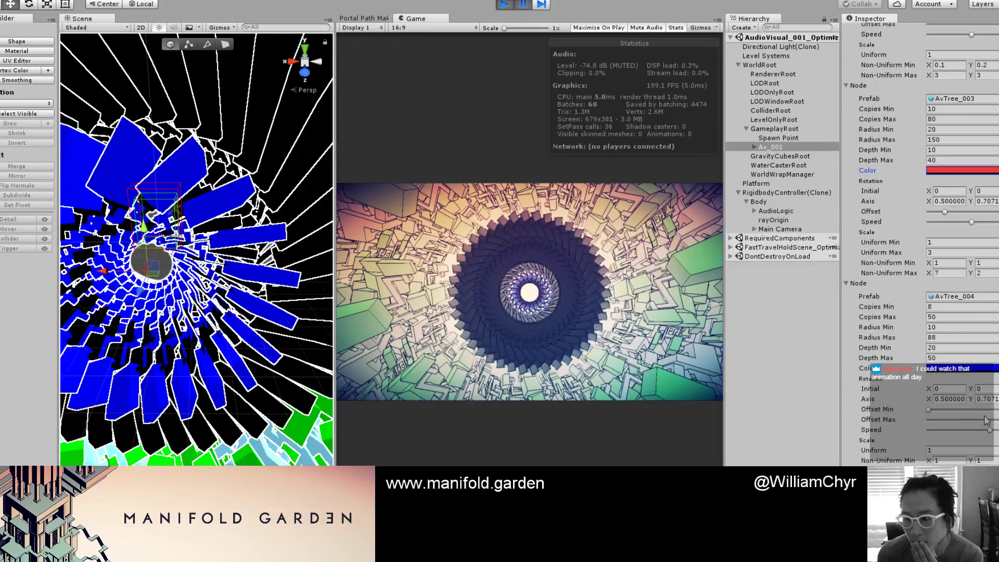
scroll(987, 420, up, 10)
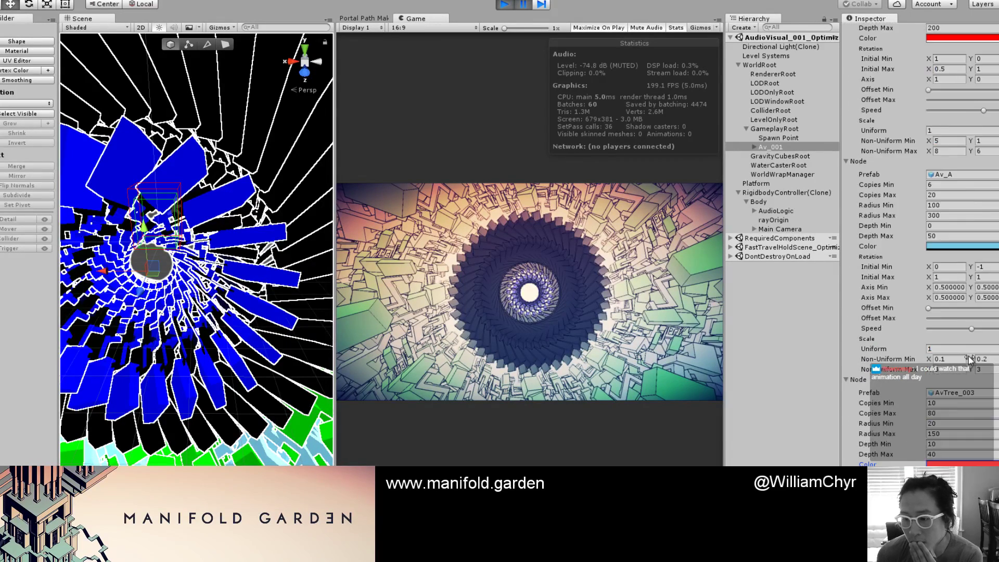
scroll(969, 359, down, 4)
click(521, 4)
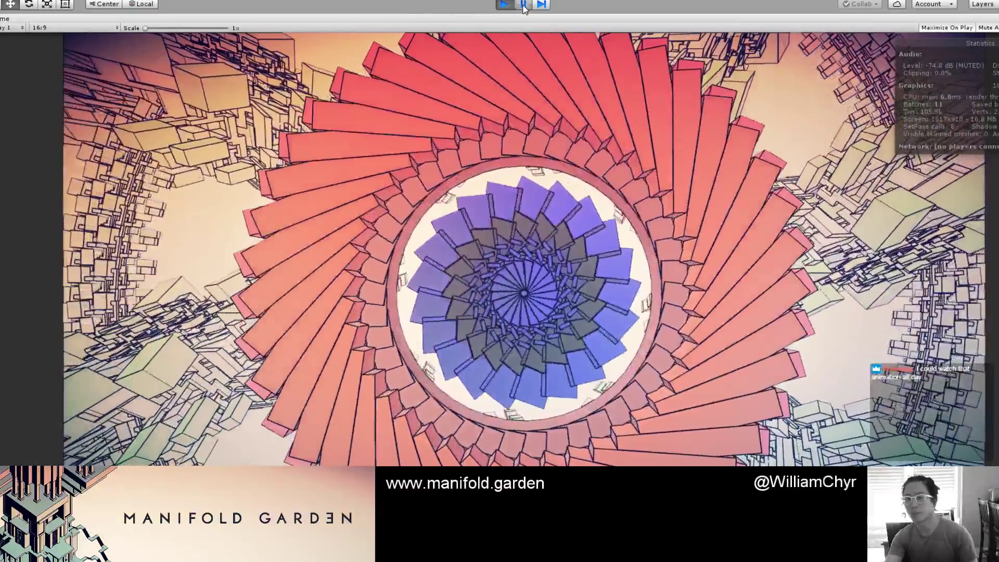
click(524, 6)
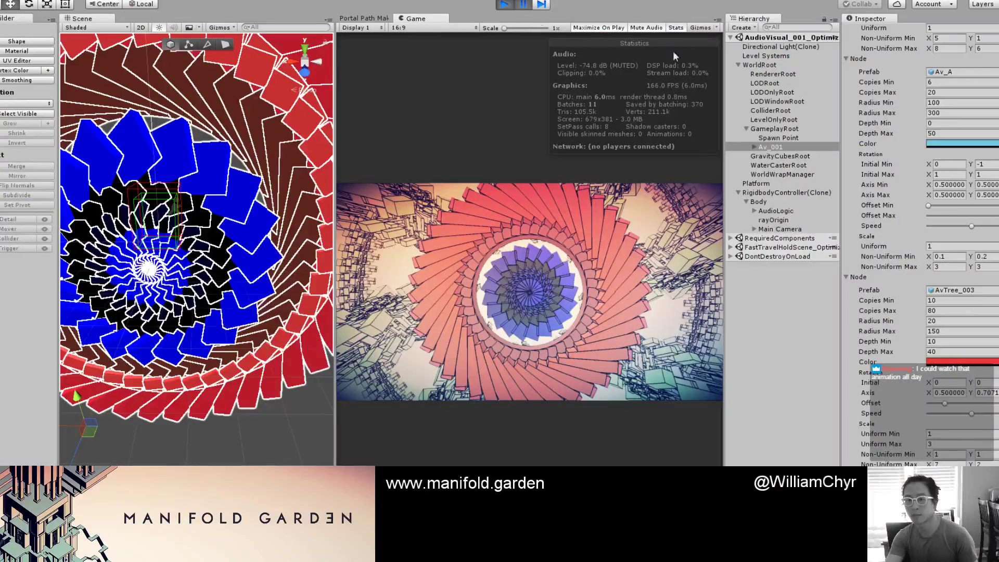
Step: Turn off maximising on play, resume the scene, and set the AvTree_003 node's colour to a dark maroon
click(599, 28)
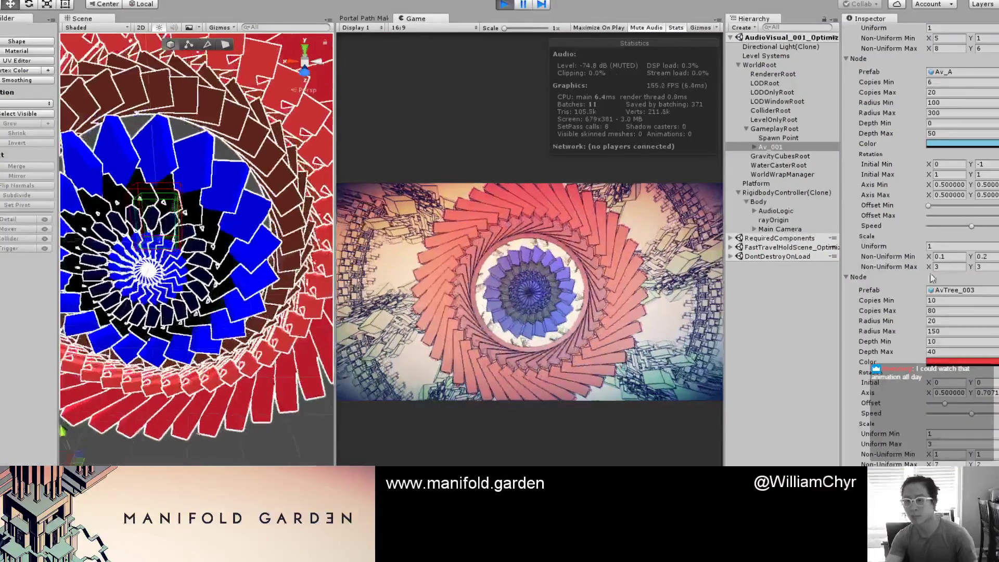
click(954, 362)
drag(914, 378, 932, 395)
Step: Try a dark teal blue as the Av_A node's colour in the running scene
click(969, 150)
click(970, 151)
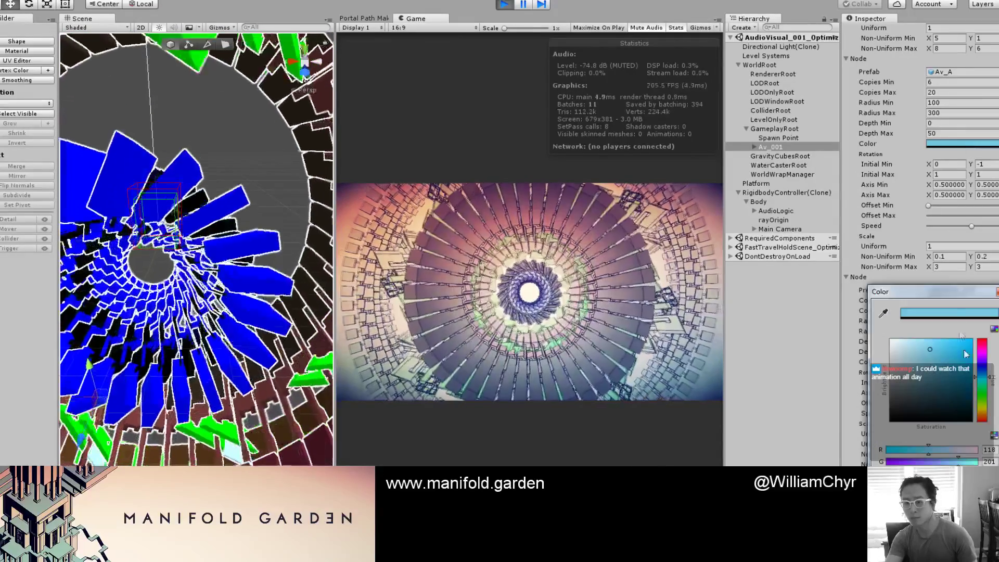
drag(957, 341, 934, 419)
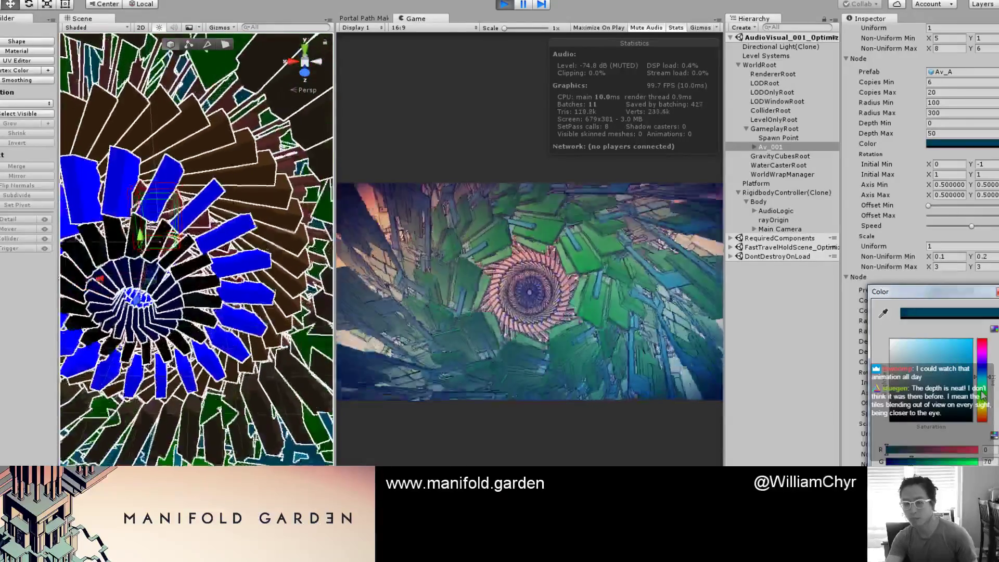
drag(987, 395, 993, 391)
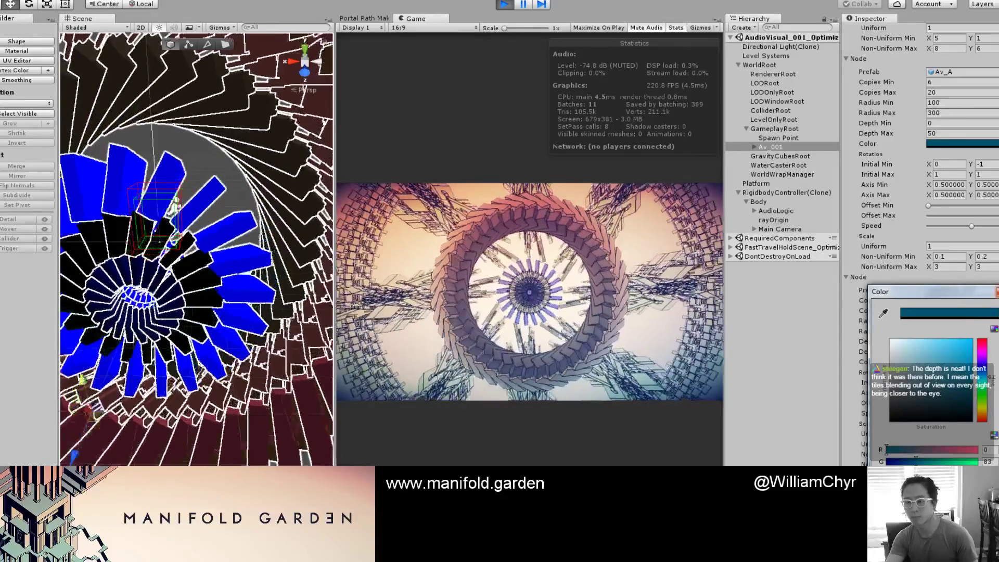
click(996, 292)
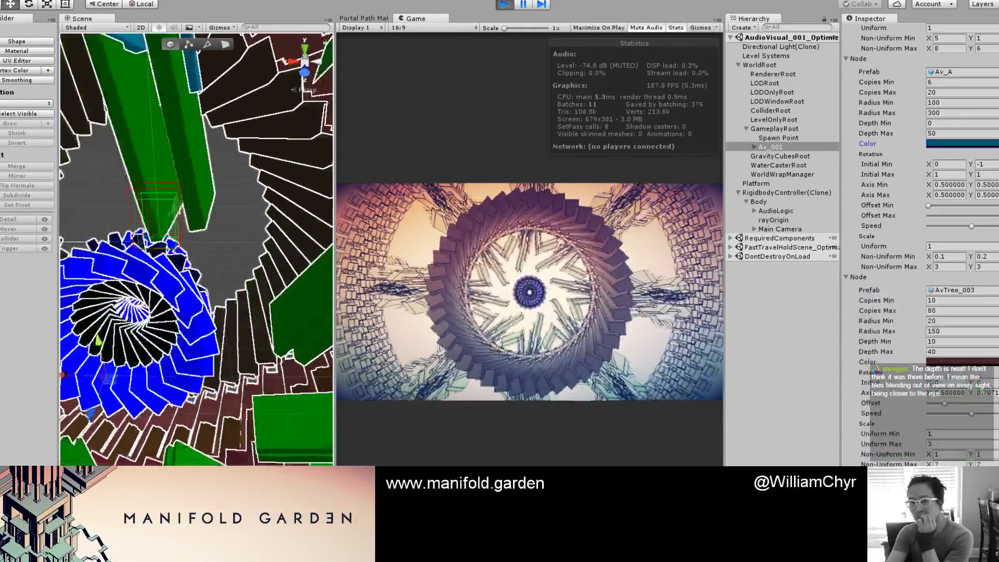
Step: Randomise Av_001's animation twice to see other arrangements with the current node colours
scroll(994, 271, up, 2)
scroll(991, 260, up, 6)
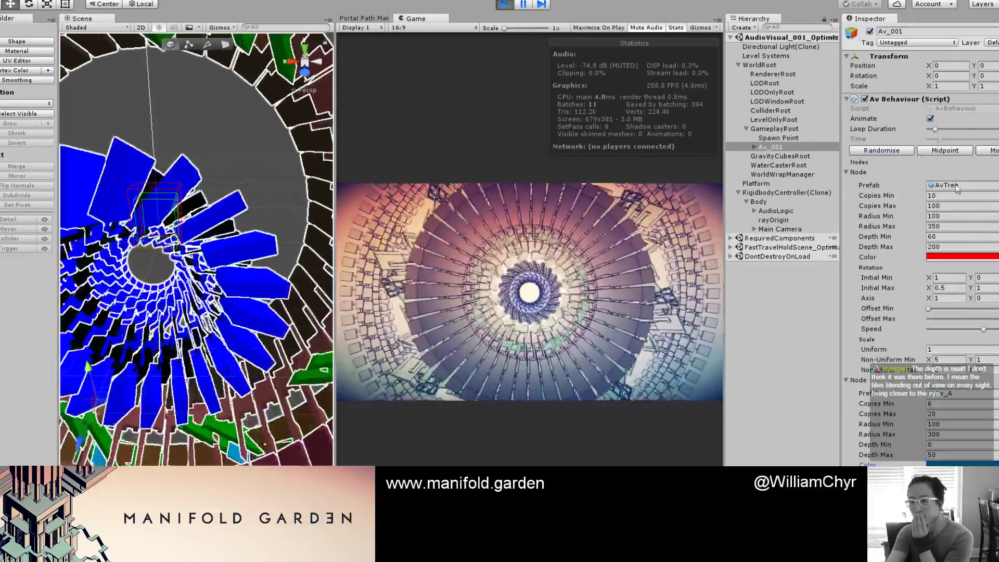
click(891, 150)
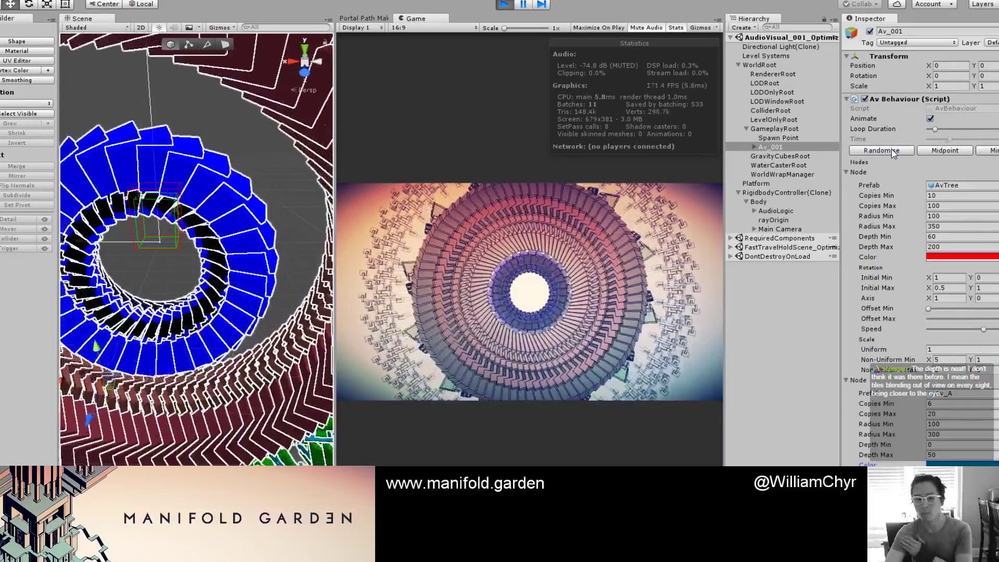
click(890, 150)
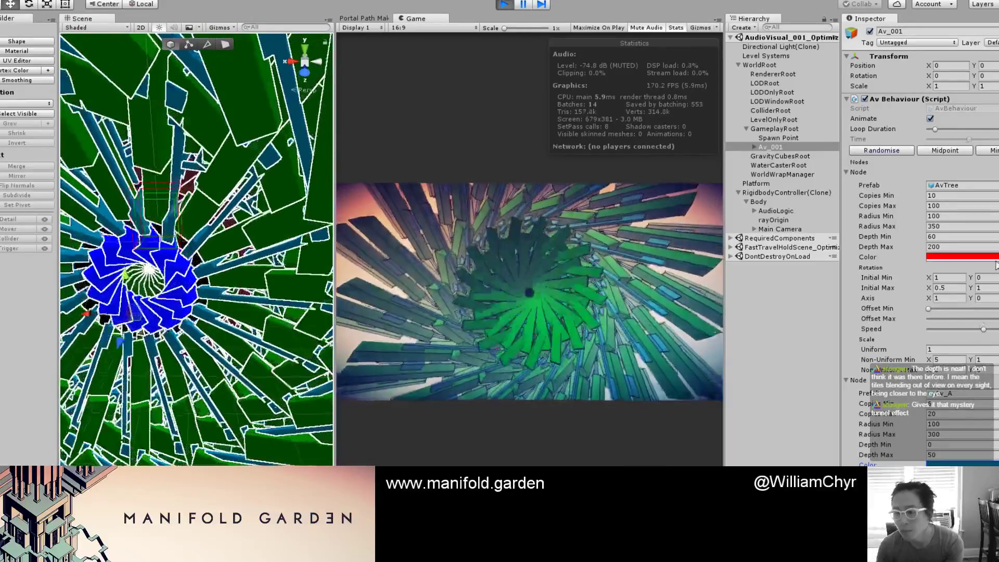
Step: Change the Av_A node's colour to a pale grey
click(938, 463)
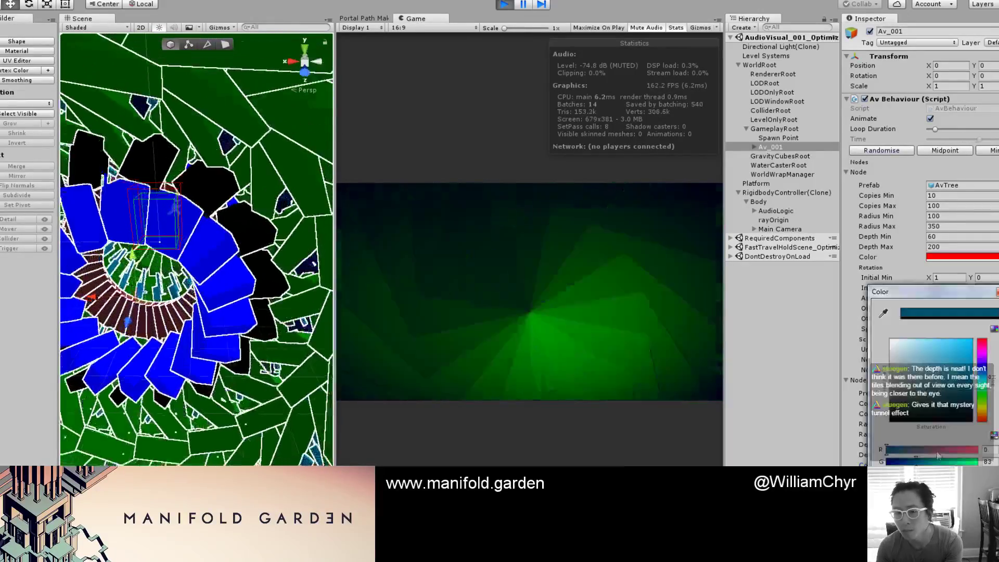
mouse_move(932, 382)
mouse_down()
mouse_move(952, 396)
mouse_move(943, 390)
mouse_move(968, 361)
mouse_move(964, 348)
mouse_move(910, 348)
mouse_move(899, 368)
mouse_up()
click(962, 256)
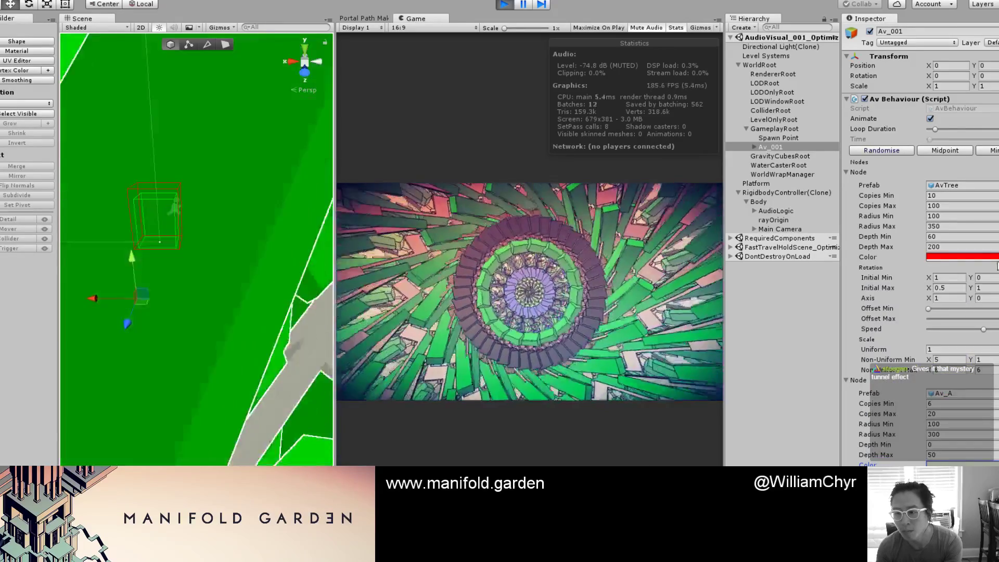
Step: Try several hues for the AvTree node's colour and settle on a bright sky blue
click(963, 257)
click(934, 362)
click(969, 356)
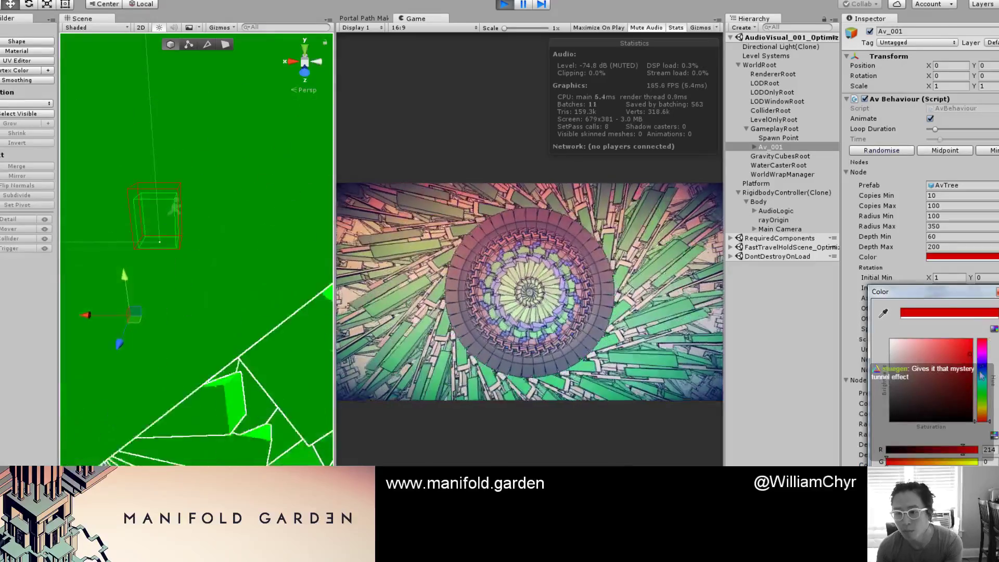
drag(982, 376, 981, 401)
mouse_move(967, 365)
mouse_down()
mouse_move(939, 333)
mouse_move(891, 343)
mouse_up()
drag(984, 363, 987, 383)
drag(934, 348, 954, 346)
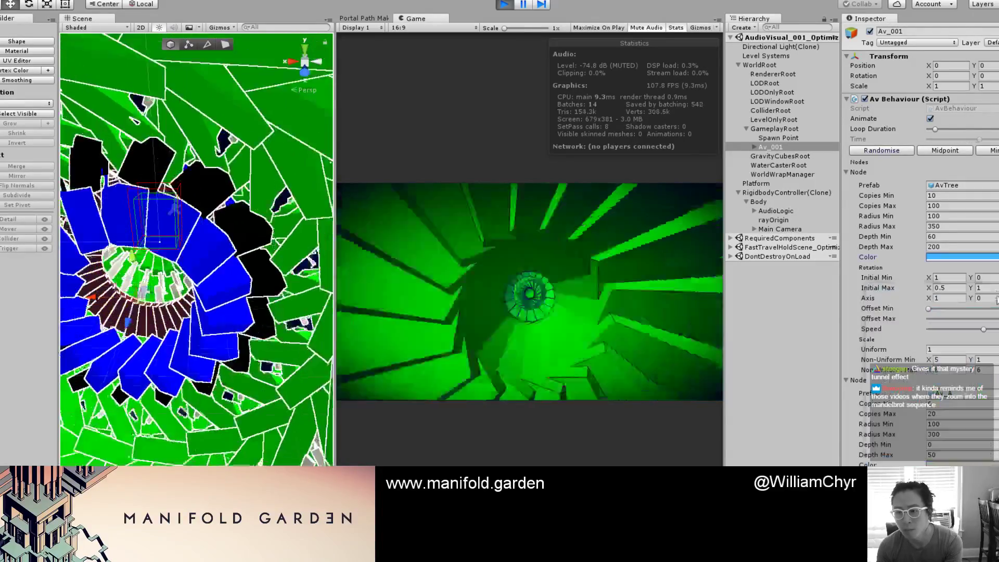
click(987, 292)
Step: Set the colour of the node below AvTree_003 to a strong blue after trying pale and dark shades
scroll(978, 364, down, 8)
scroll(984, 411, down, 8)
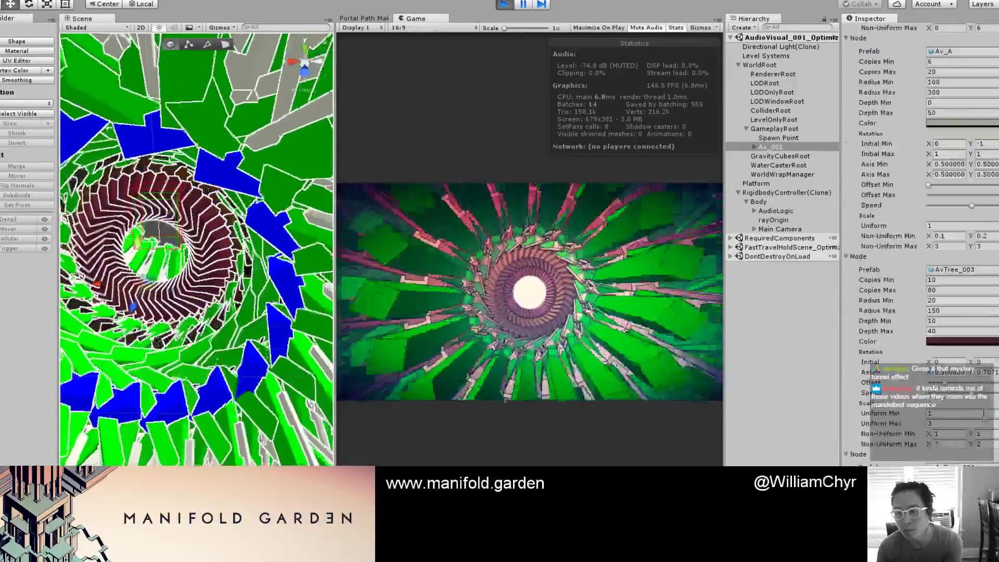
click(955, 404)
mouse_move(958, 365)
mouse_down()
mouse_move(962, 354)
mouse_move(892, 346)
mouse_up()
drag(883, 396, 957, 396)
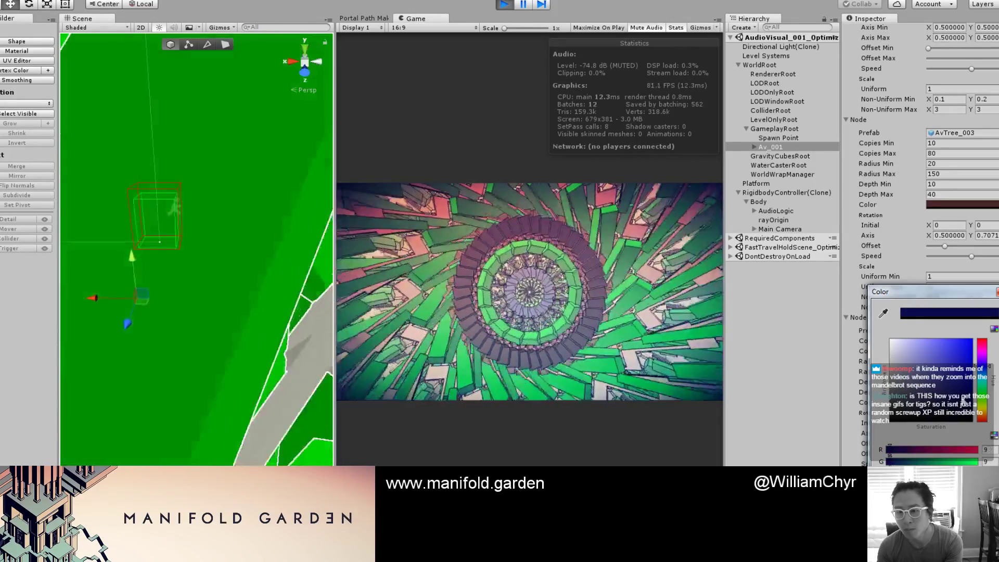
drag(968, 354, 968, 344)
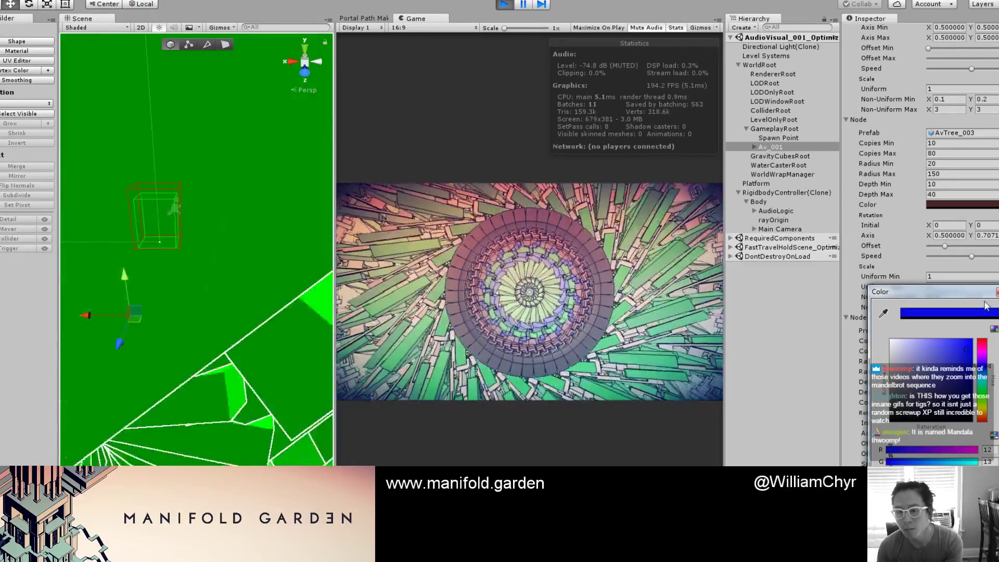
key(Return)
Step: Review Av_001's node settings and examine the generated copies under its AvTmp child
scroll(921, 239, up, 8)
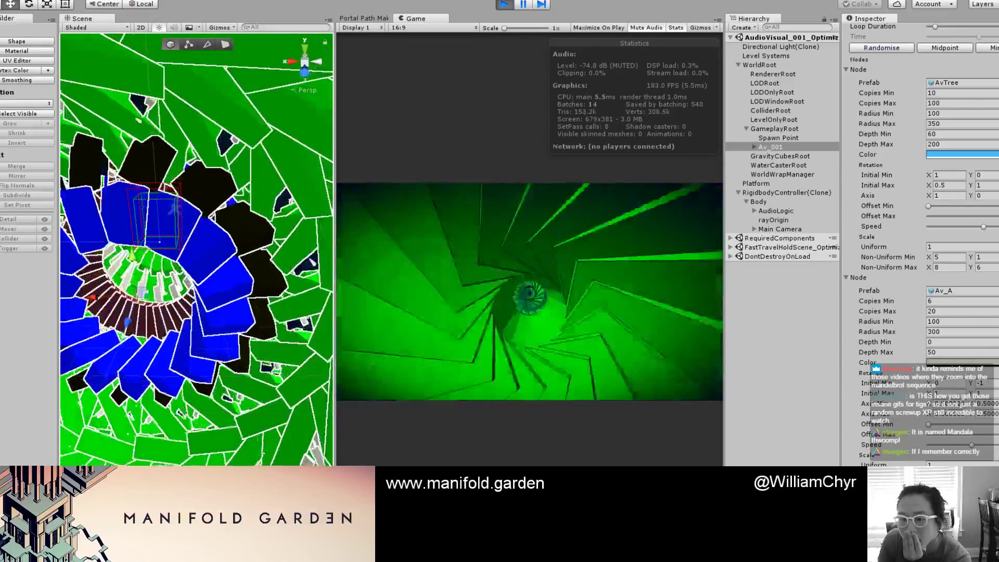
scroll(921, 239, down, 5)
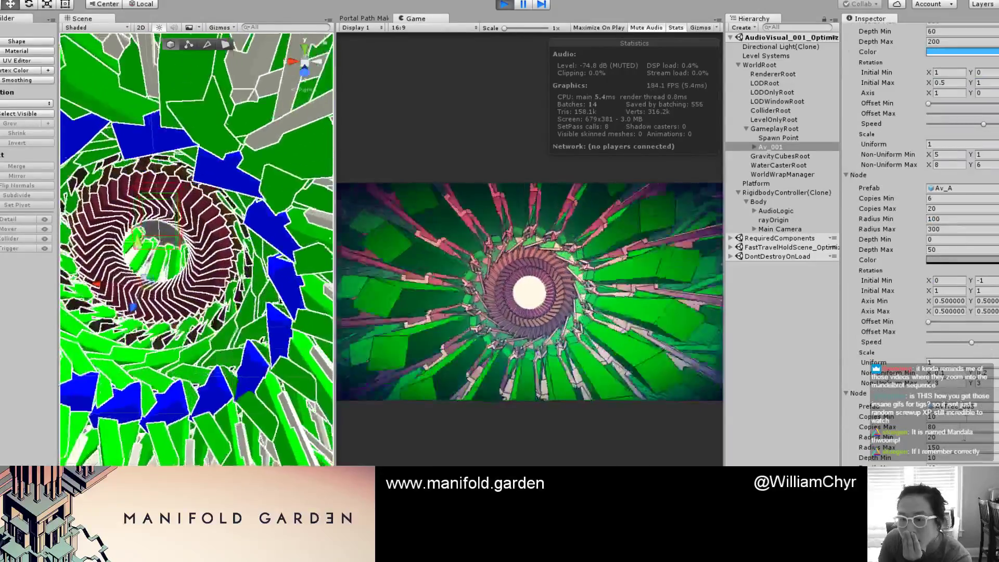
scroll(921, 244, down, 2)
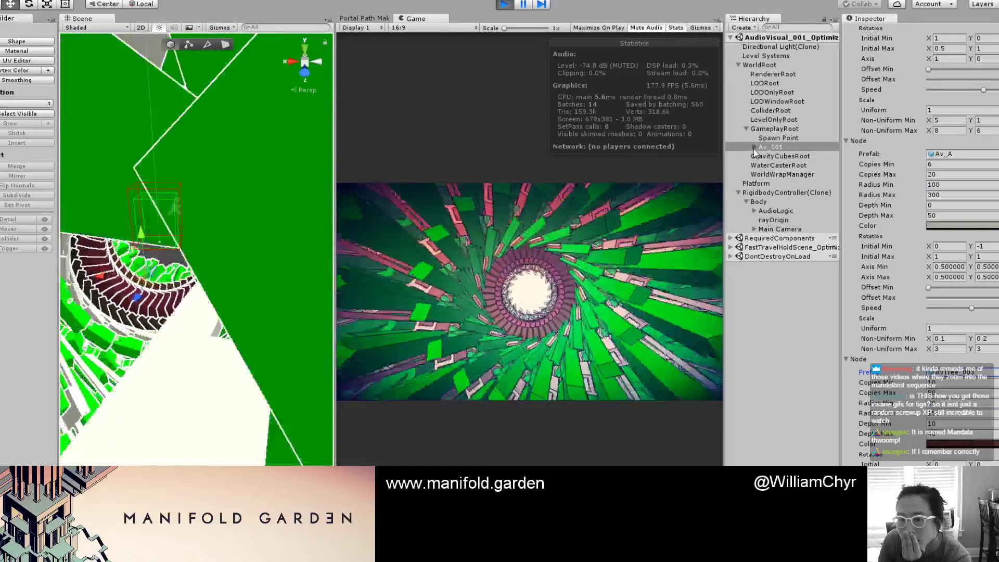
click(754, 149)
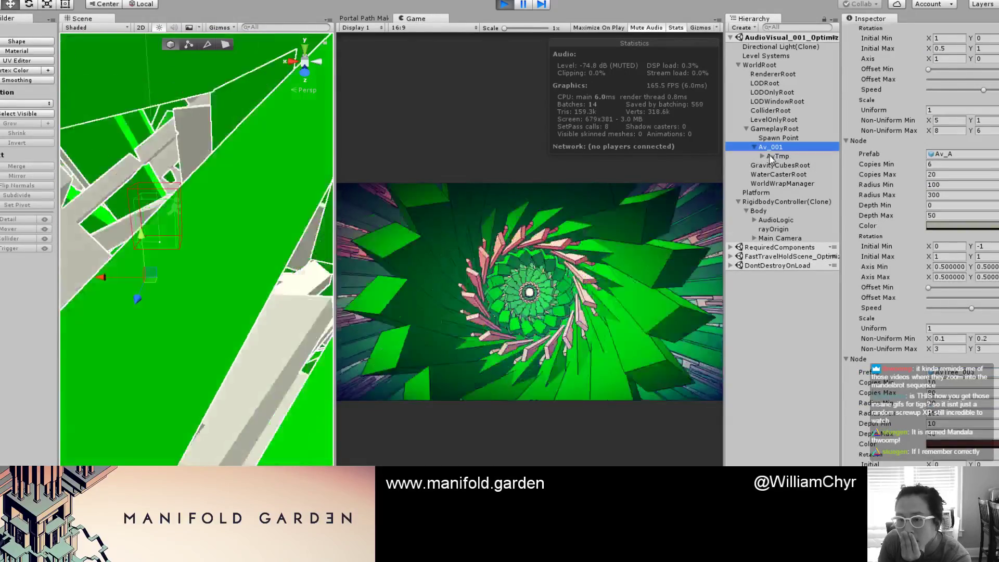
click(776, 156)
click(762, 157)
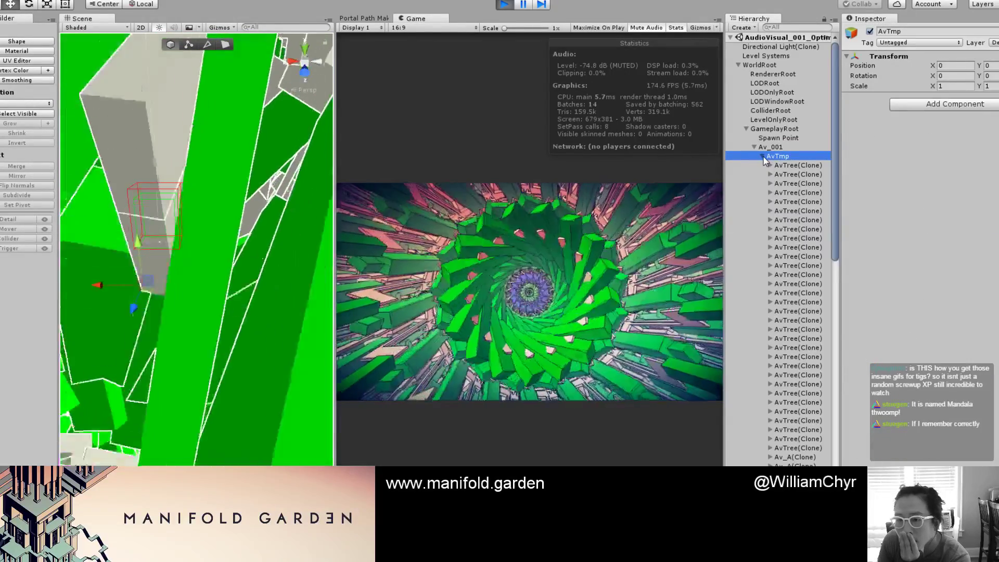
click(763, 157)
click(770, 147)
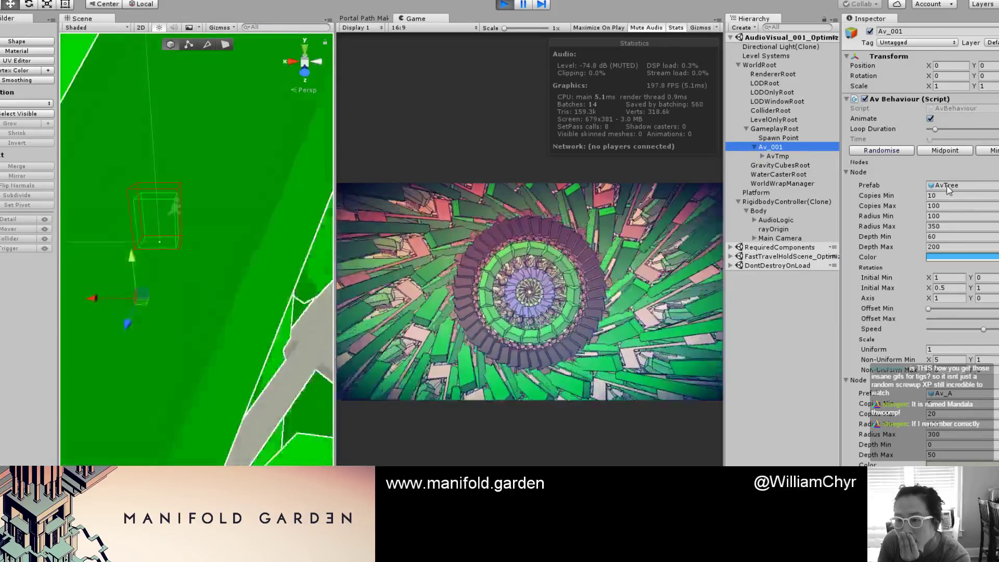
Step: Open the Av_A prefab and set its AvTree node's colour to bright red and its AvTree_004 node's colour to dark red
scroll(947, 197, down, 3)
click(947, 323)
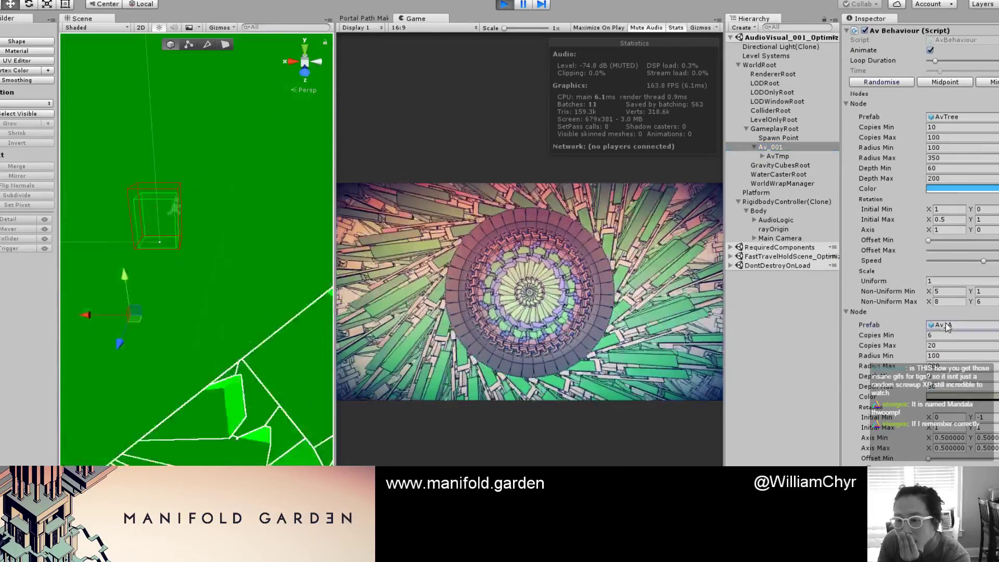
double_click(948, 325)
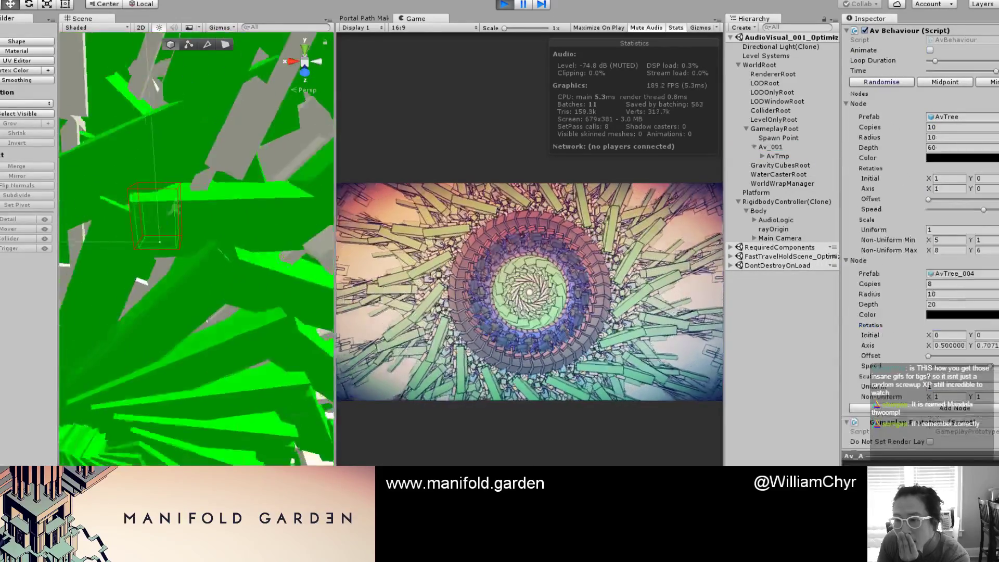
click(963, 157)
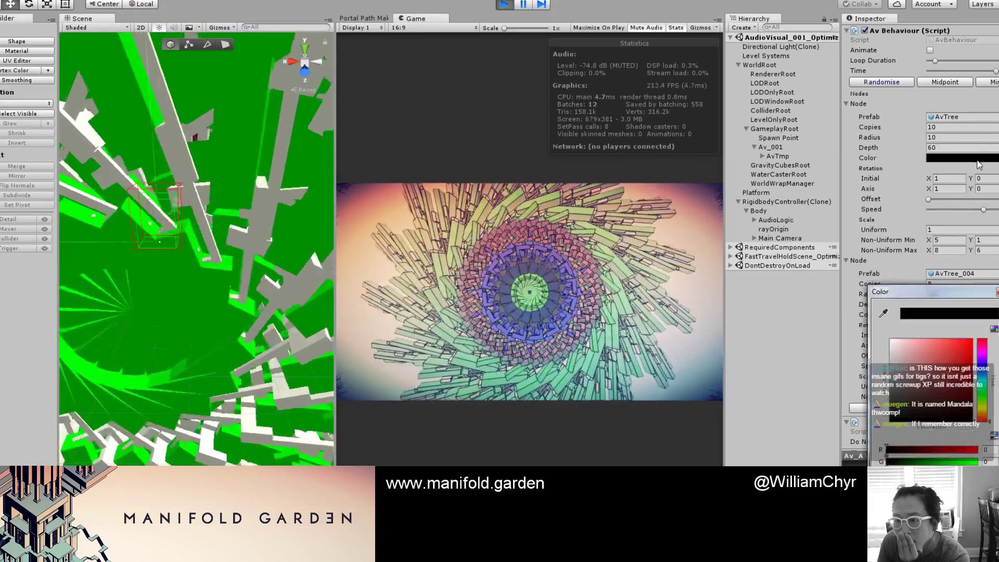
drag(918, 341, 977, 354)
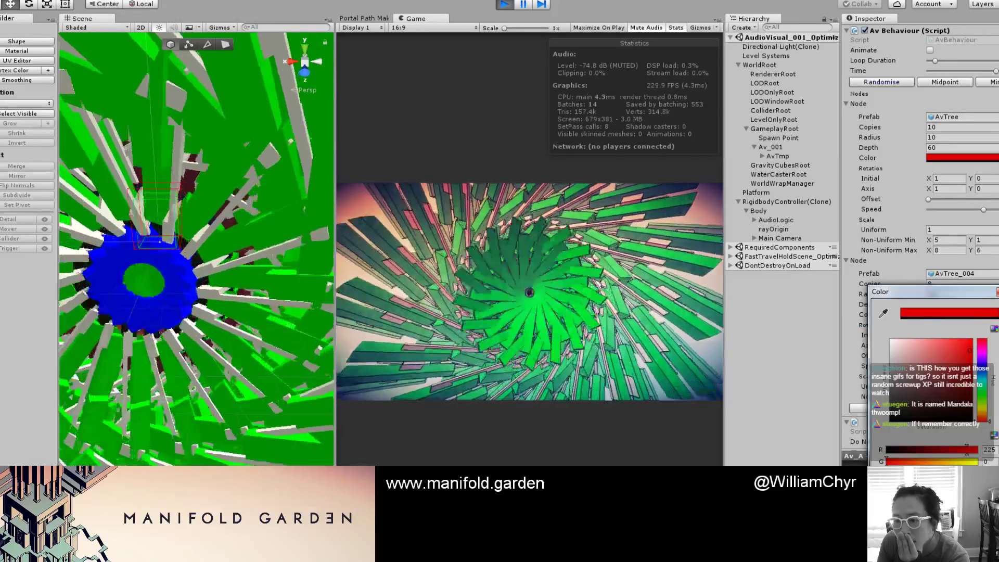
key(Return)
click(986, 316)
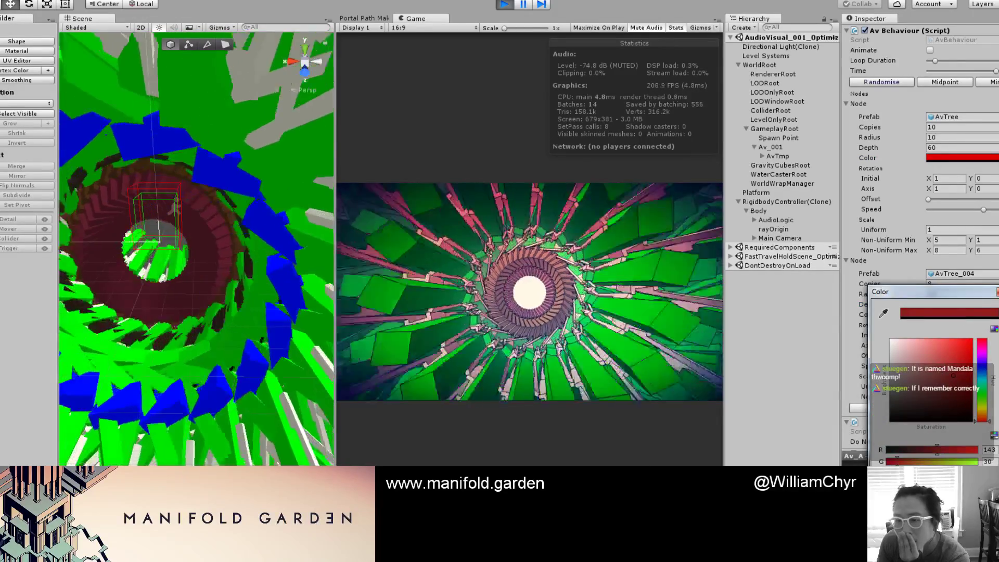
click(689, 120)
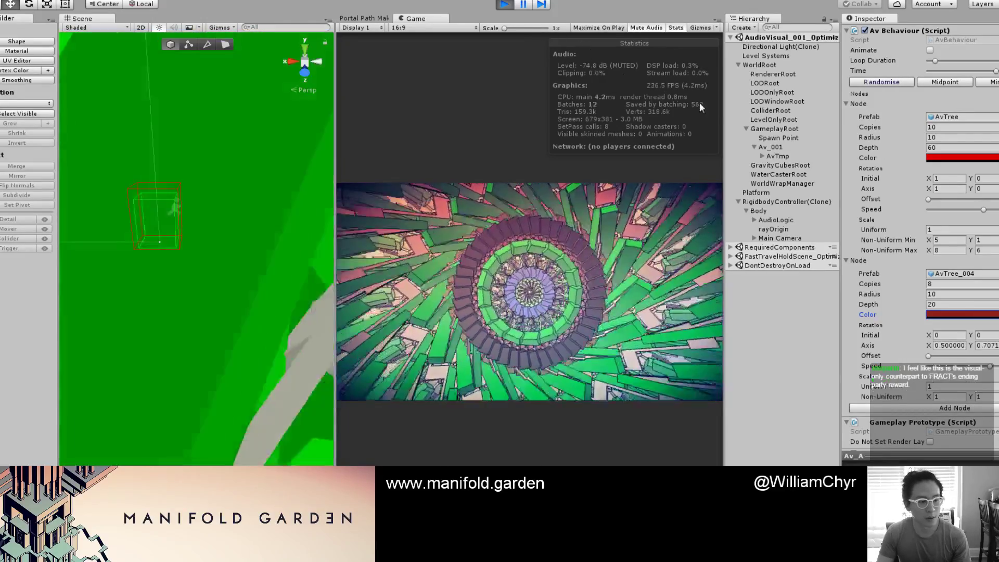
Step: Reselect Av_001, randomise its animation, and preview it in the maximised game view
scroll(846, 121, up, 3)
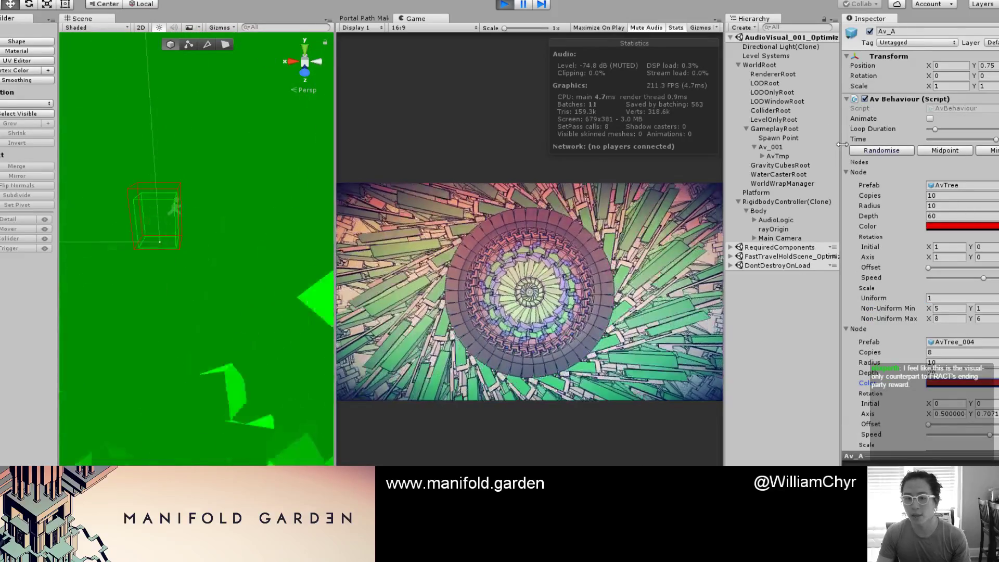
click(771, 146)
click(872, 151)
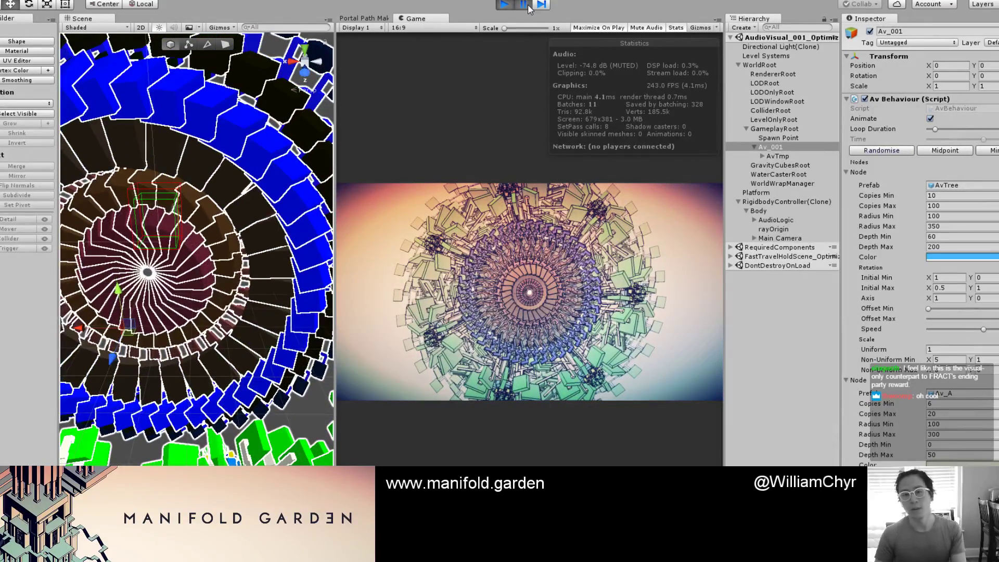
key(shift+space)
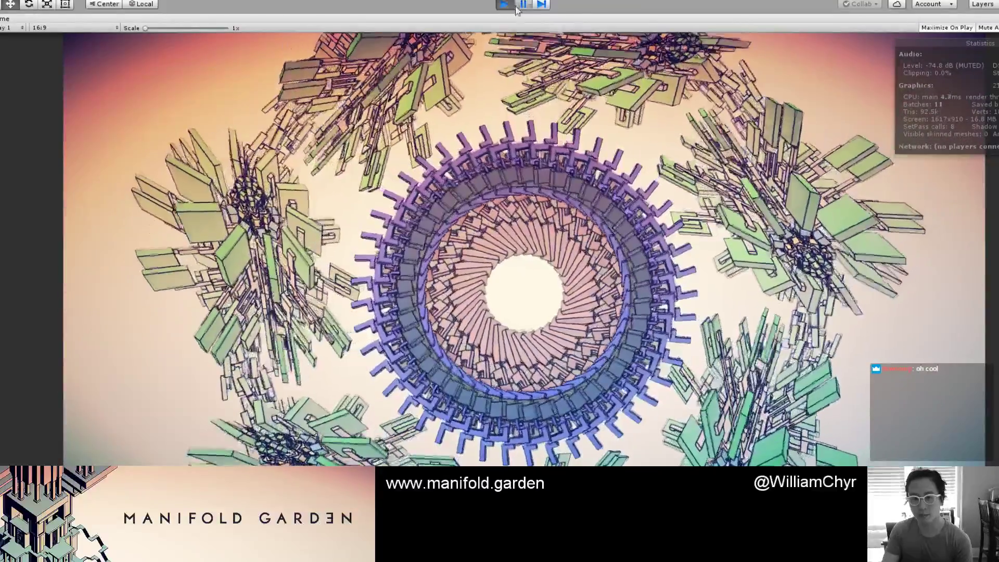
key(shift+space)
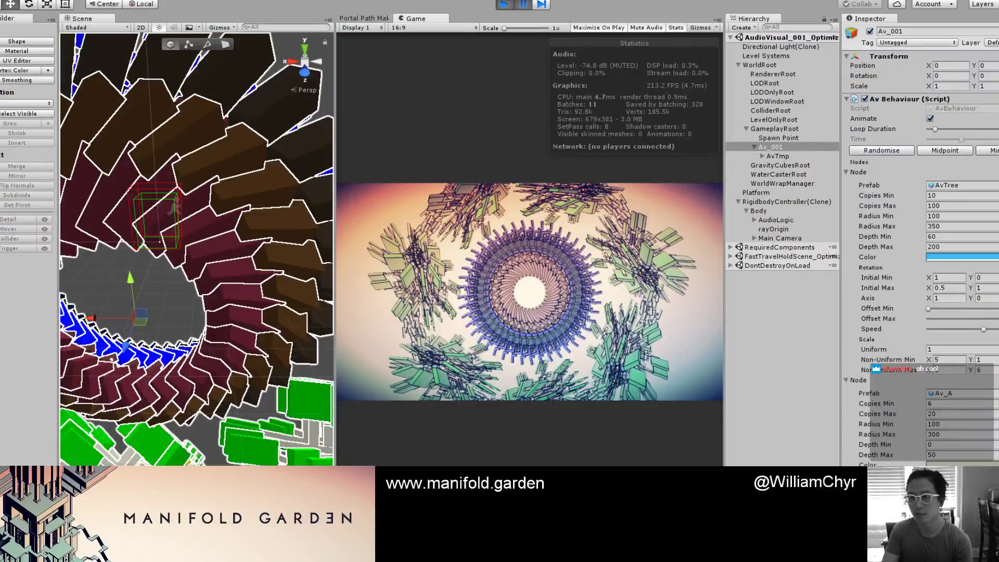
Step: Save the running Av_001 with its current settings as a new prefab, resume the scene briefly, and exit play mode
click(785, 146)
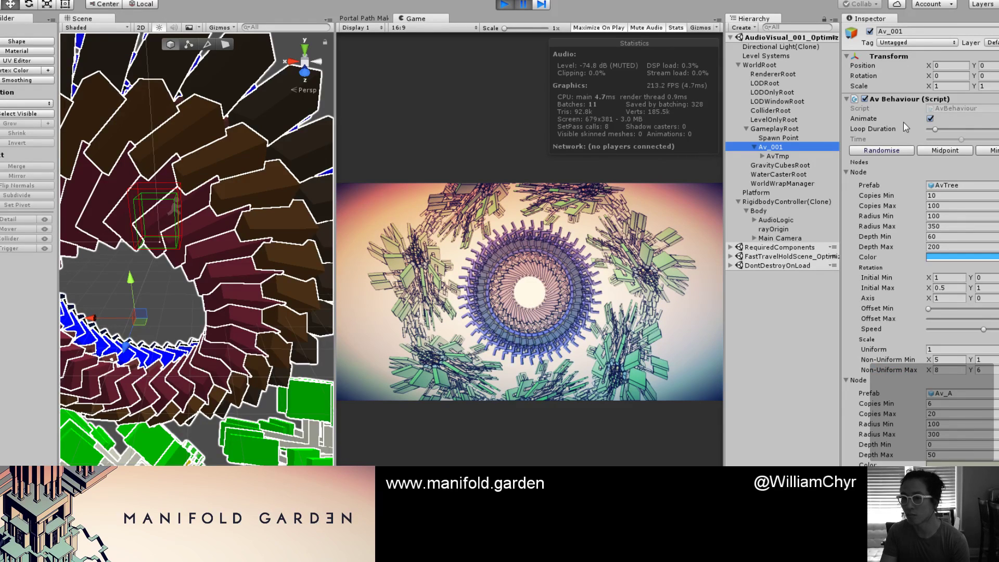
key(alt+Tab)
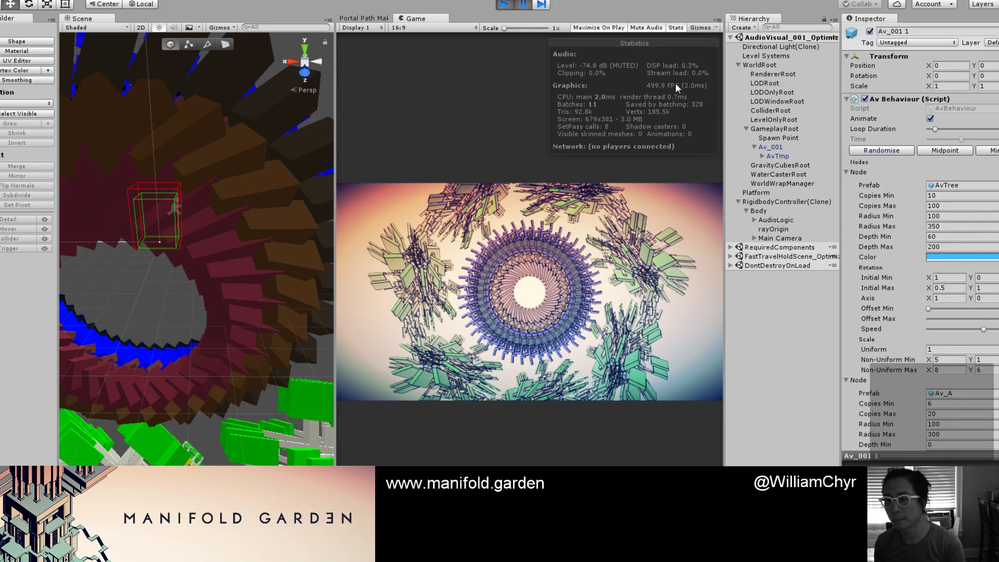
click(518, 8)
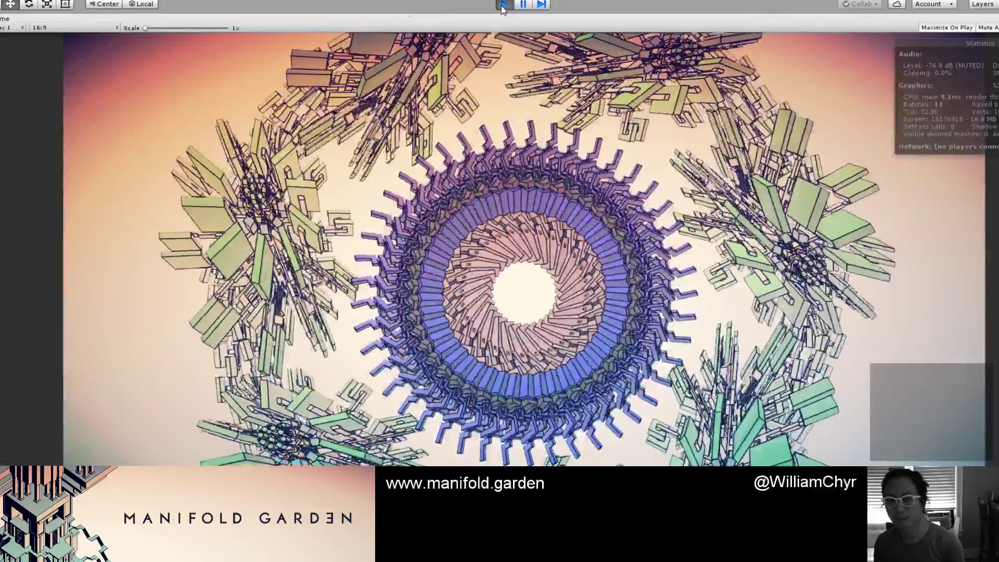
click(503, 7)
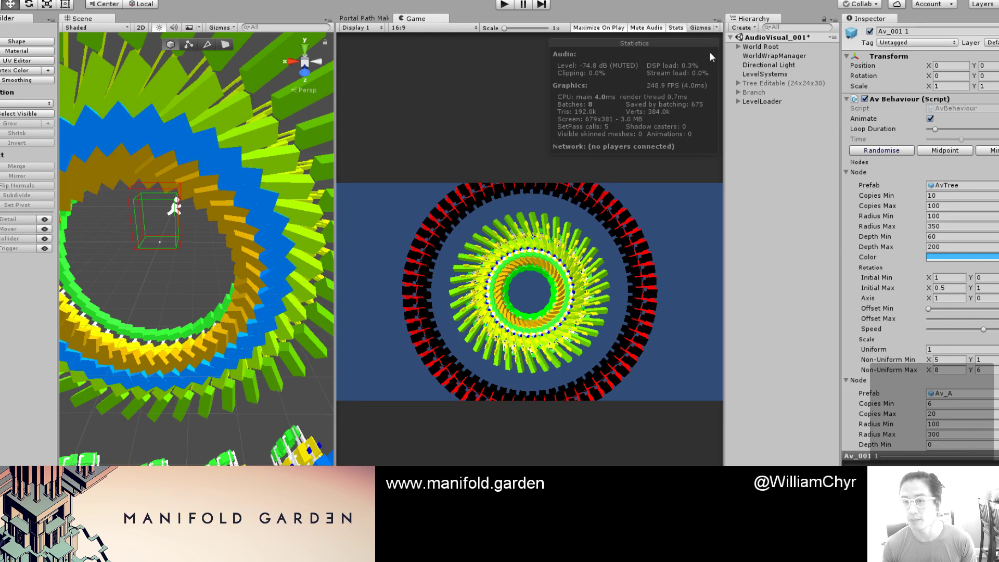
Step: Examine Av_001 under World Root and the generated copies inside its AvTmp child
click(739, 47)
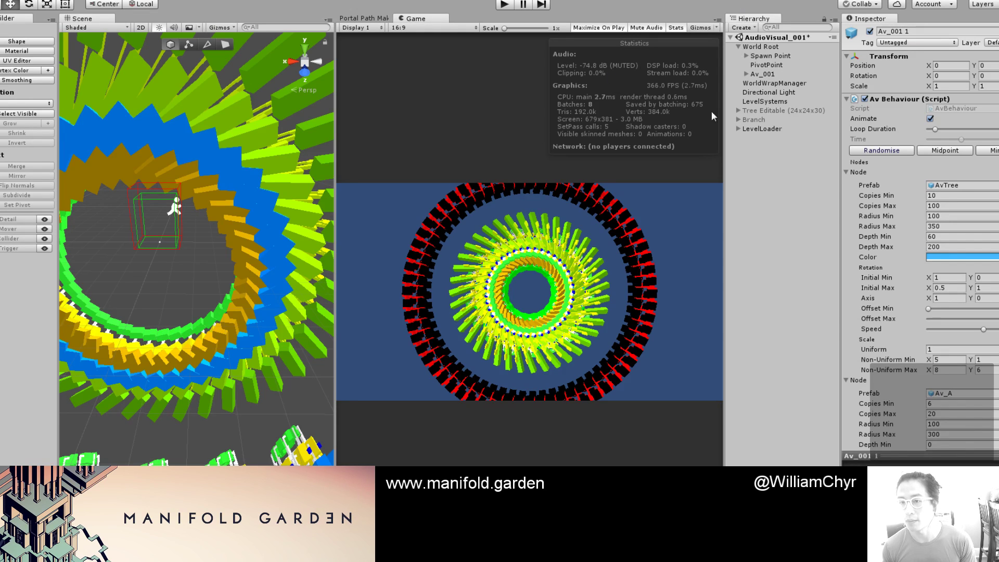
double_click(762, 75)
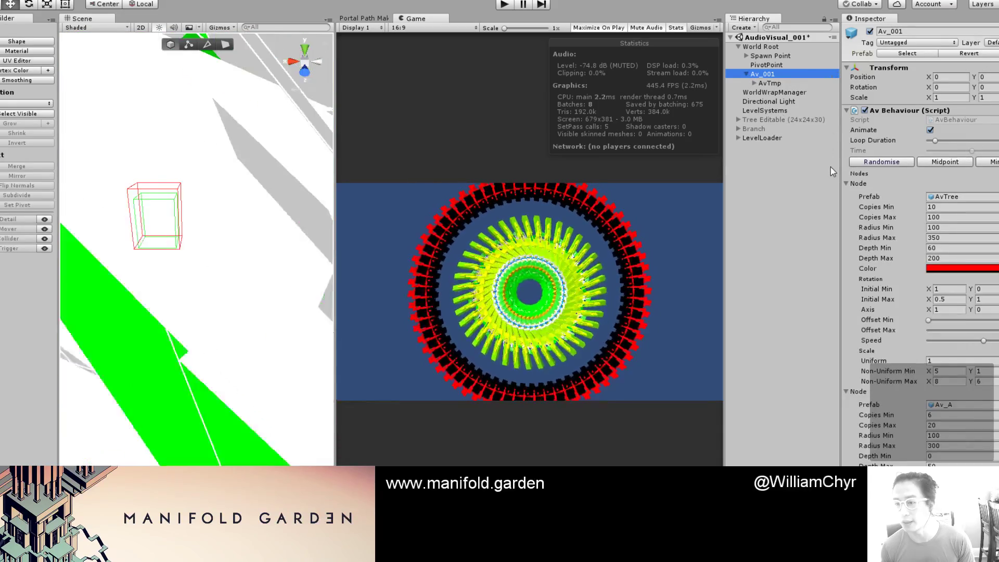
click(758, 194)
click(762, 75)
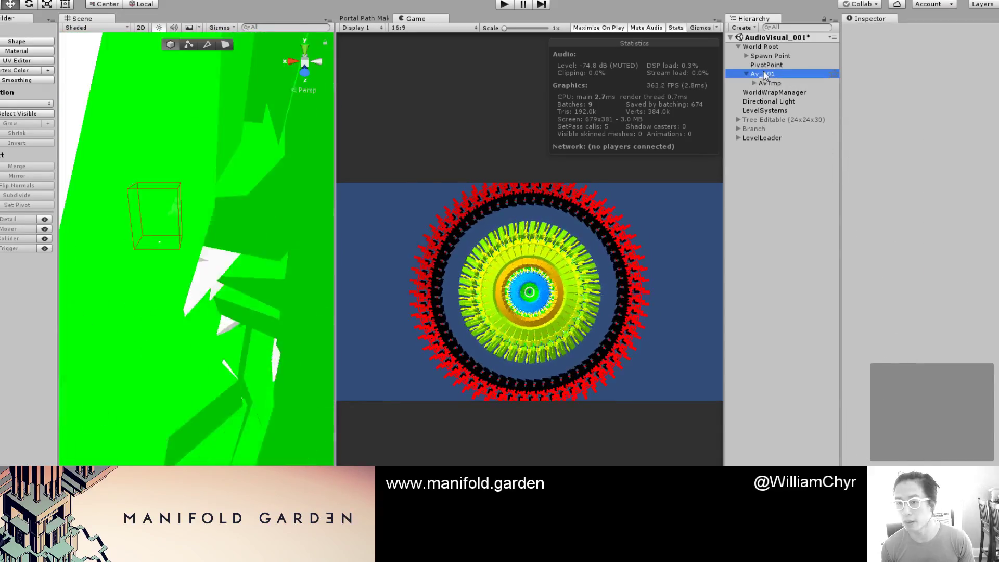
click(769, 83)
click(754, 83)
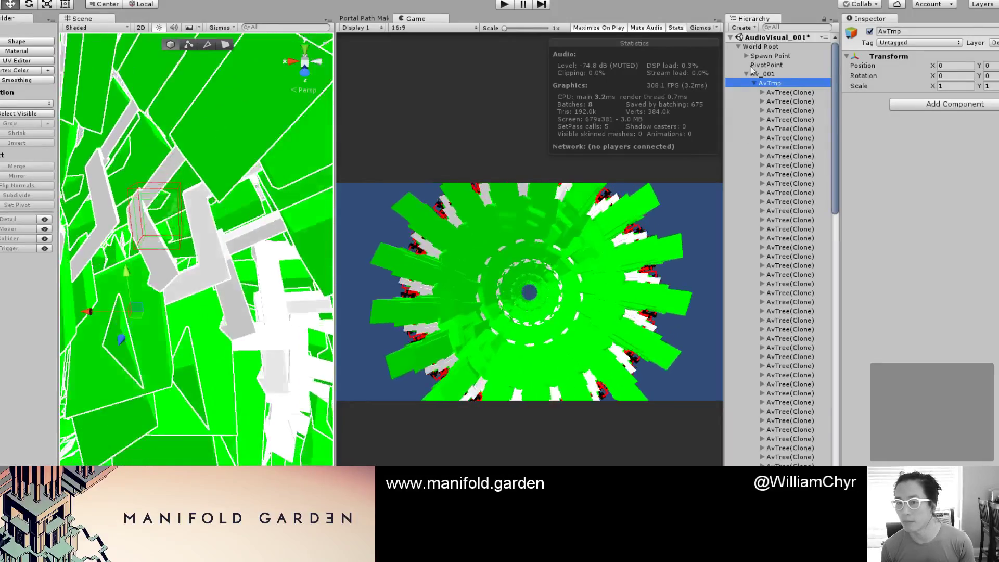
click(747, 75)
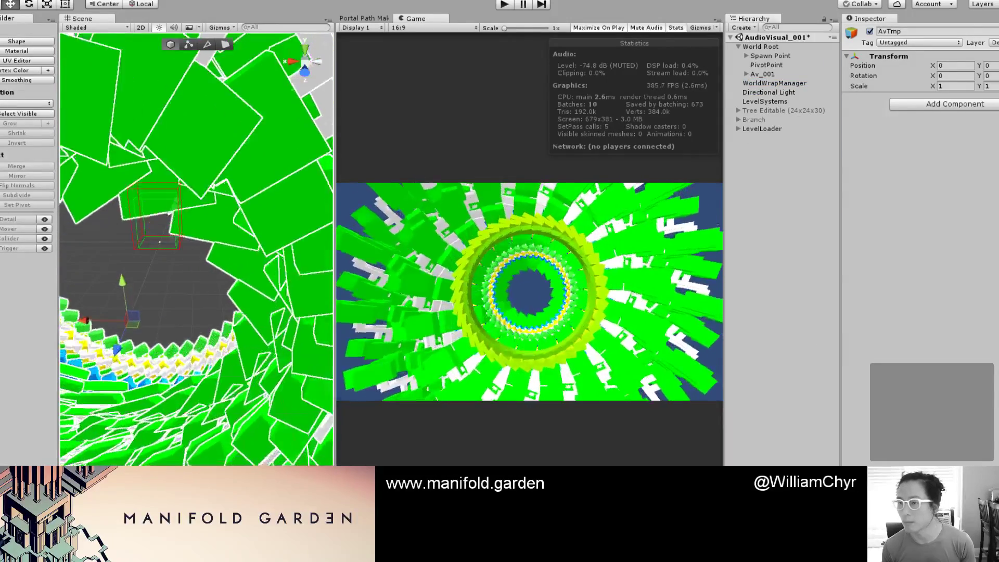
Step: Add an Av_A prefab instance to the scene and recolour its AvTree node light red and its AvTree_004 node pale blue, applying both to the prefab
drag(801, 189, 797, 191)
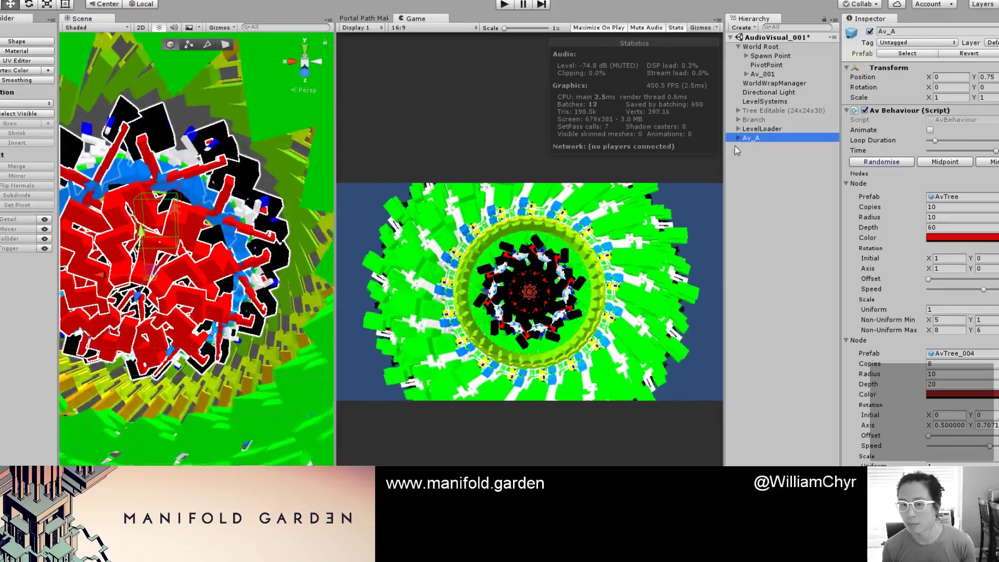
click(739, 138)
click(748, 147)
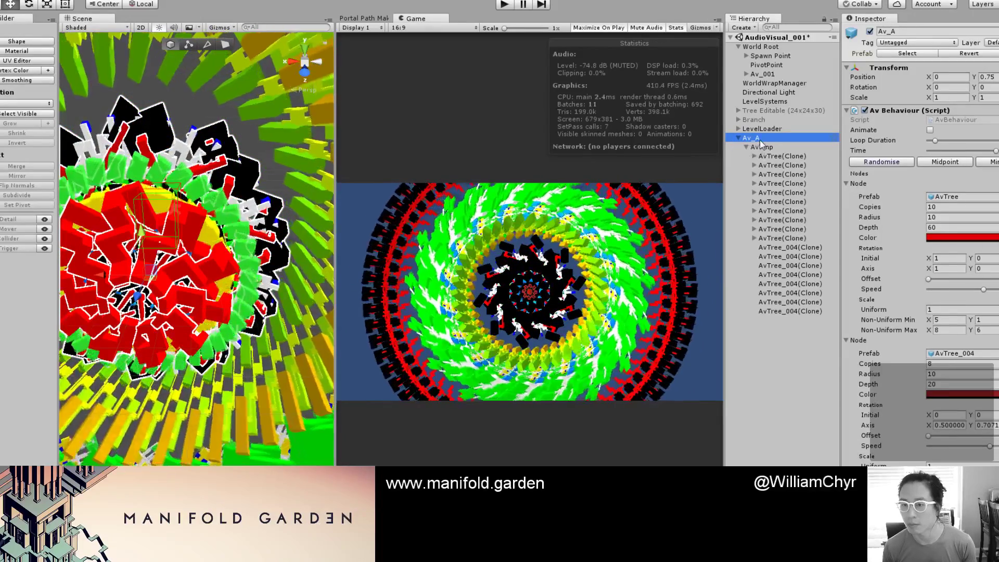
click(988, 238)
click(949, 348)
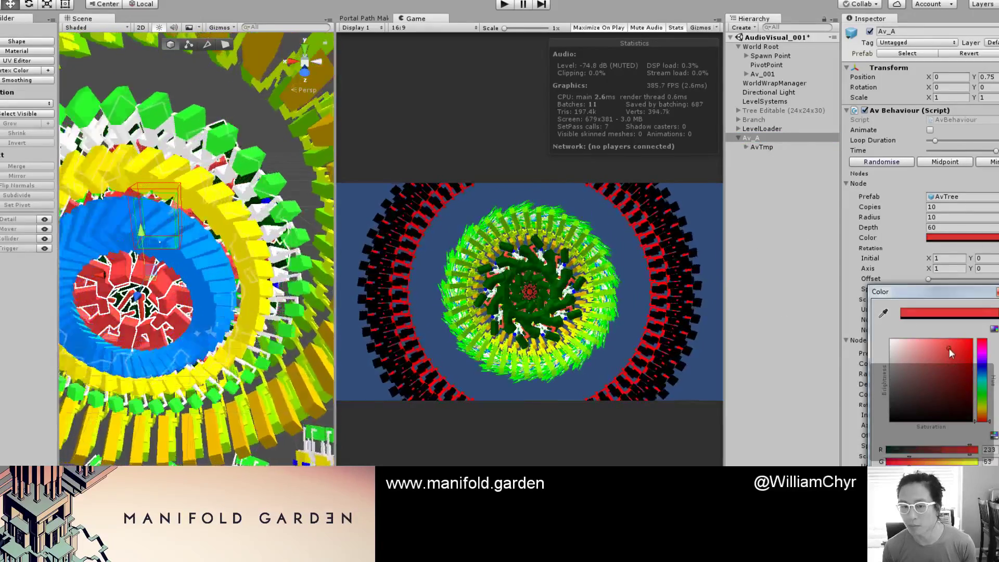
mouse_move(949, 348)
mouse_down()
mouse_move(921, 346)
mouse_move(950, 354)
mouse_move(946, 343)
mouse_up()
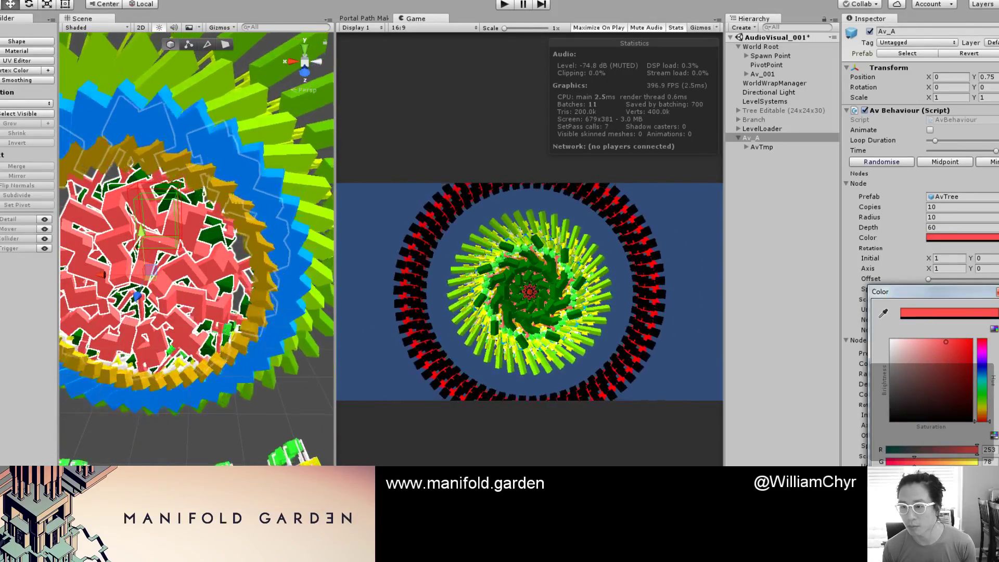
mouse_move(969, 392)
mouse_down()
mouse_move(975, 410)
mouse_move(986, 371)
mouse_move(971, 351)
mouse_move(915, 345)
mouse_up()
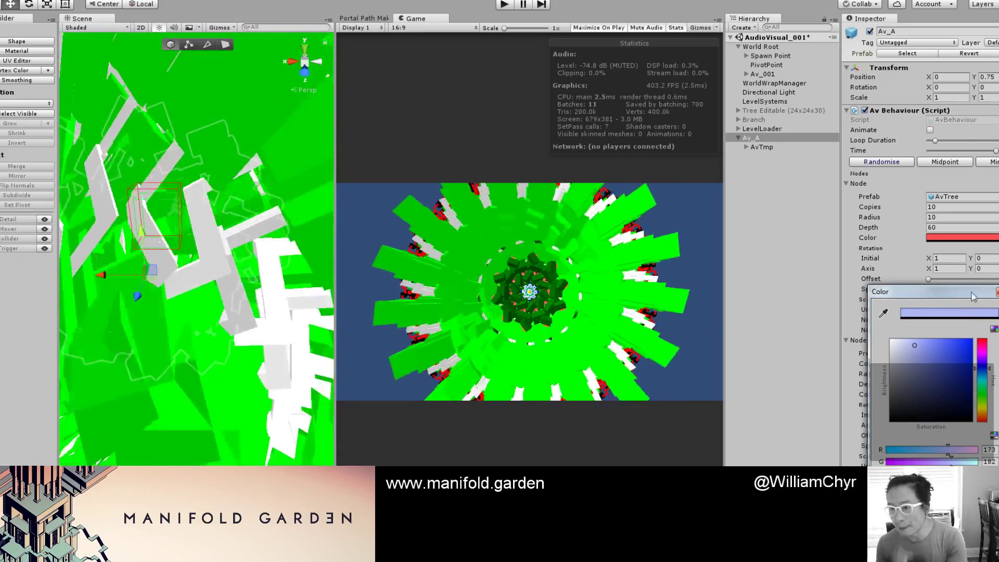
click(996, 292)
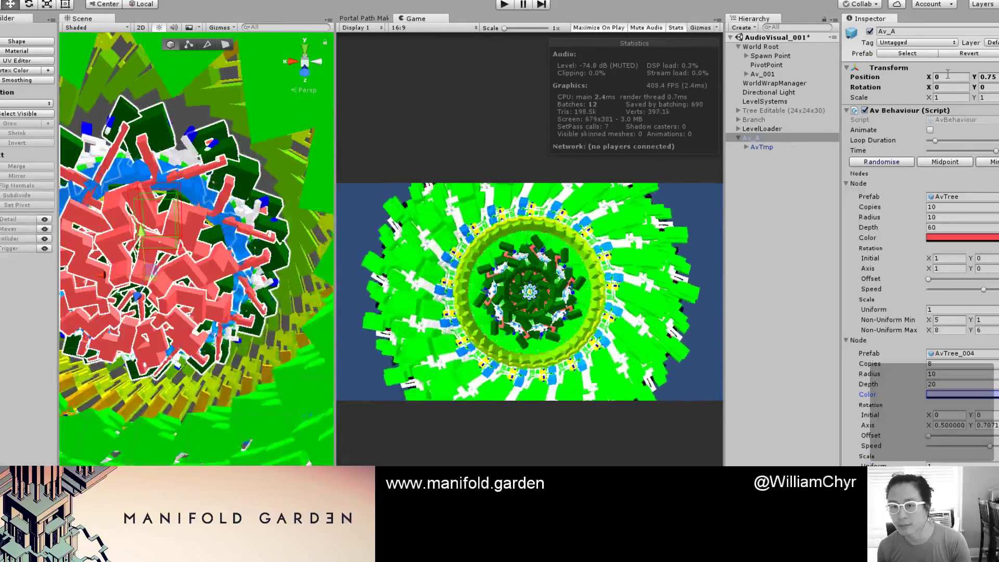
click(763, 74)
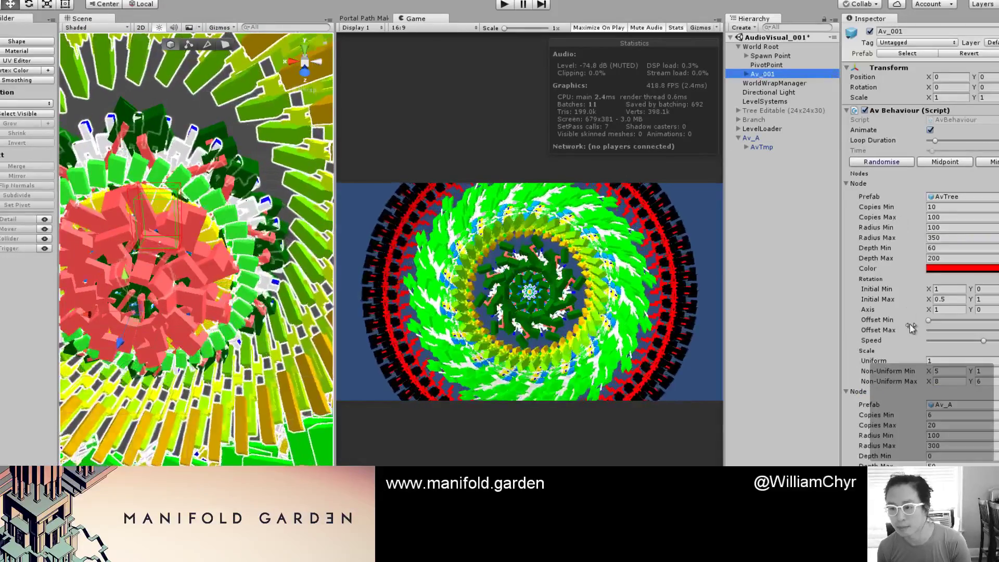
click(962, 268)
mouse_move(970, 375)
mouse_down()
mouse_move(969, 385)
mouse_move(969, 363)
mouse_move(985, 373)
mouse_move(967, 342)
mouse_up()
click(846, 206)
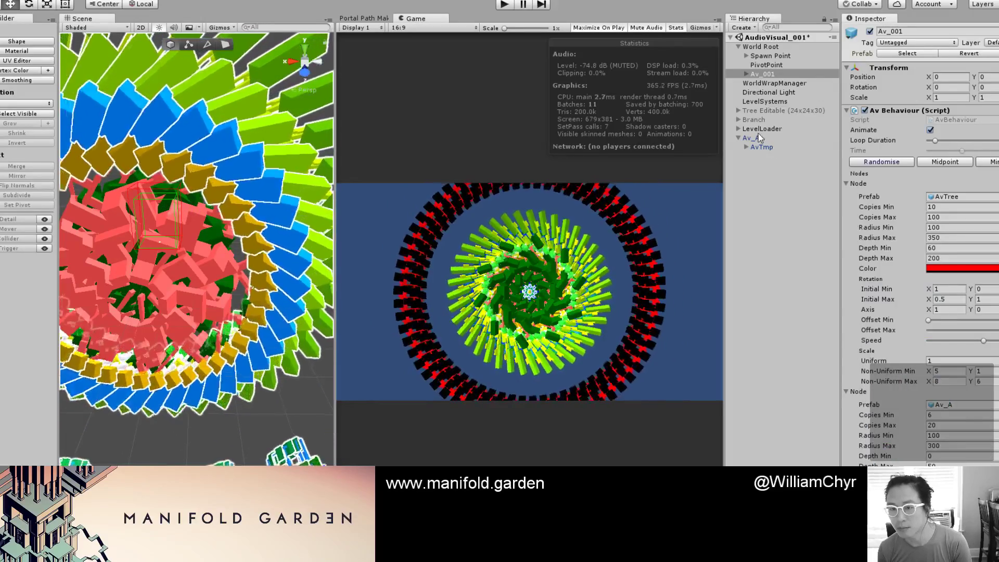
Step: Review the node settings of the Av_A instance and delete the instance from the scene
click(758, 138)
scroll(890, 234, down, 3)
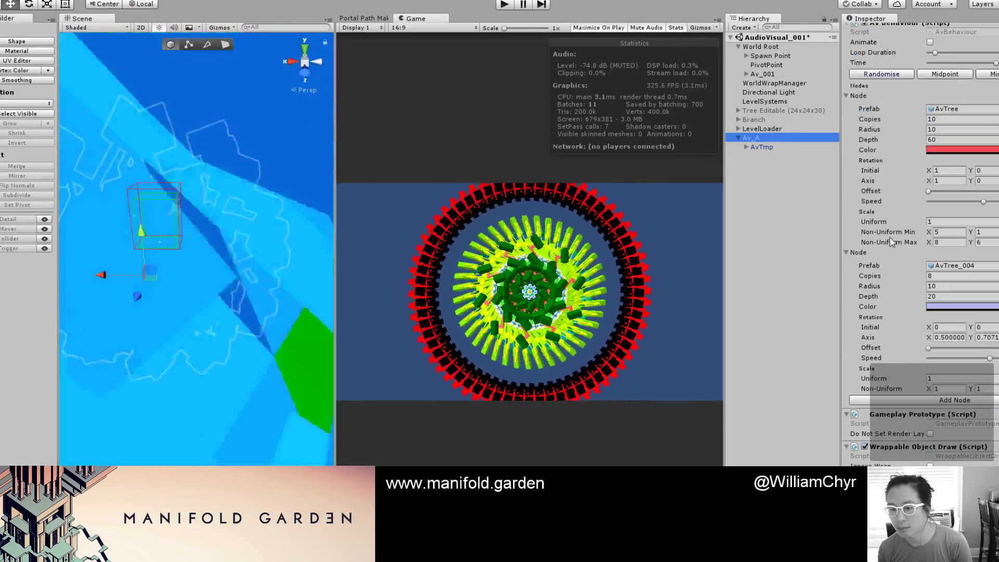
right_click(765, 135)
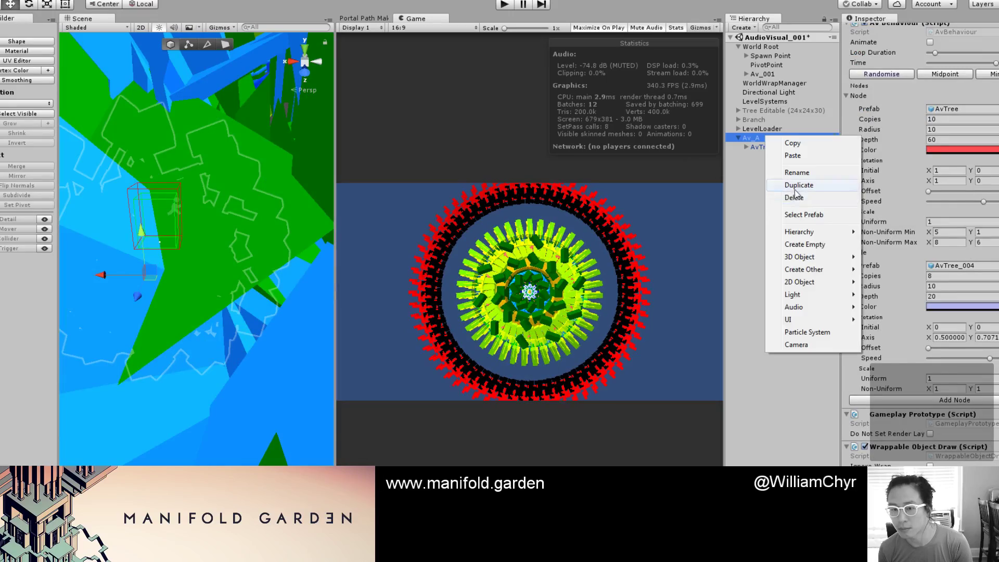
click(796, 198)
Step: Set the colour of Av_001's AvTree node to bright blue and clear the selection
click(765, 74)
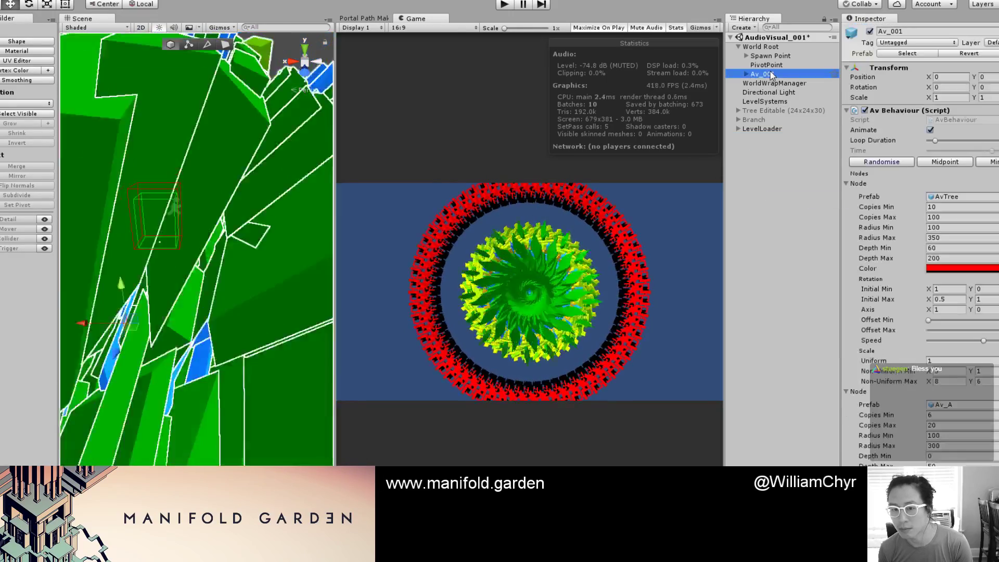
click(977, 198)
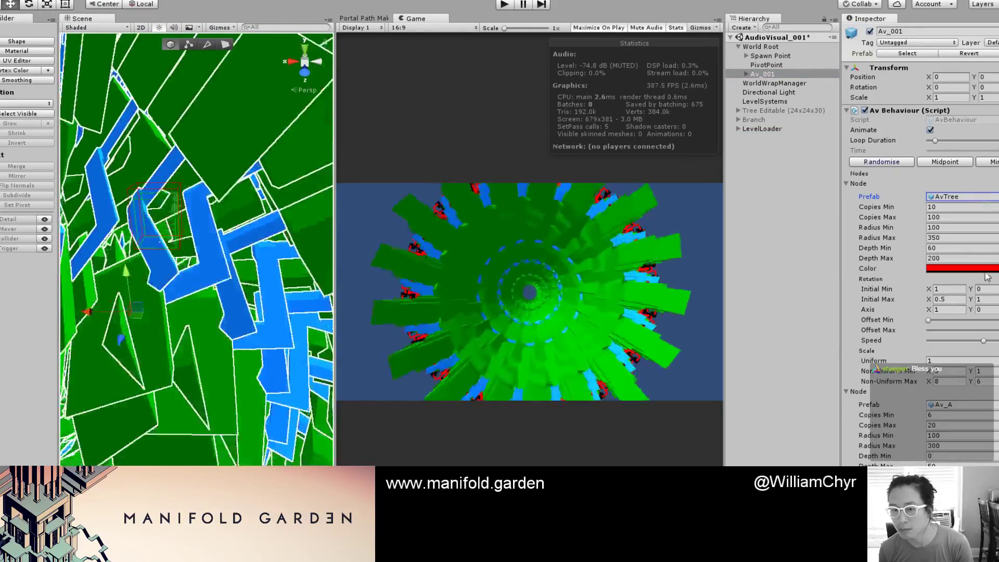
click(987, 270)
drag(919, 385, 984, 347)
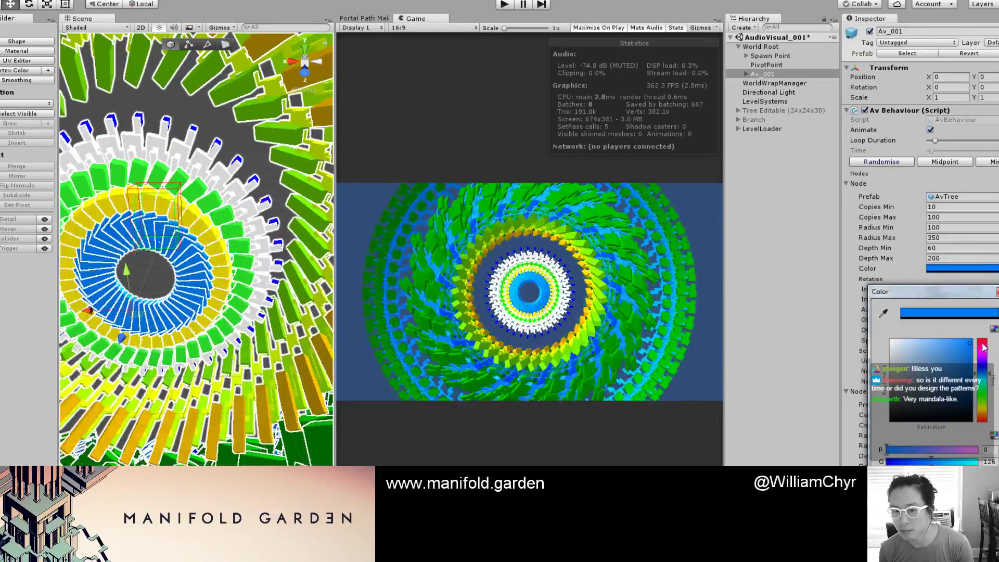
click(651, 45)
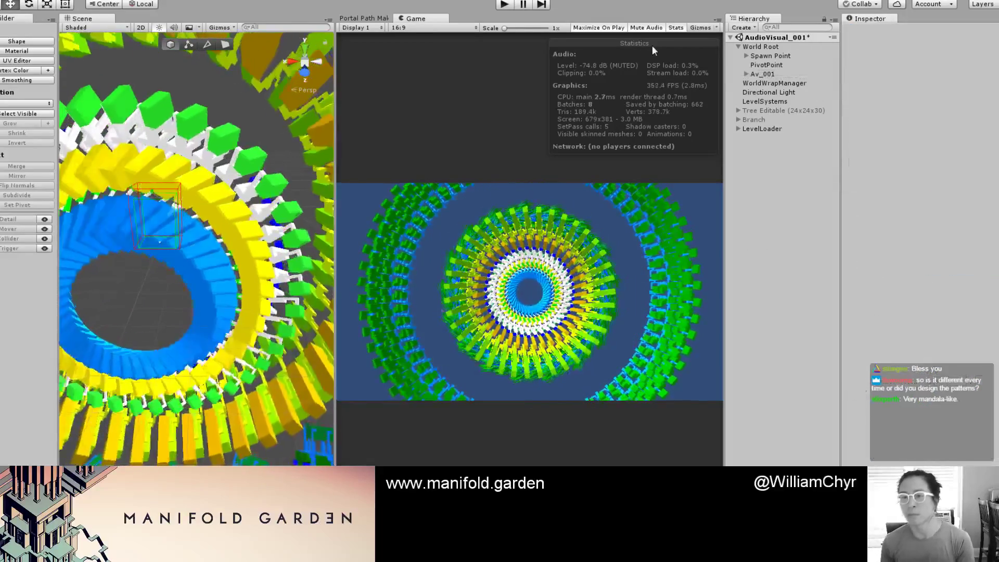
Step: Run the scene, preview the recoloured effect in the maximised game view, and restore the normal editor layout
click(505, 5)
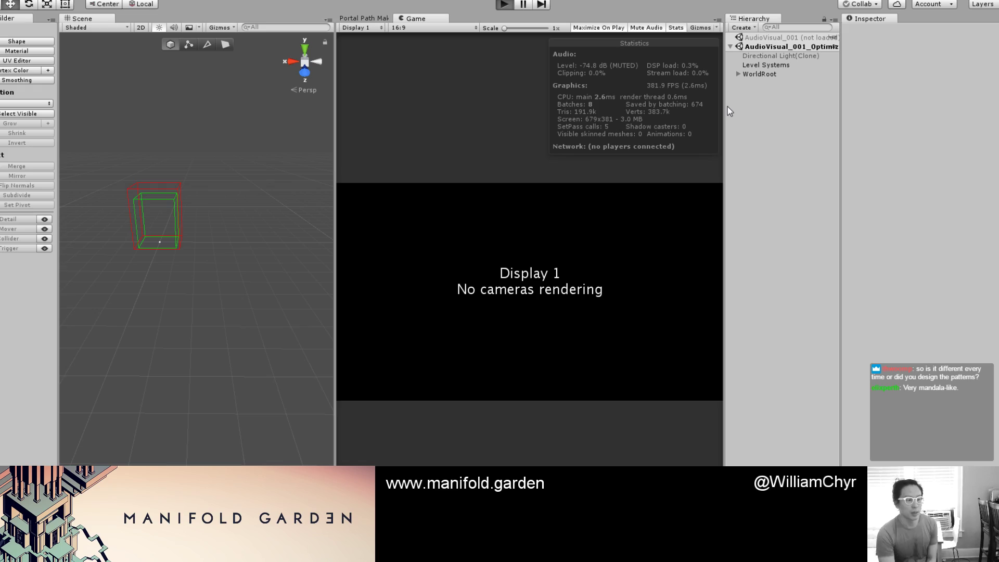
key(ctrl+p)
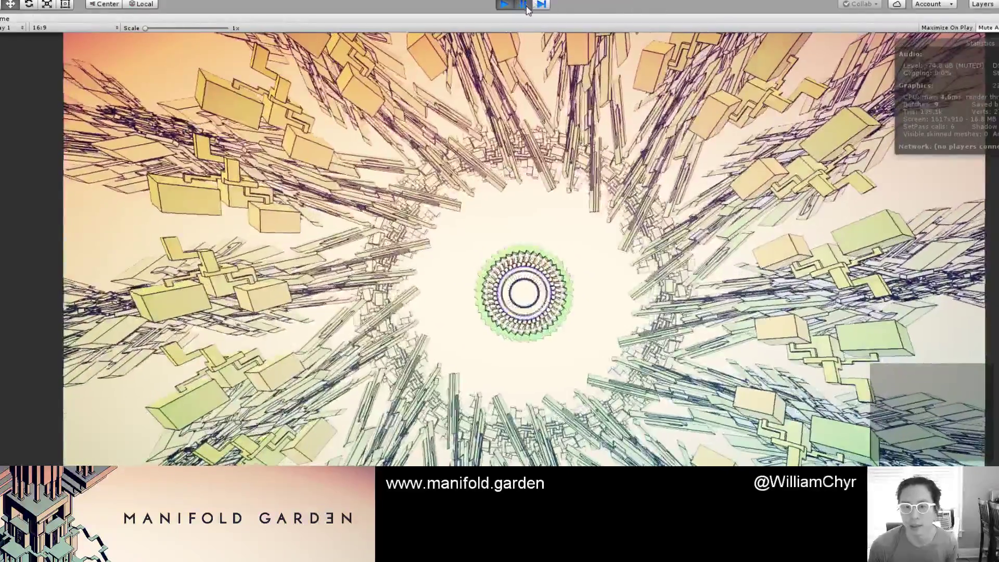
key(shift+space)
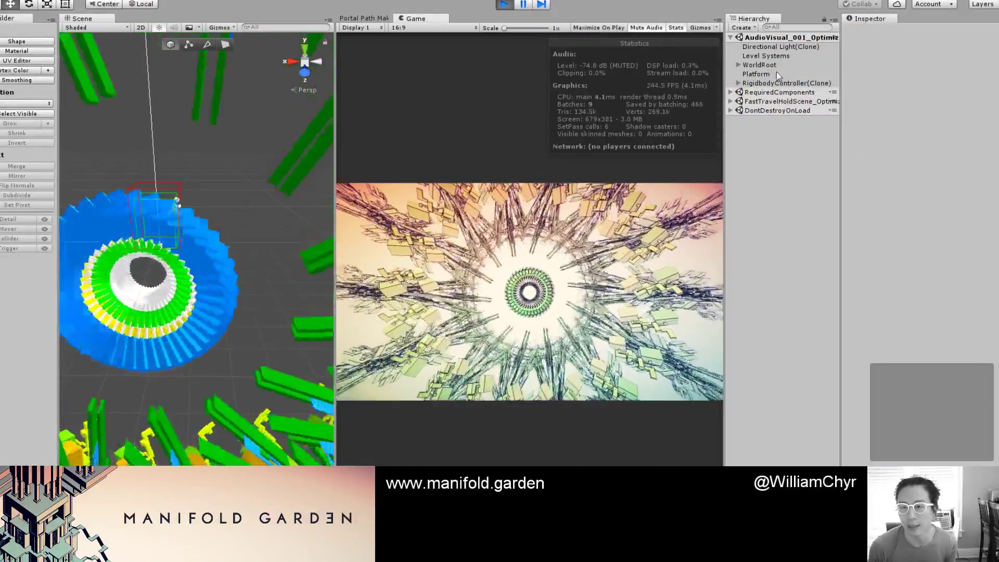
Step: Select the running Av_001 under WorldRoot's GameplayRoot and set its AvTree_003 node's colour to hot pink
click(763, 65)
key(Right)
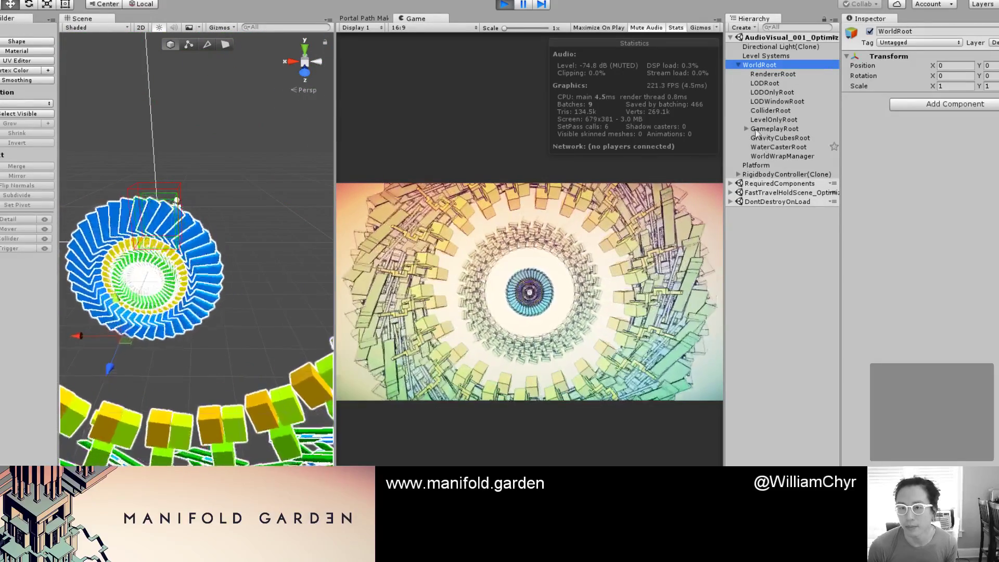
click(746, 129)
click(776, 148)
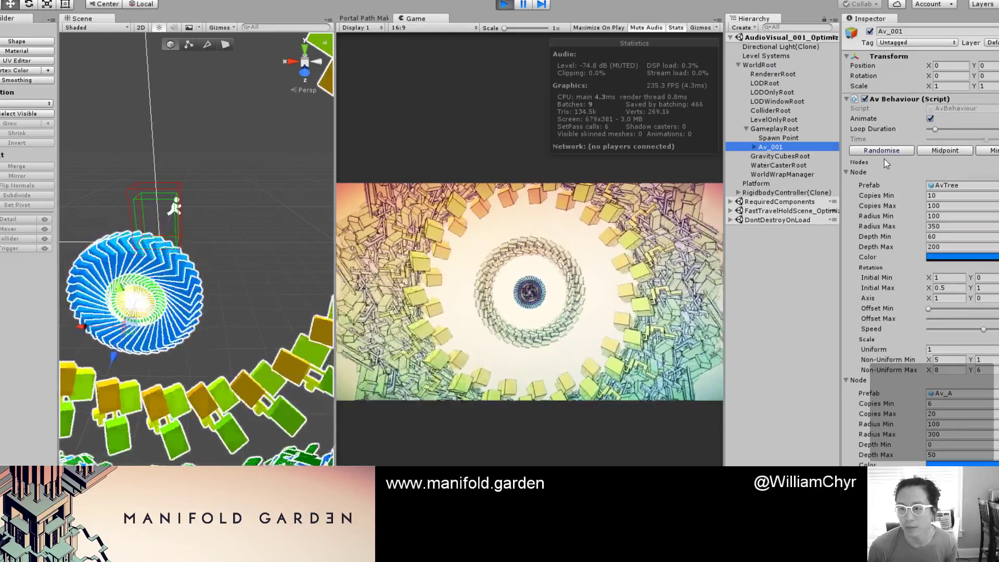
scroll(885, 158, down, 5)
scroll(920, 244, down, 4)
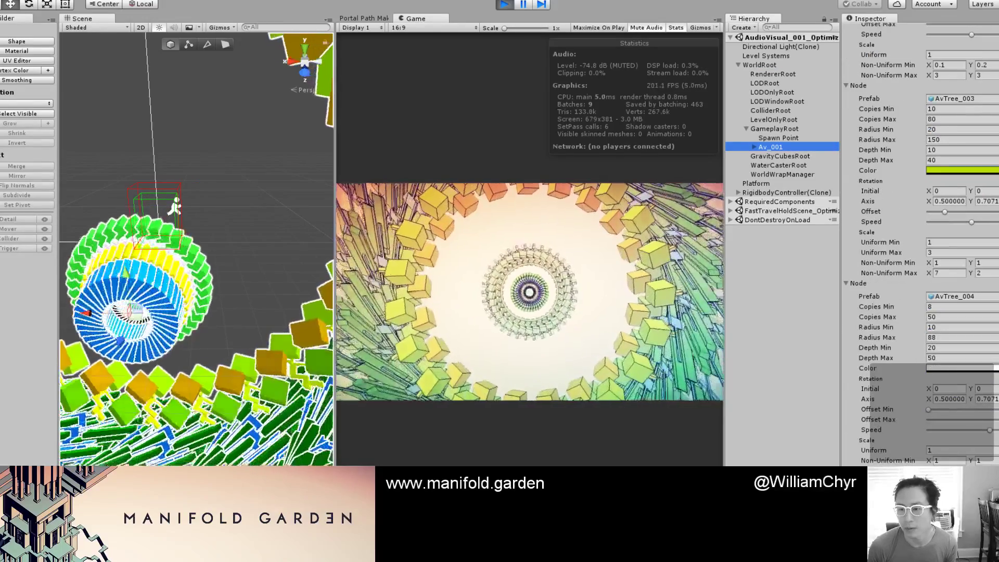
click(961, 368)
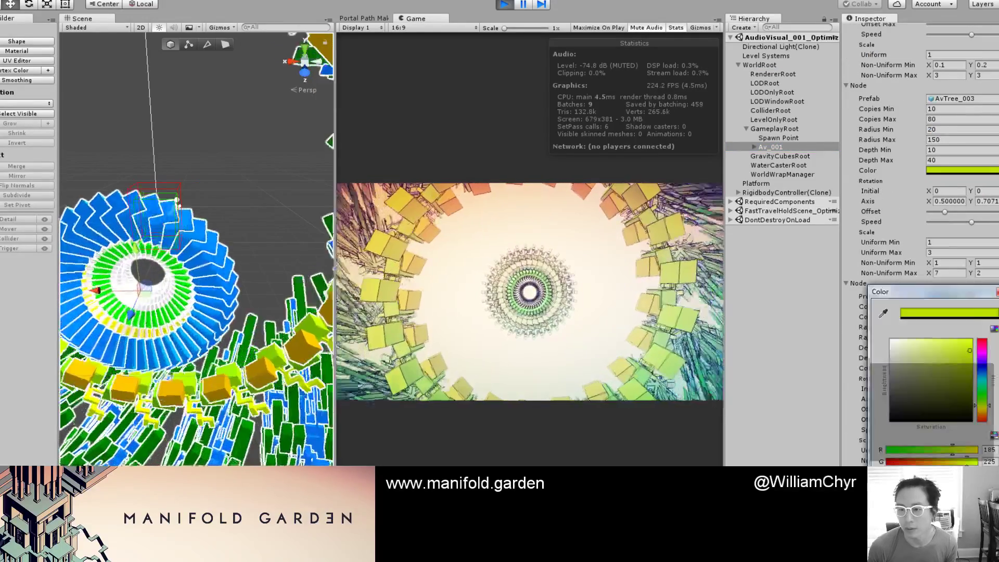
click(980, 353)
click(966, 345)
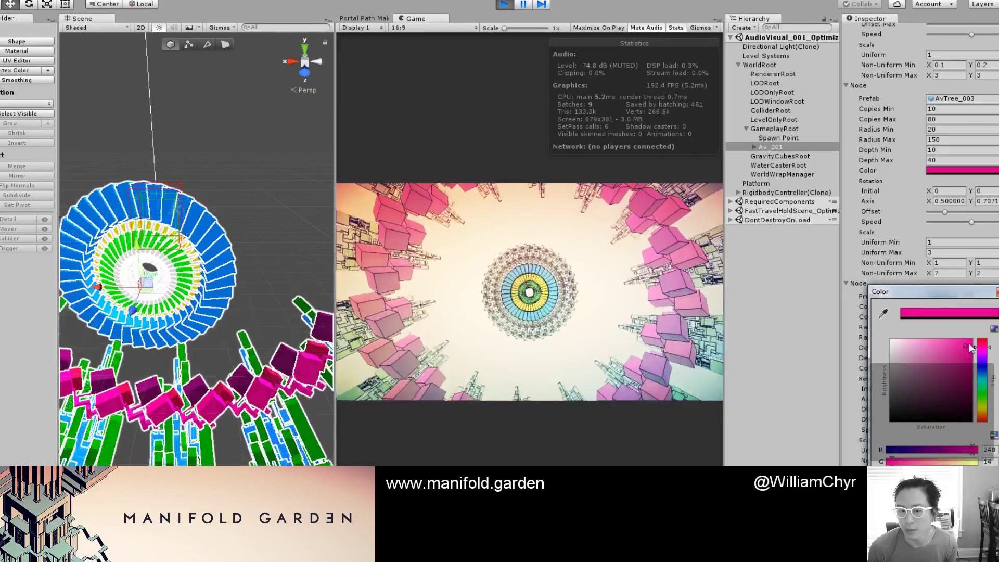
click(998, 293)
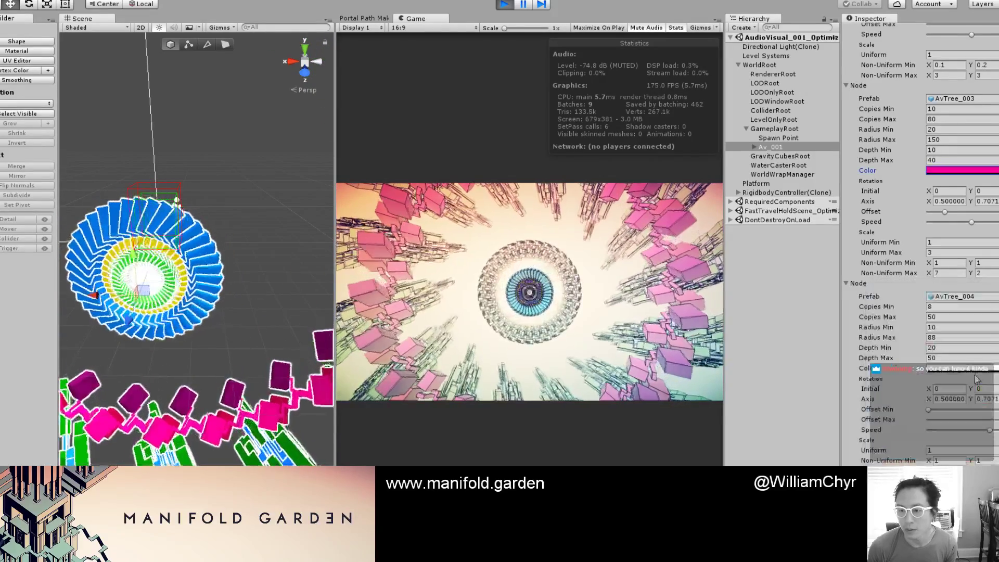
Step: Set the AvTree_004 node's colour to dark red and the Av_A node's colour to magenta pink
click(976, 375)
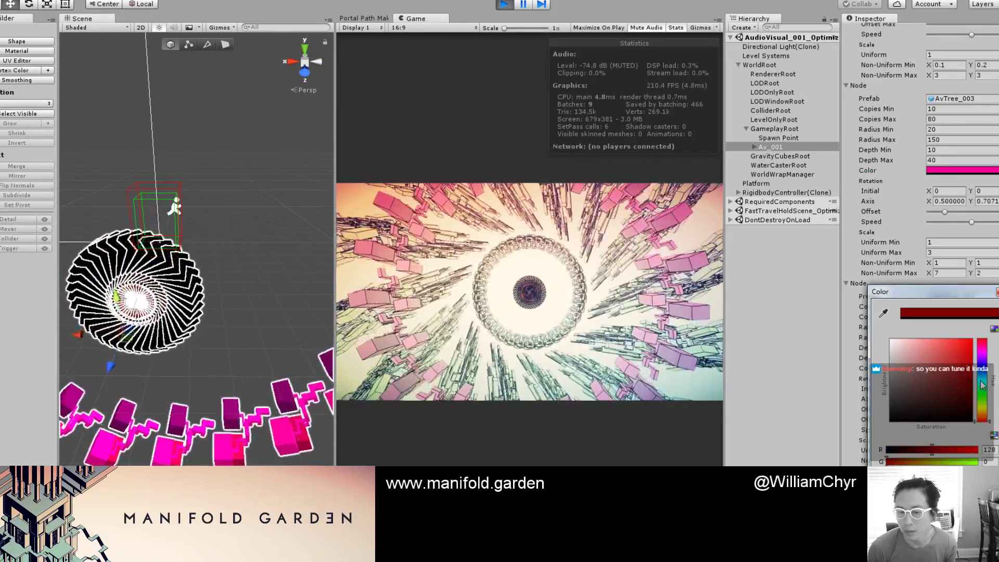
click(997, 292)
scroll(989, 307, up, 8)
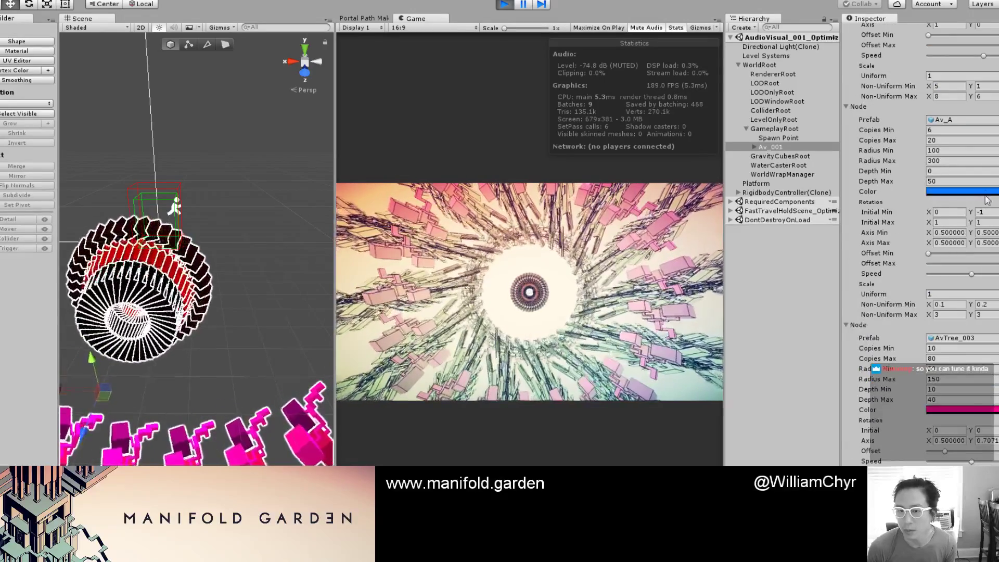
click(985, 193)
drag(982, 367, 983, 346)
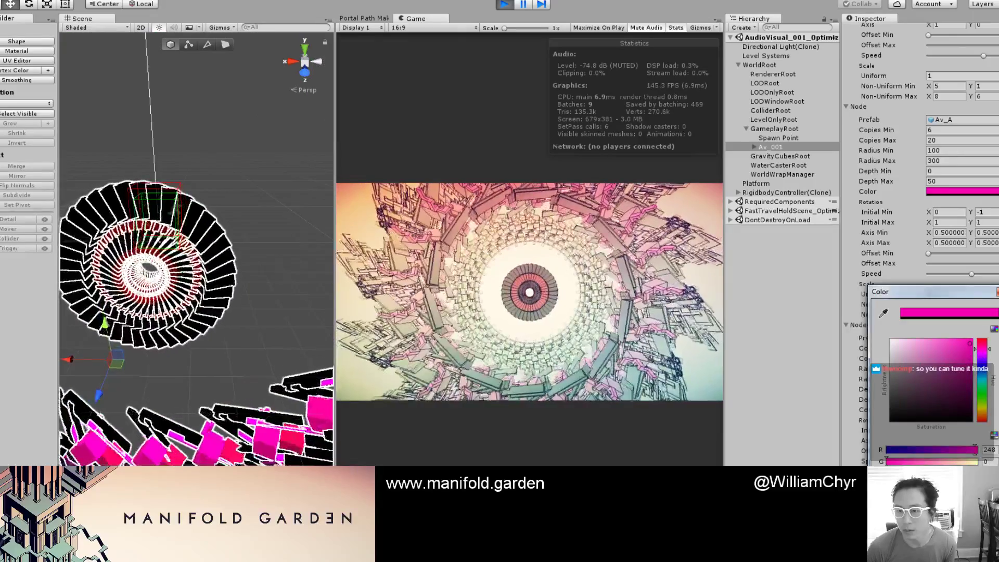
click(997, 292)
Step: Set the AvTree node's colour to dark blue and randomise the running Av_001's animation
scroll(979, 307, up, 8)
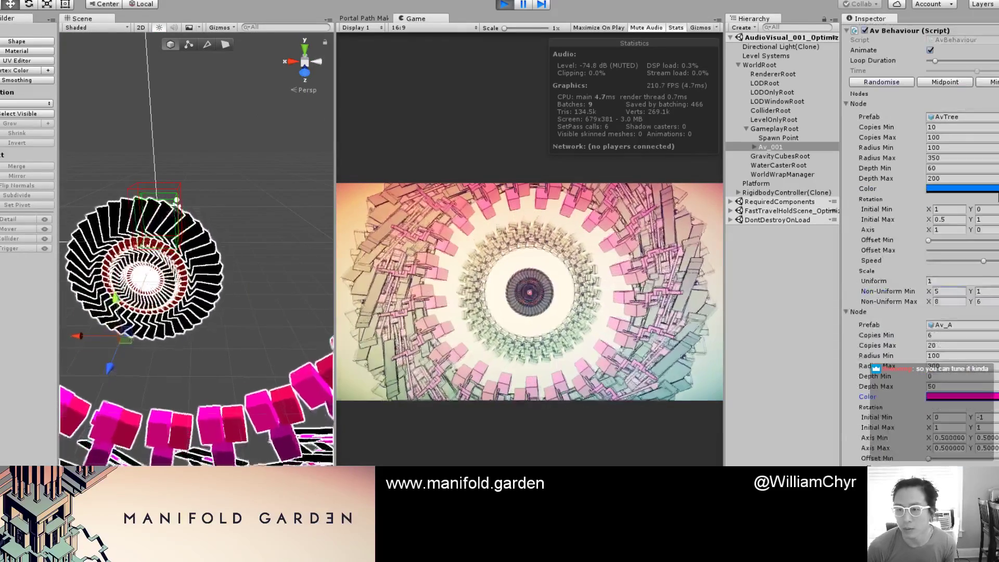
click(962, 188)
mouse_move(982, 366)
mouse_down()
mouse_move(985, 350)
mouse_move(985, 371)
mouse_up()
click(881, 82)
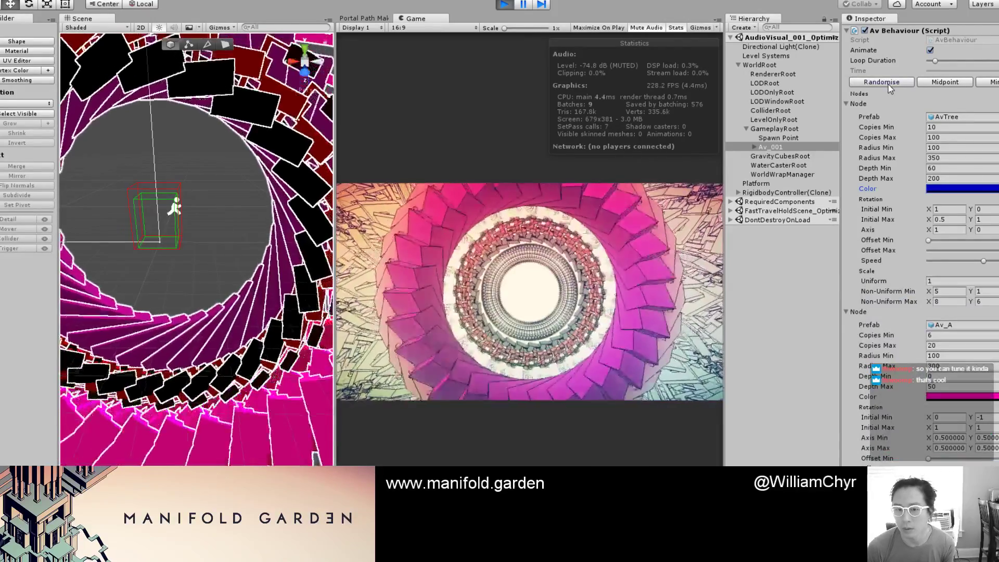
Step: Inspect the randomised pink and blue pattern in the maximised game view, pause the scene, and restore the editor layout
click(525, 6)
key(shift+space)
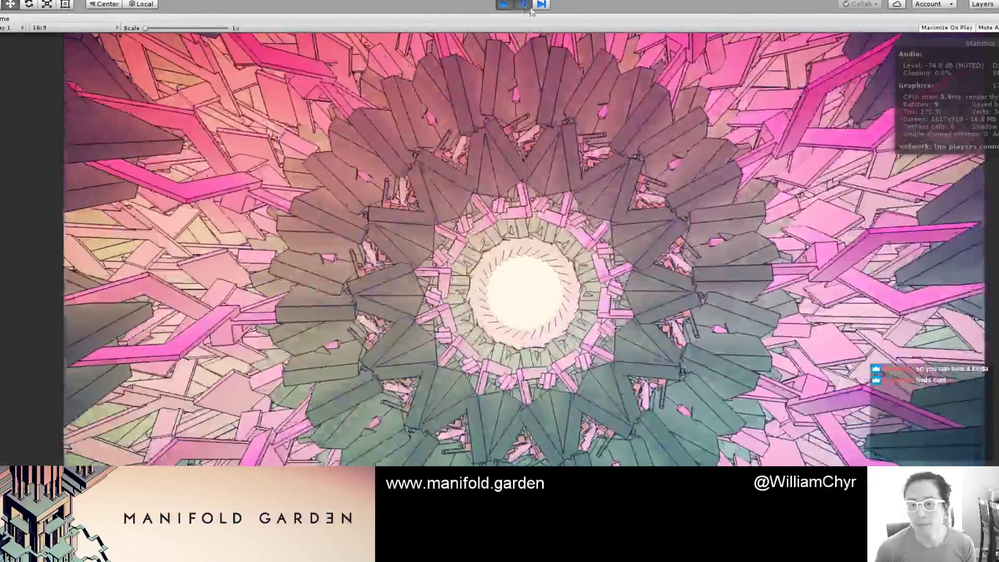
key(shift+space)
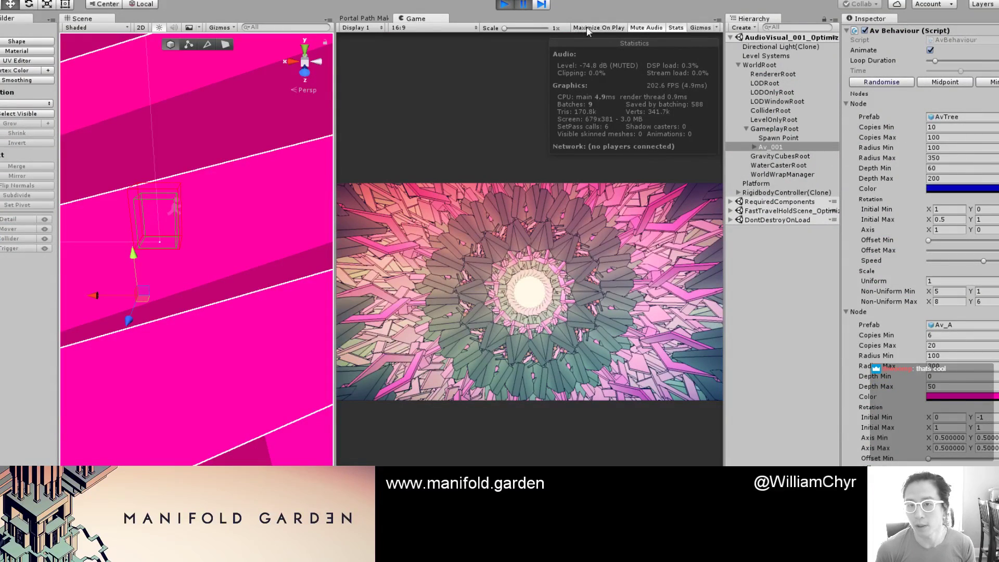
Step: Dock the Game view and the Portal Path Maker with the Scene view, widen the group, and display the running game
drag(419, 19, 151, 20)
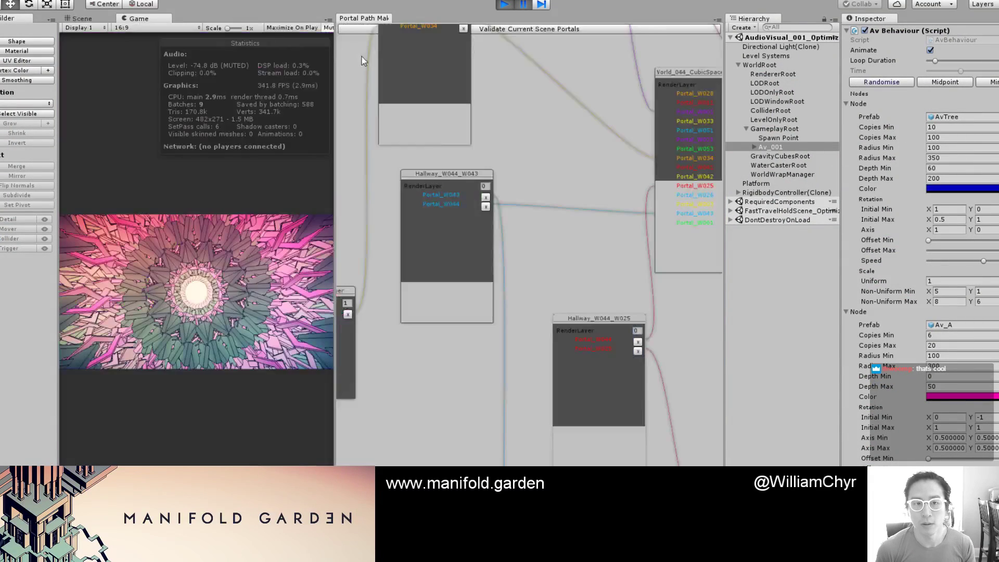
drag(337, 59, 737, 60)
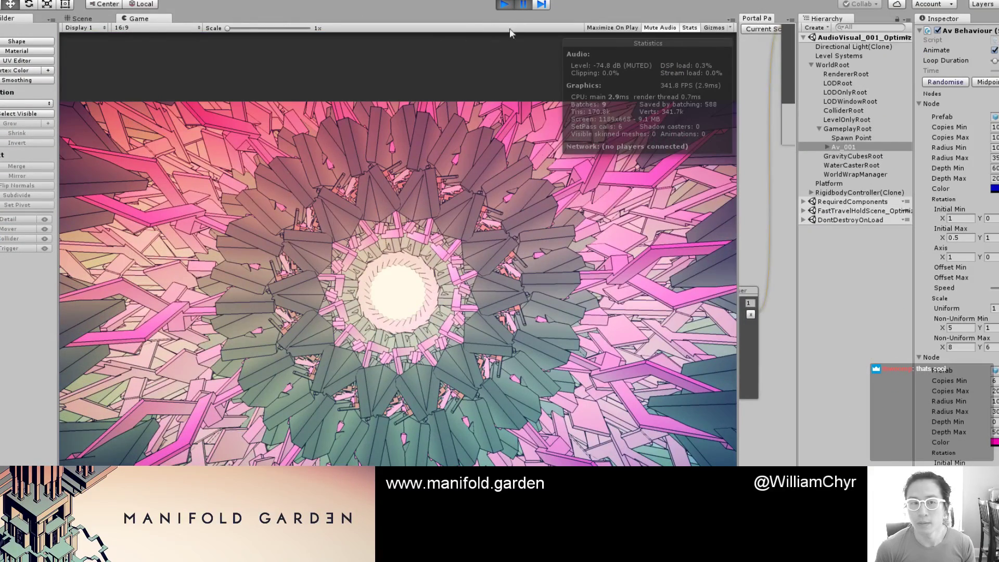
drag(463, 20, 464, 20)
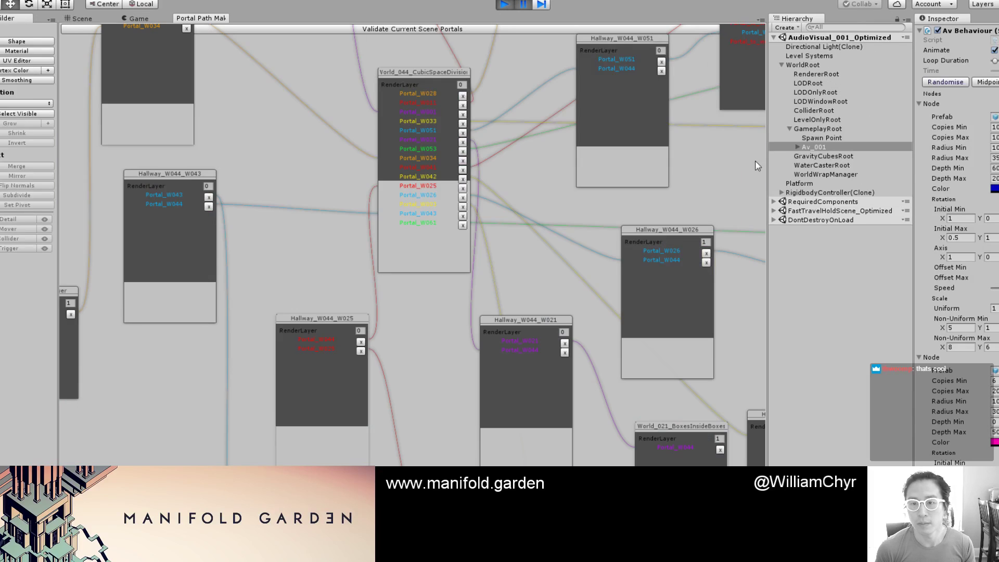
click(150, 18)
drag(775, 150, 779, 150)
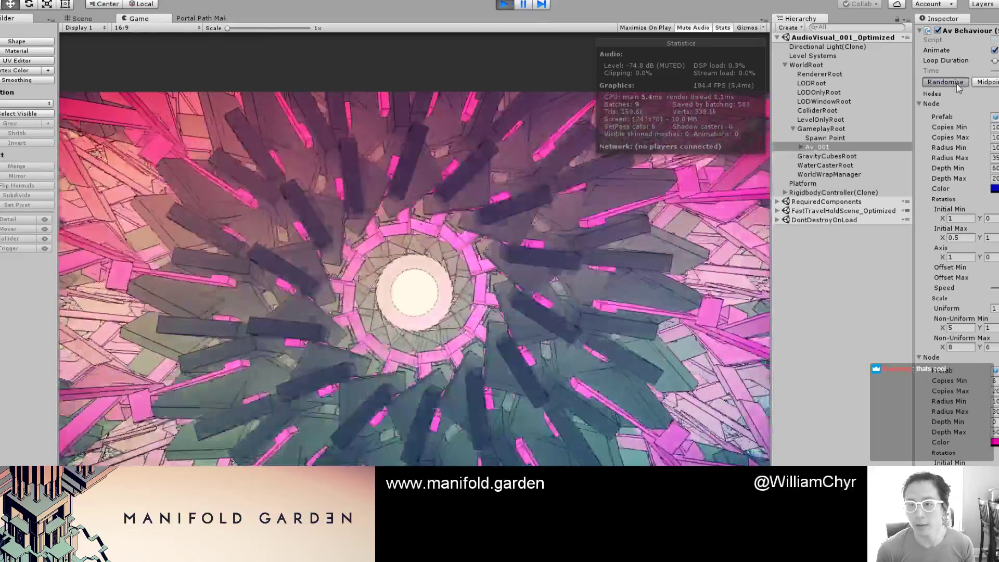
Step: Randomise the running Av_001's animation repeatedly to preview different pink and dark blue patterns in the enlarged game view
click(957, 83)
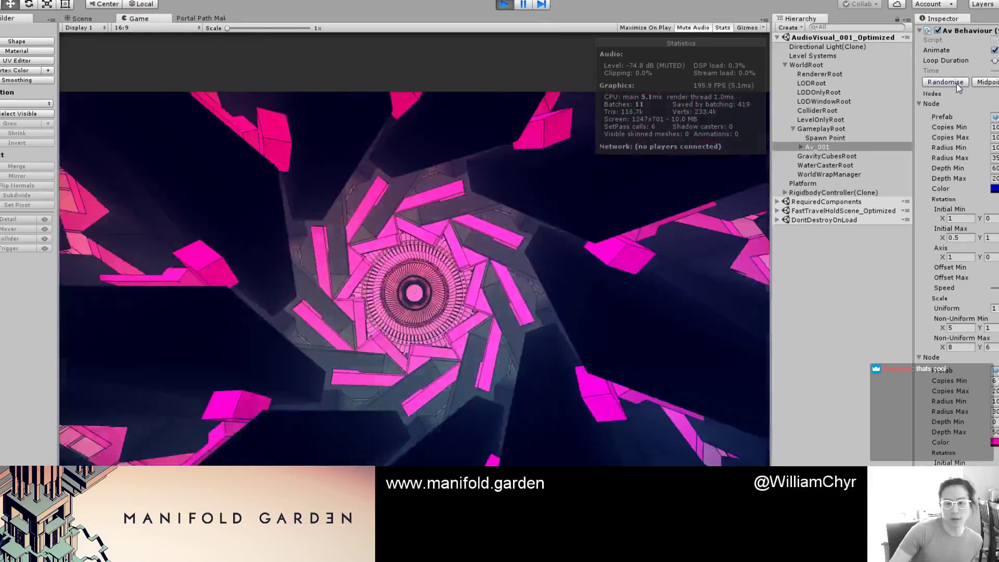
click(957, 84)
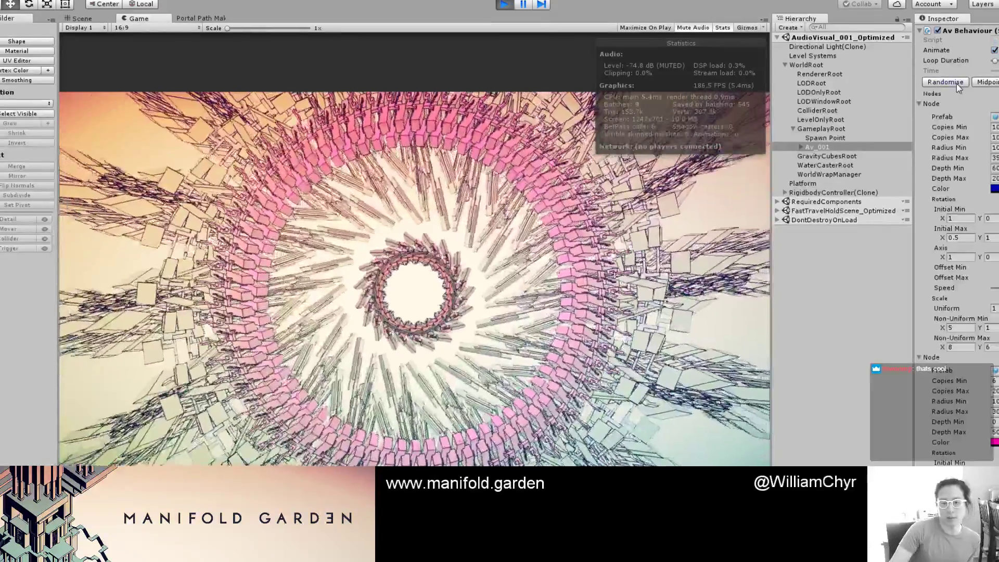
click(957, 83)
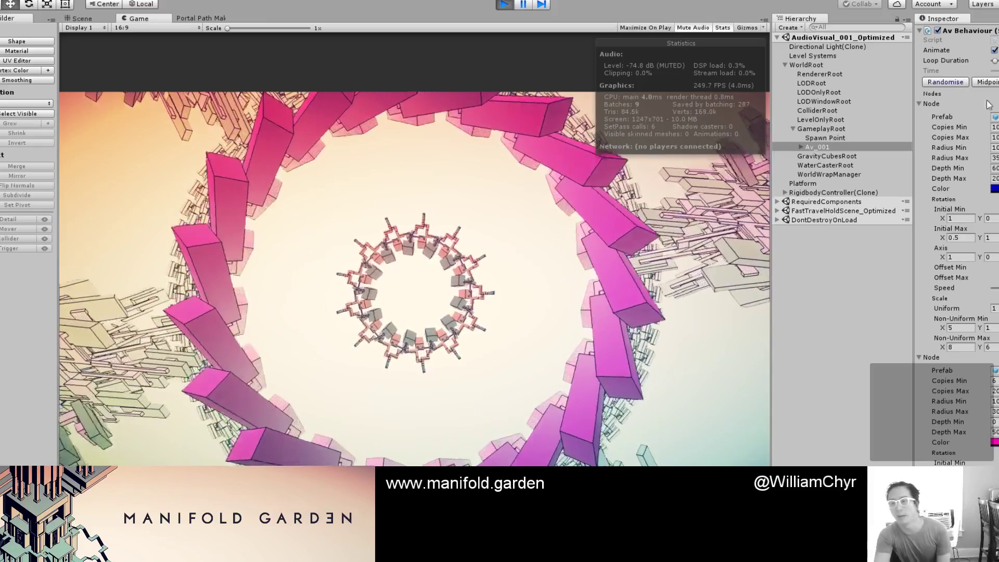
click(957, 82)
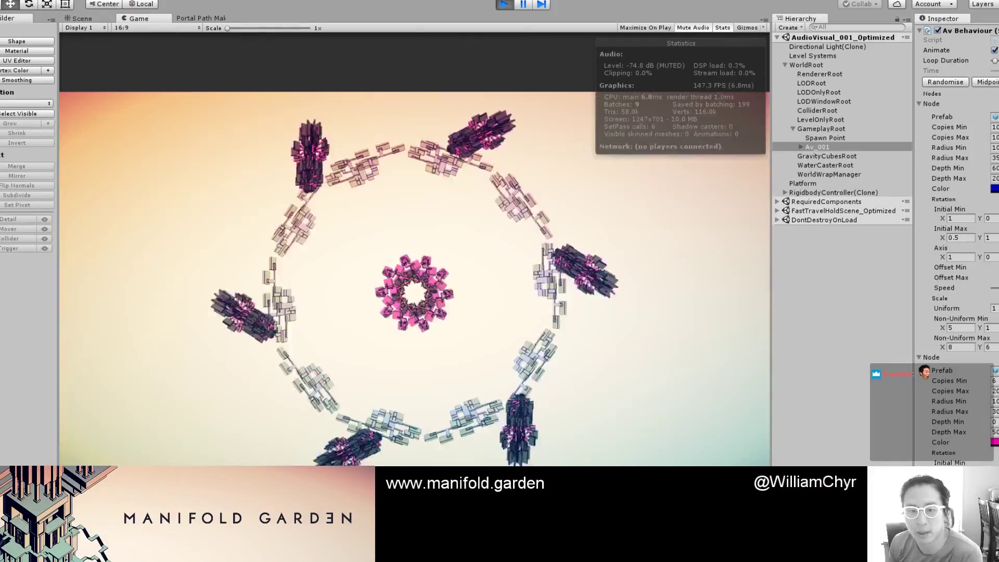
click(947, 83)
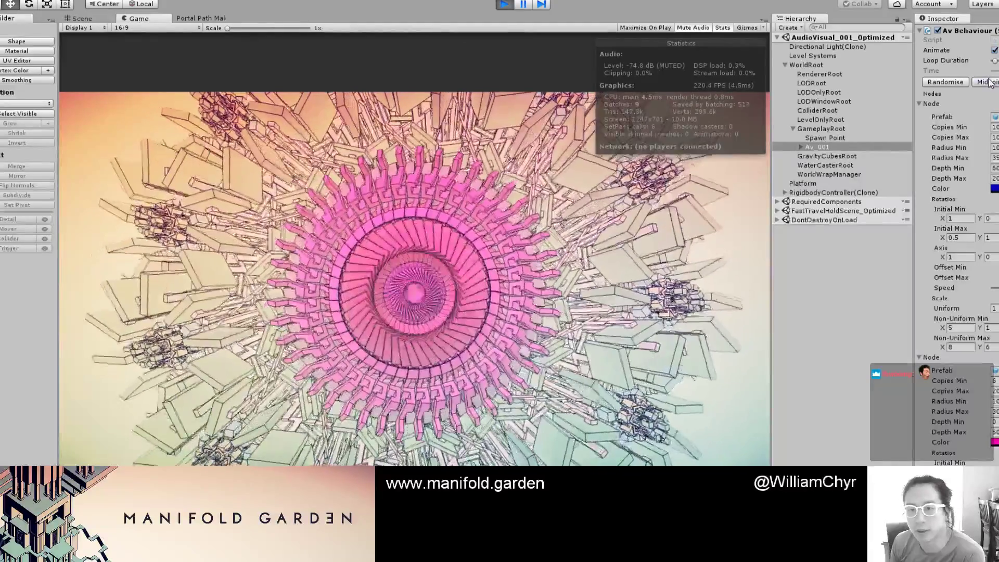
click(947, 83)
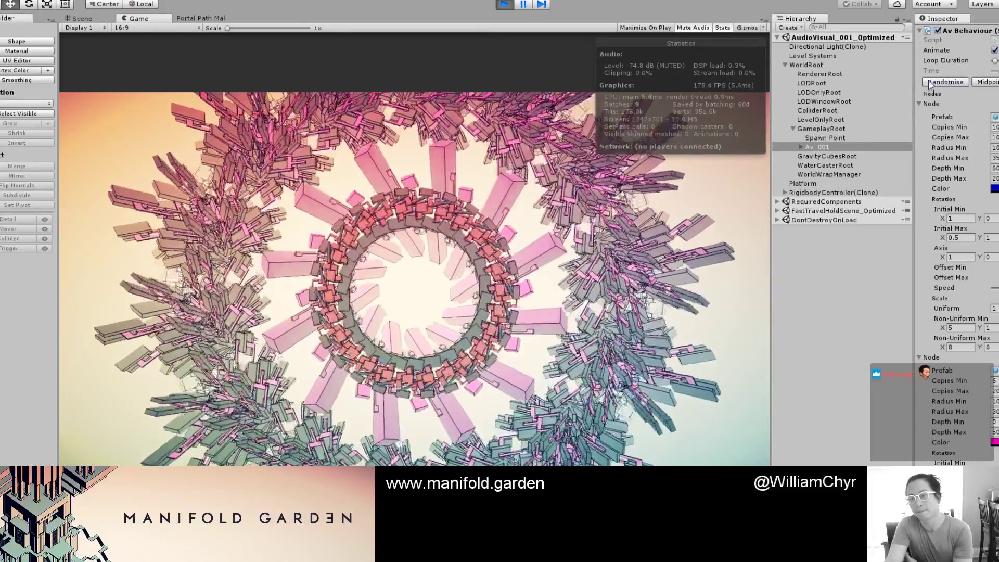
Step: Select the running Av_001 under GameplayRoot again and preview several more randomised variations of its animation
scroll(927, 78, up, 2)
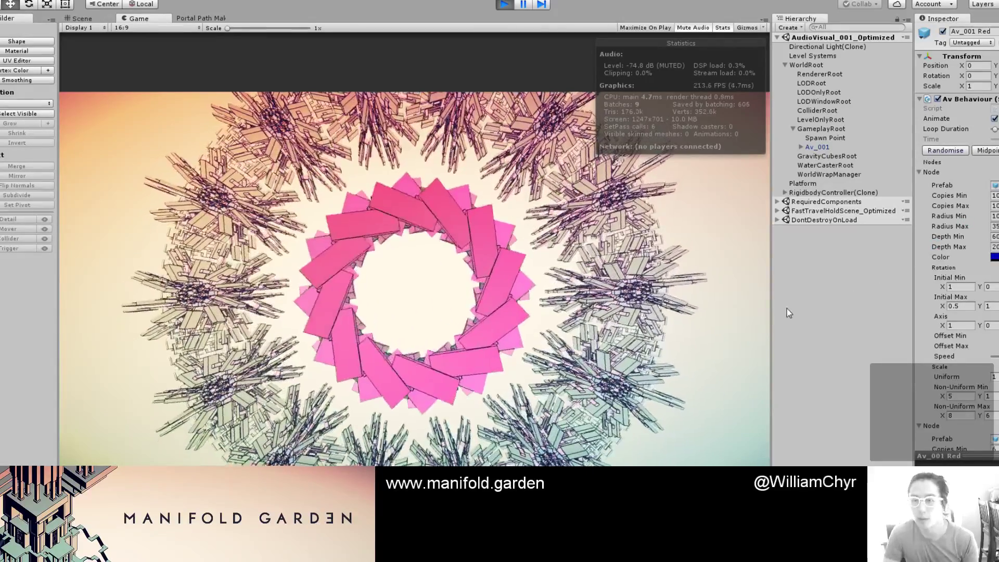
click(908, 147)
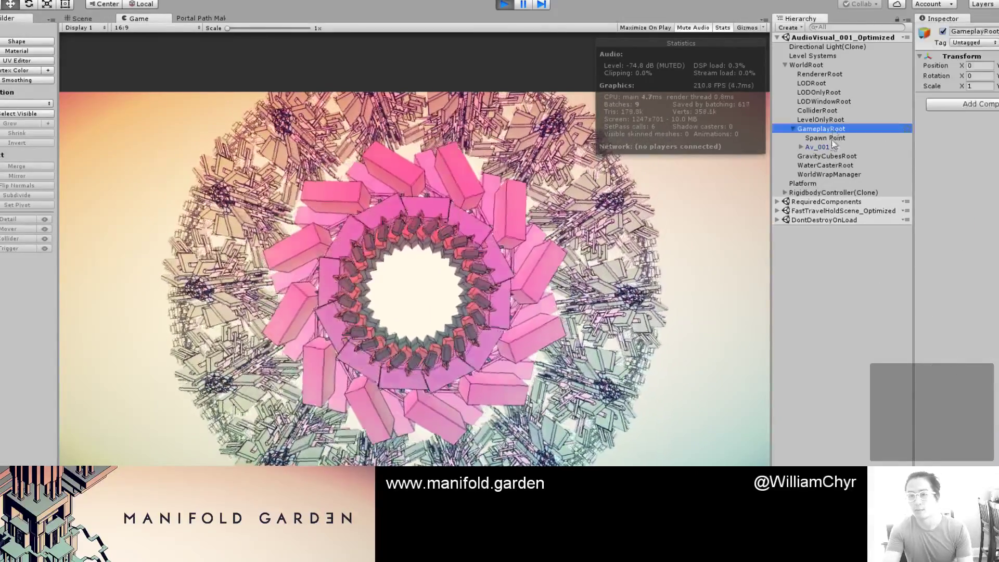
click(939, 162)
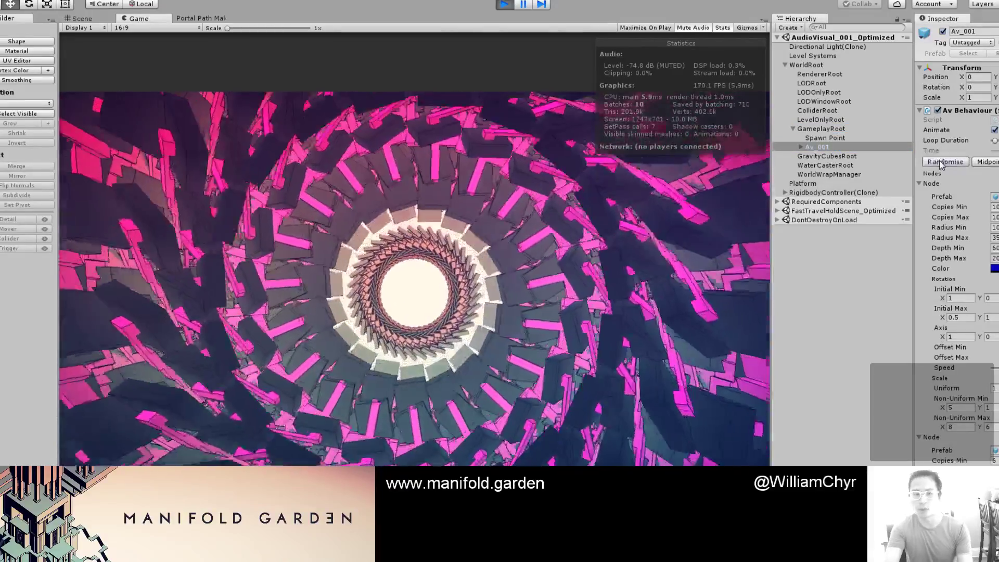
click(940, 163)
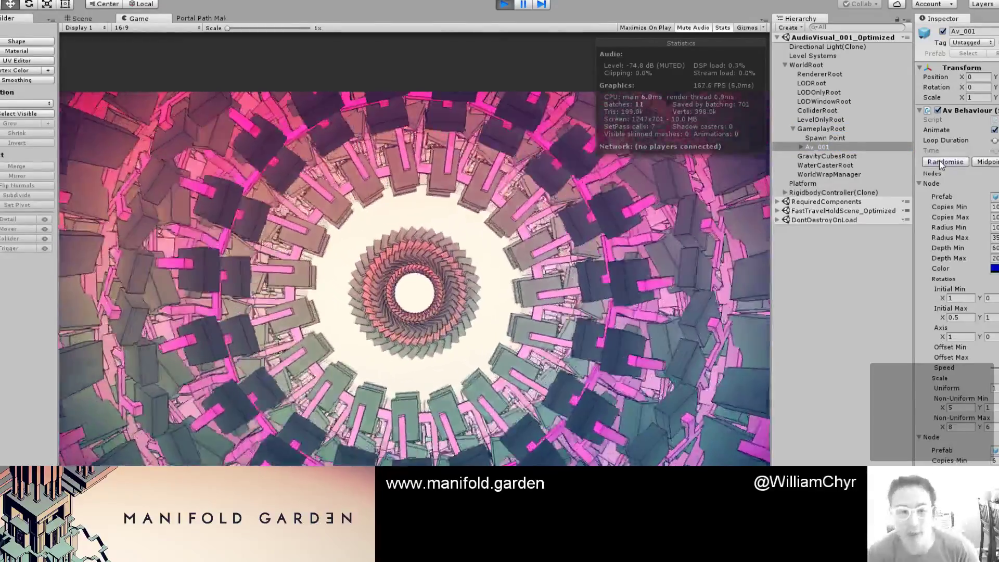
click(939, 163)
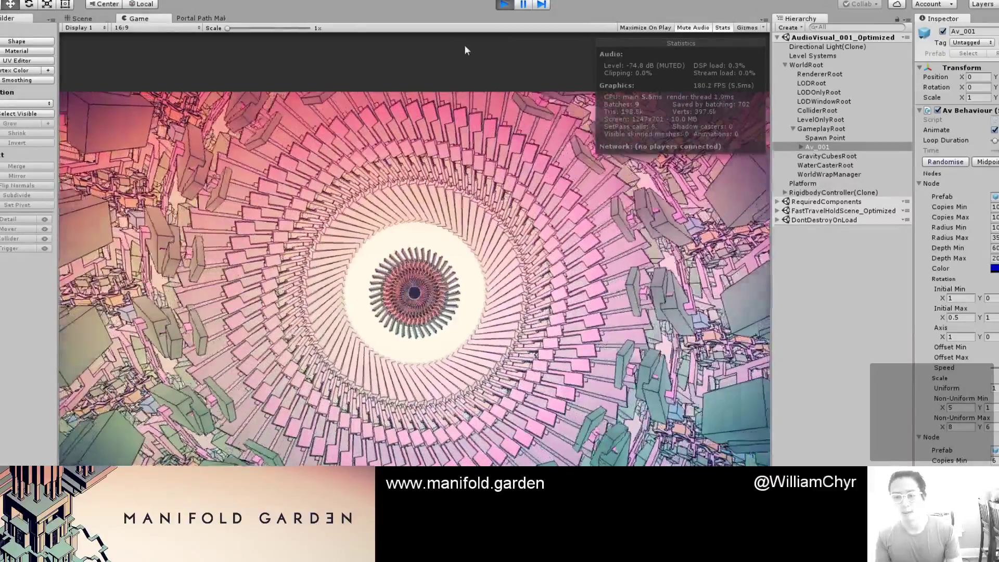
Step: Stop the running scene and delete the original Av_001 from World Root, keeping Av_001 Red in its place
click(503, 5)
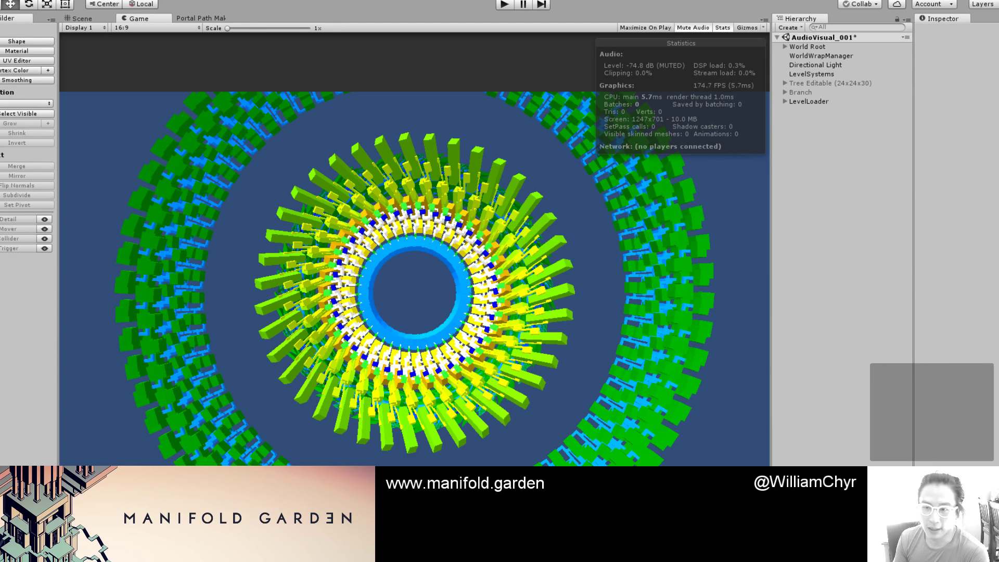
click(785, 46)
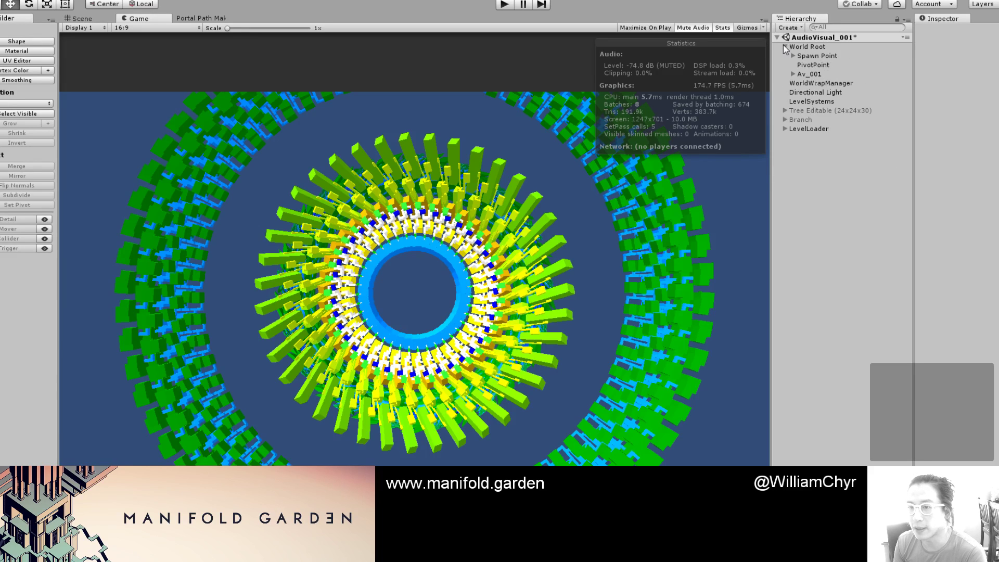
click(793, 74)
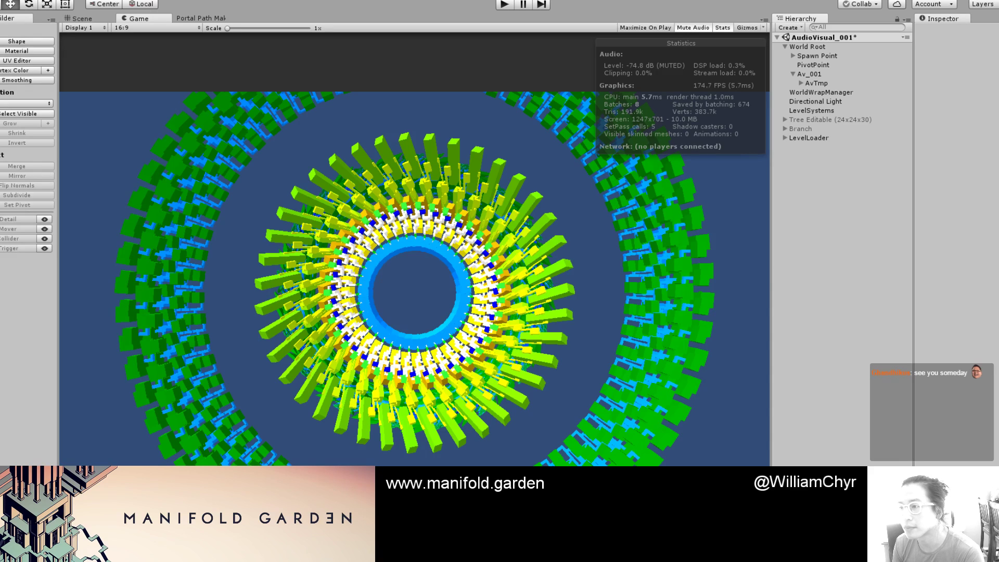
key(ctrl+z)
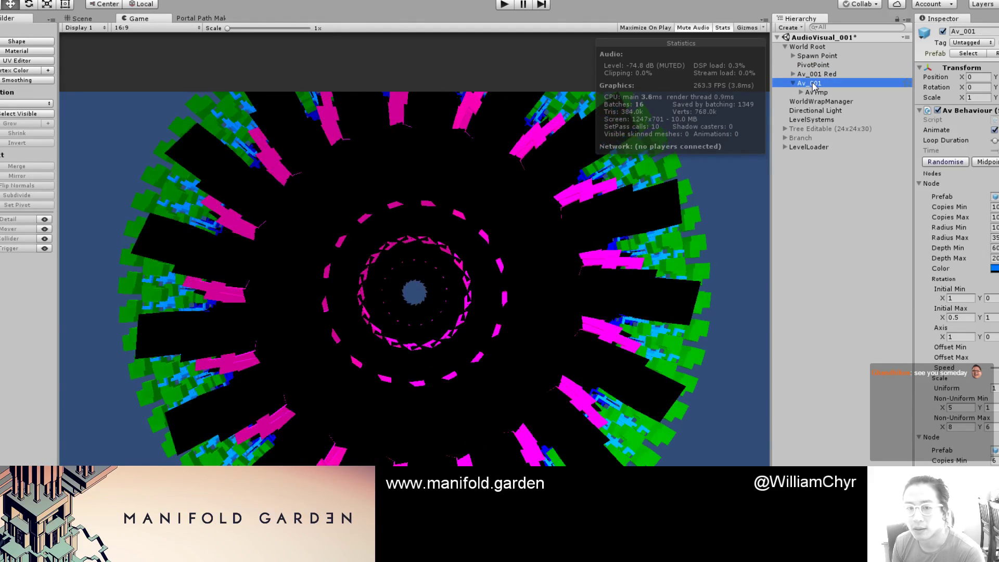
right_click(814, 85)
click(846, 145)
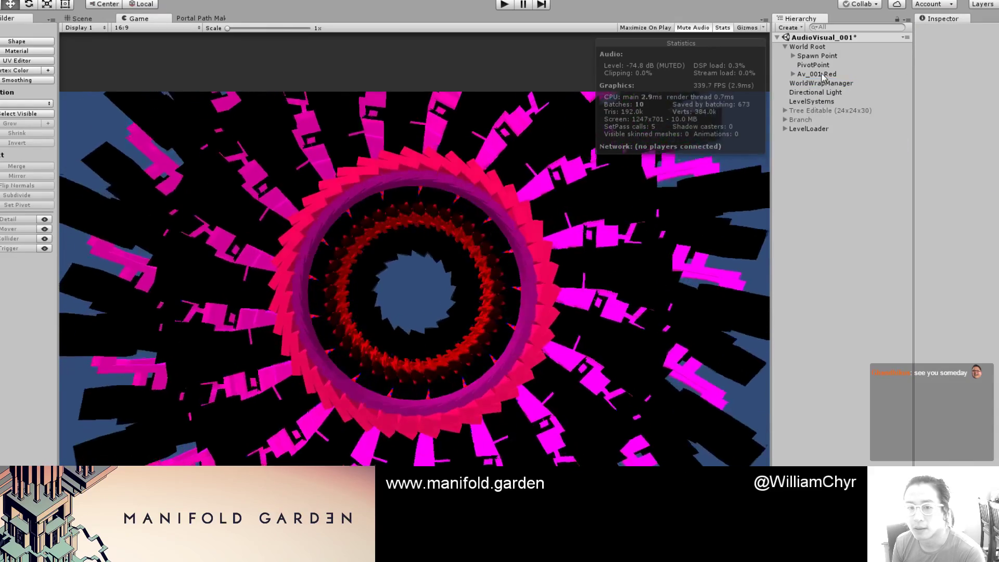
click(817, 73)
click(833, 167)
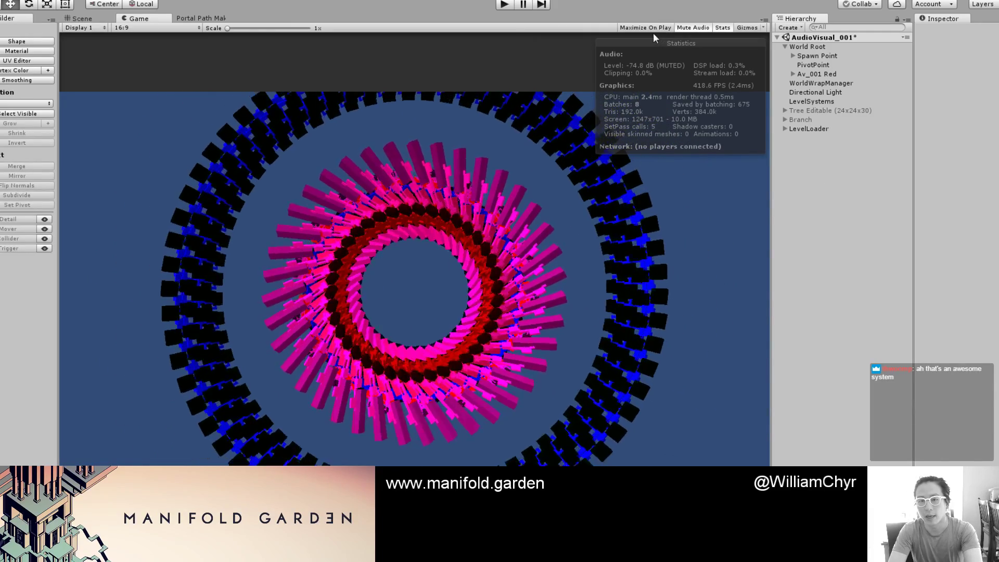
Step: Save the changes to AudioVisual_001, open the TestWorld_06 scene, and display the Portal Path Maker graph
key(ctrl+1)
scroll(507, 187, up, 5)
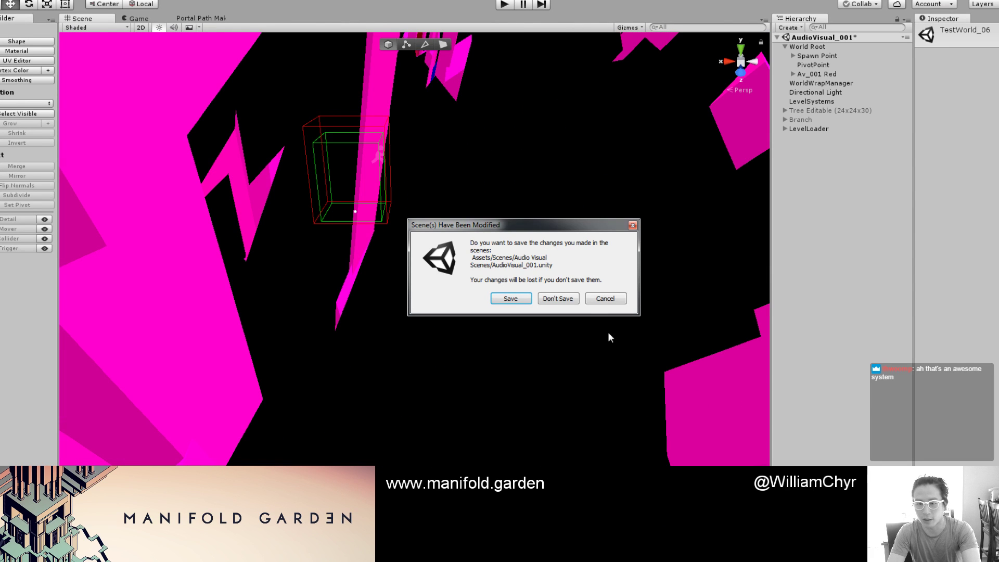
click(508, 297)
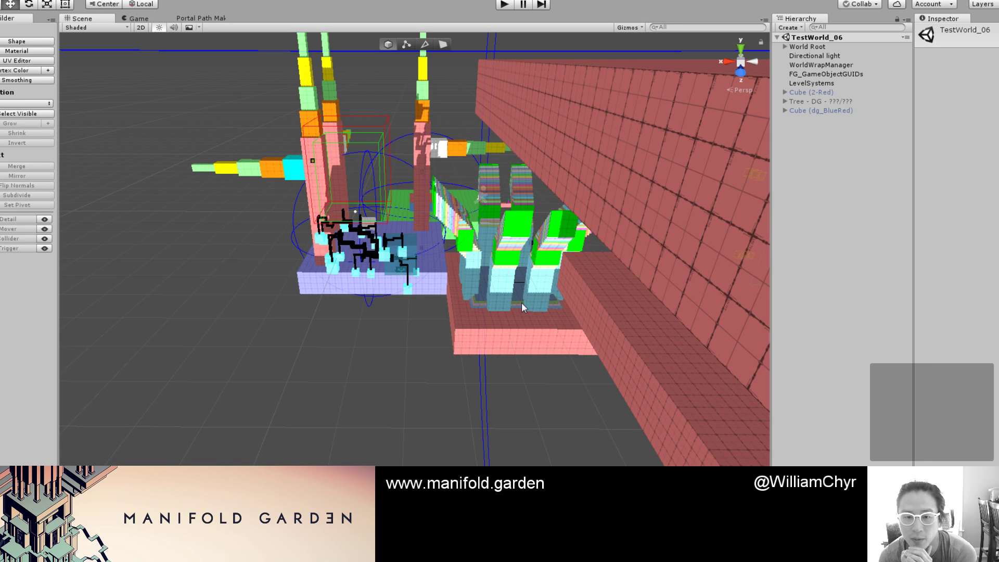
click(201, 20)
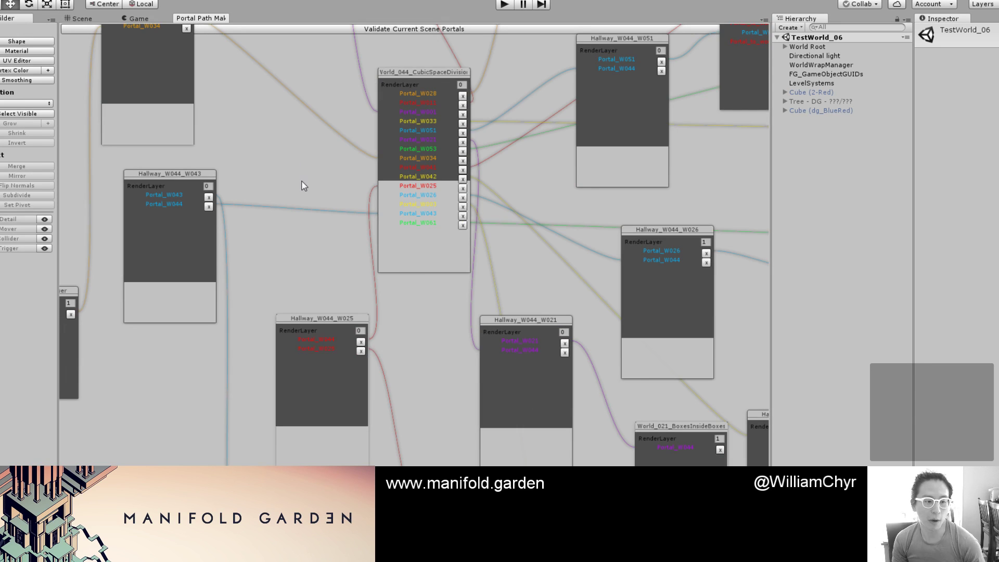
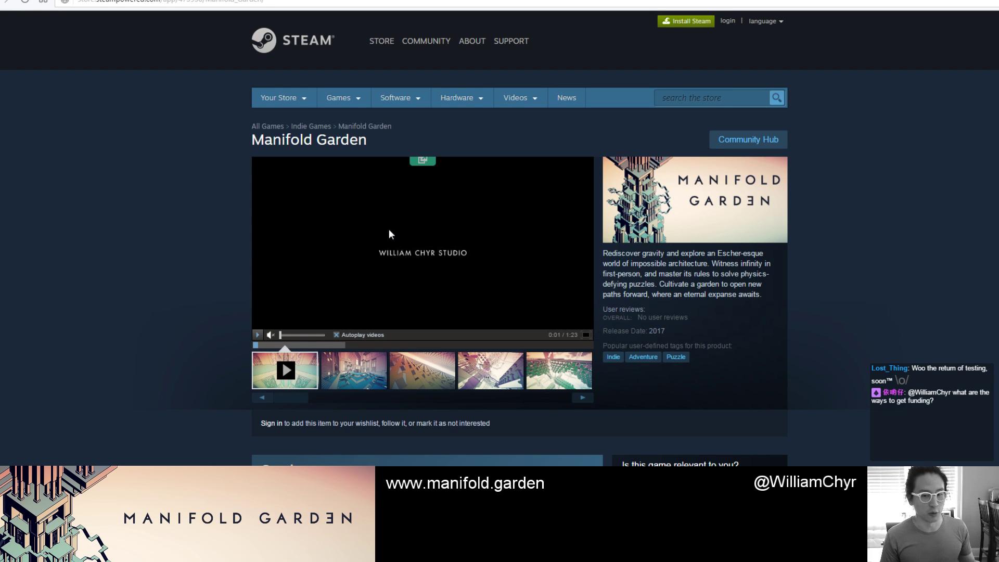
Step: Open Manifold Garden's Steam Community Hub and look through its list of discussions
click(724, 136)
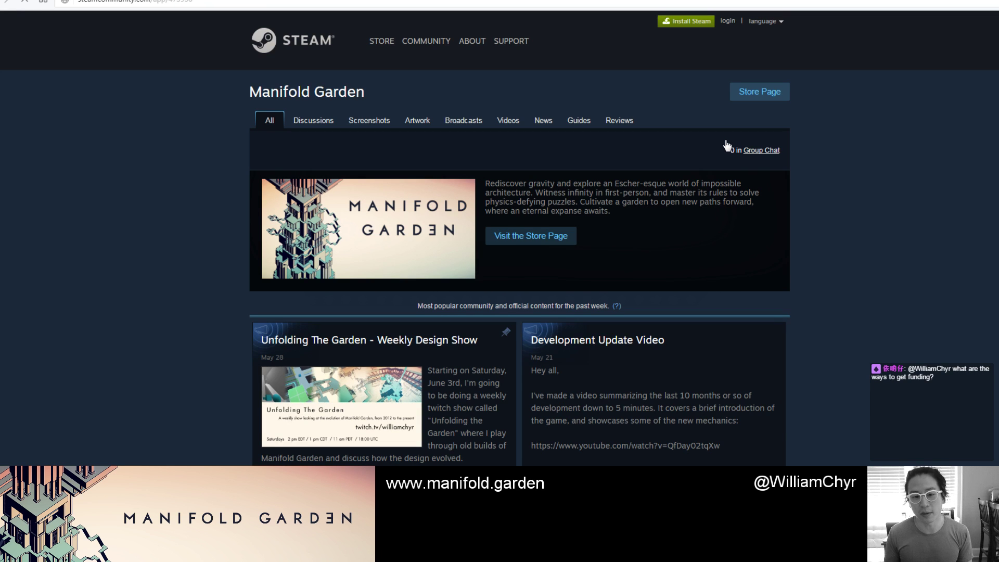
click(314, 125)
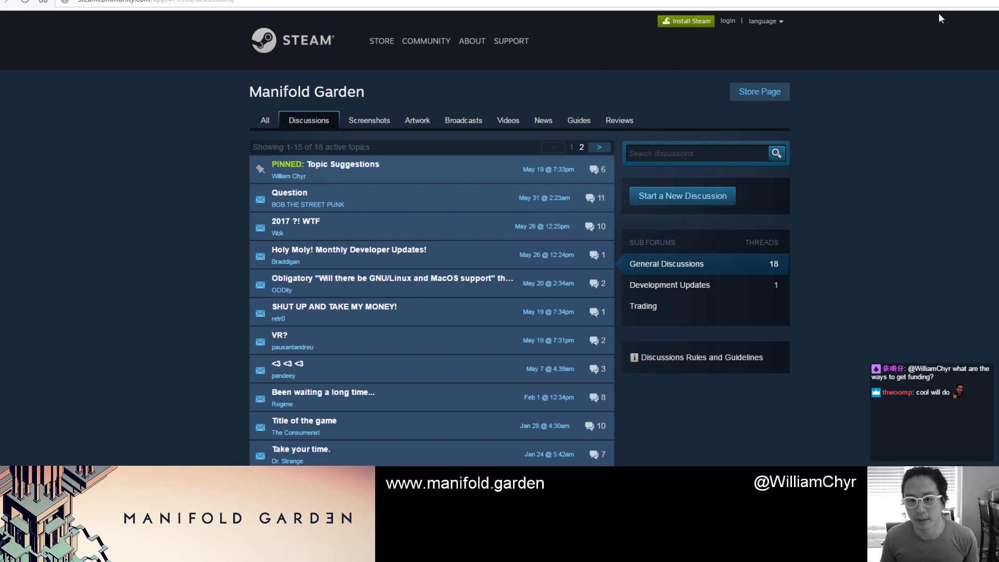
scroll(500, 237, down, 2)
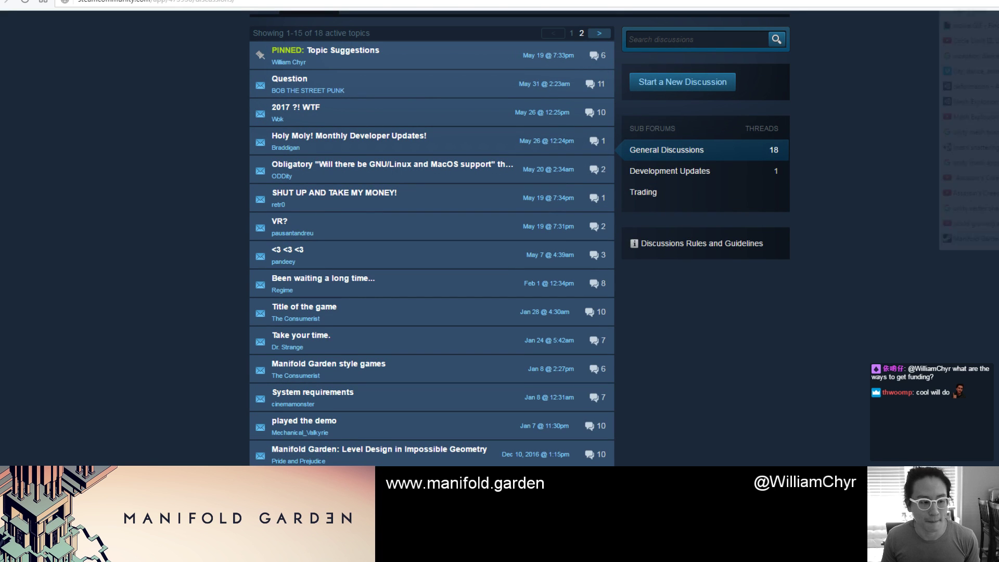
key(alt+Tab)
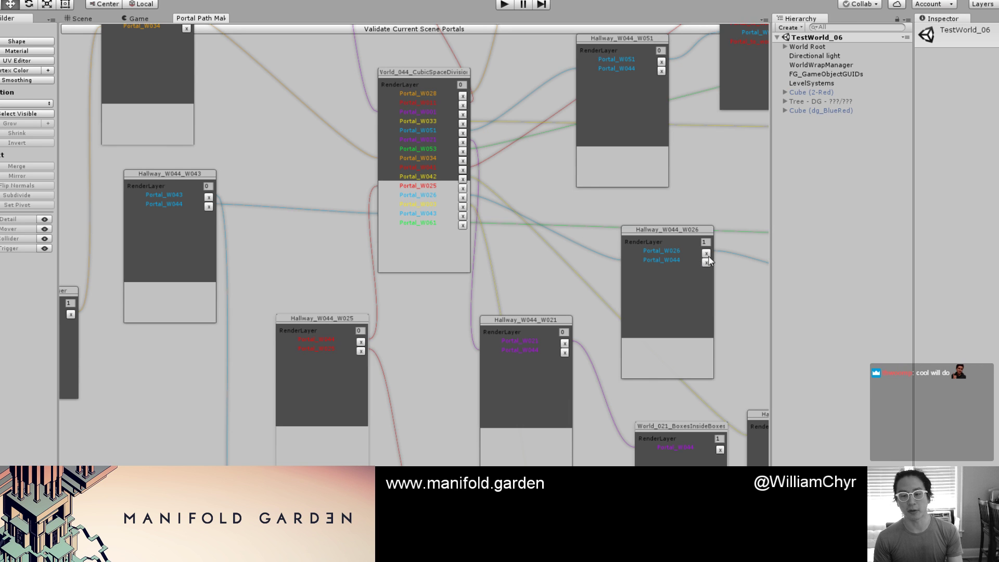
key(alt+Tab)
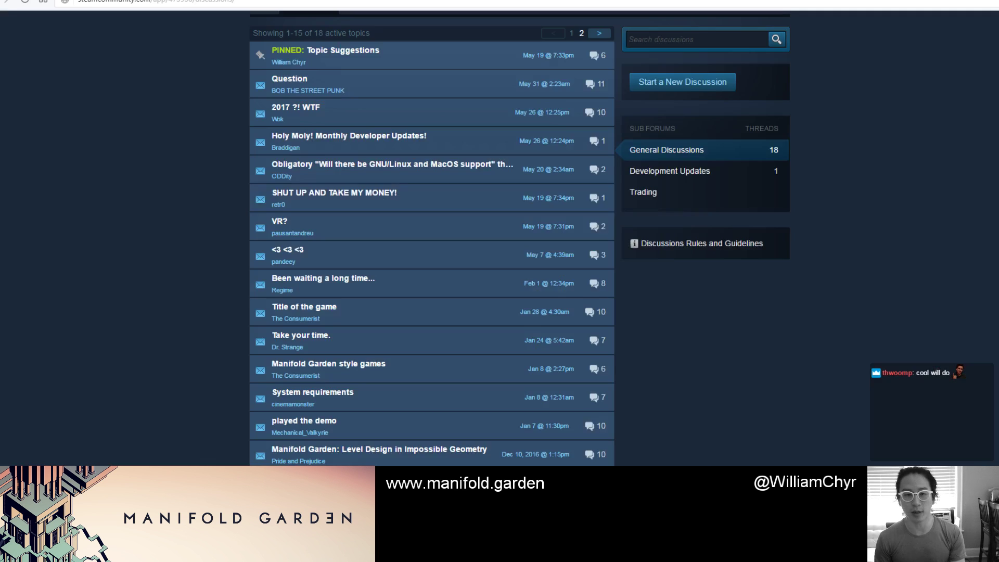
Step: Open YouTube in a new browser tab and go to the Manifold Garden developer's channel
key(ctrl+t)
text(you)
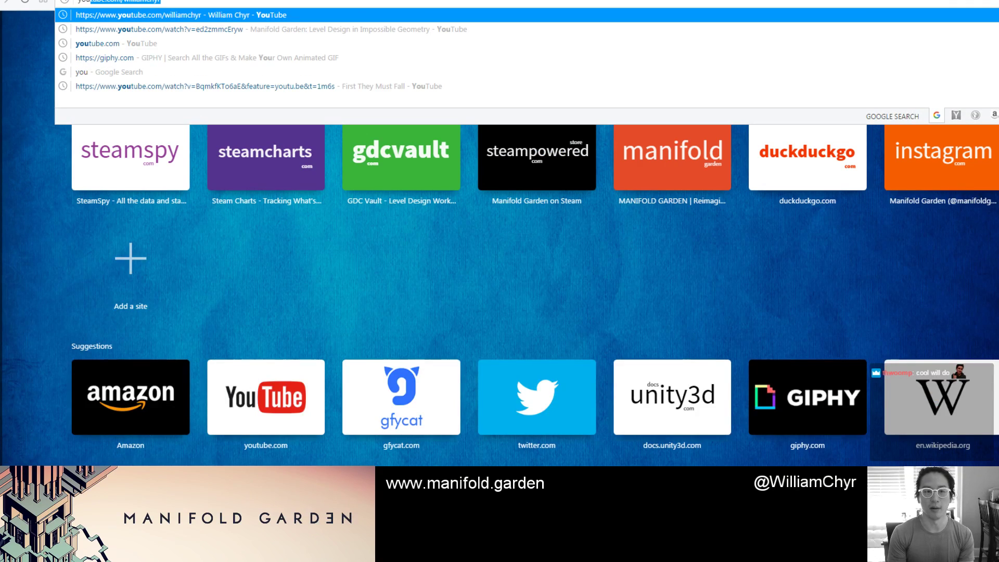
text(tube)
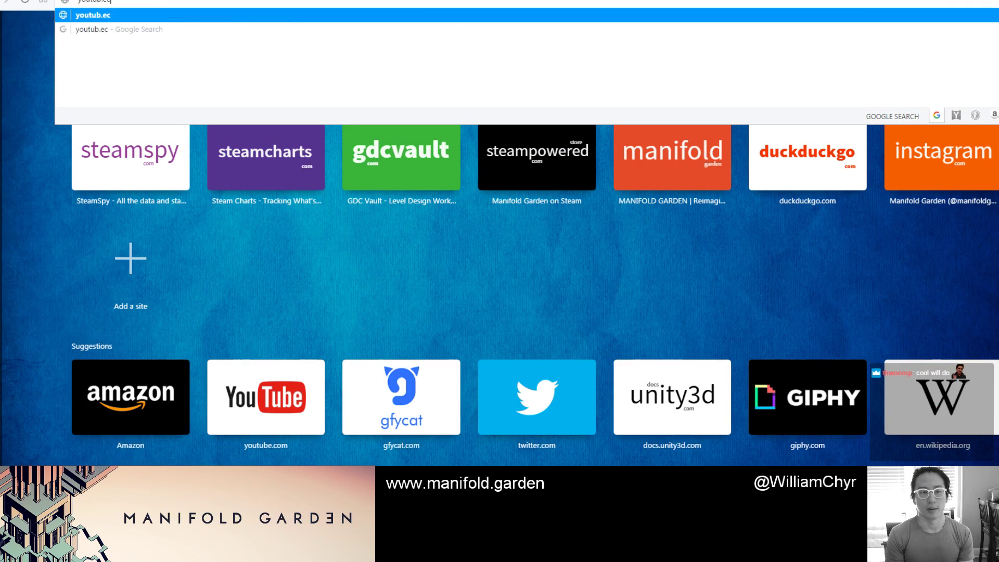
key(Delete)
key(Return)
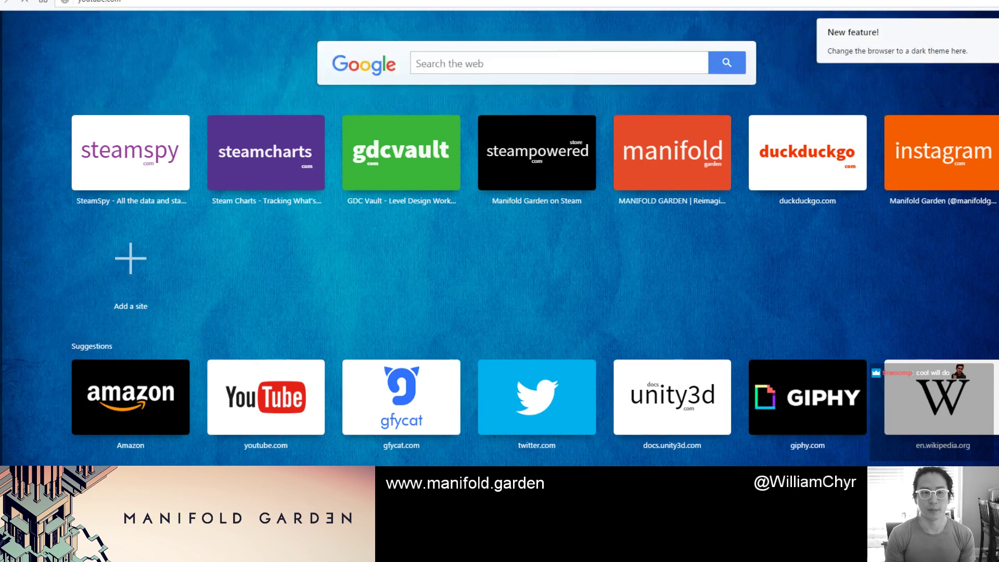
click(199, 1)
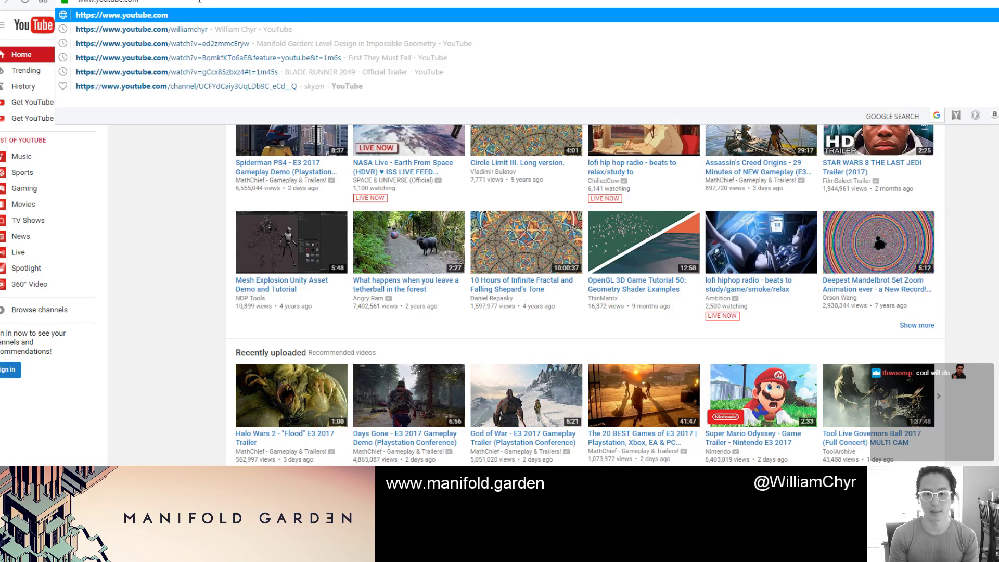
text(/wil)
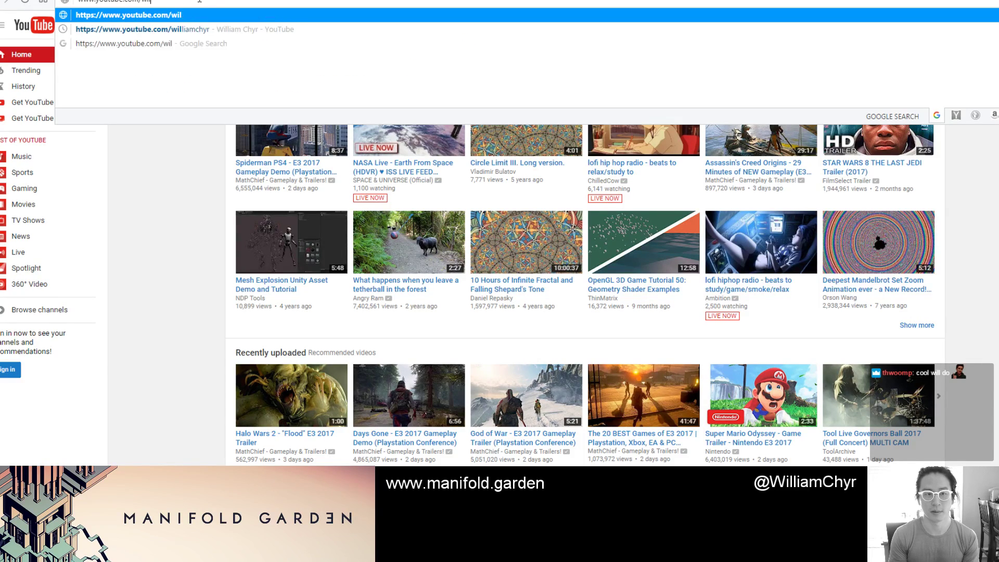
text(liamchy)
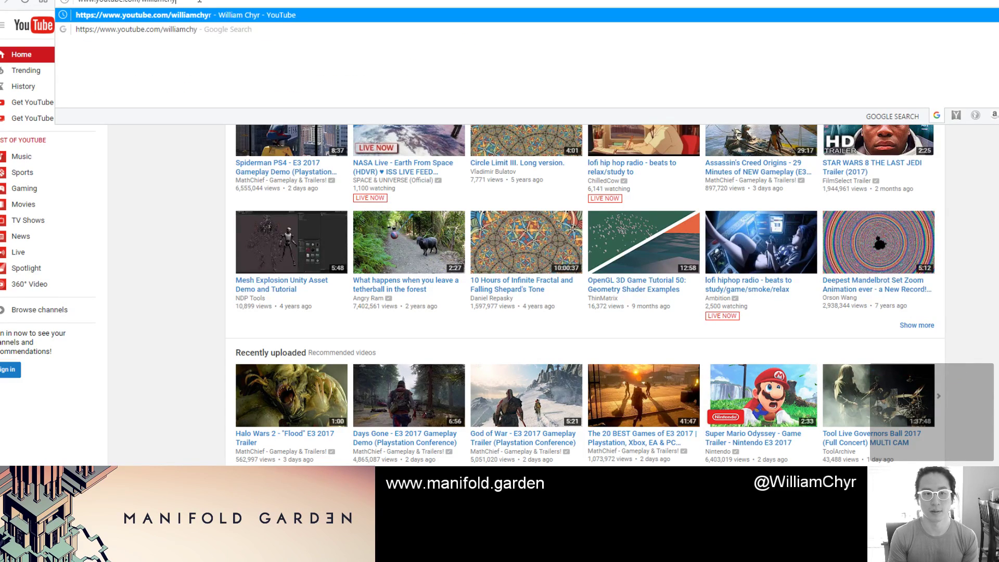
key(Return)
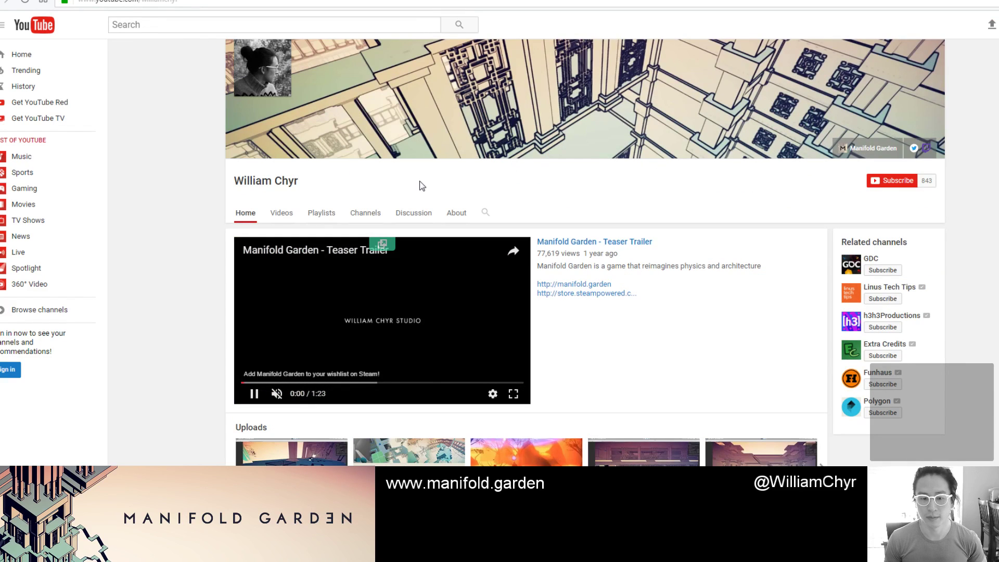
Step: Open the video Unfolding The Garden - Episode 2, pause it, and look over its comments and the suggested videos
click(414, 442)
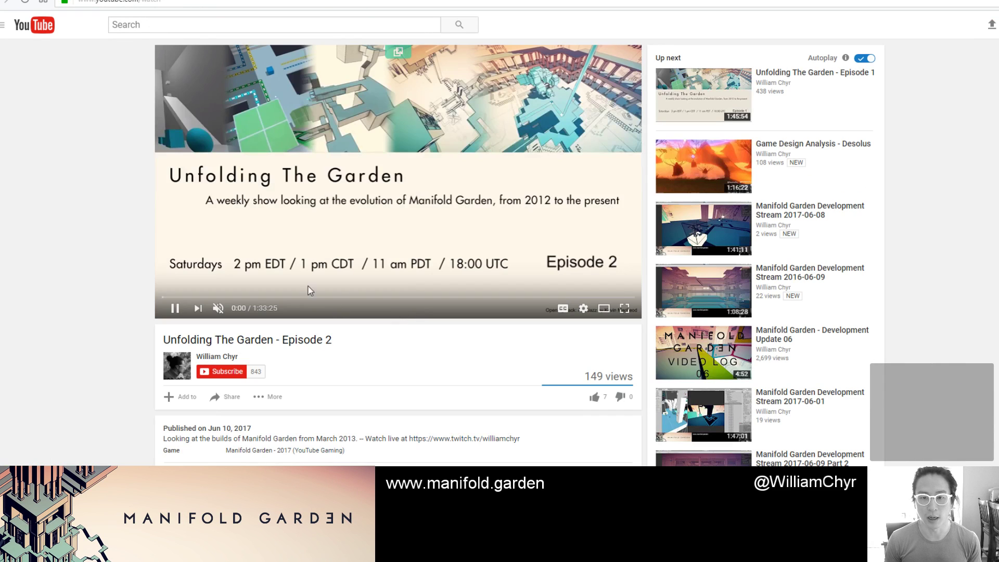
click(257, 260)
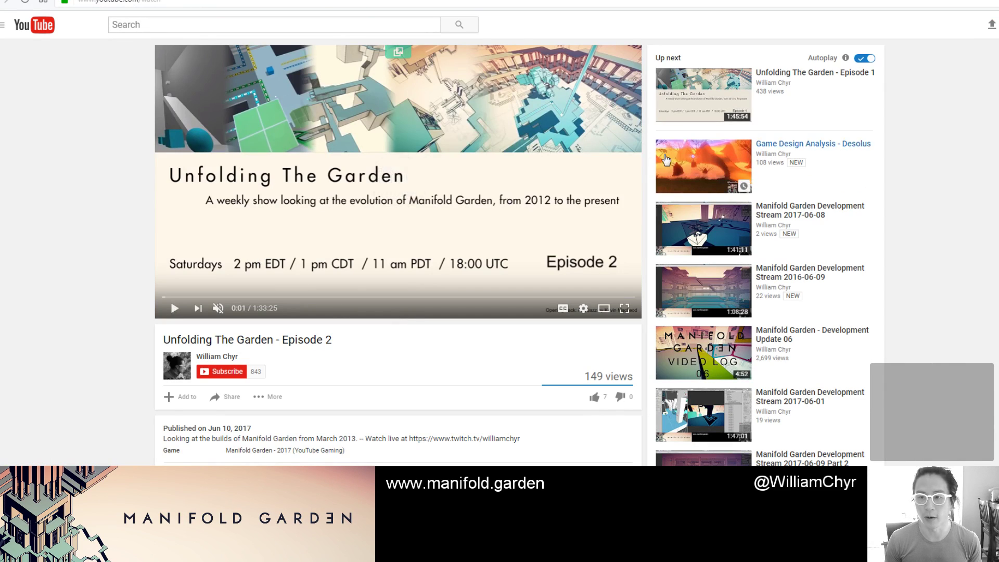
scroll(622, 145, down, 4)
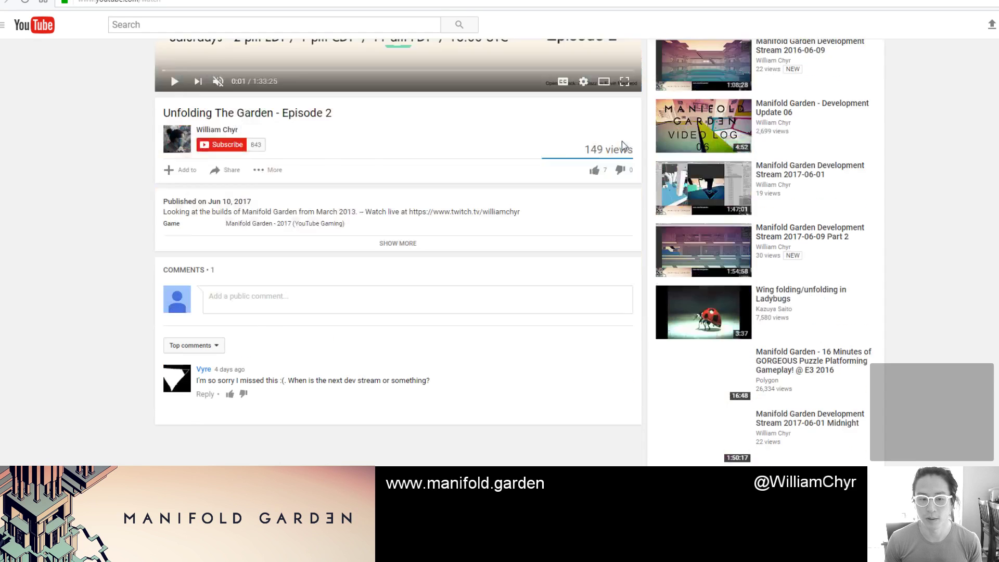
scroll(604, 146, up, 4)
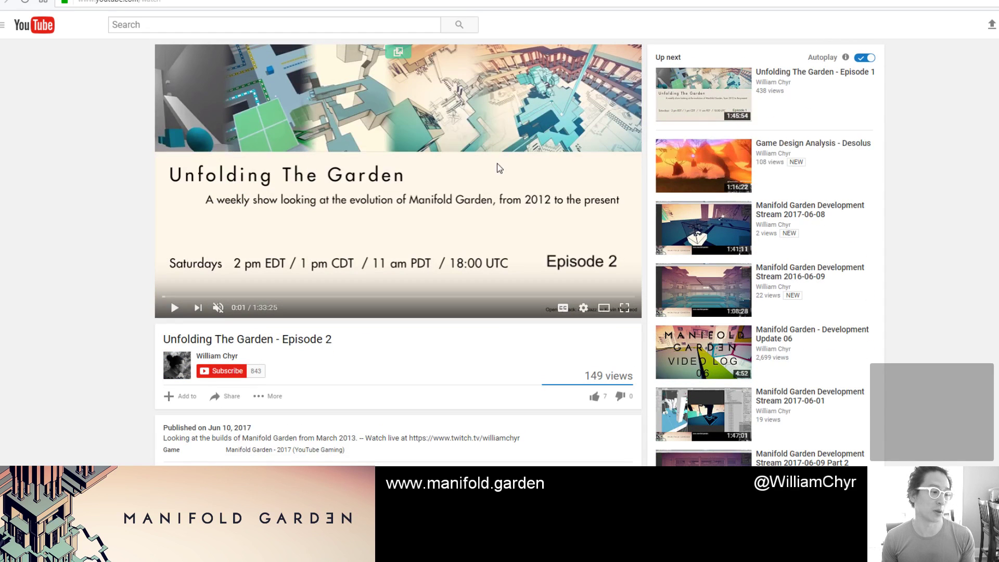